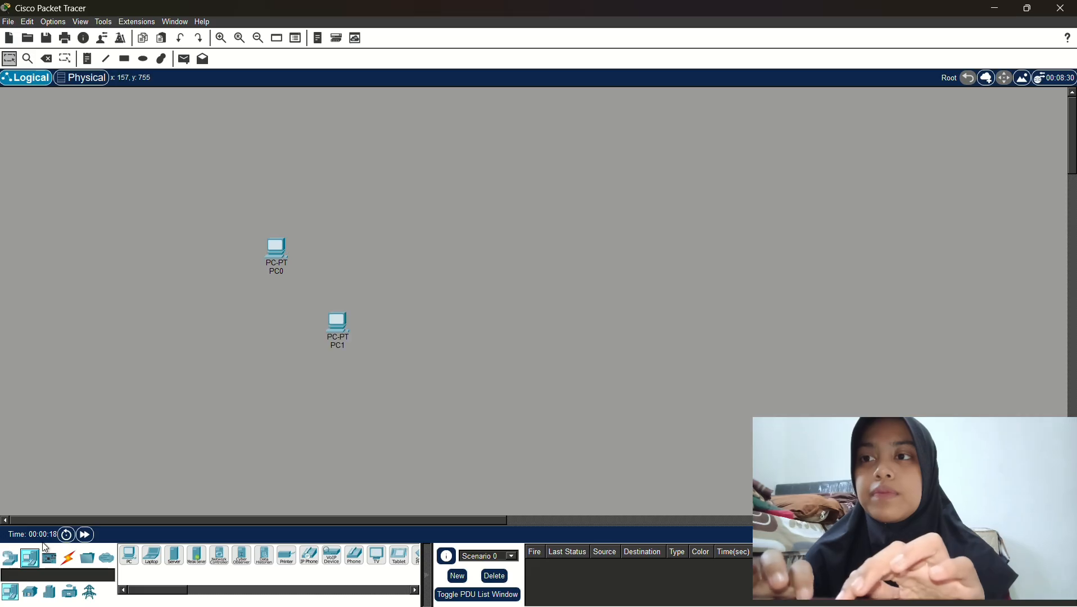
Place PC2 and PC3 to the right of PC1 on the canvas
drag(33, 558, 435, 314)
drag(31, 559, 369, 299)
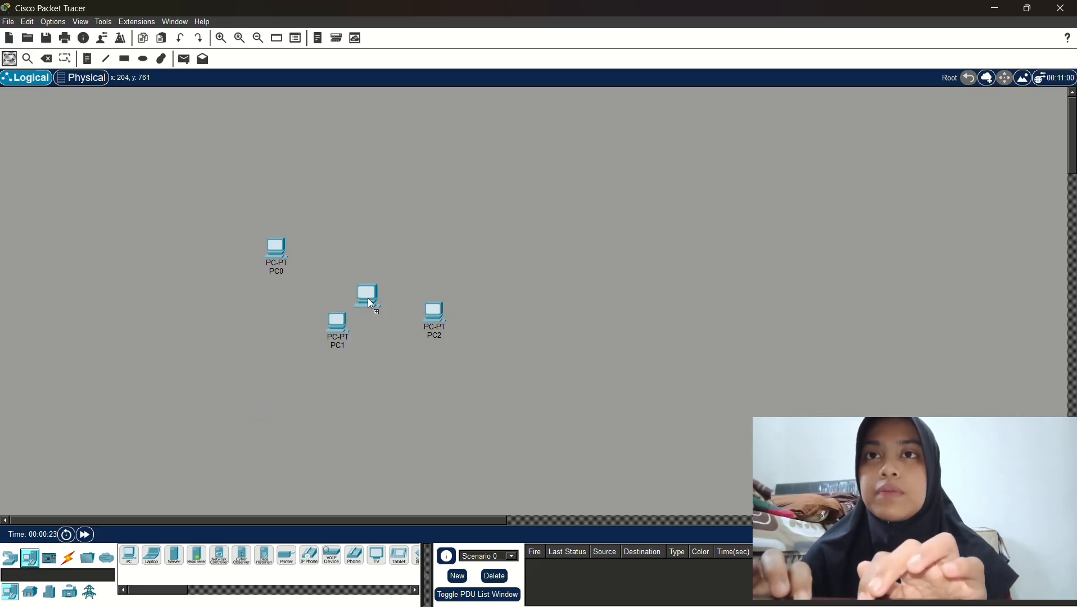
drag(488, 254, 488, 254)
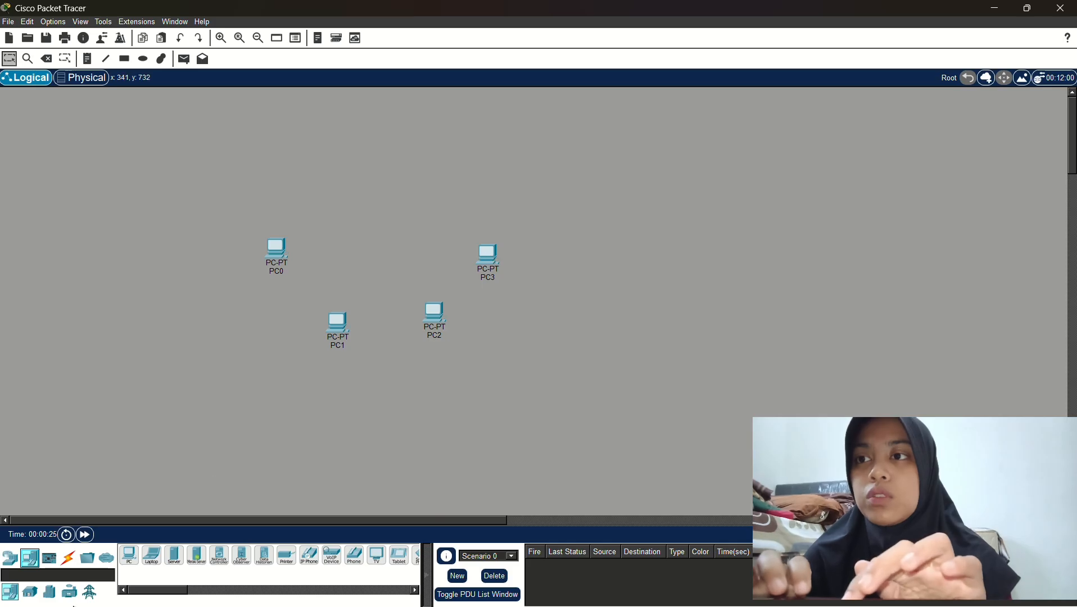
Add a 2960 switch above the four PCs
click(10, 559)
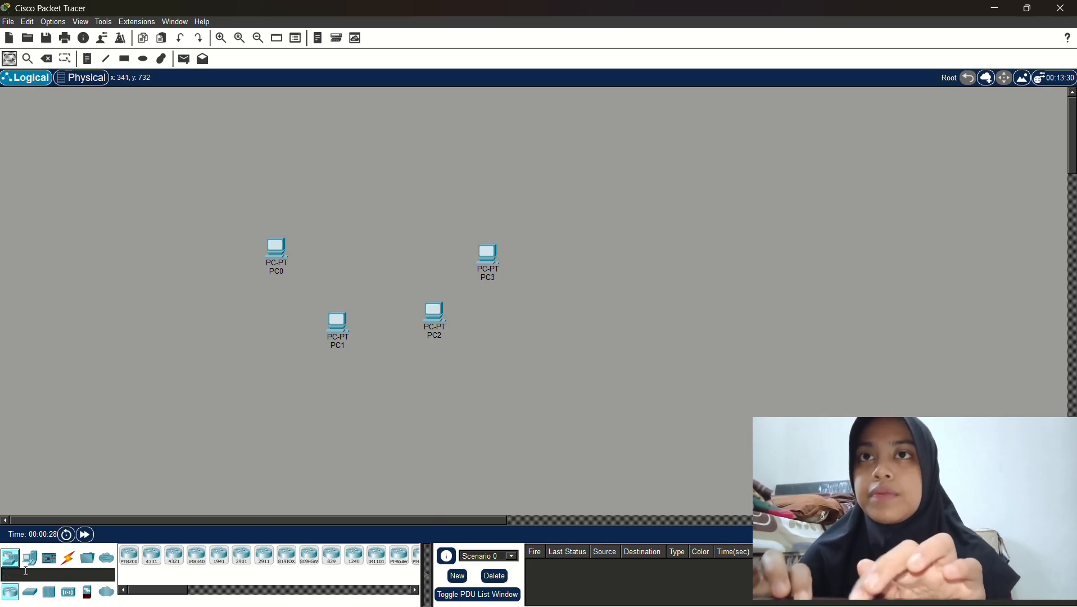
drag(29, 597, 206, 389)
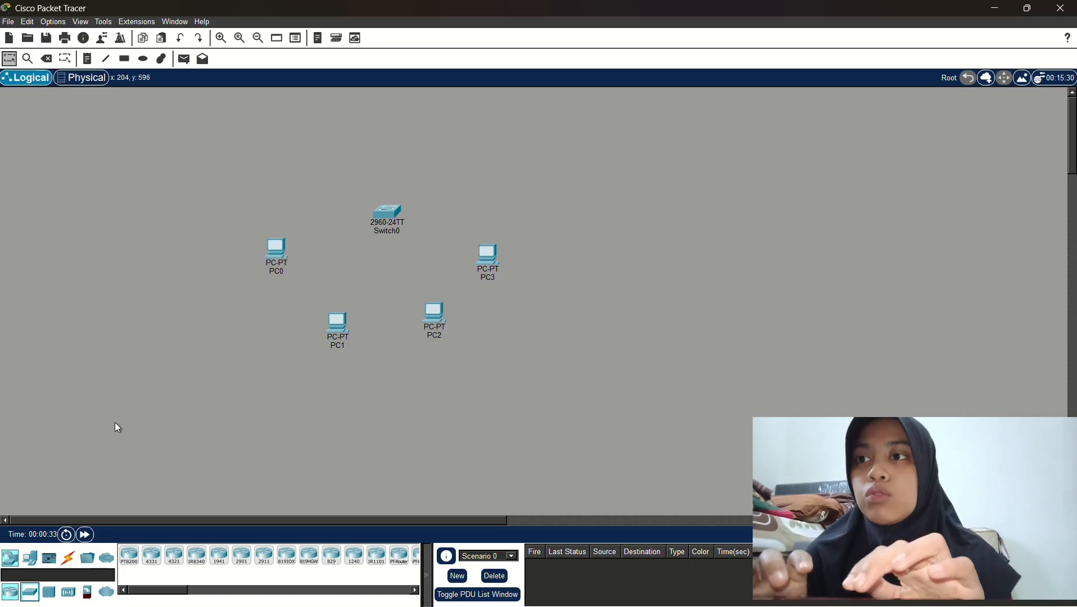
click(68, 560)
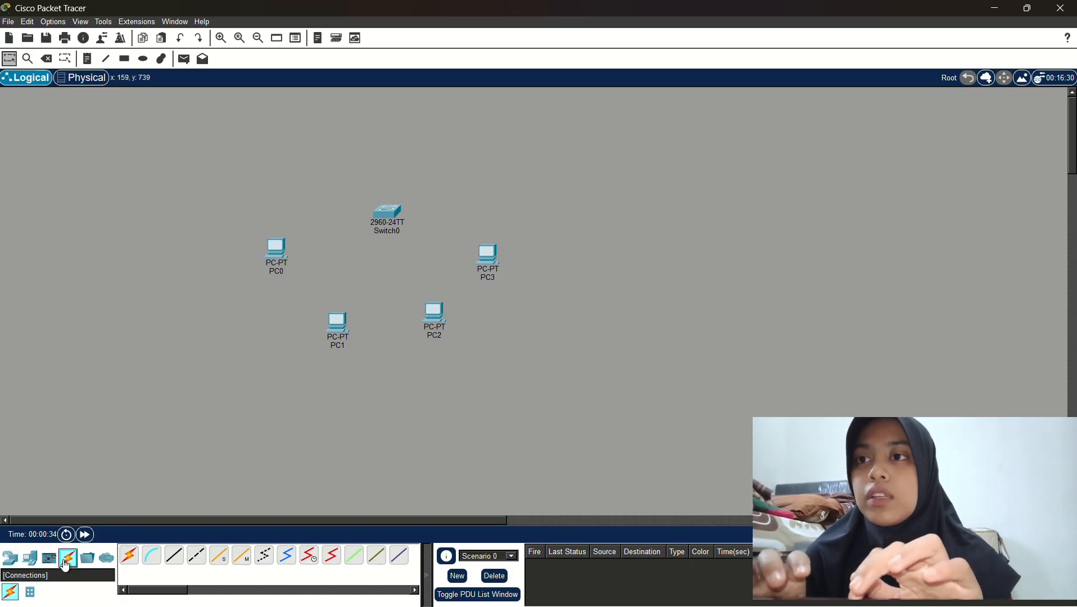
Cable PC0 and PC1 FastEthernet0 to Switch0 ports Fa0/1 and Fa0/2 with straight-through copper
click(174, 556)
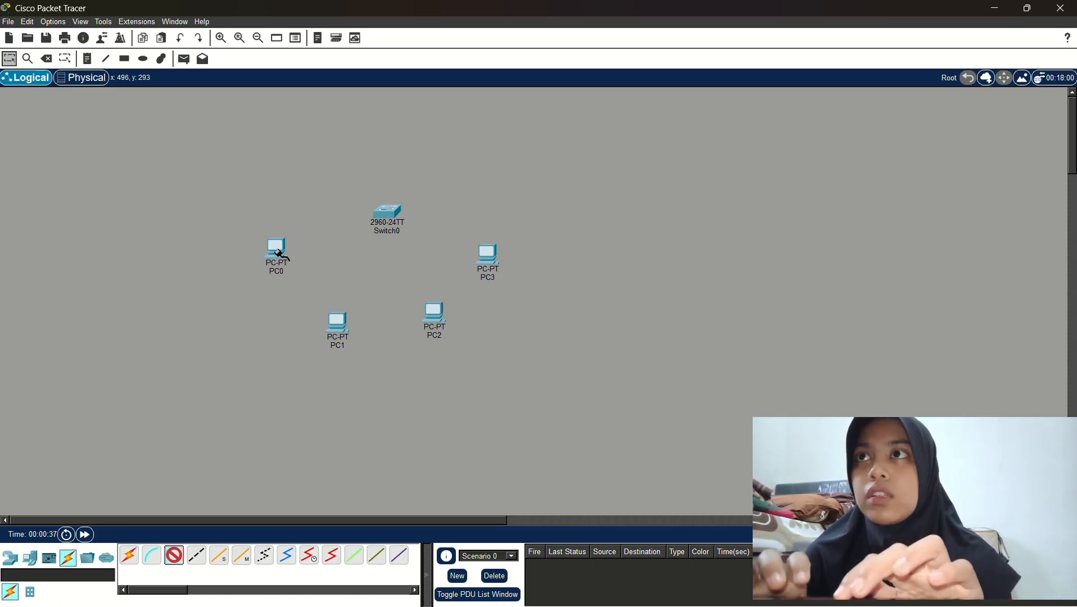
click(278, 253)
click(308, 301)
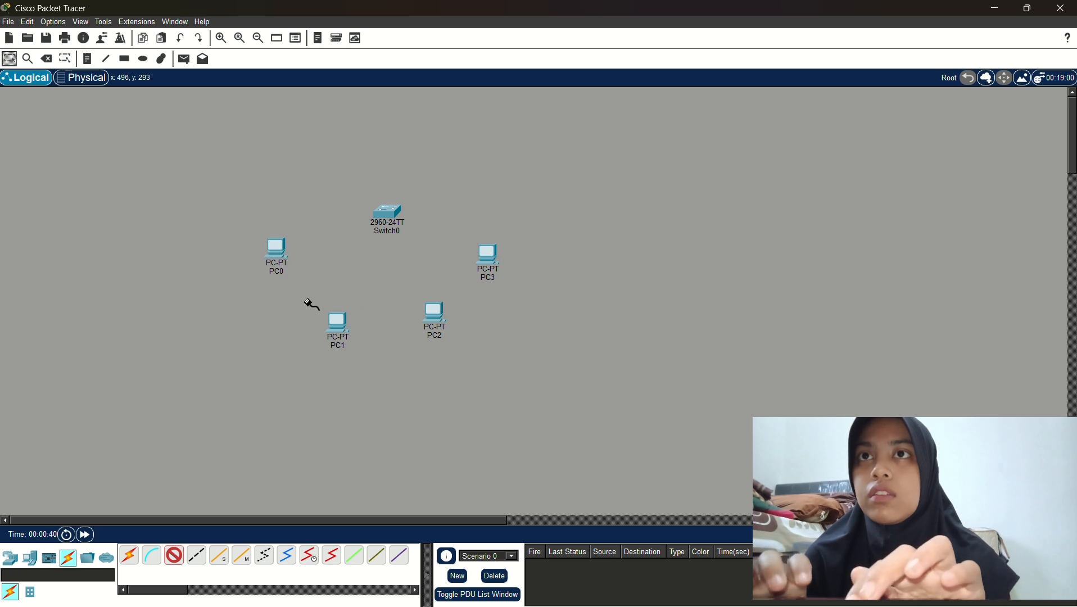
click(389, 214)
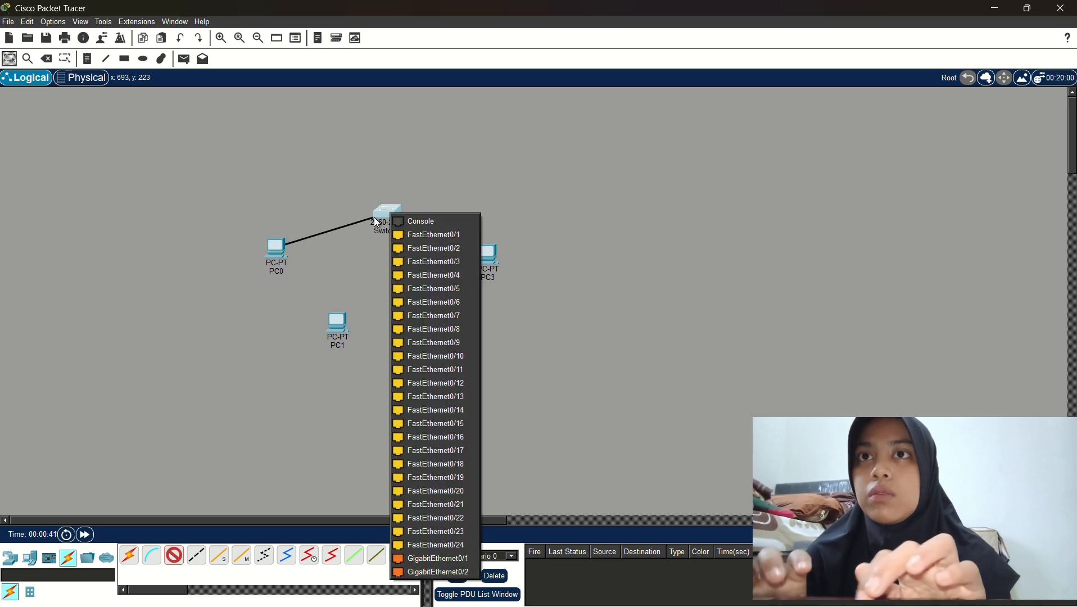
click(415, 231)
click(174, 556)
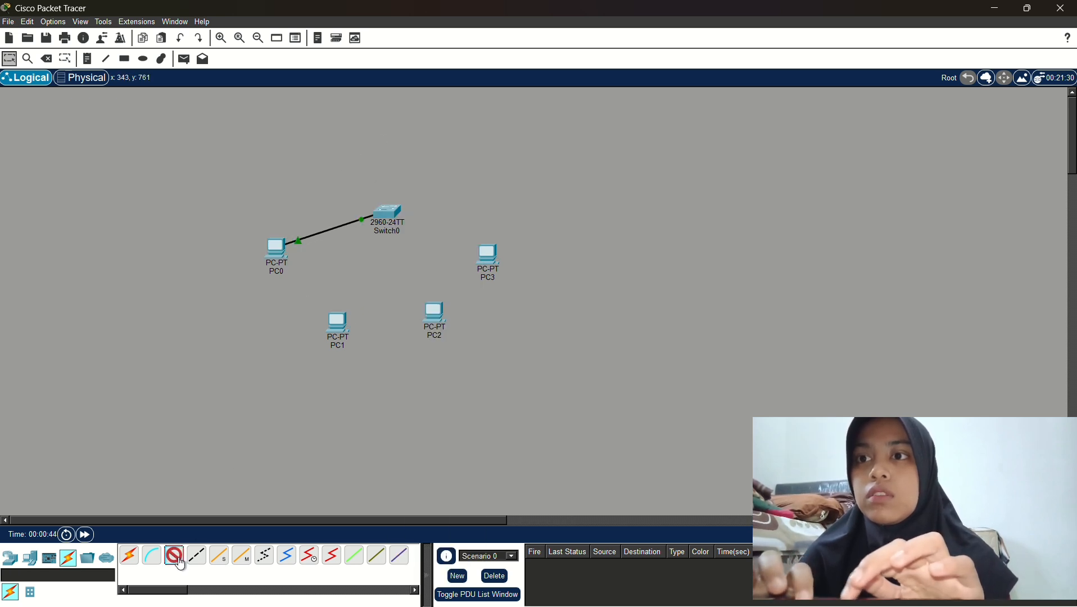
click(351, 317)
click(362, 374)
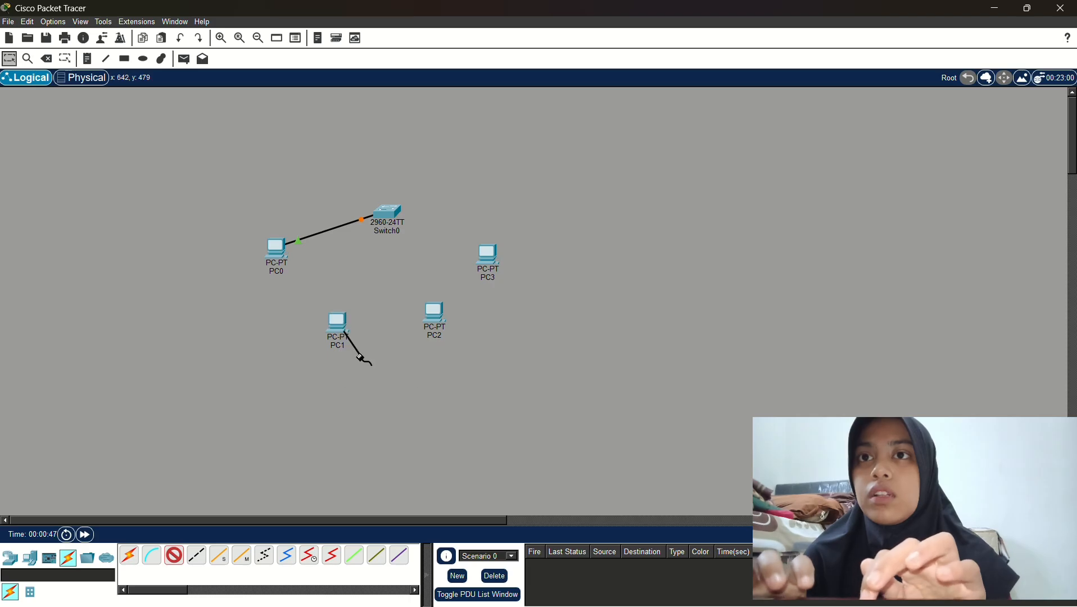
click(384, 218)
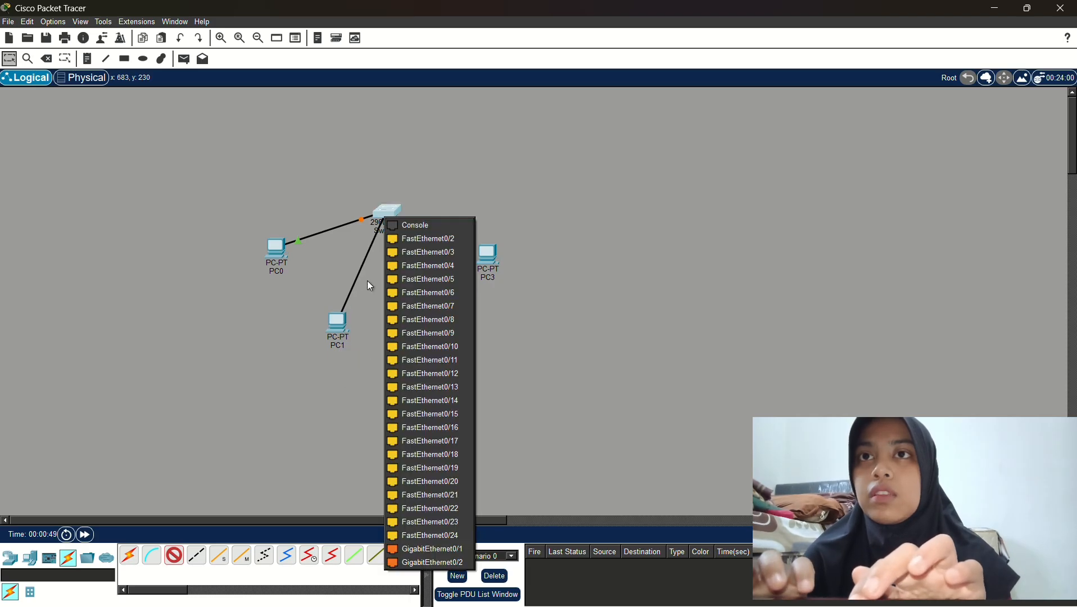
click(410, 237)
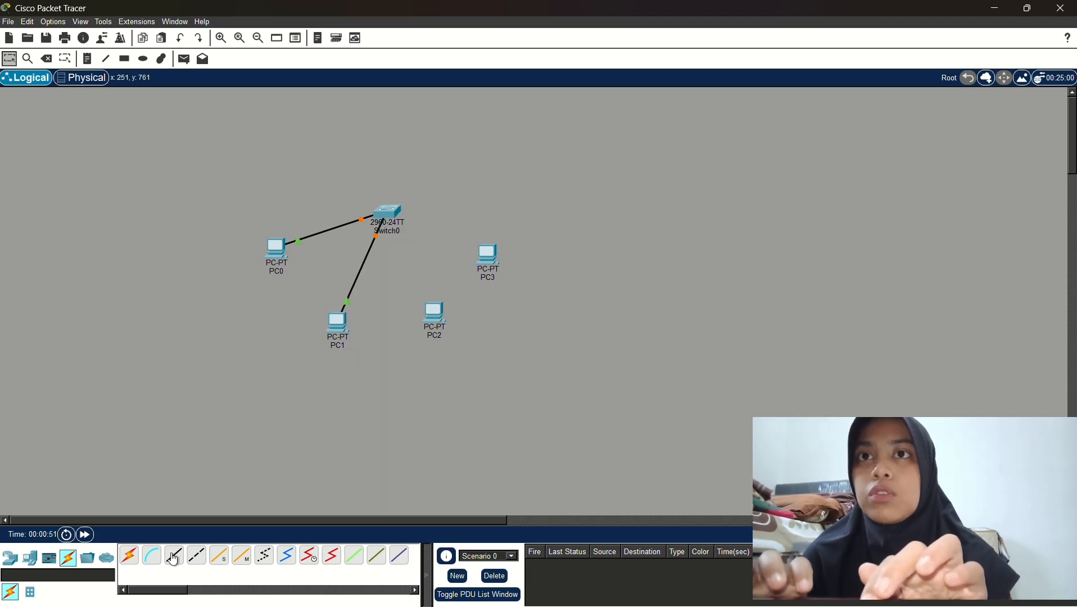
Cable PC2 and PC3 FastEthernet0 to Switch0 ports Fa0/3 and Fa0/4
click(174, 556)
click(436, 312)
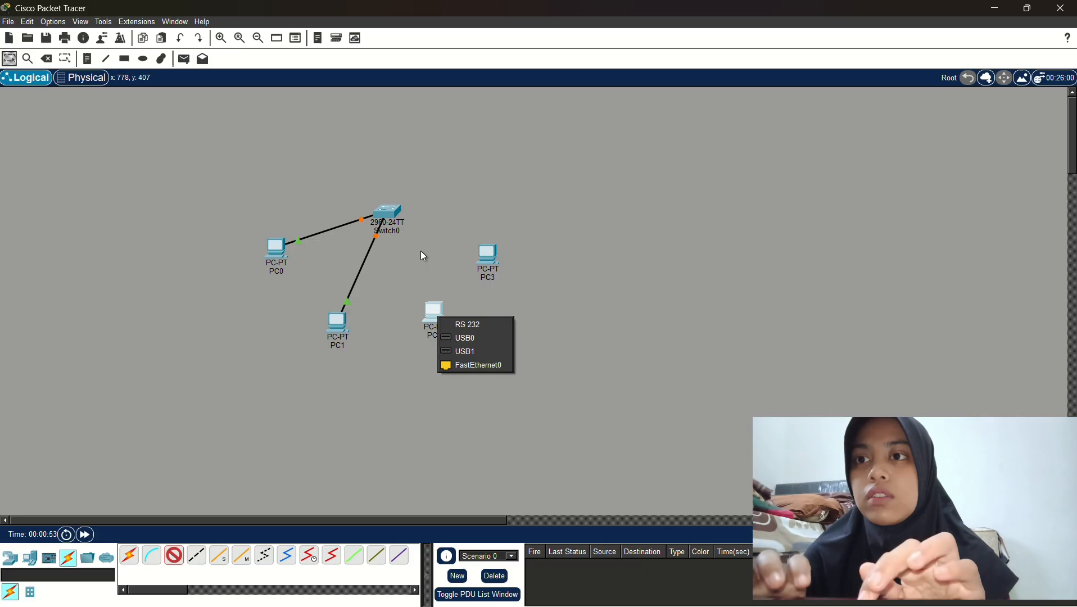
click(464, 367)
click(390, 213)
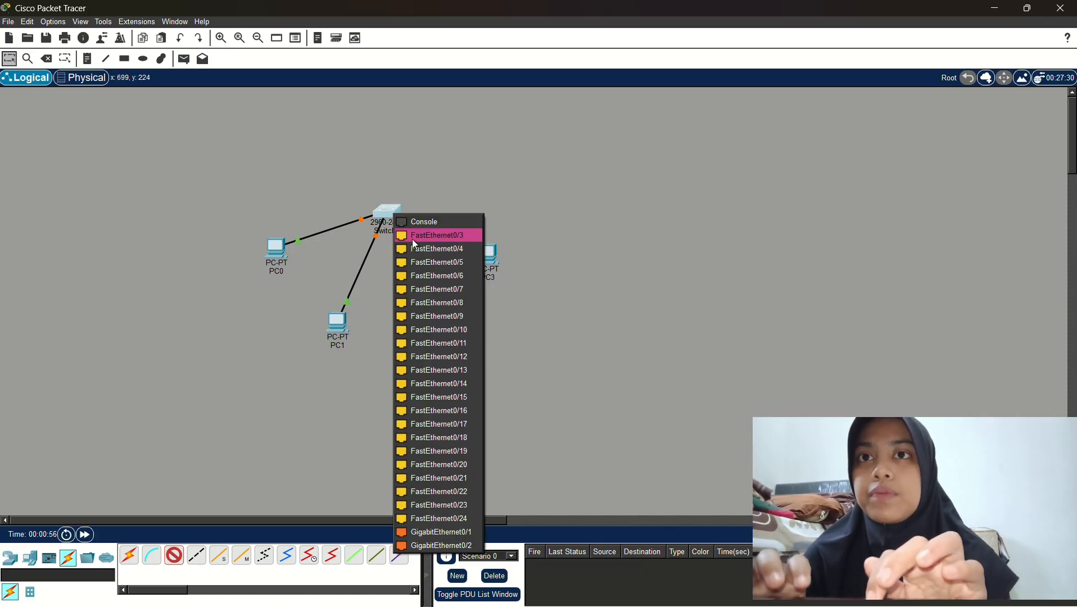
click(415, 239)
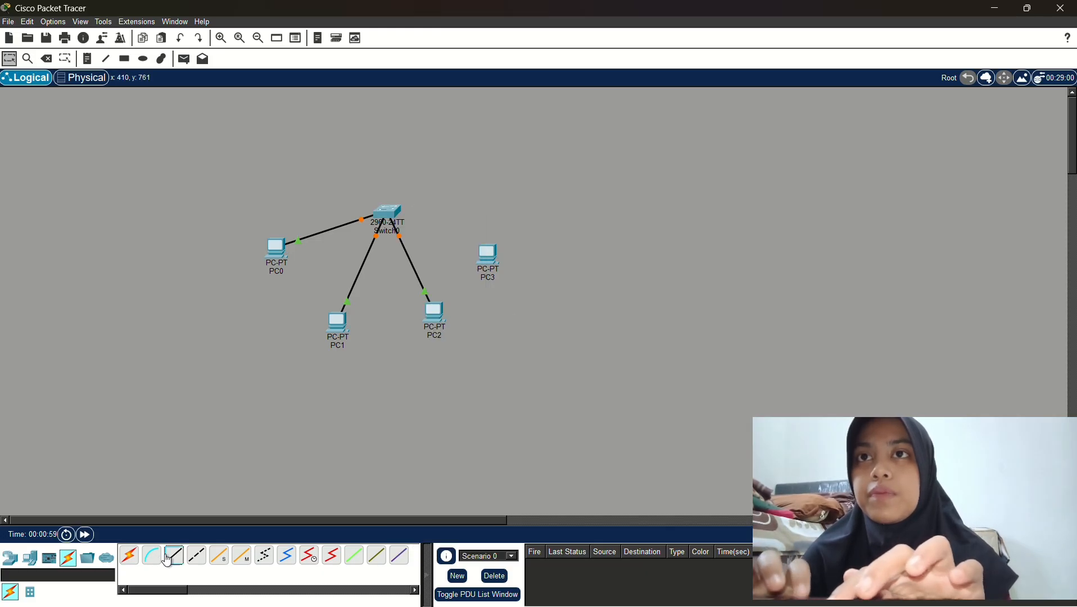
click(168, 558)
click(487, 254)
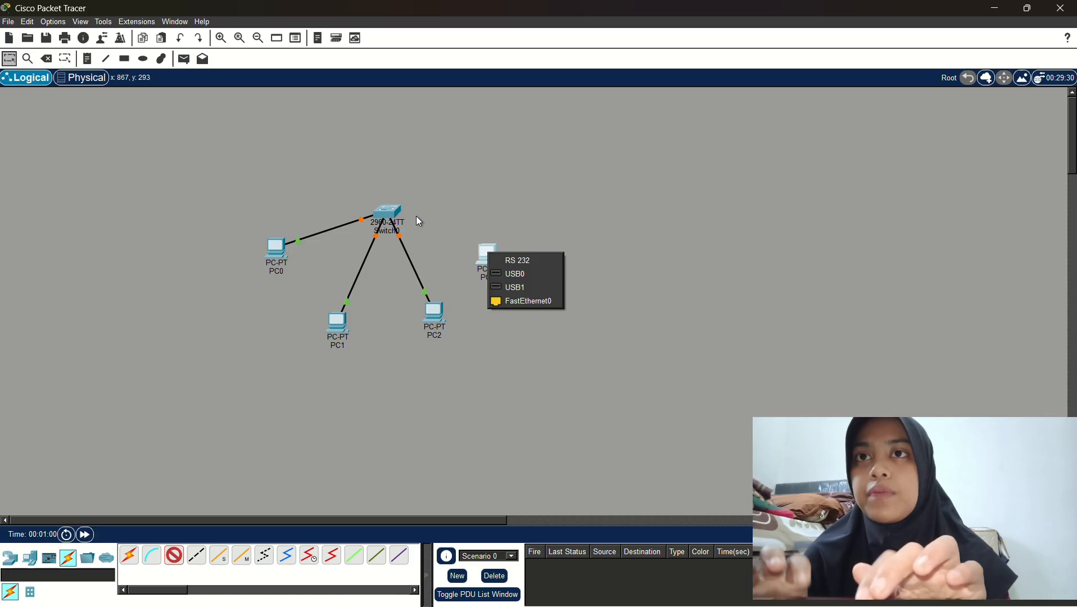
click(506, 302)
click(393, 212)
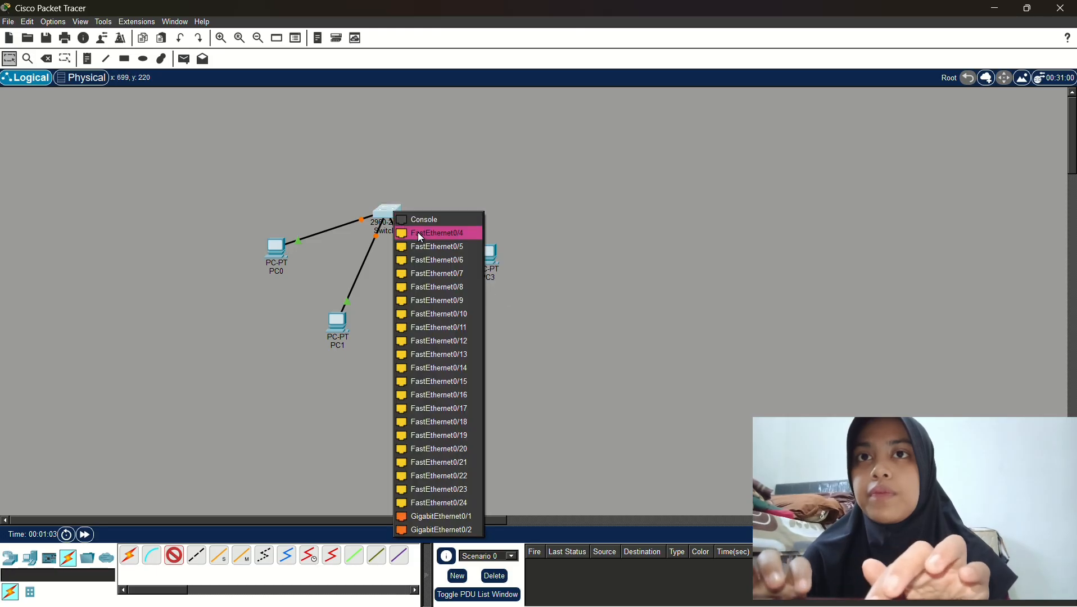
click(421, 235)
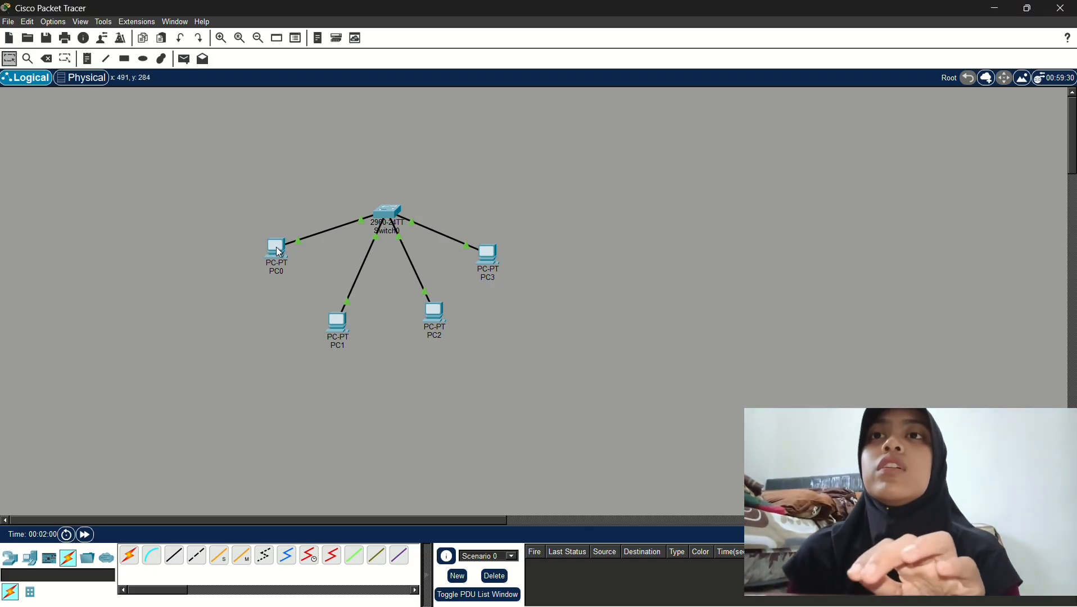
Set PC0's IPv4 address to 192.168.0.1, letting the mask fill as 255.255.255.0
click(280, 253)
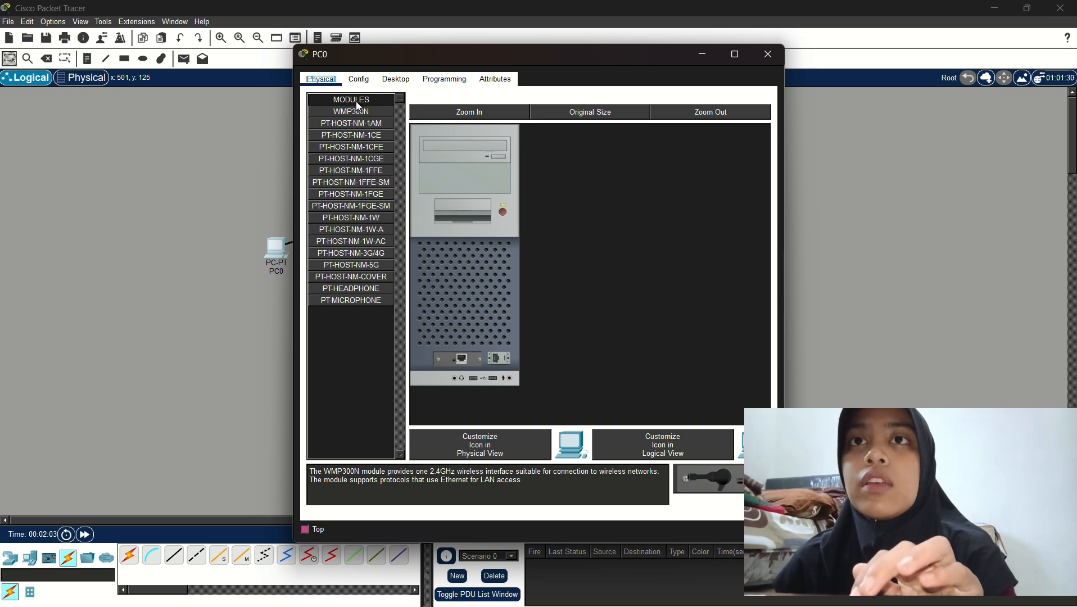
click(402, 83)
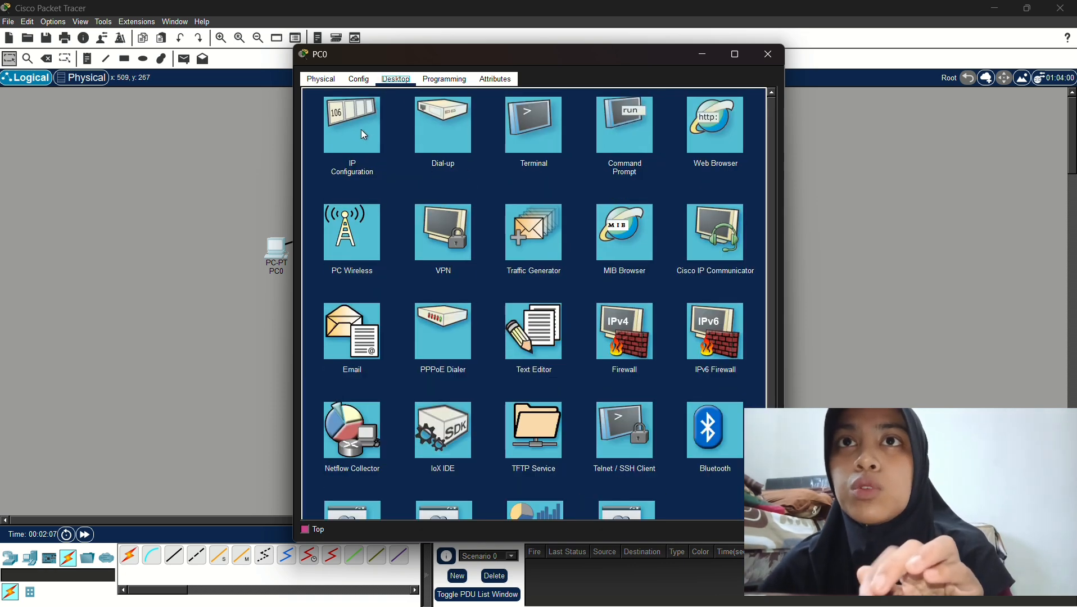
click(364, 135)
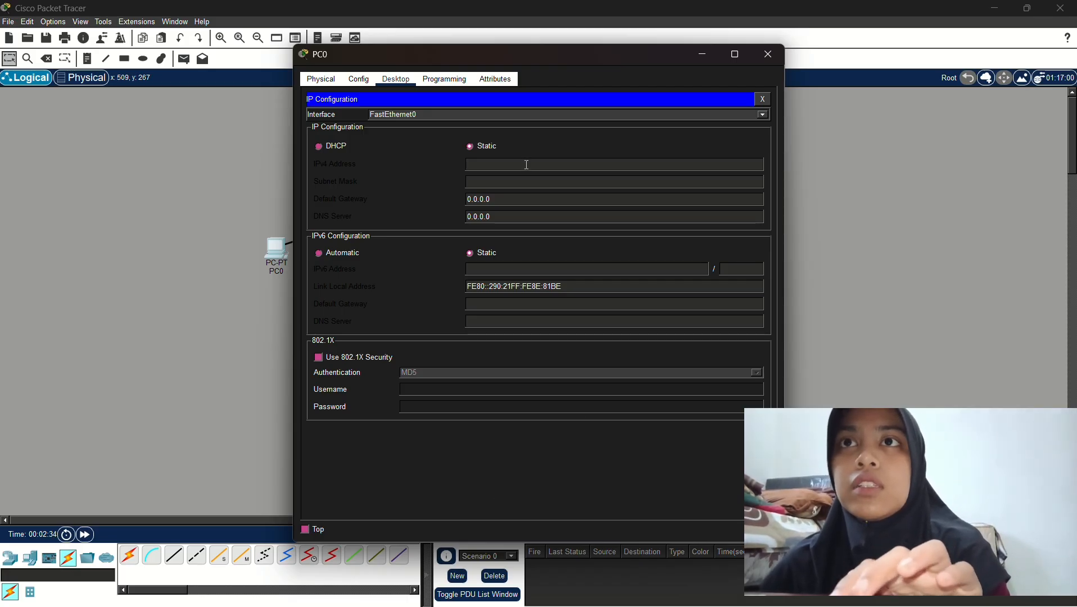
text(192.168.)
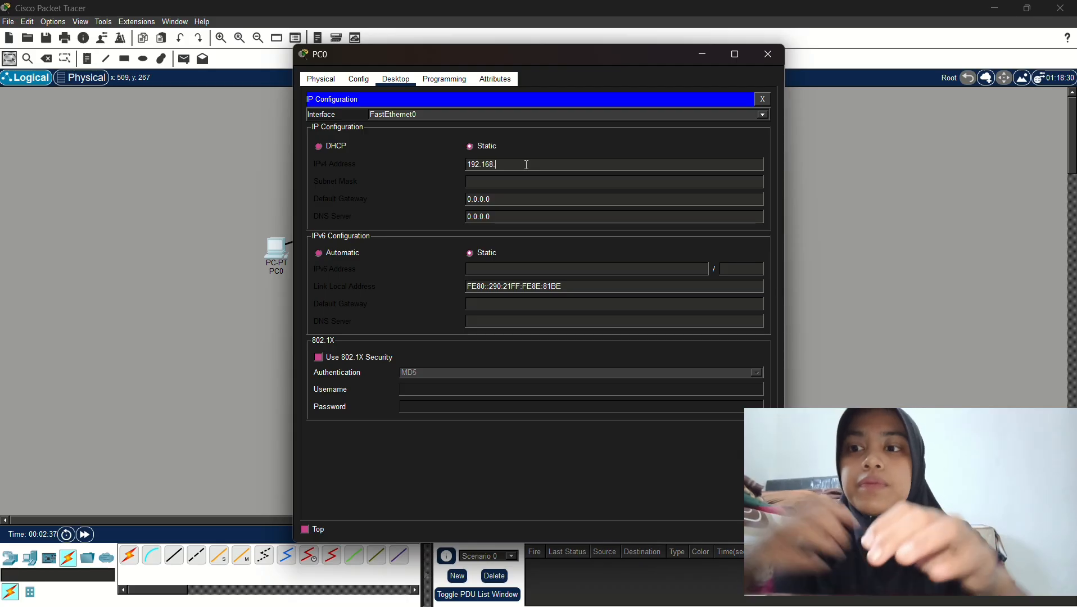
text(0.1)
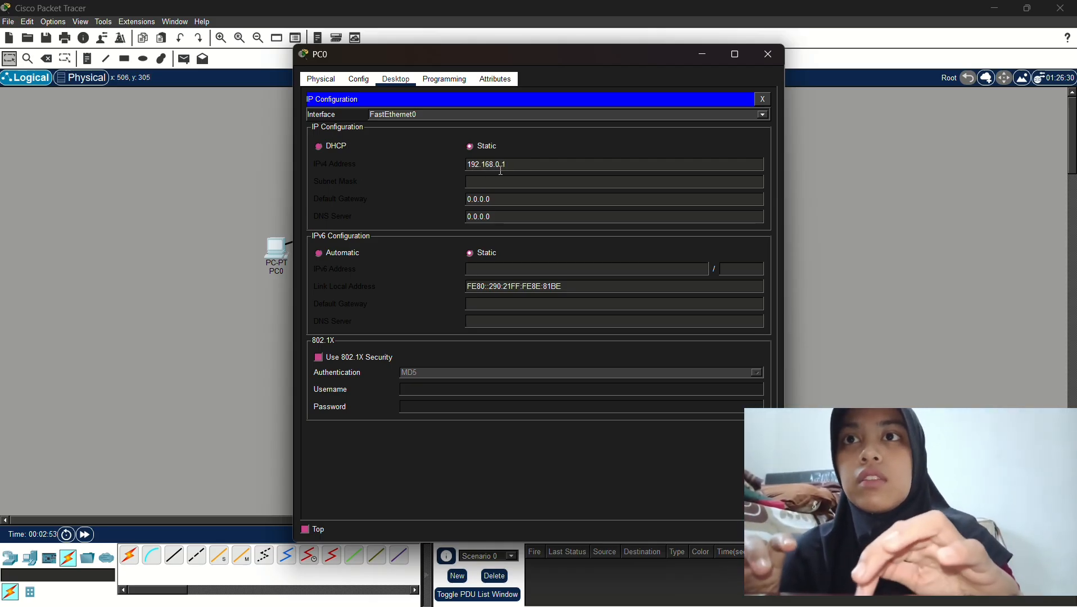
key(Tab)
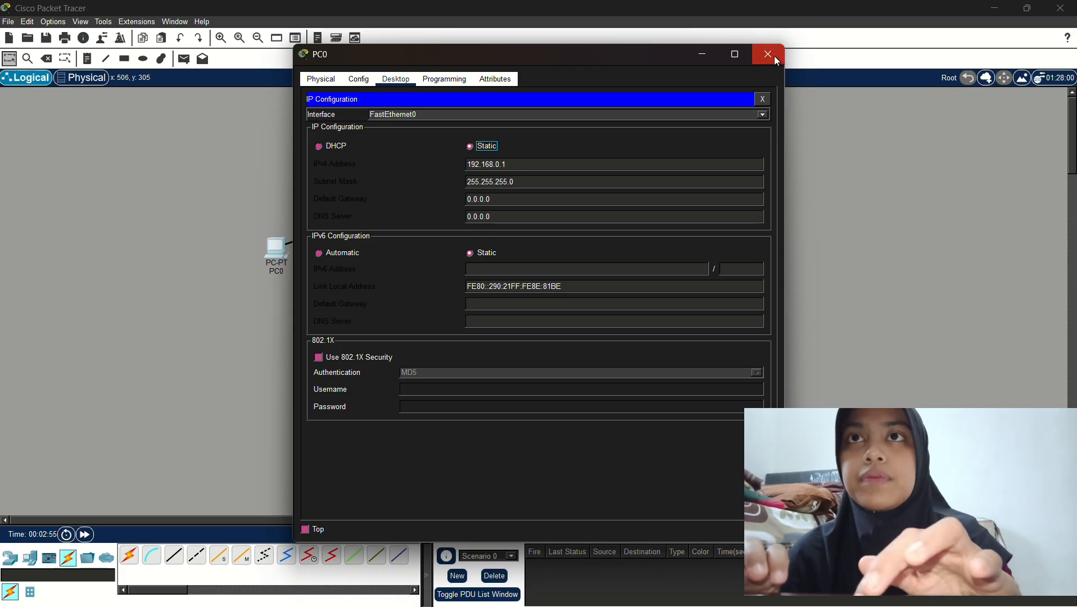
click(768, 54)
Give PC1 the IPv4 address 192.168.0.2 in its IP Configuration
click(337, 333)
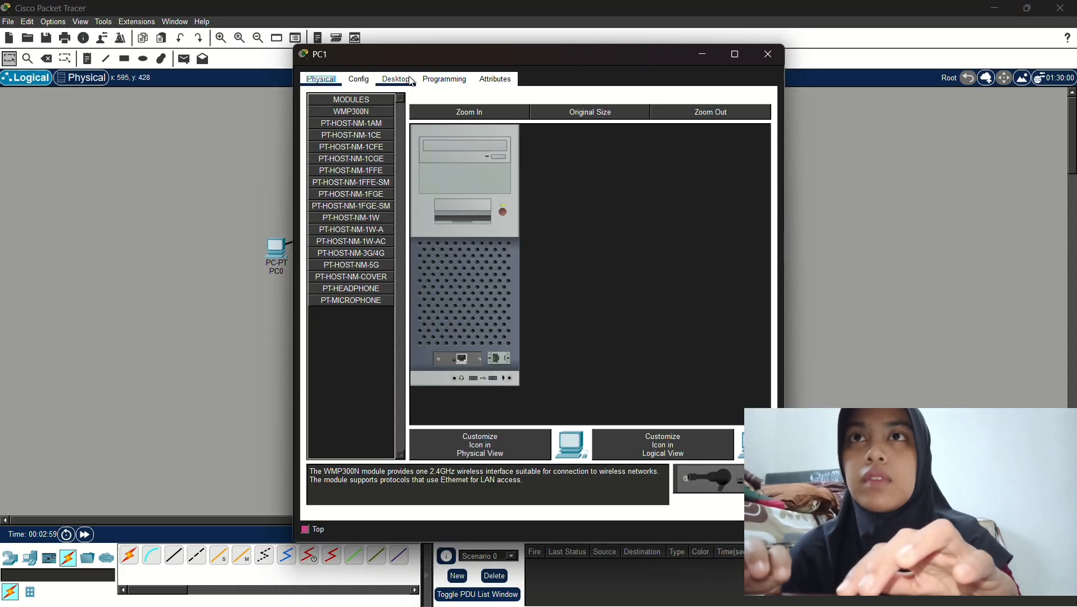
click(396, 79)
click(370, 135)
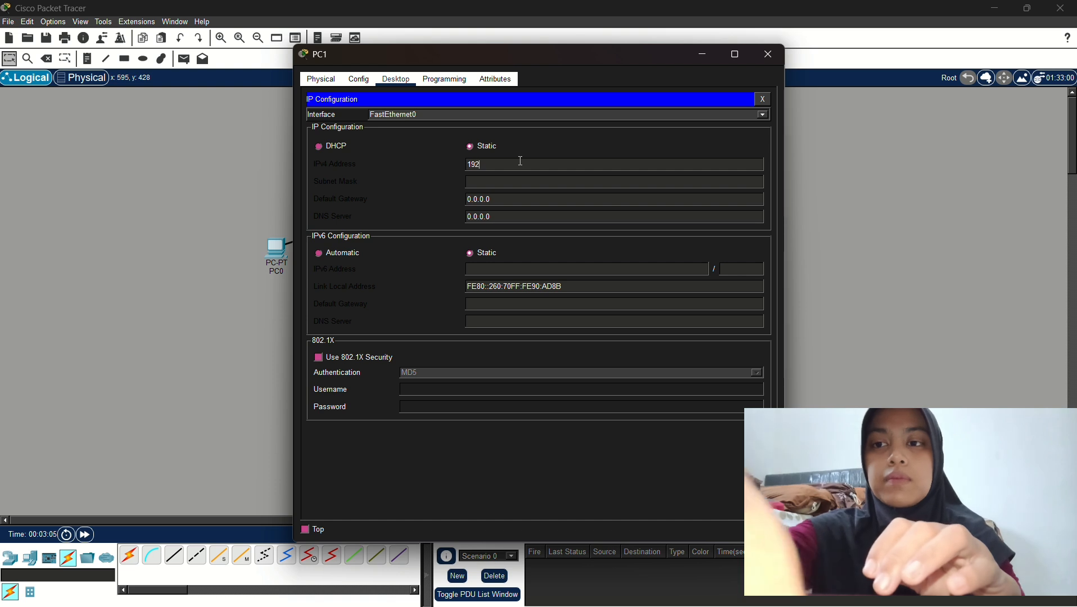
click(521, 162)
text(192.168.0.)
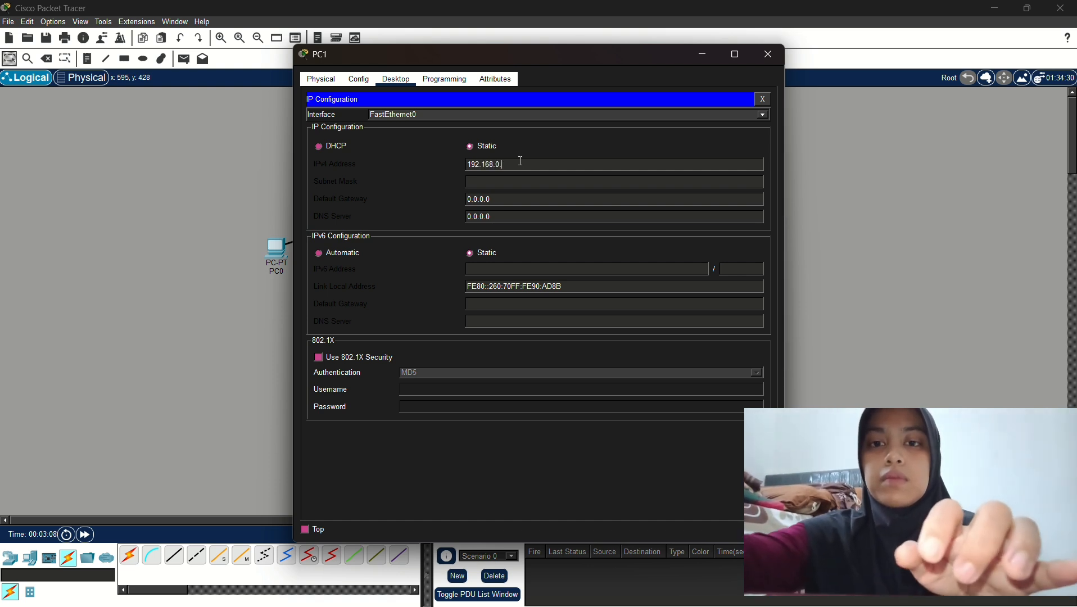
text(2)
click(768, 54)
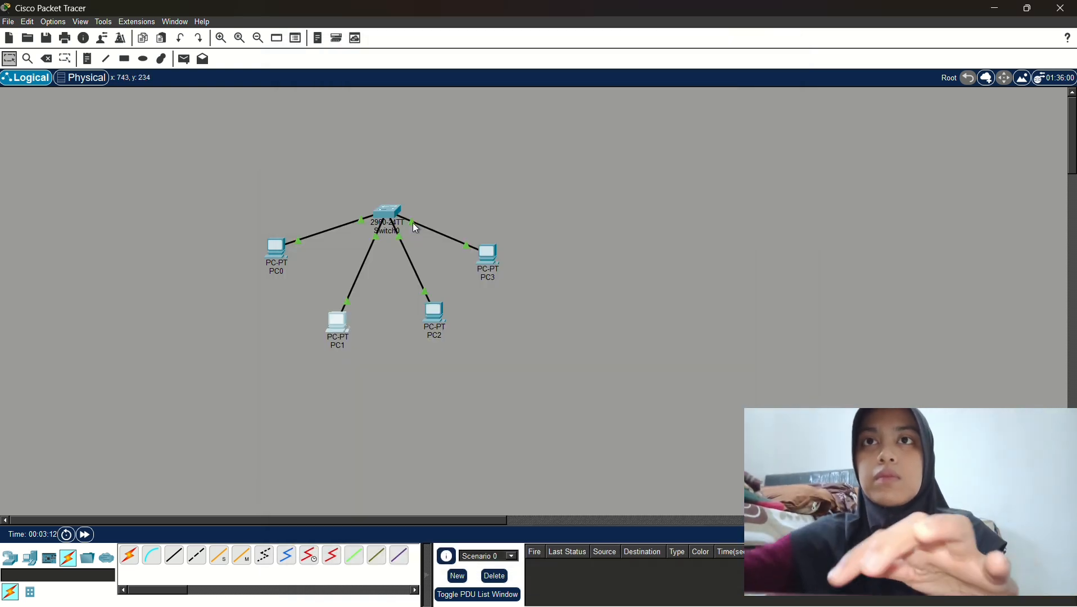
Give PC2 the IPv4 address 192.168.0.3 with mask 255.255.255.0
click(435, 314)
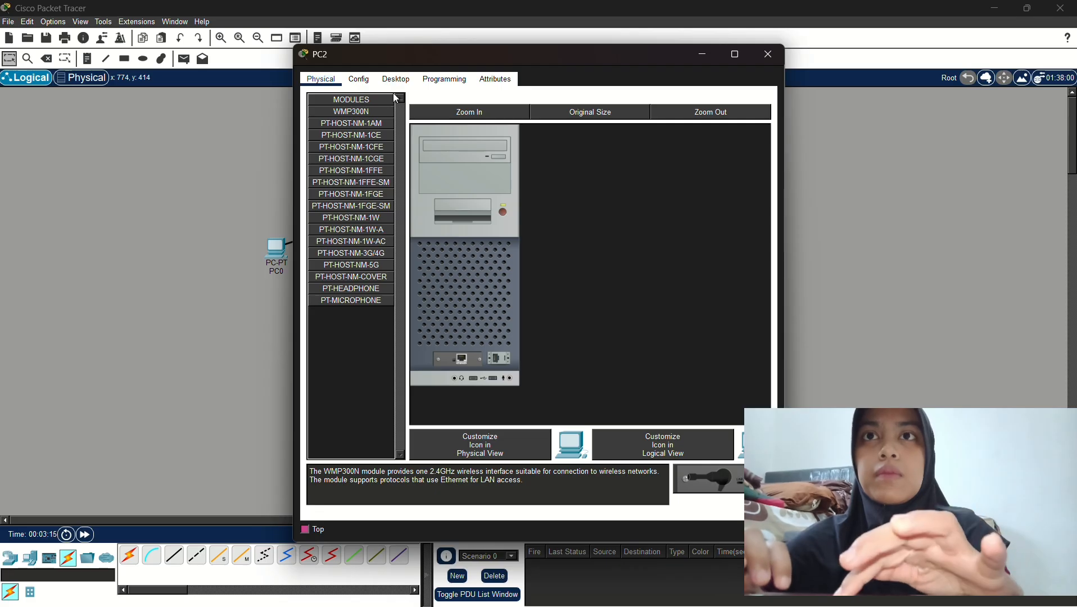
click(396, 79)
click(332, 147)
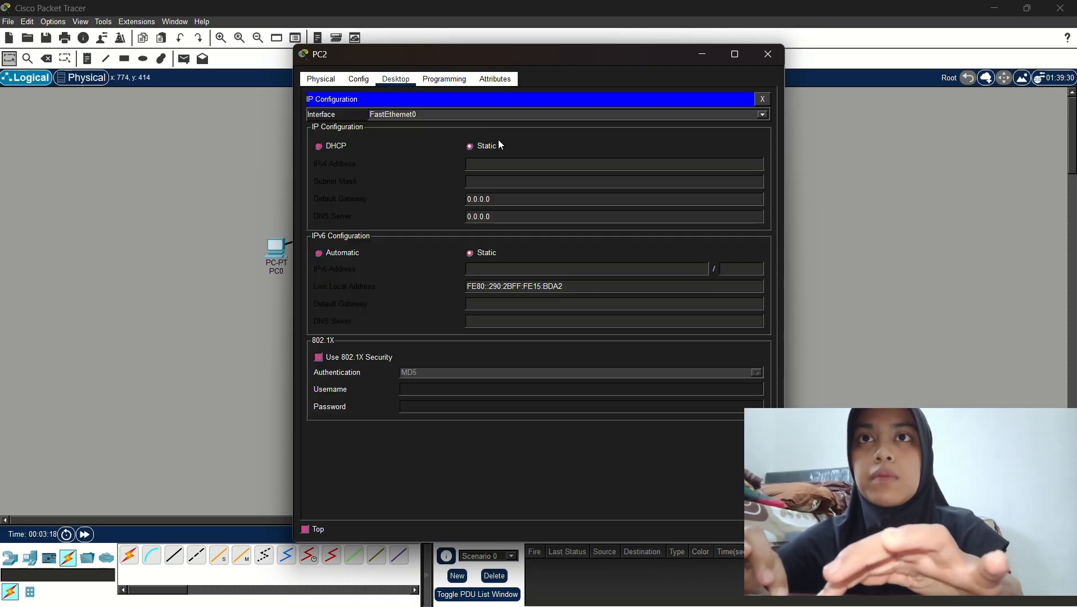
click(512, 163)
text(192.)
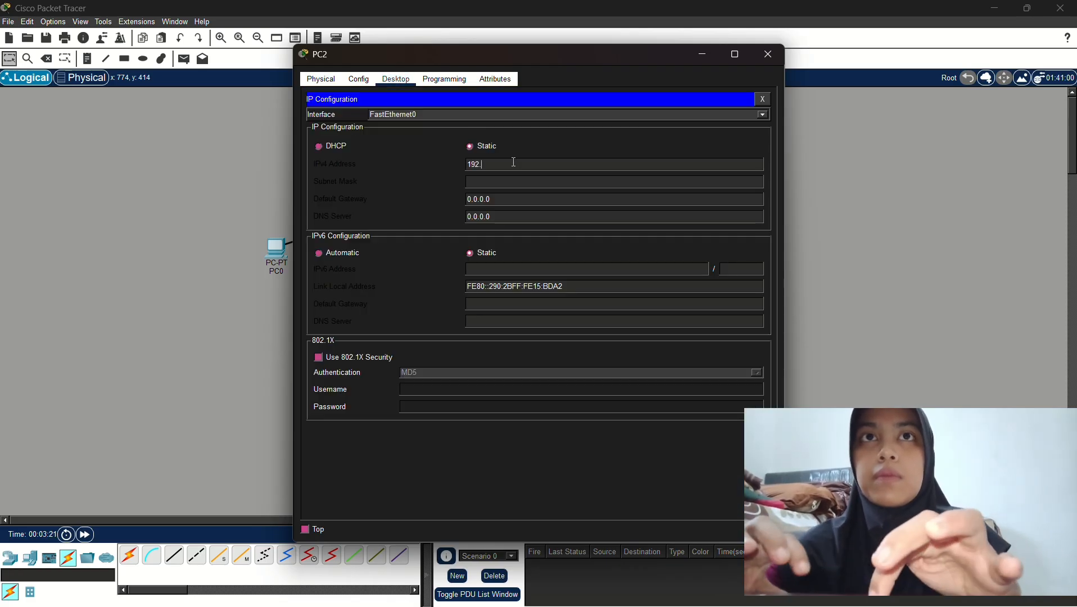
text(168.0.3)
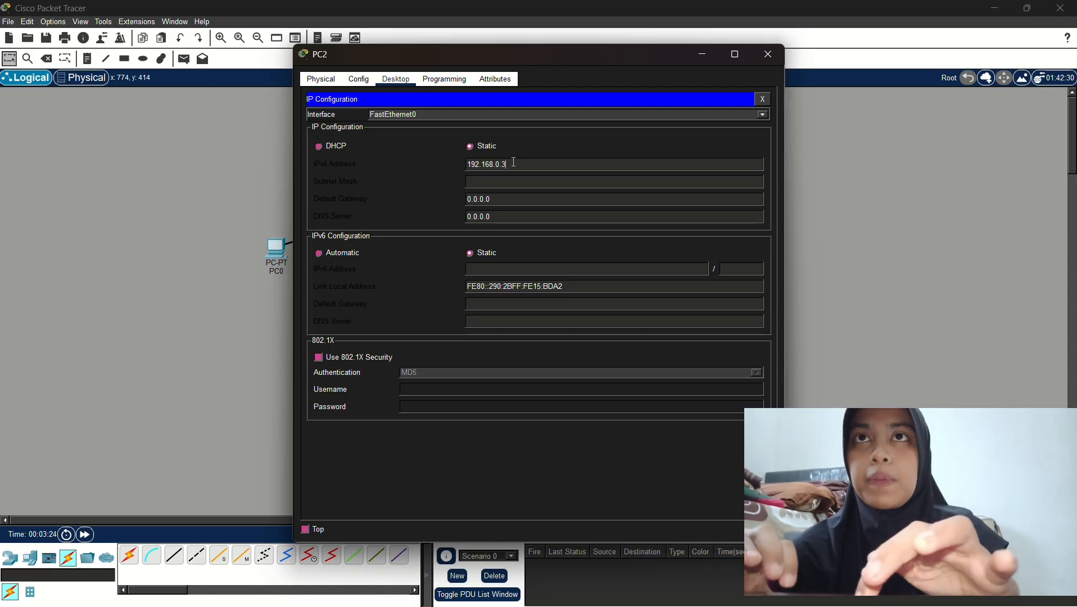
click(594, 145)
drag(511, 163, 466, 163)
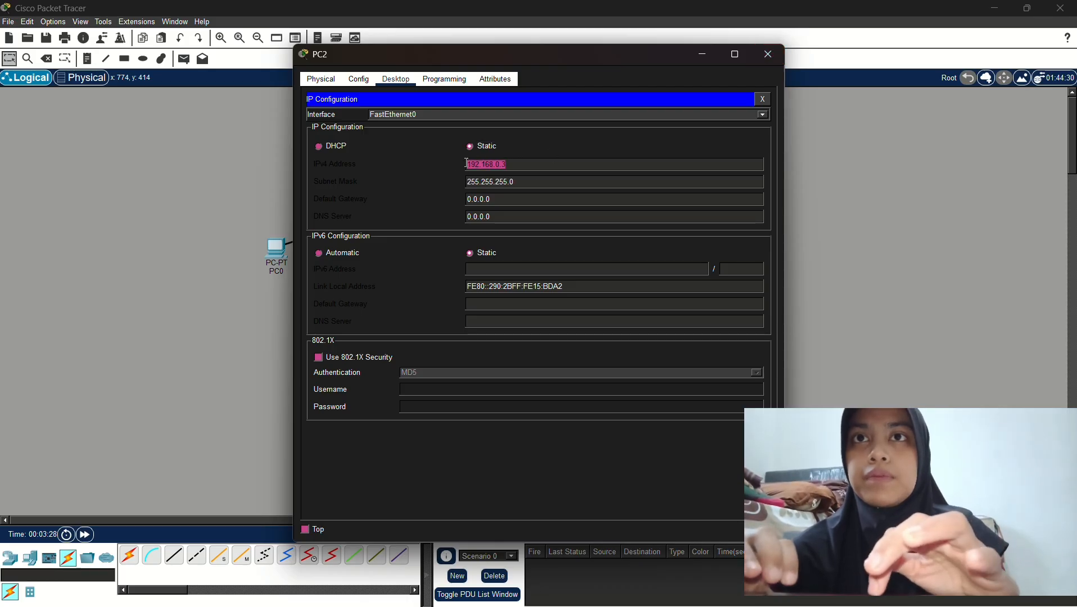
click(774, 58)
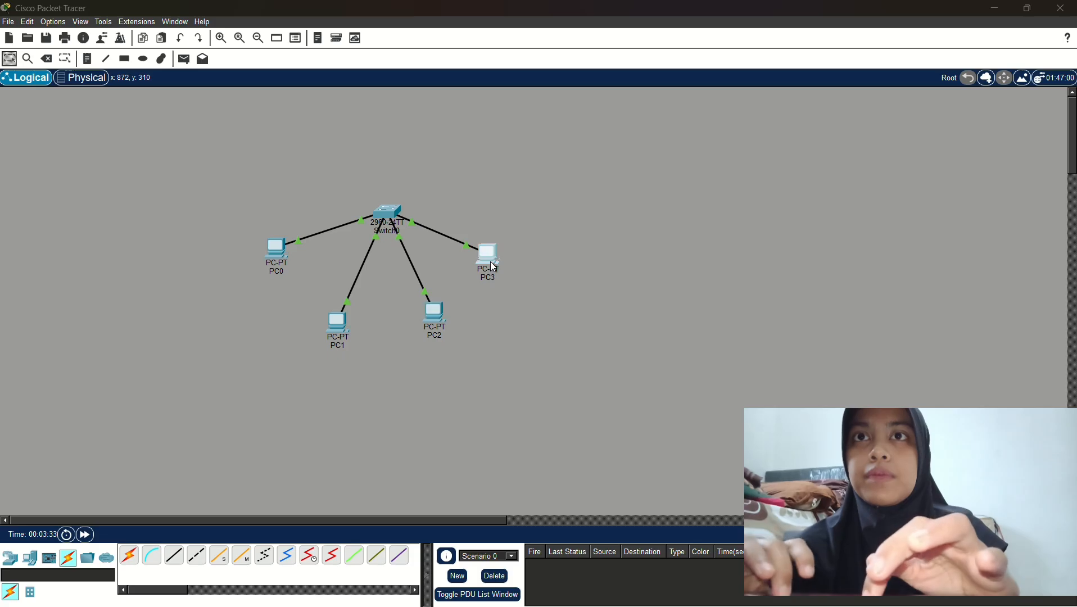
Assign PC3 IPv4 192.168.0.4 with mask 255.255.255.0 in its IP Configuration
click(494, 266)
click(396, 79)
click(362, 141)
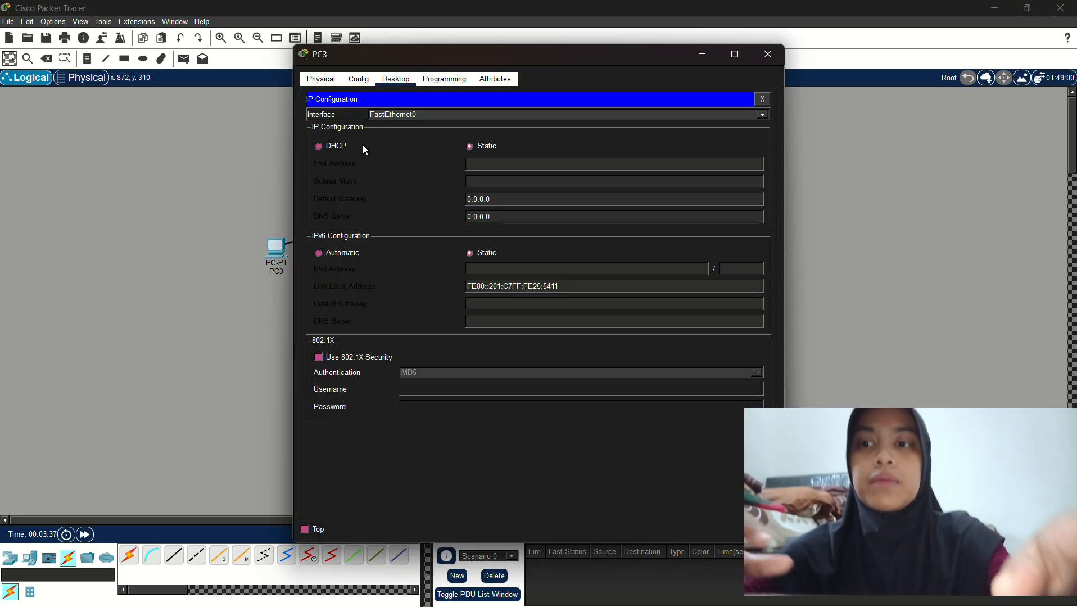
click(523, 164)
text(192.168.0.4)
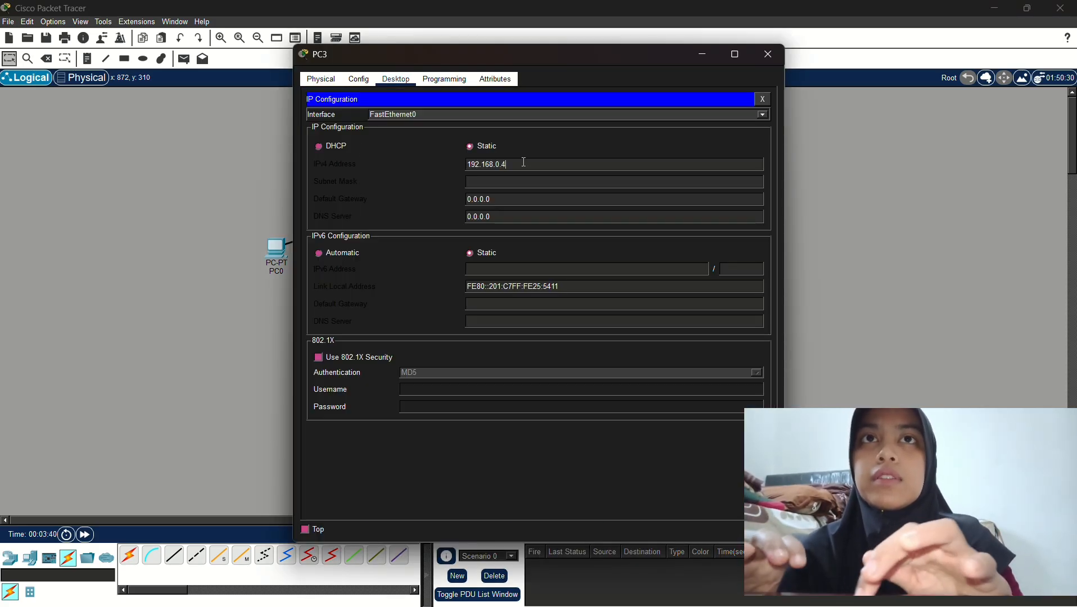
key(Tab)
click(766, 56)
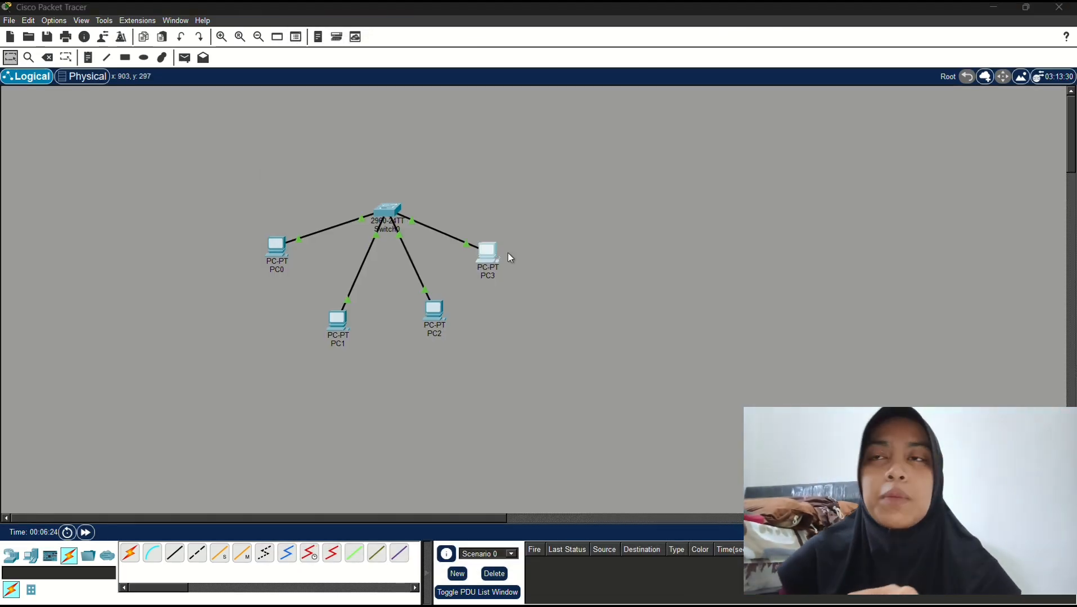
From PC0's Command Prompt, ping 192.168.0.1 and attempt 192.168.0.2
click(276, 247)
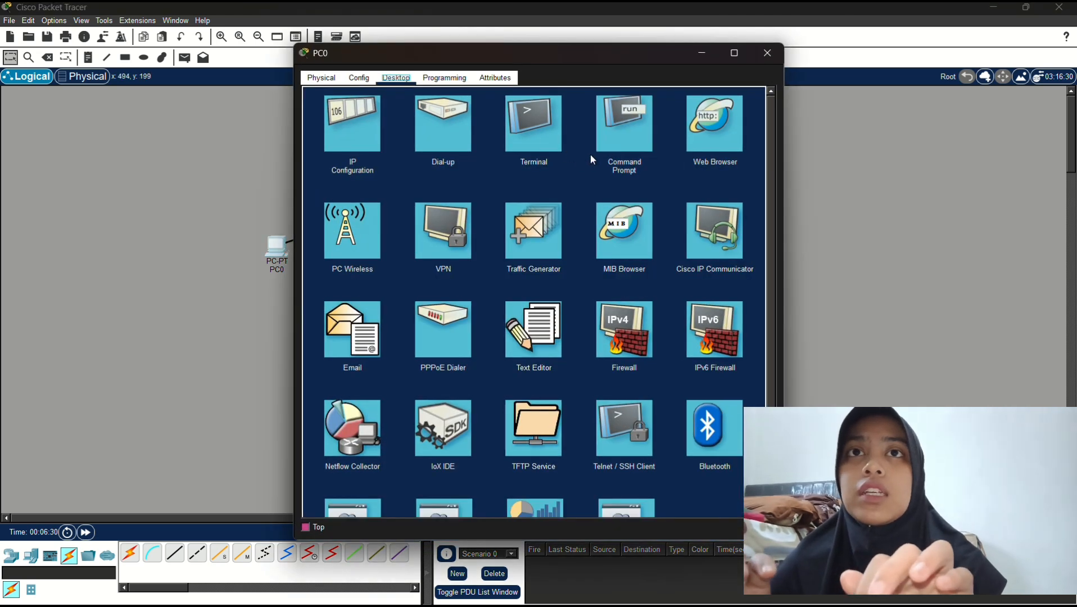
click(615, 148)
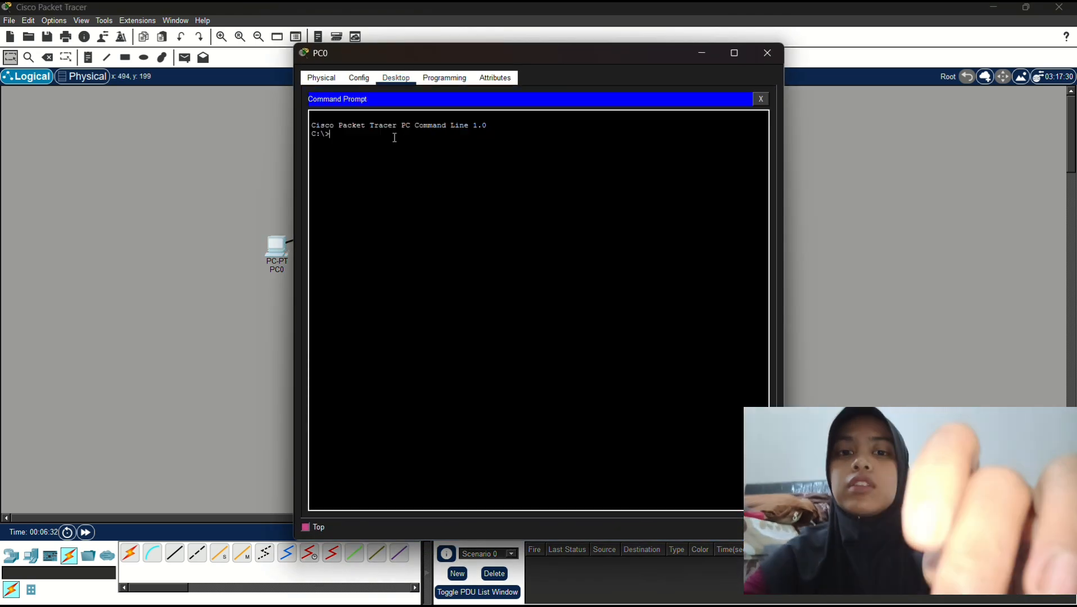
text(ping )
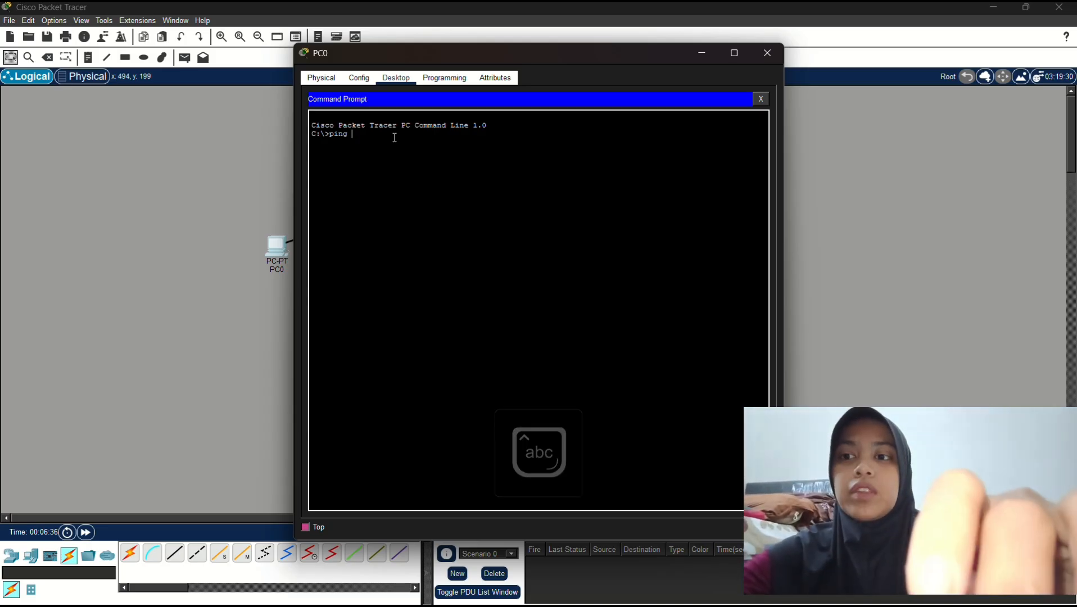
text(192)
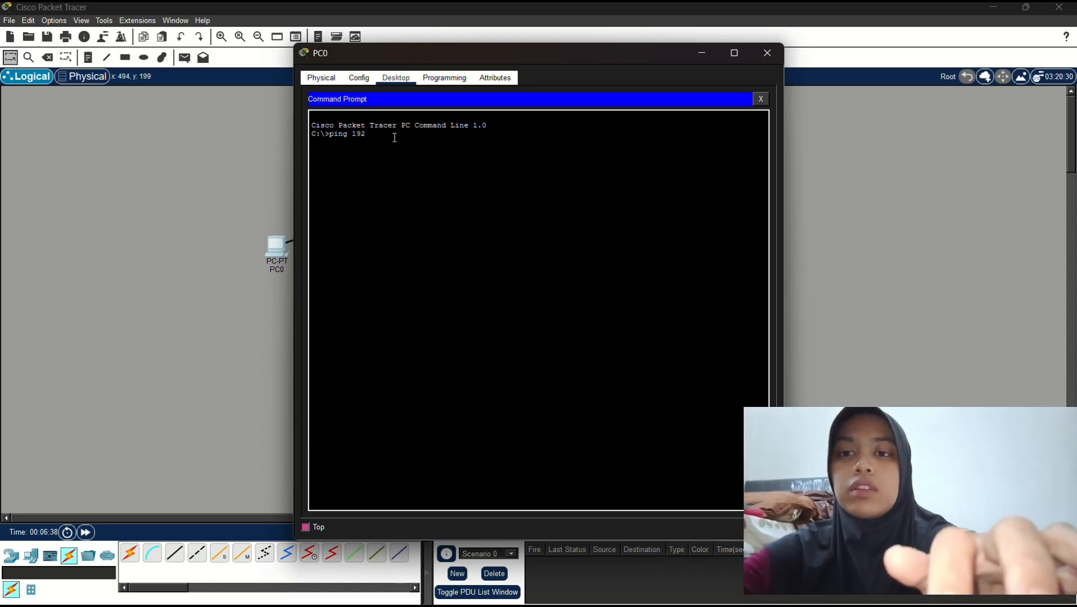
text(.168.0.1)
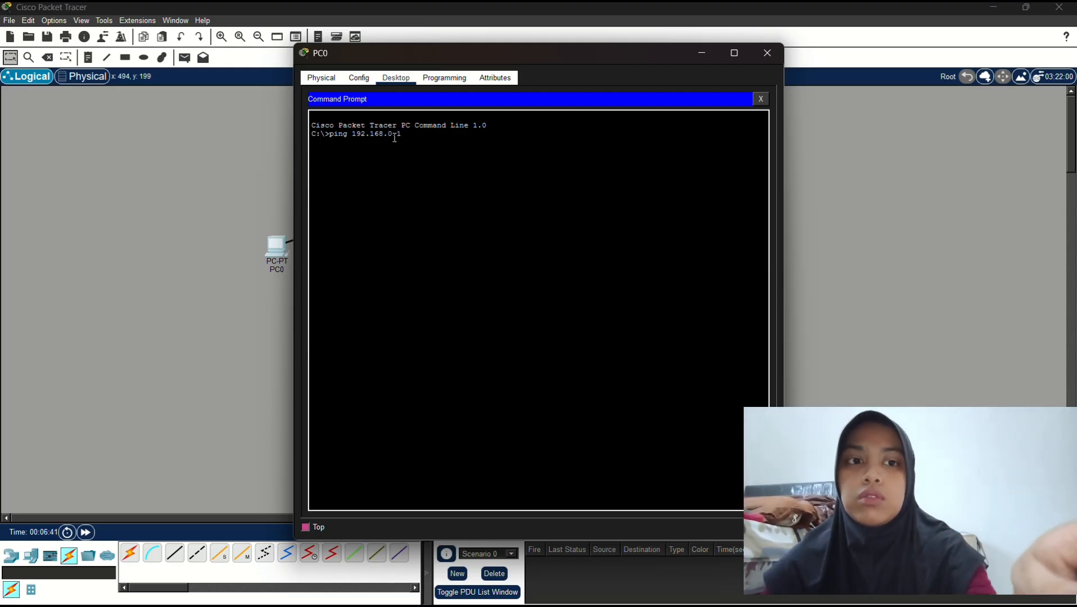
key(Return)
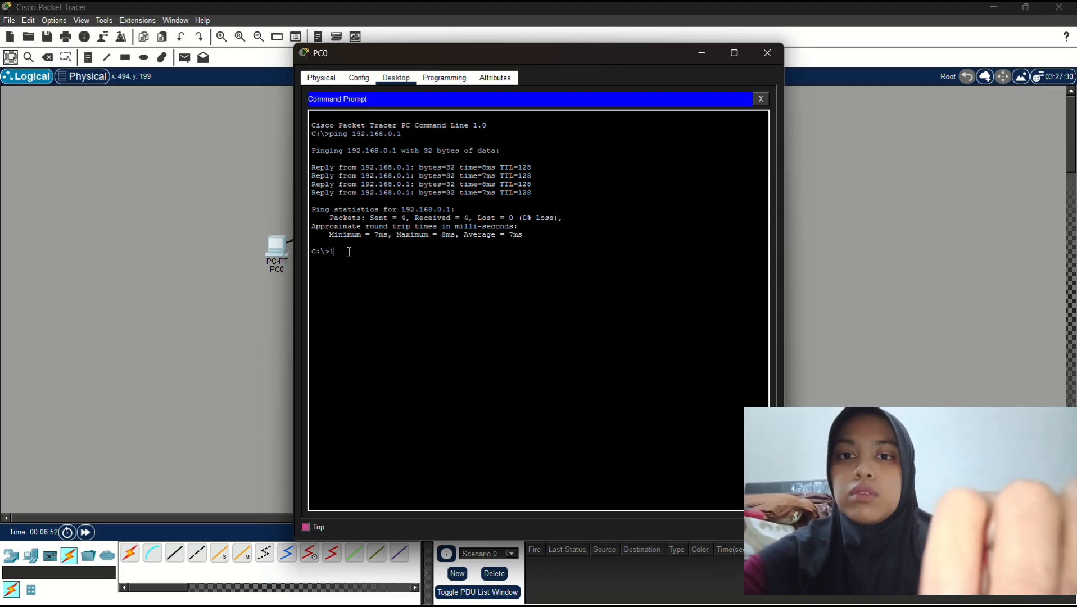
text(92.168)
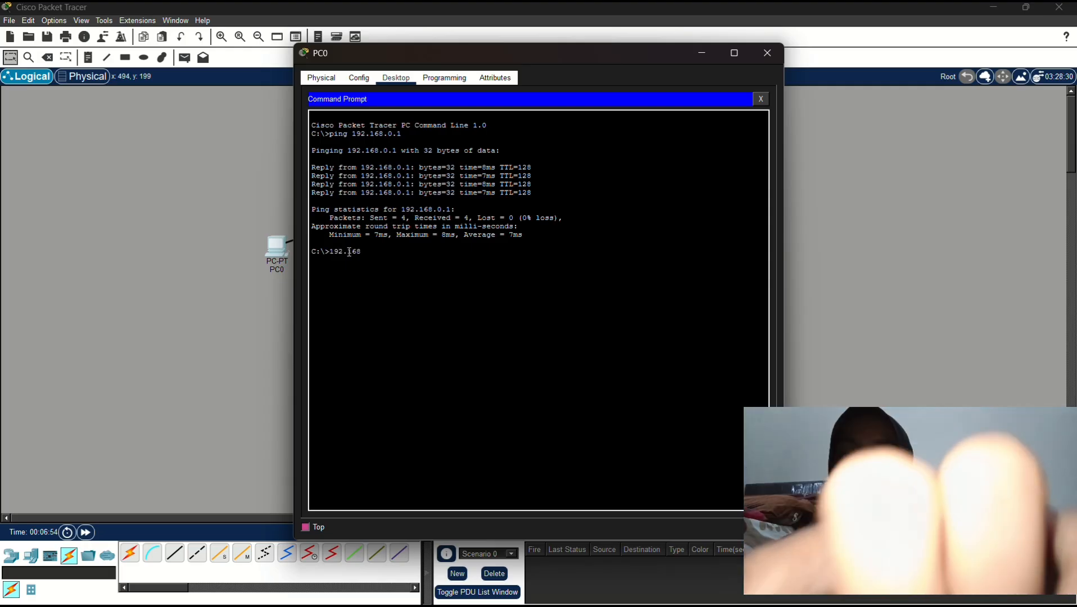
text(.)
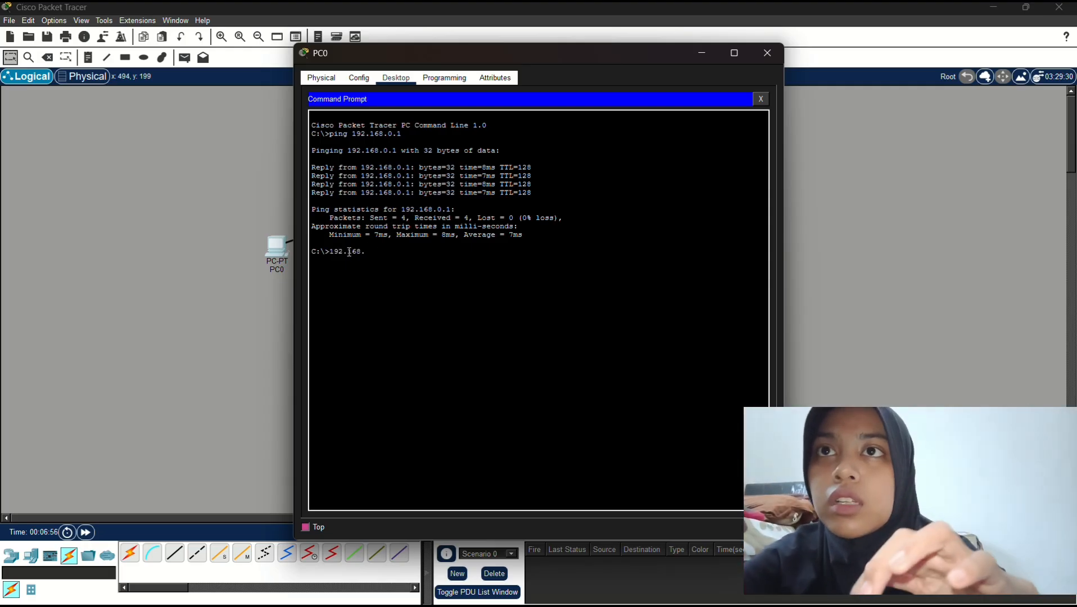
text(0.)
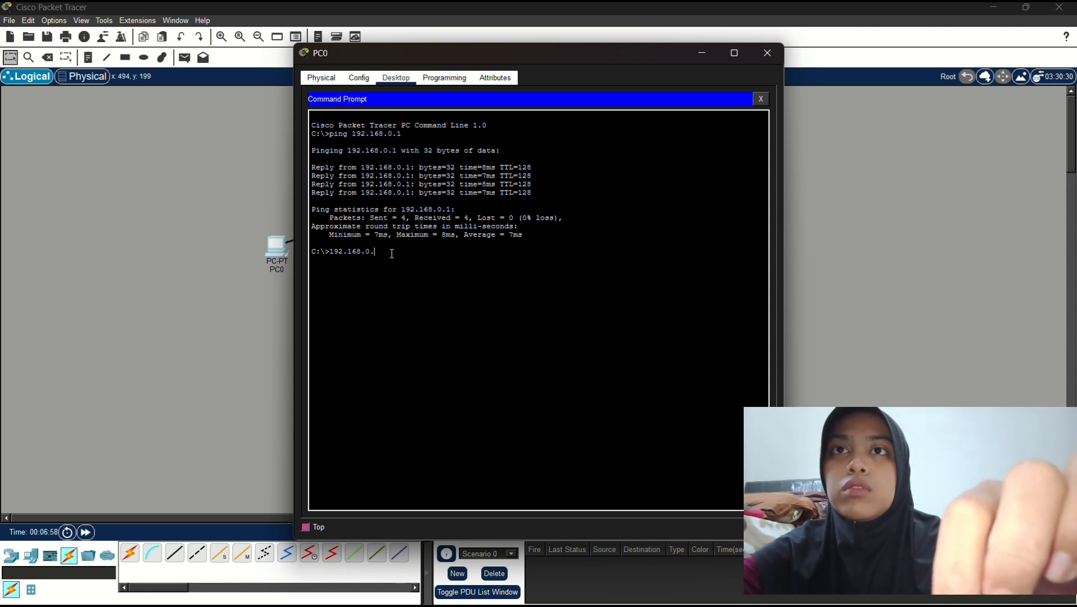
text(2)
key(Return)
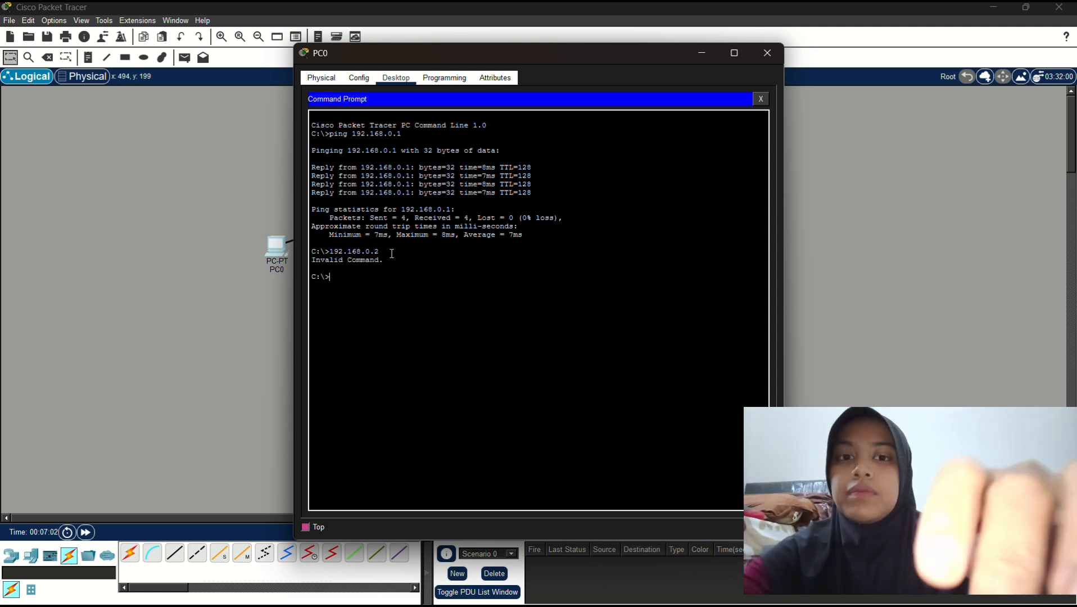
Ping 192.168.0.2, 192.168.0.3 and 192.168.0.4 from PC0, all with 0% loss
text(ping )
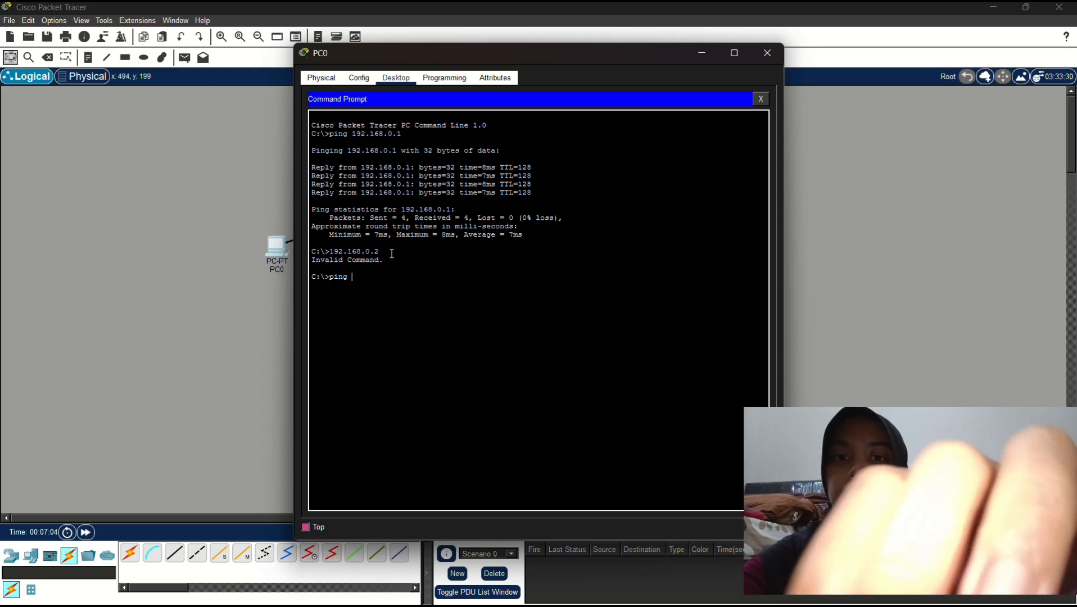
text(192.168.)
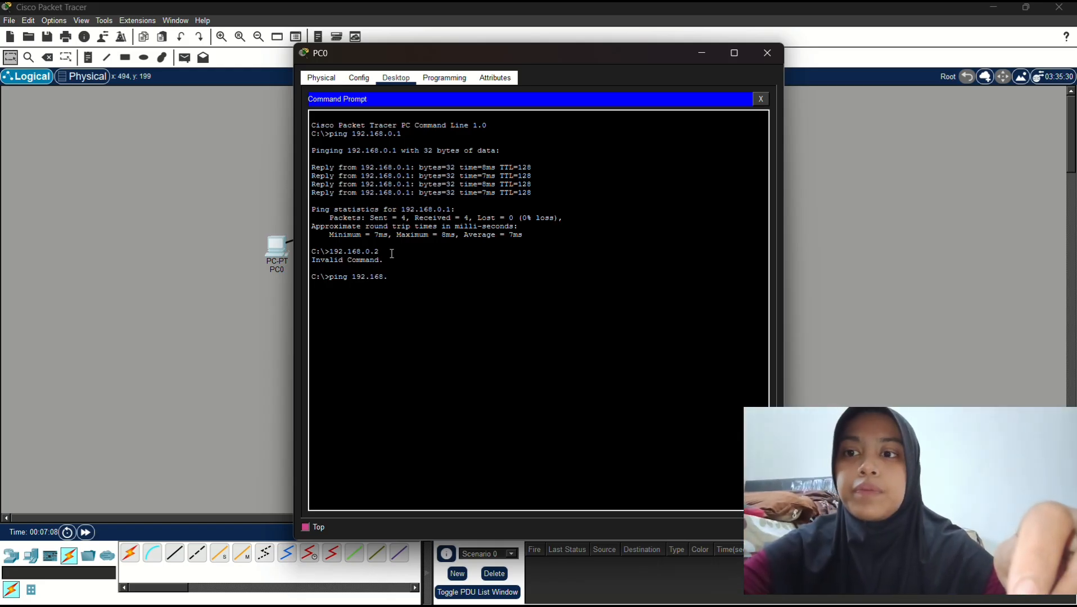
text(0.2)
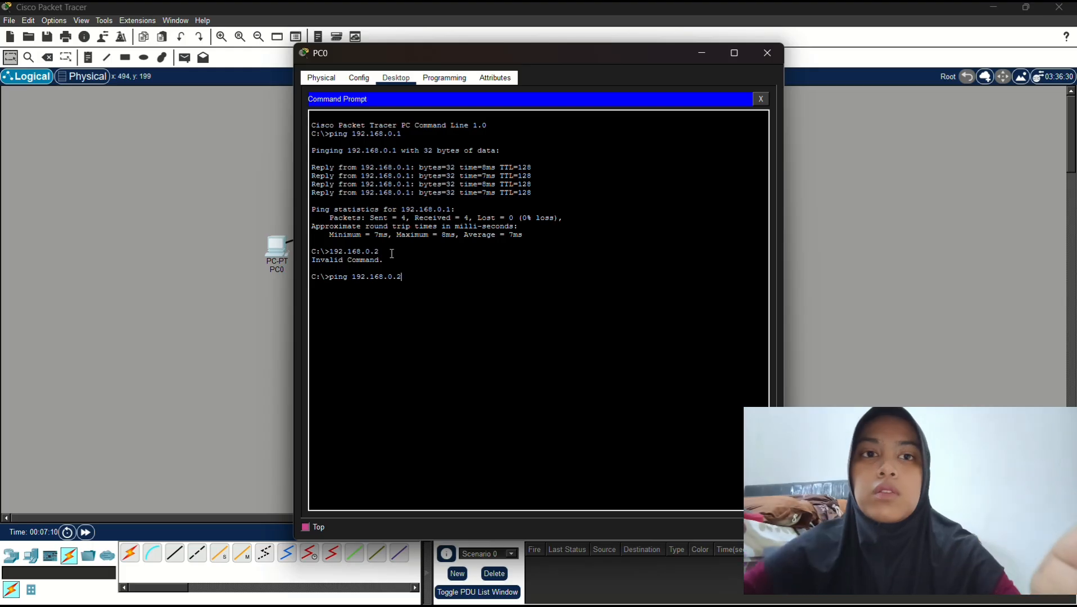
key(Return)
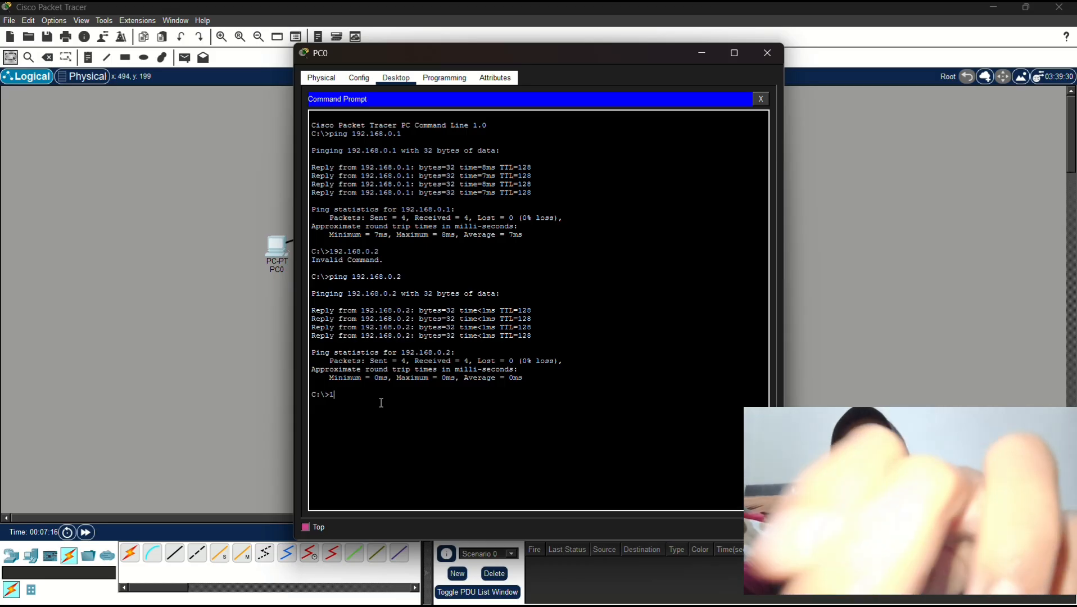
text(192.1)
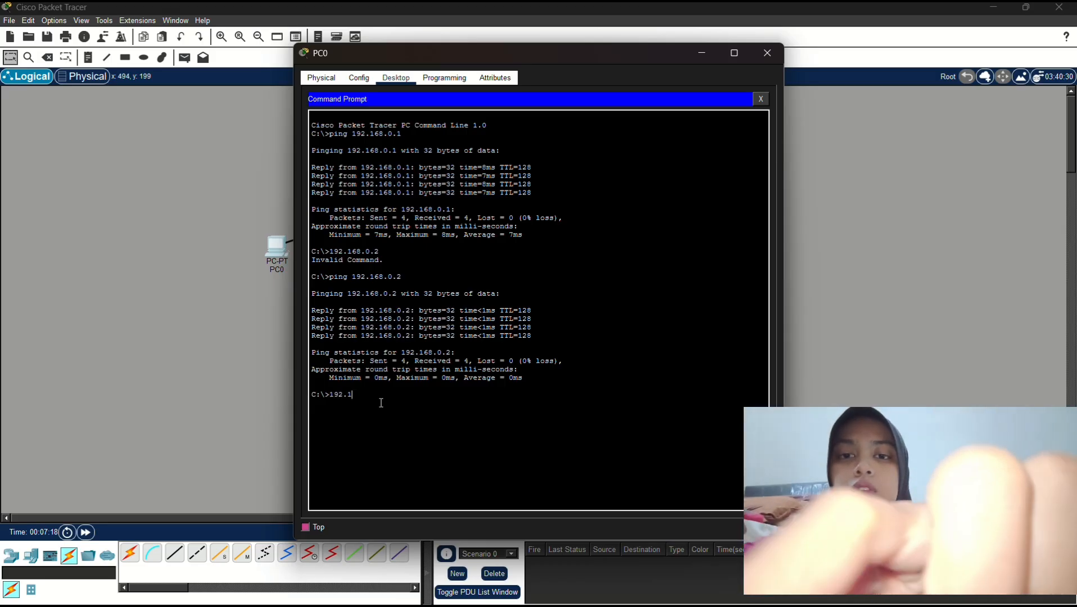
text(68.)
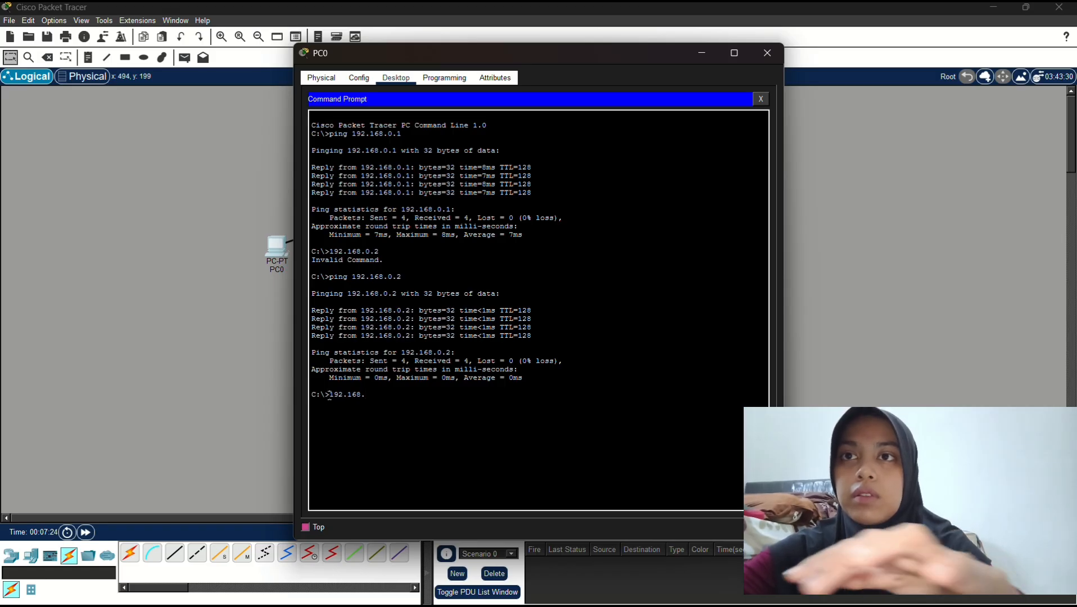
text(ping)
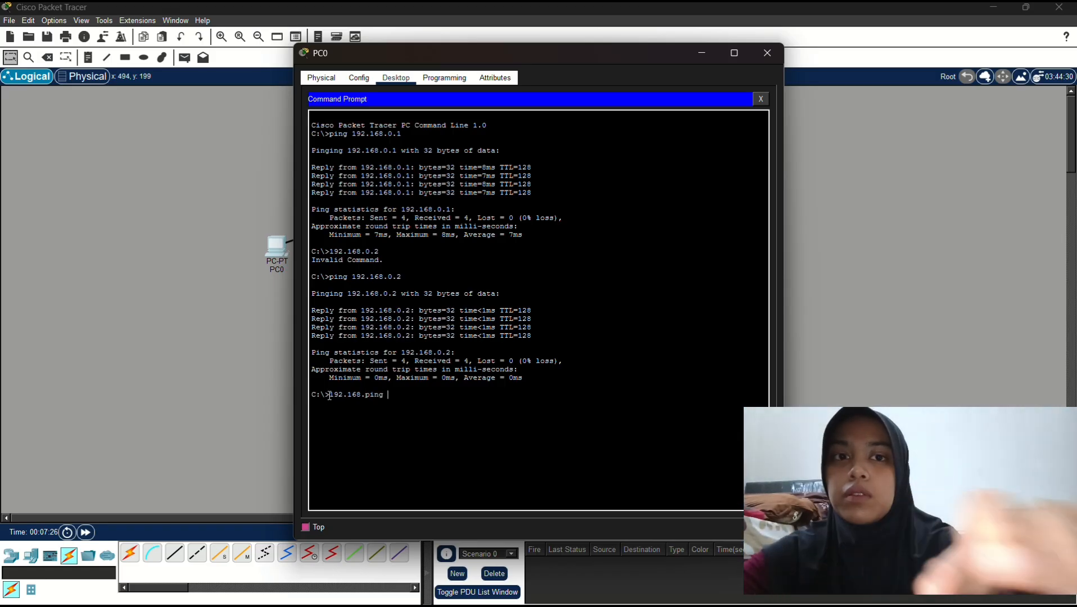
key(BackSpace)
key(BackSpace)
key(BackSpace)
key(BackSpace)
key(BackSpace)
key(BackSpace)
key(BackSpace)
key(BackSpace)
key(BackSpace)
key(BackSpace)
key(BackSpace)
key(BackSpace)
key(BackSpace)
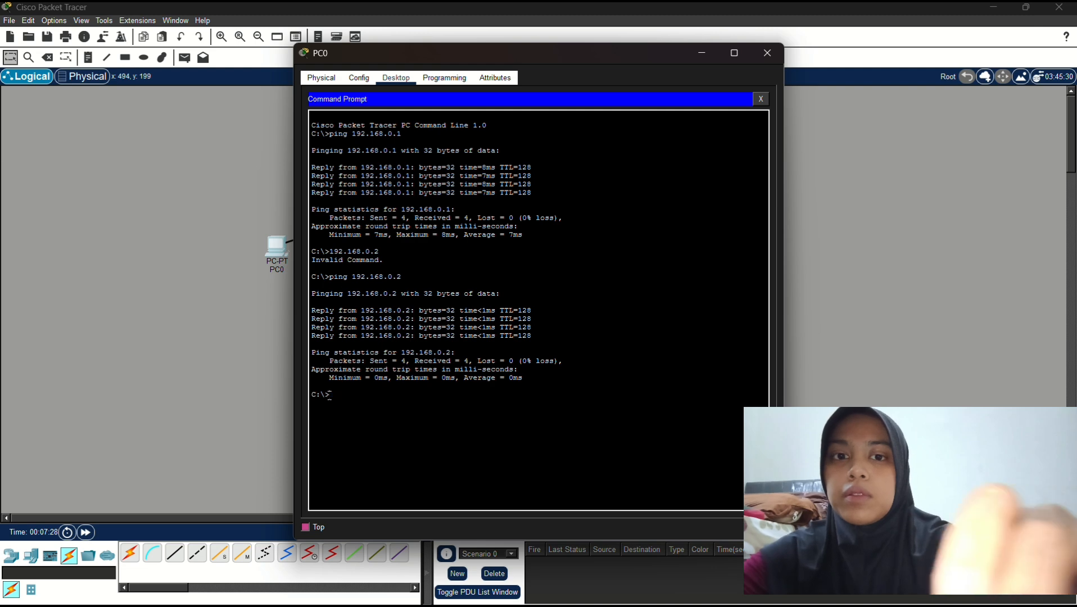
text(ping 192)
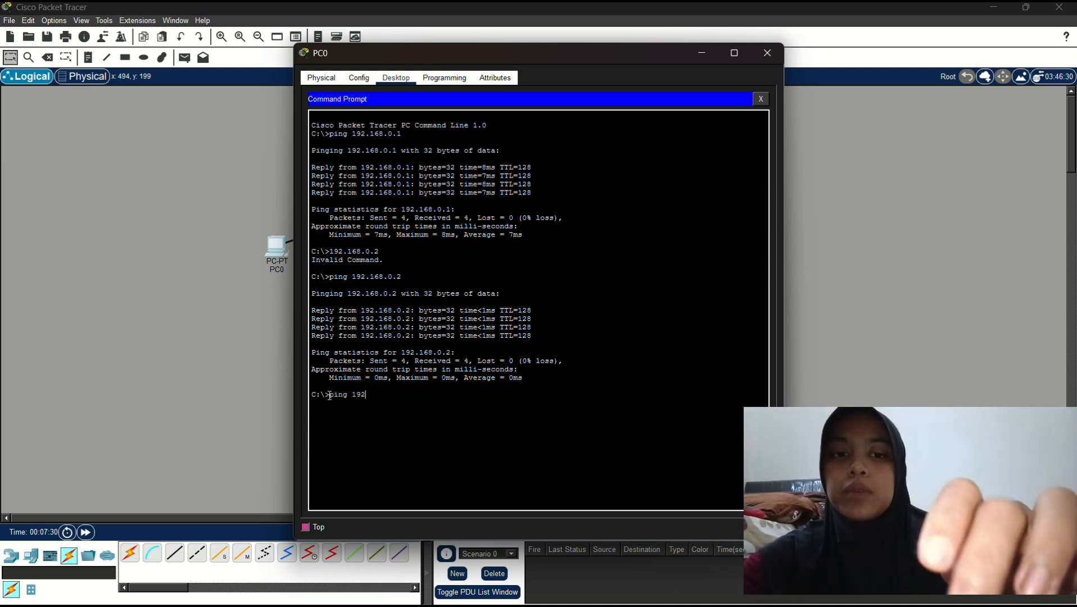
text(.168.0)
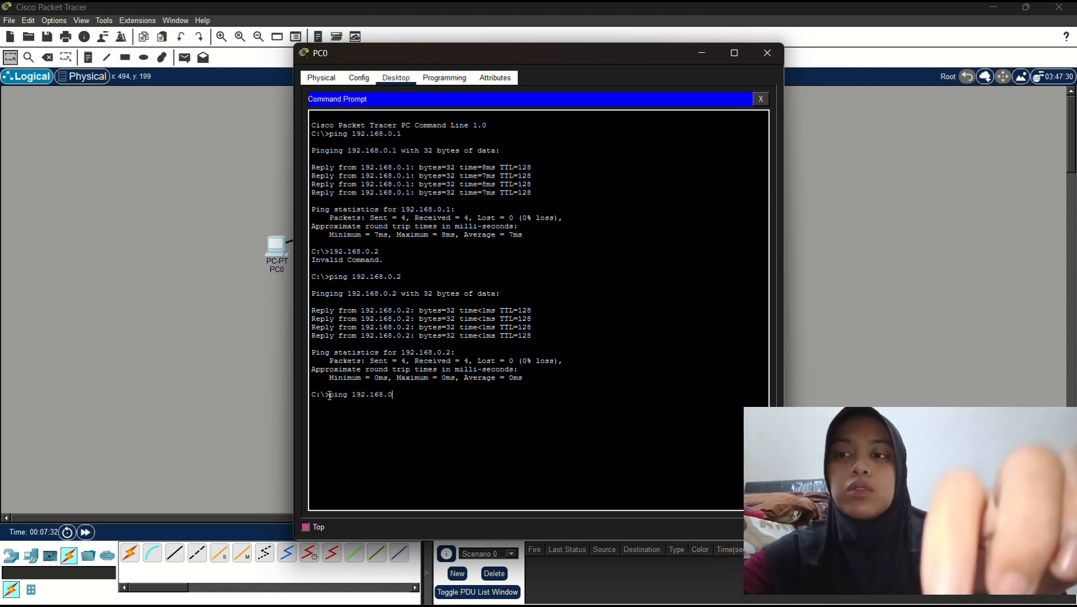
text(.3)
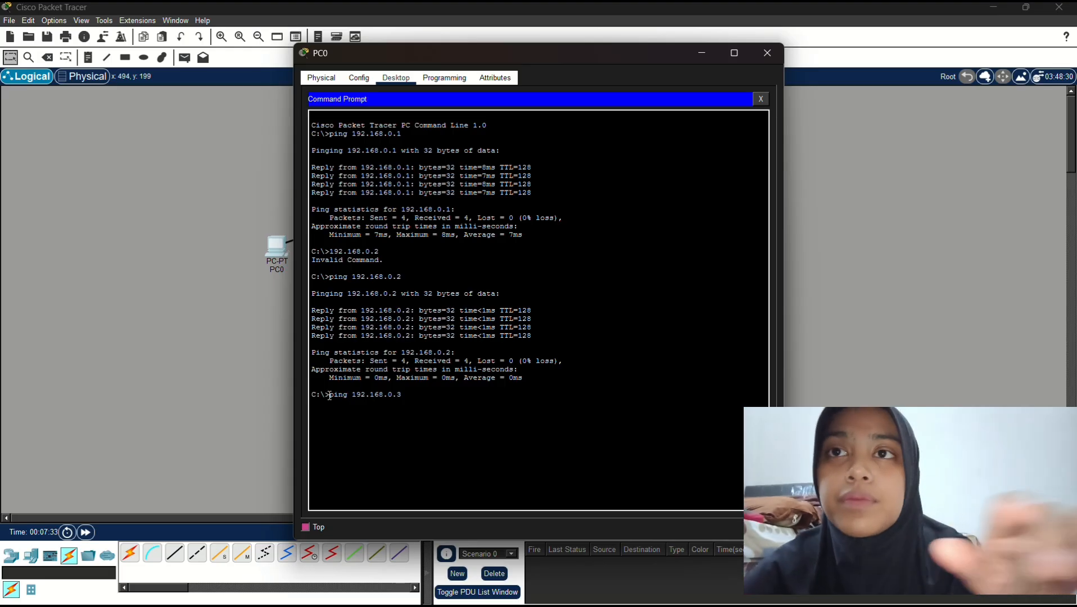
key(Return)
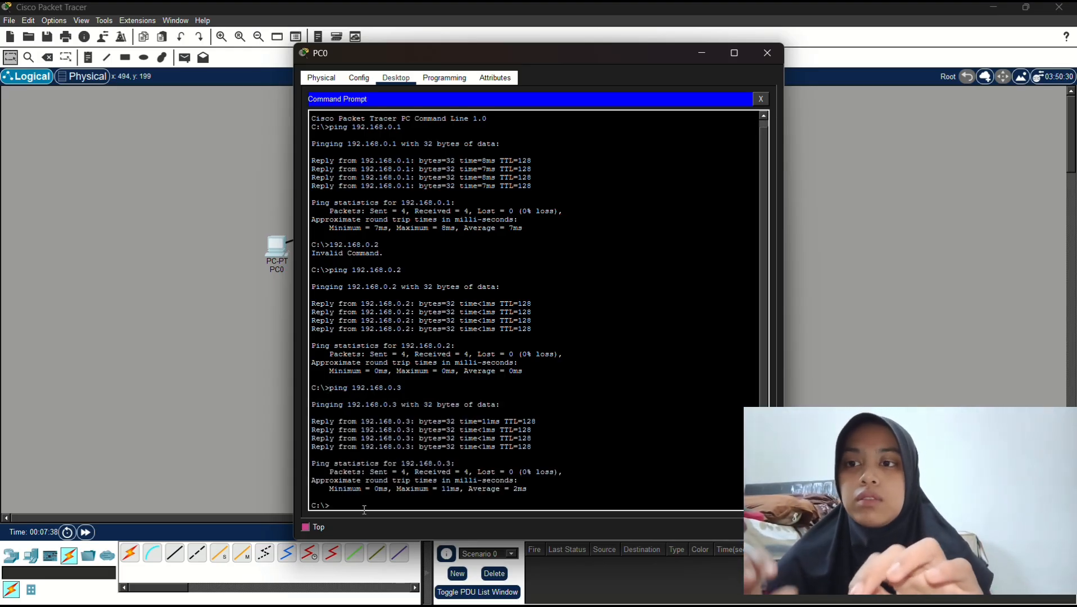
text(pin)
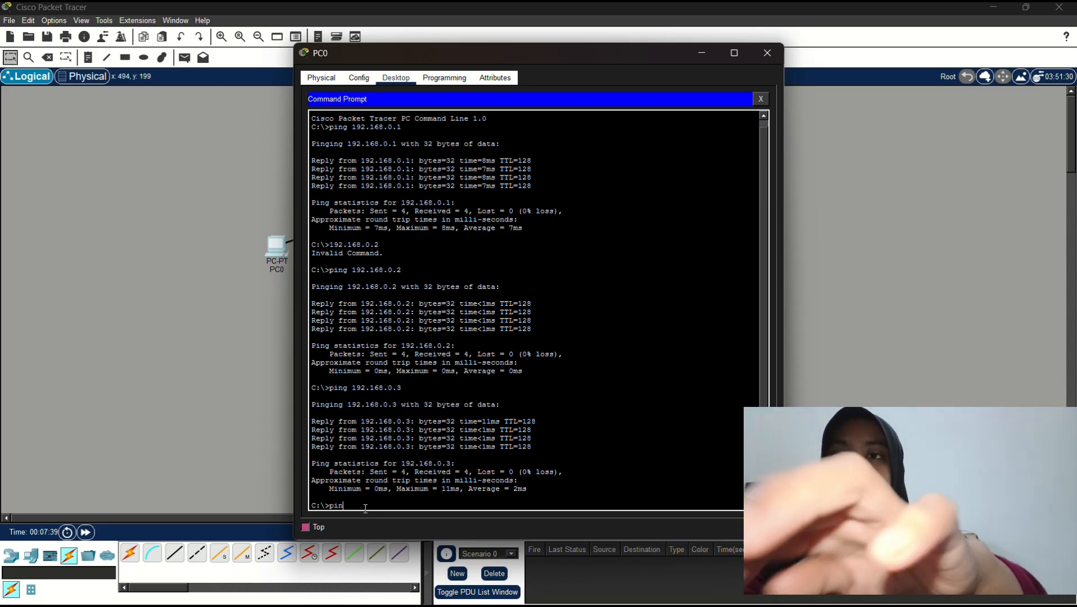
text(g 19)
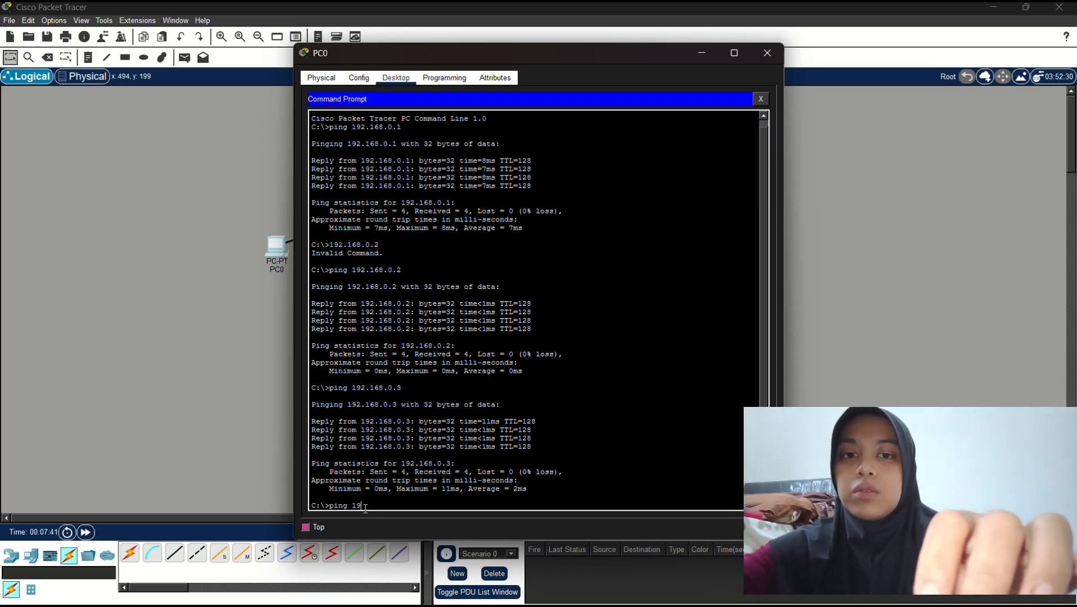
text(2.169)
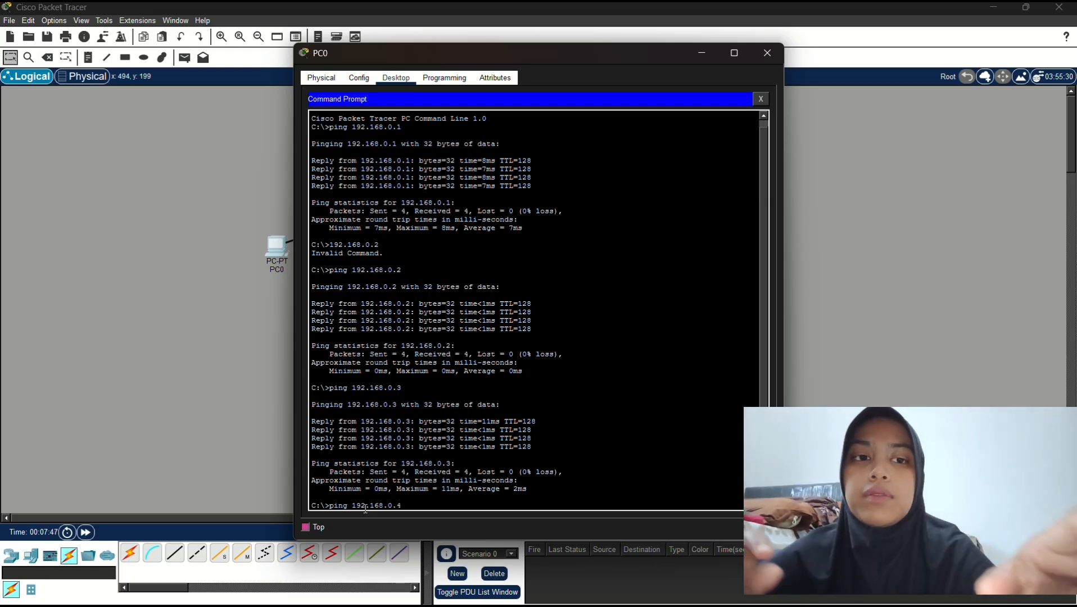
key(Return)
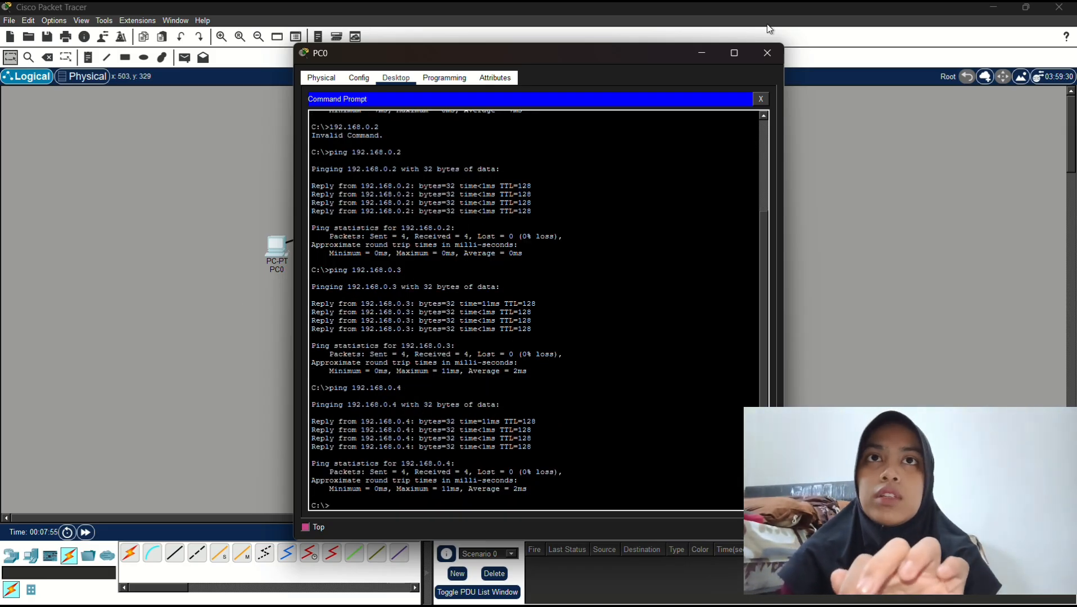
Close PC0's window and scroll through the Tugas.3 network diagram in your Chrome profile
click(766, 53)
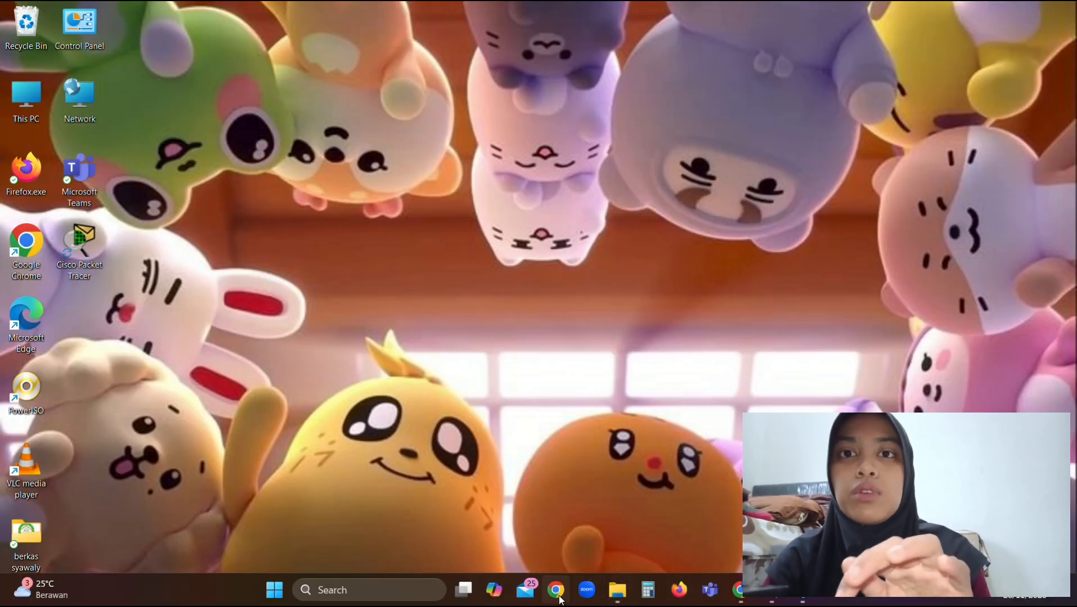
click(551, 597)
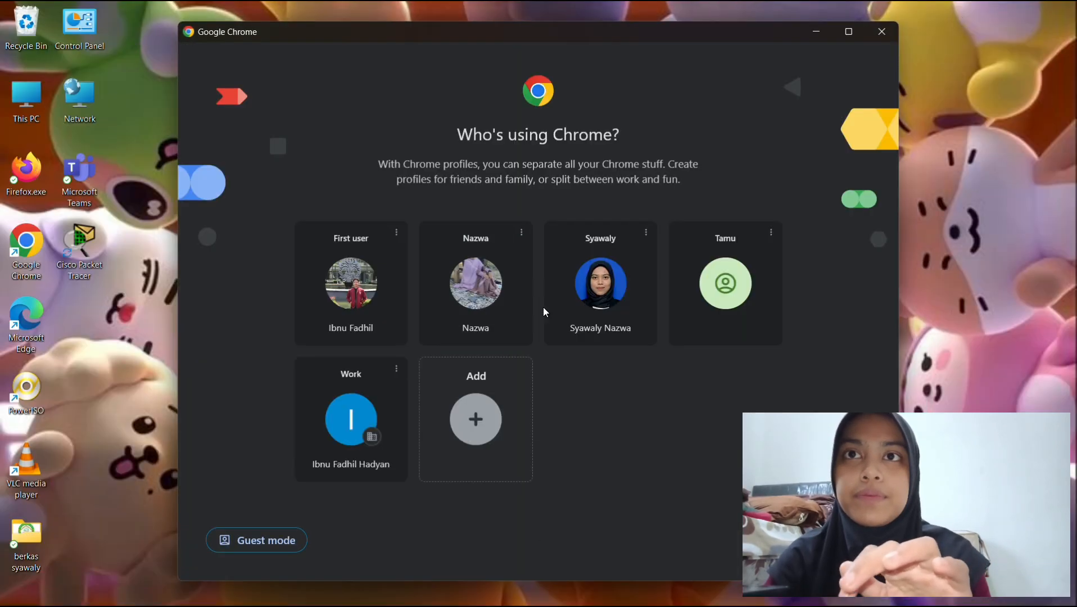
click(562, 292)
scroll(237, 219, down, 1)
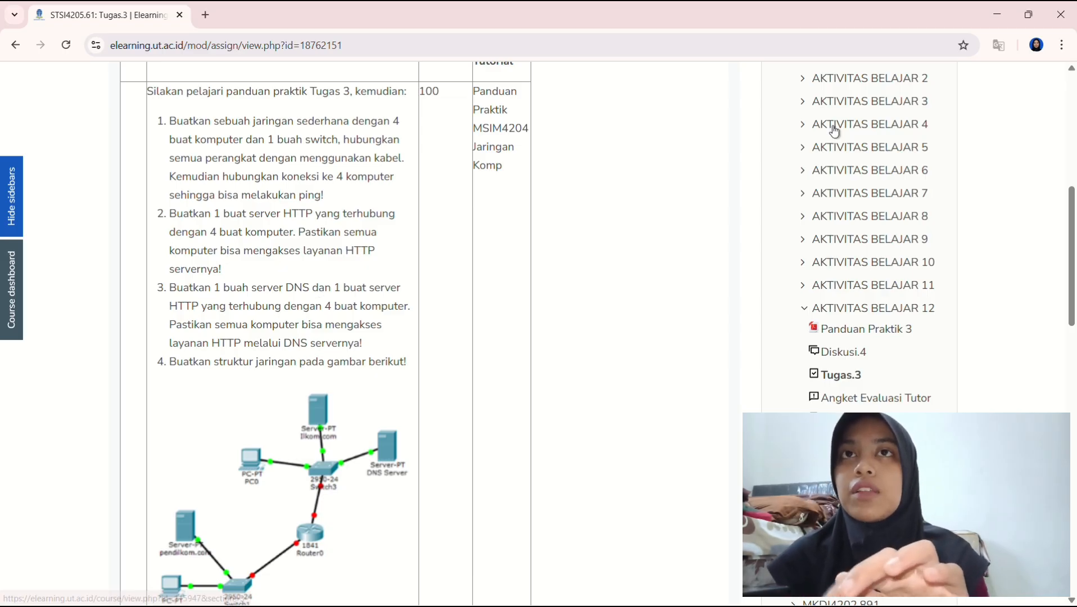
click(996, 16)
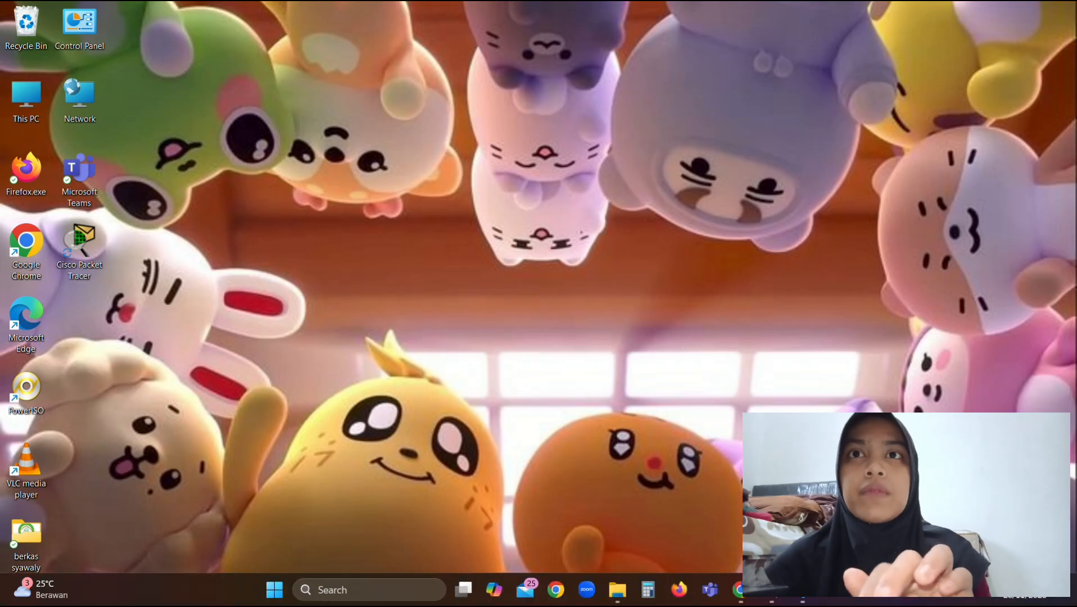
Bring Packet Tracer back and move Switch0 slightly lower
mouse_move(725, 578)
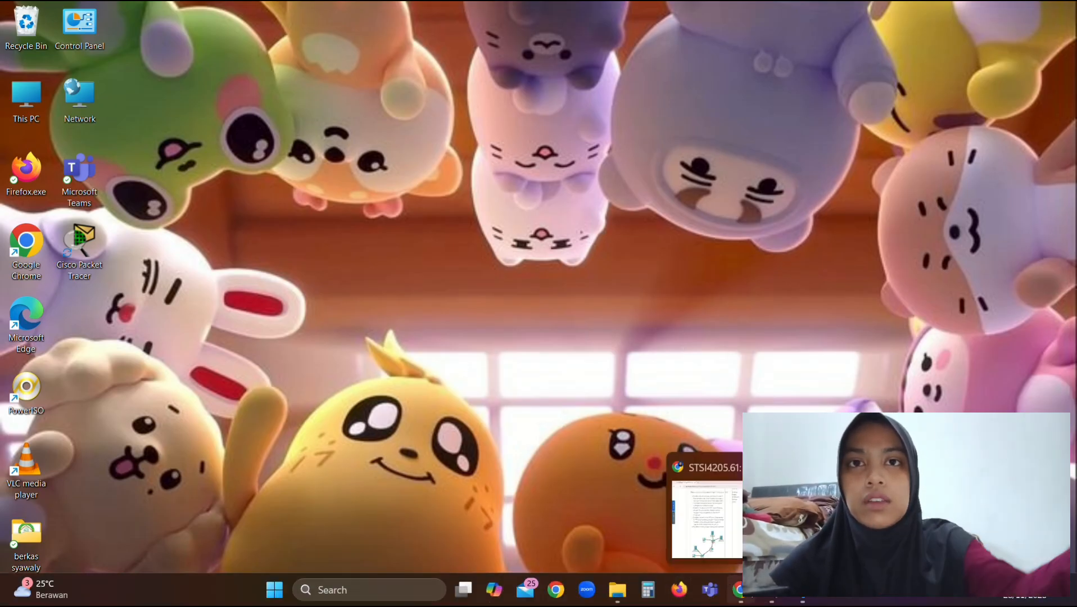
mouse_move(771, 599)
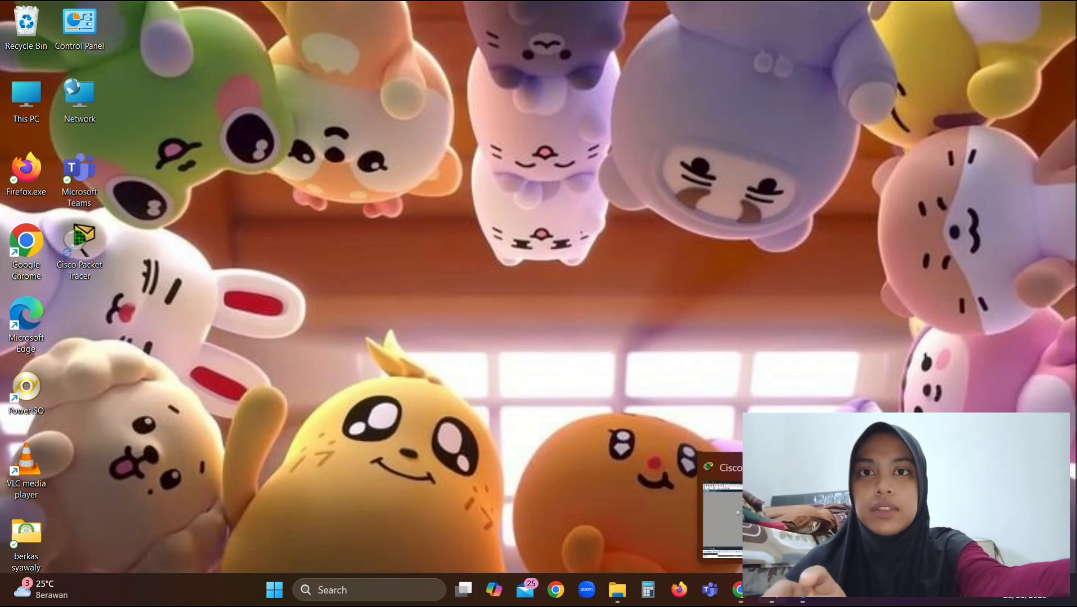
click(771, 599)
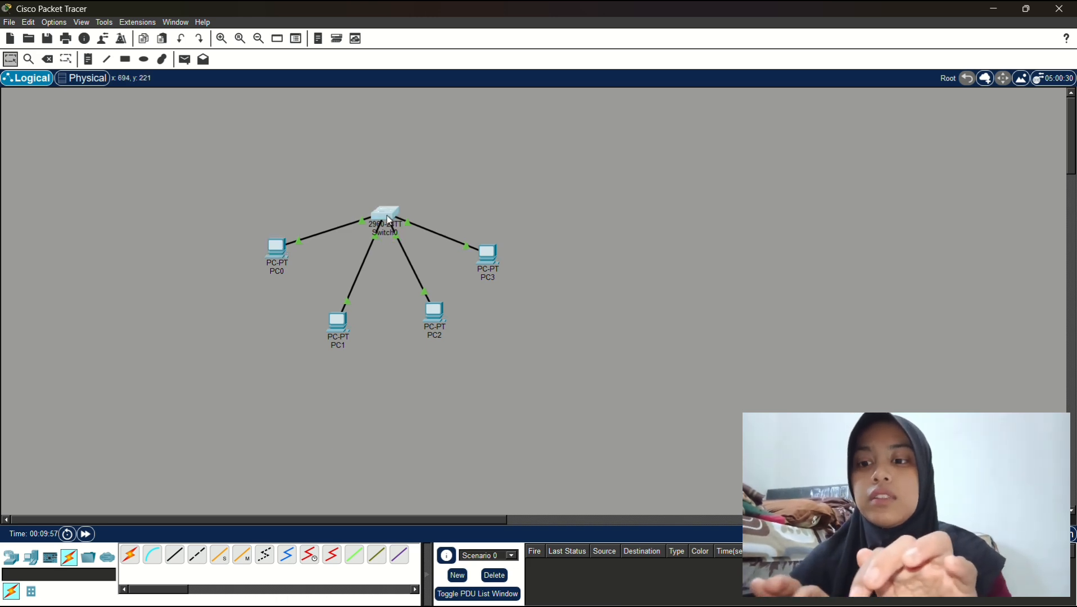
drag(396, 214, 392, 231)
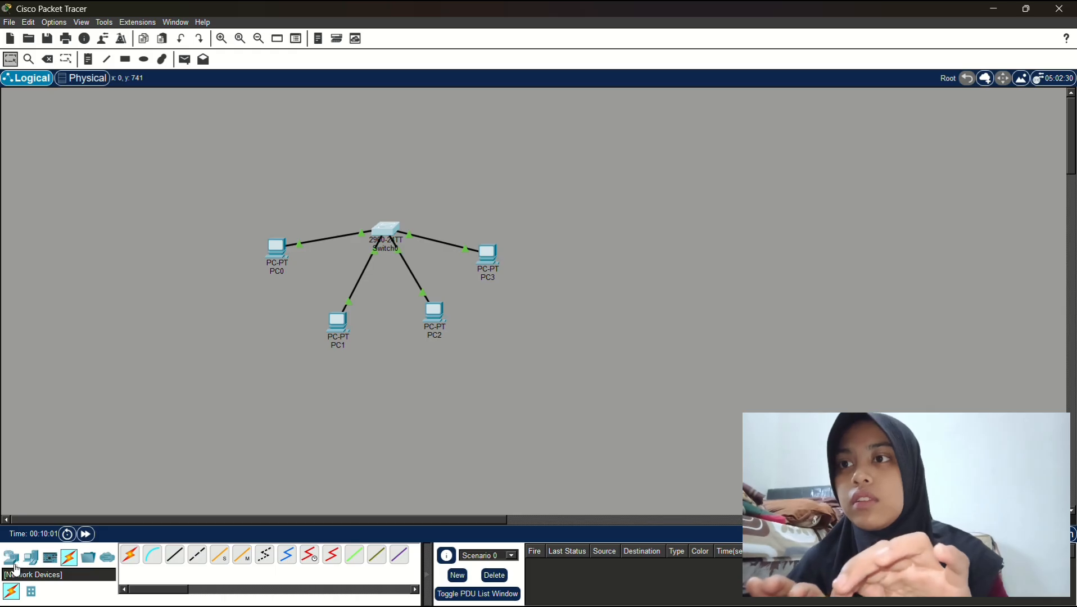
Place a server above Switch0 and rename its label to HTTP SERVER
click(31, 557)
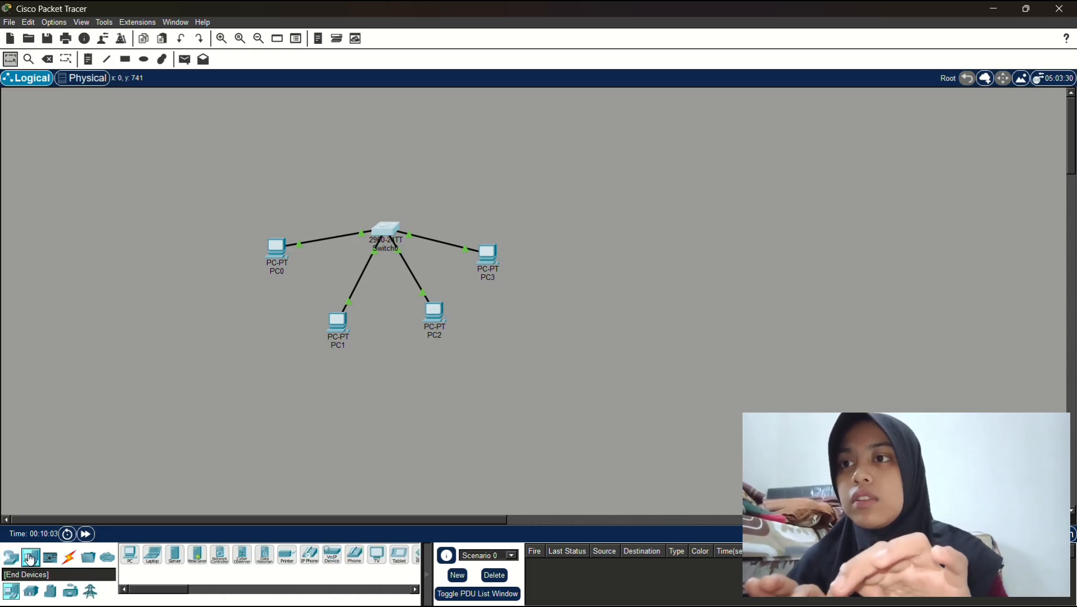
click(174, 554)
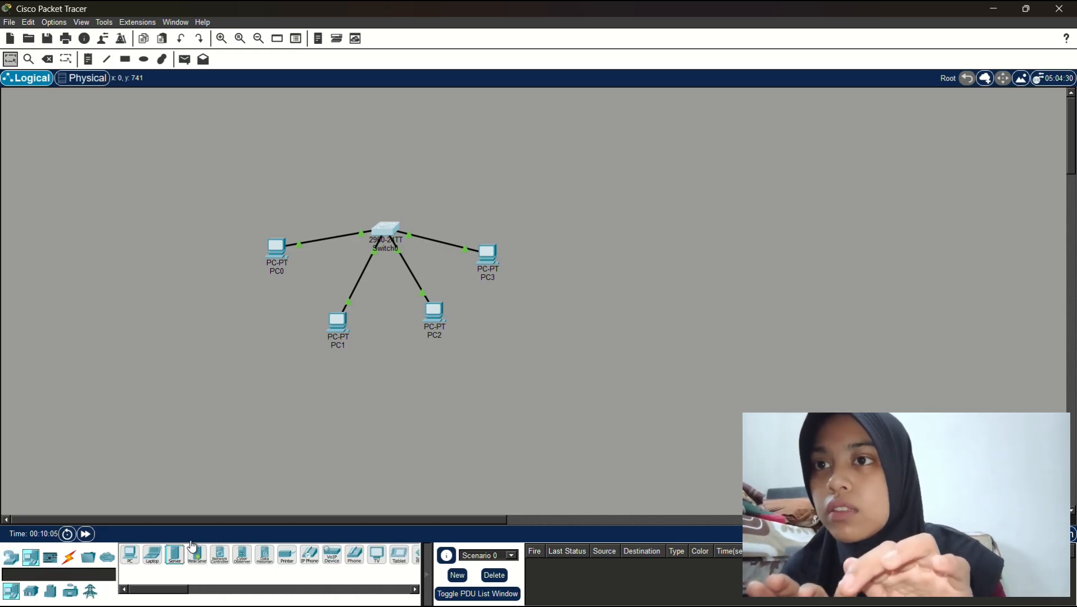
click(450, 142)
click(439, 143)
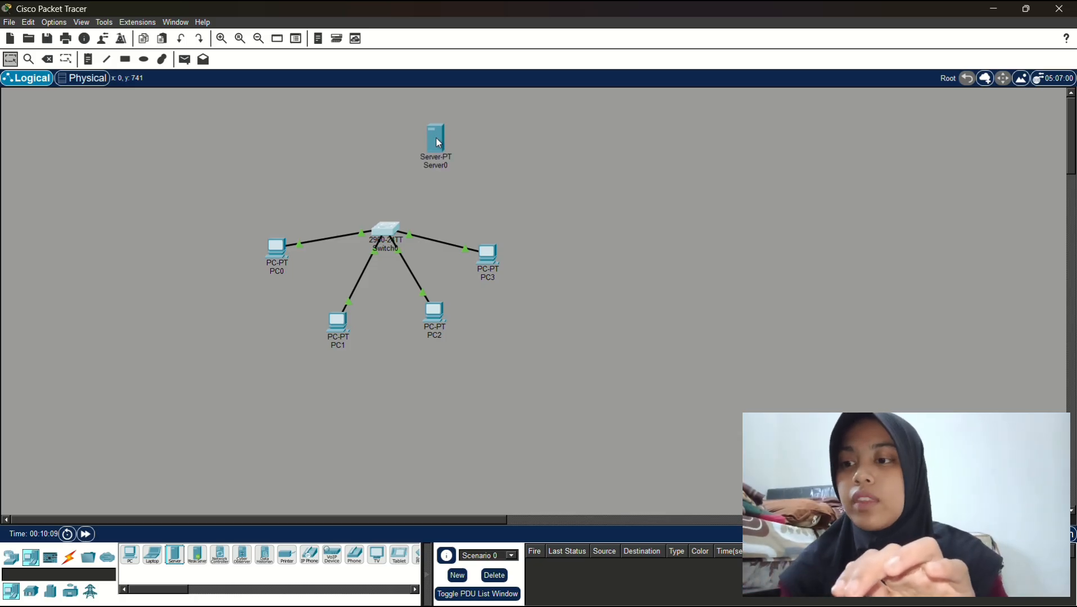
click(445, 165)
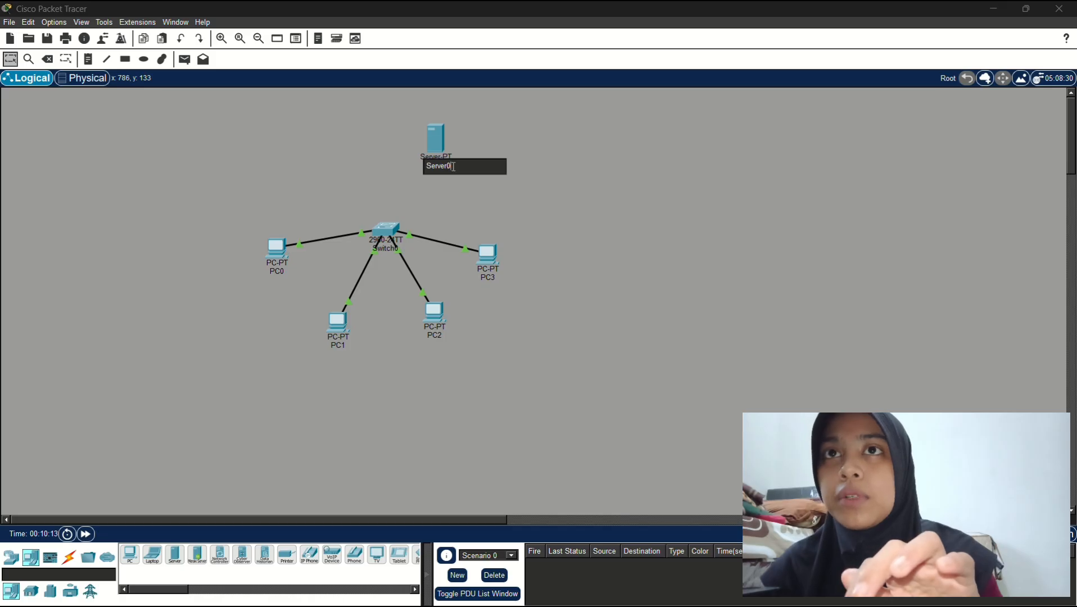
key(BackSpace)
key(BackSpace)
key(BackSpace)
key(BackSpace)
key(BackSpace)
key(BackSpace)
key(BackSpace)
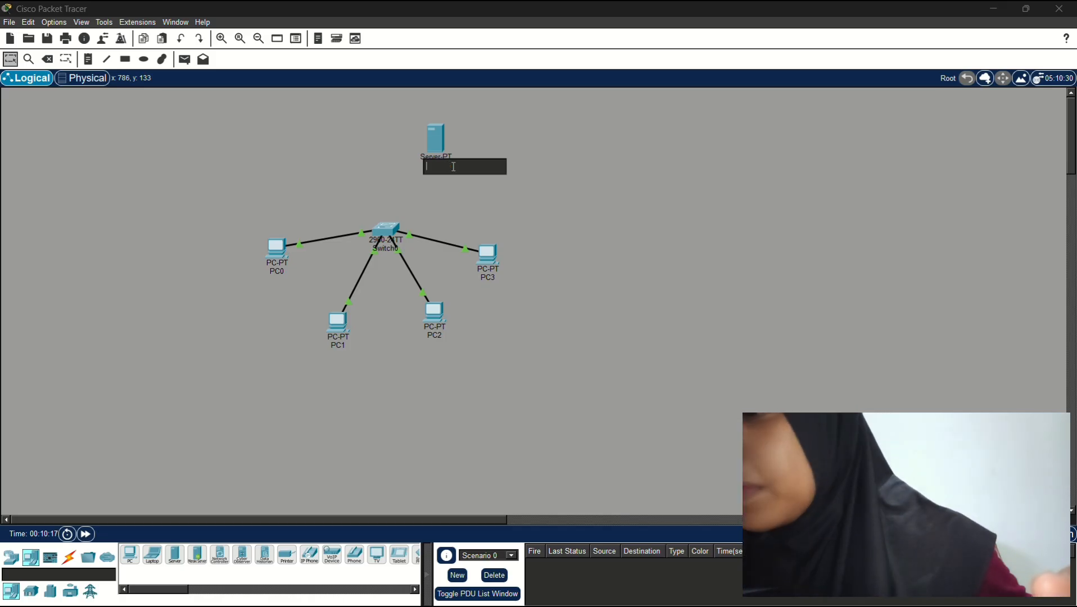
text(HTTP )
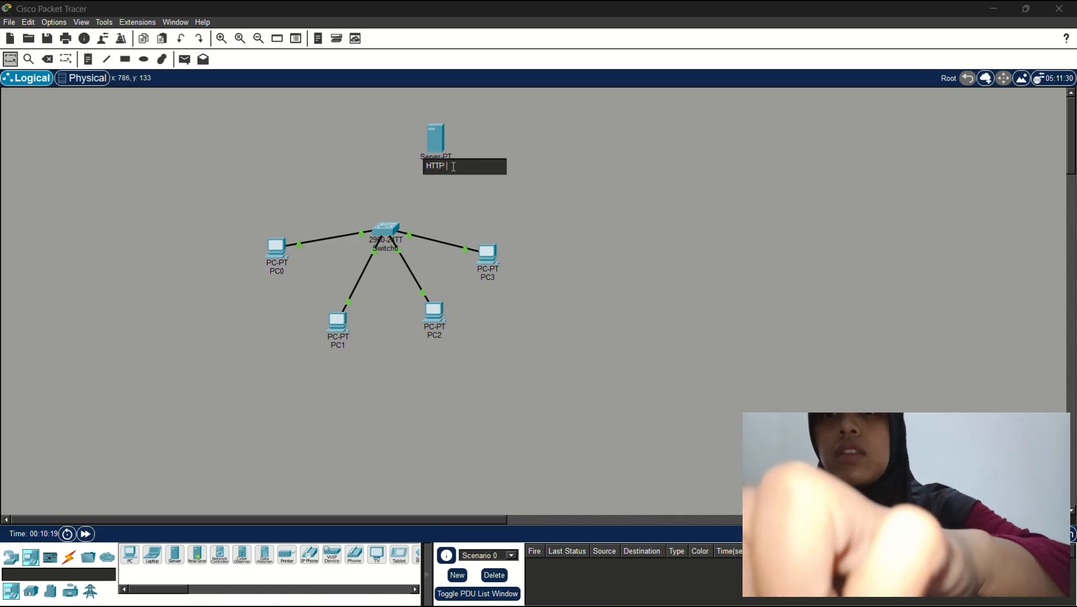
text(SERVER)
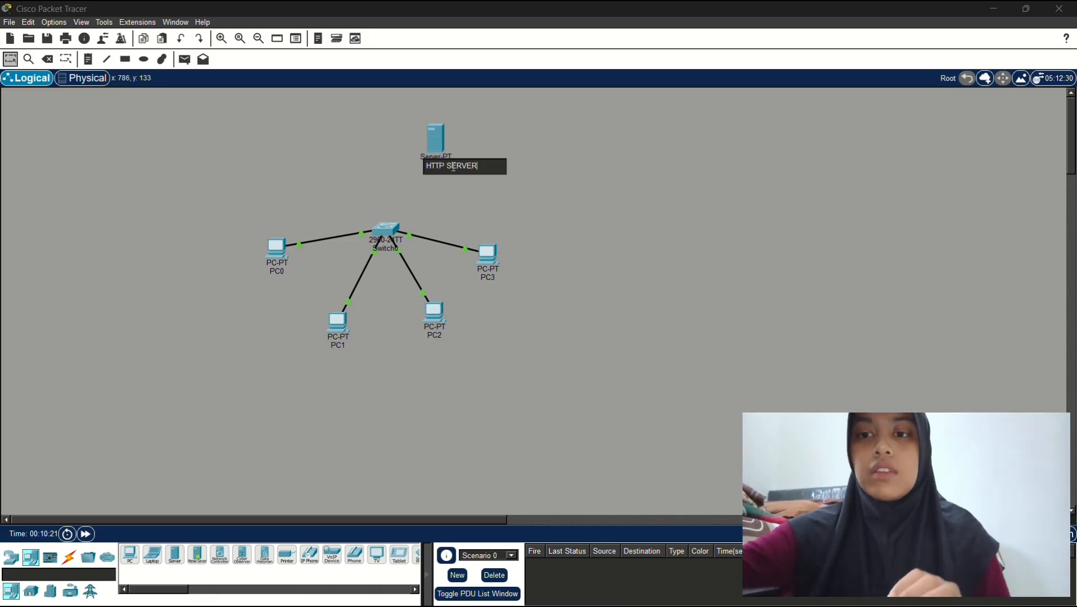
Confirm the HTTP SERVER name and cable its FastEthernet0 to Switch0's FastEthernet0/5
click(512, 181)
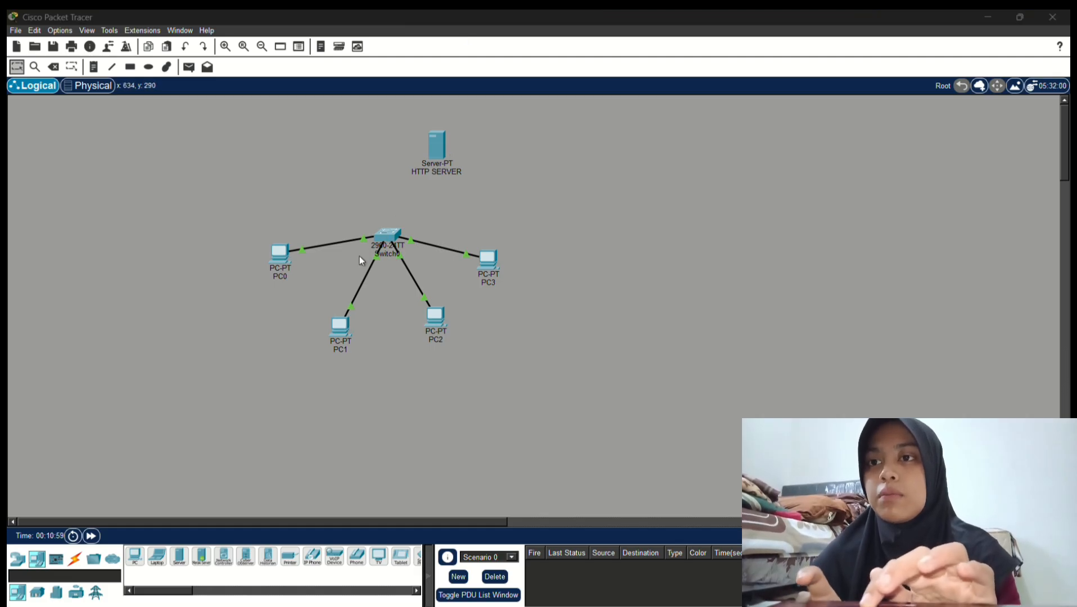
click(75, 567)
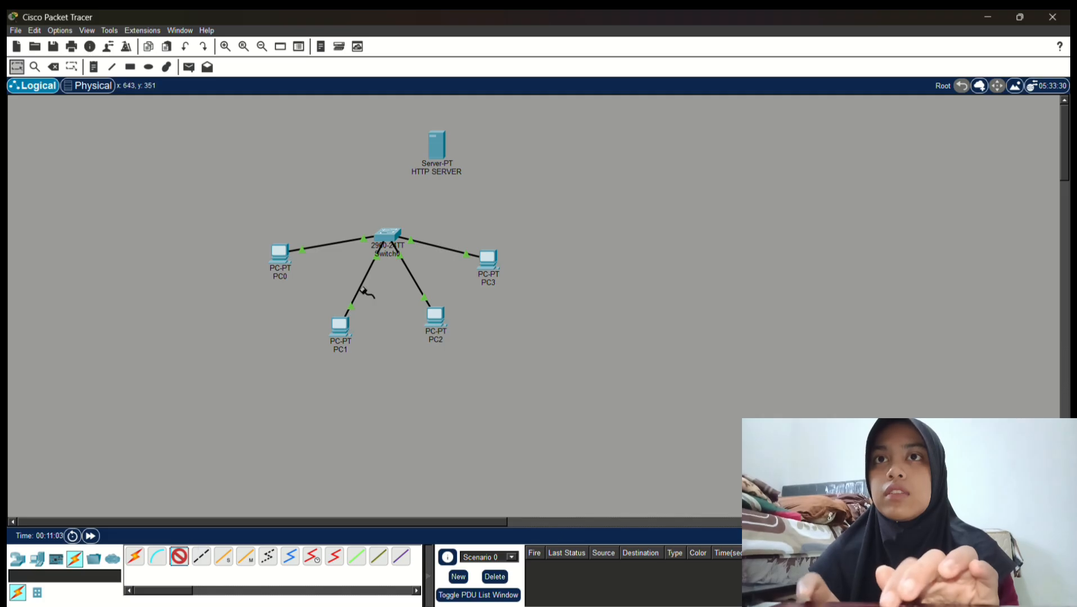
click(443, 157)
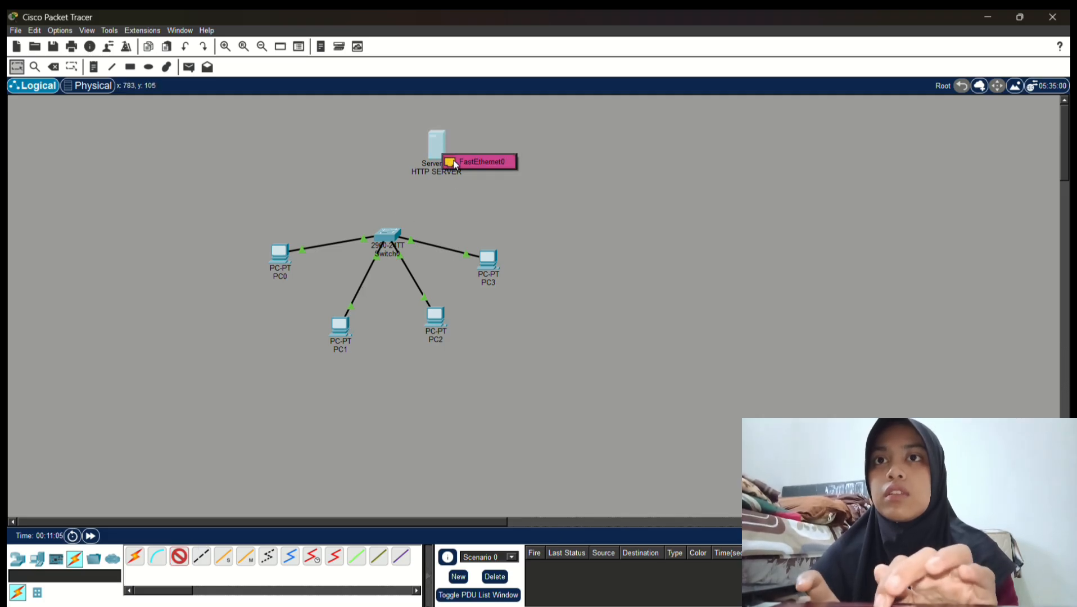
click(457, 163)
click(390, 231)
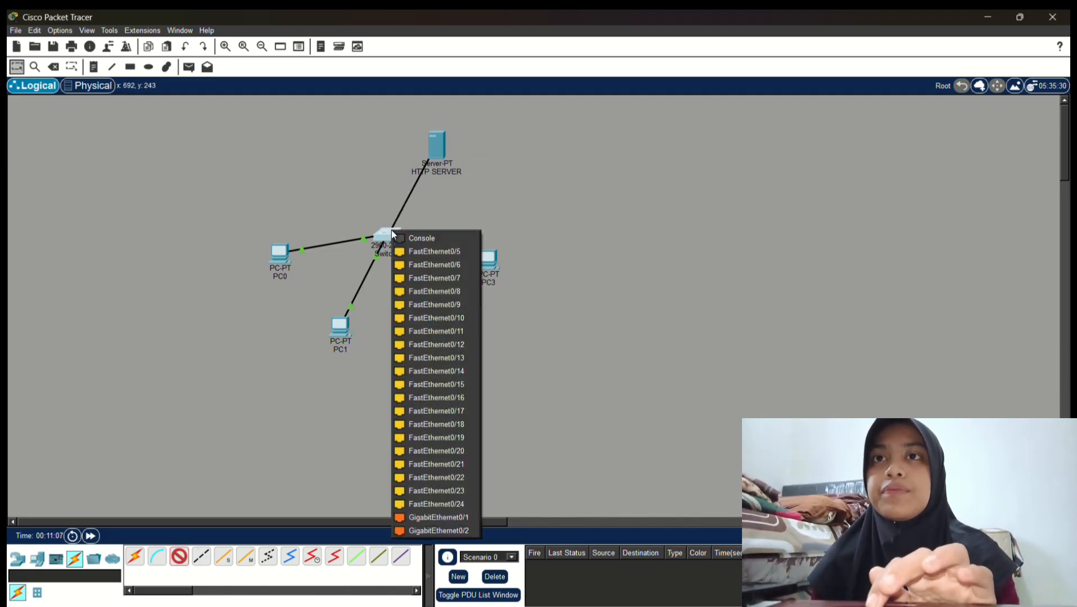
click(431, 252)
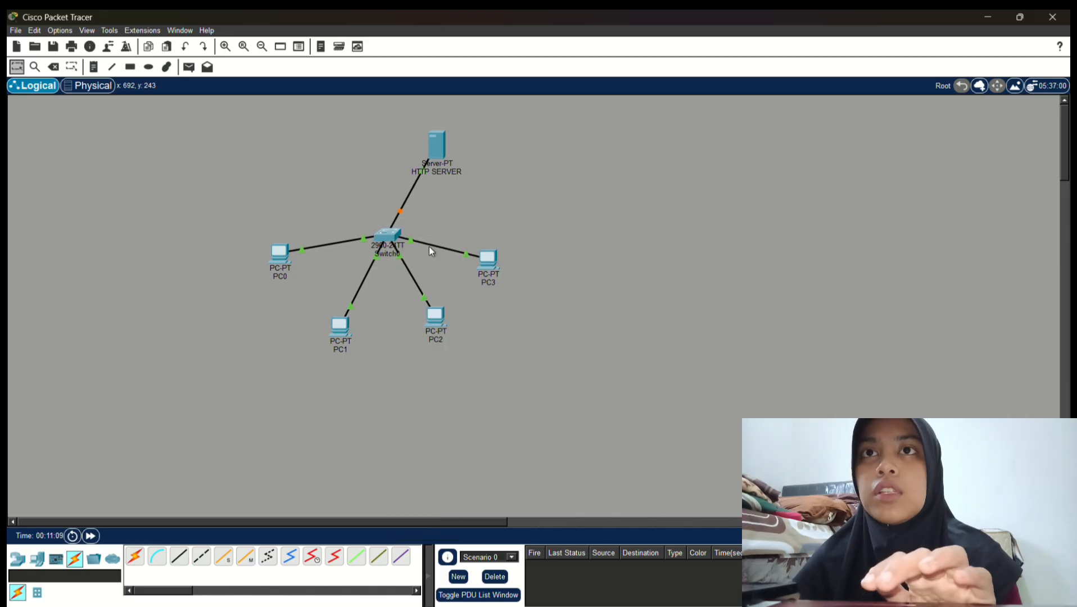
Set the HTTP SERVER's IPv4 to 192.168.0.99 with default mask 255.255.255.0
click(439, 147)
click(396, 87)
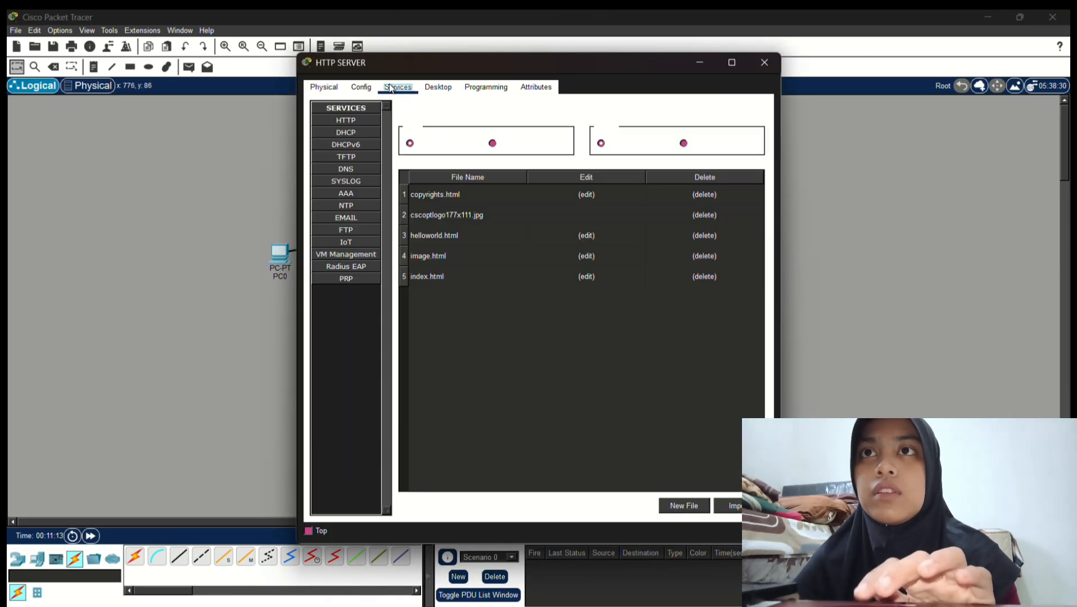
click(438, 87)
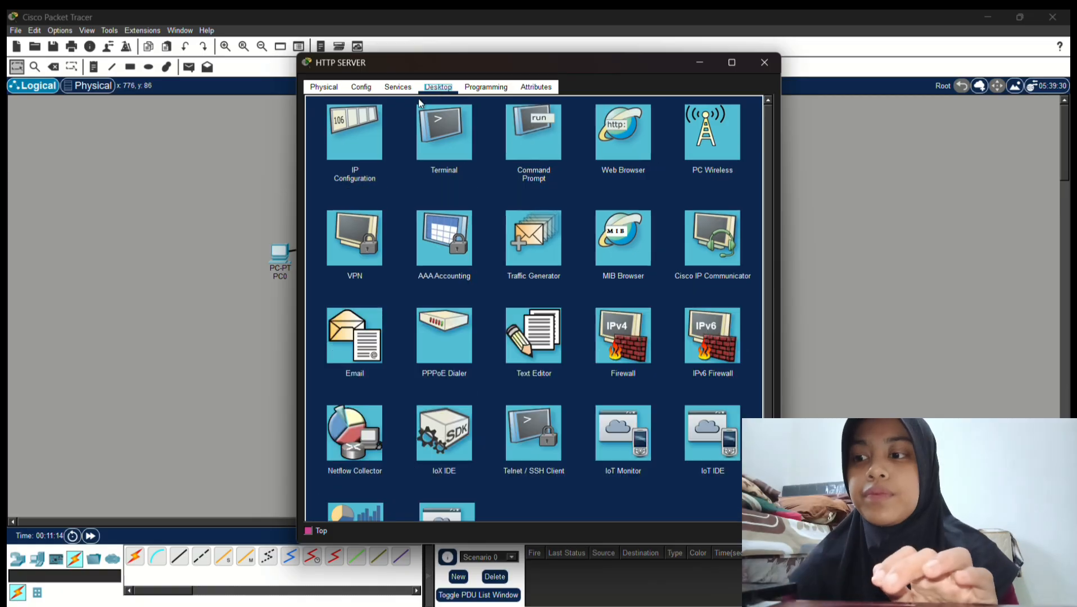
click(356, 149)
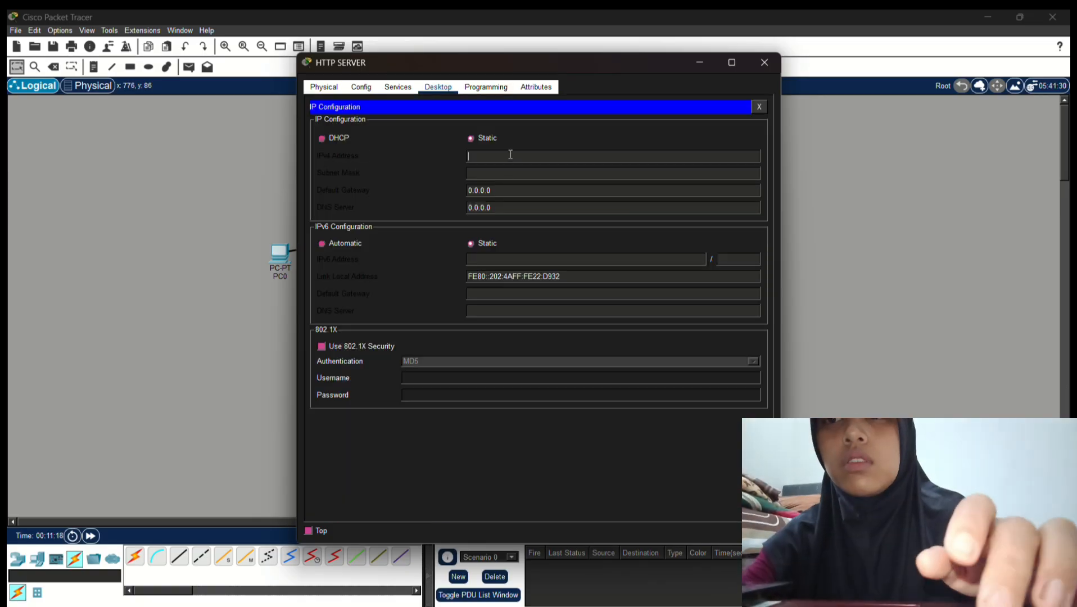
click(510, 155)
text(192)
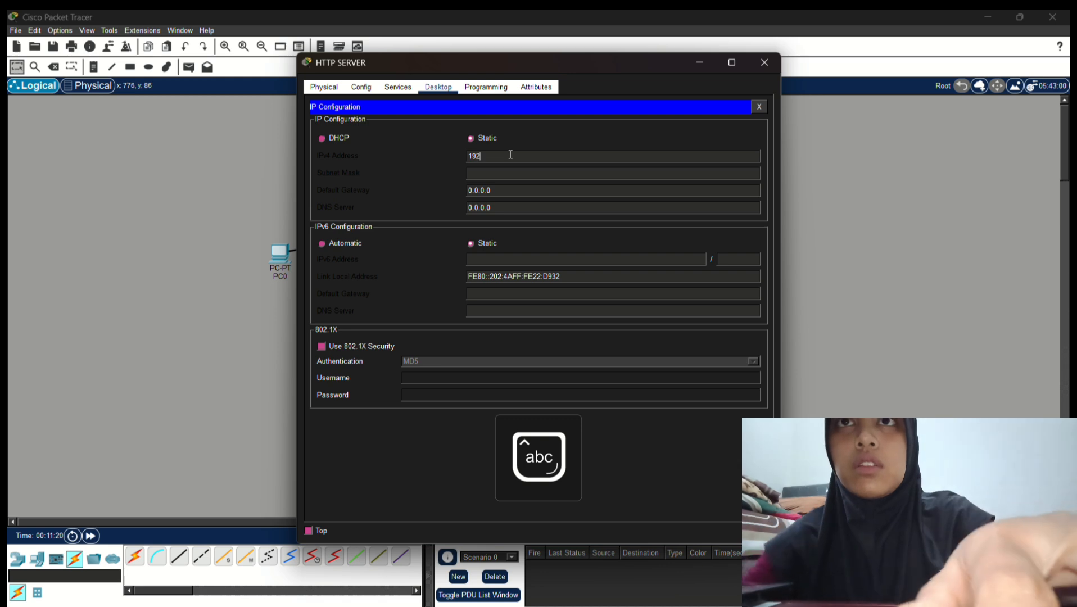
text(.168.)
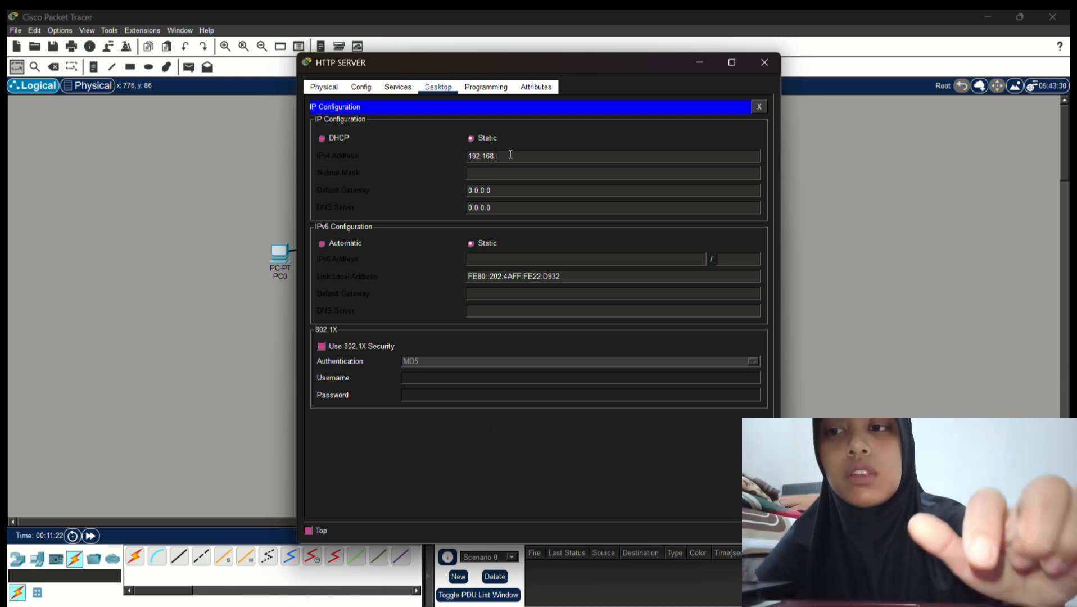
text(0.99)
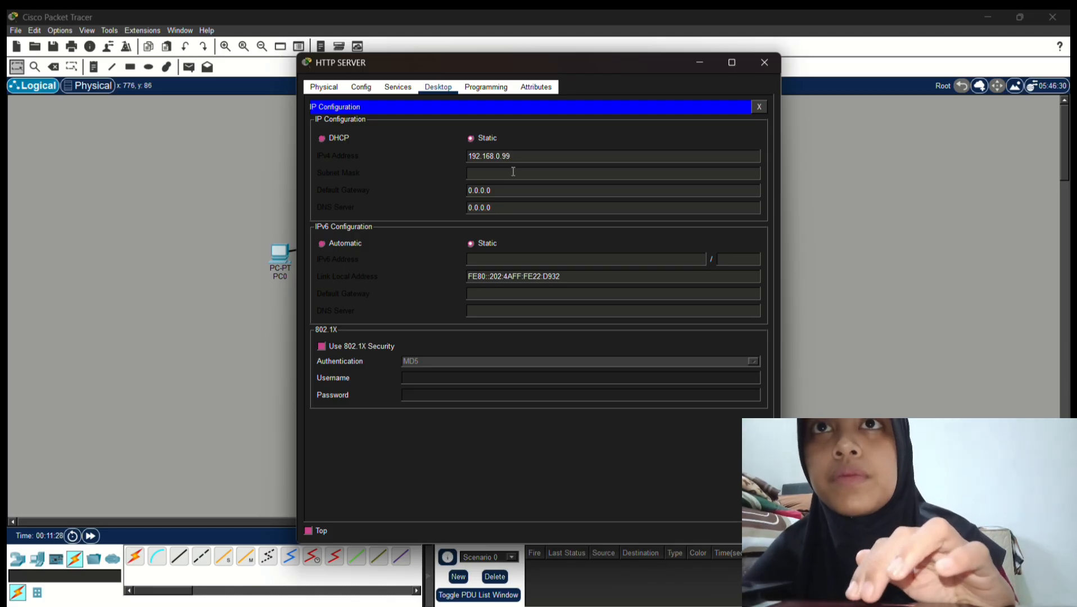
click(521, 138)
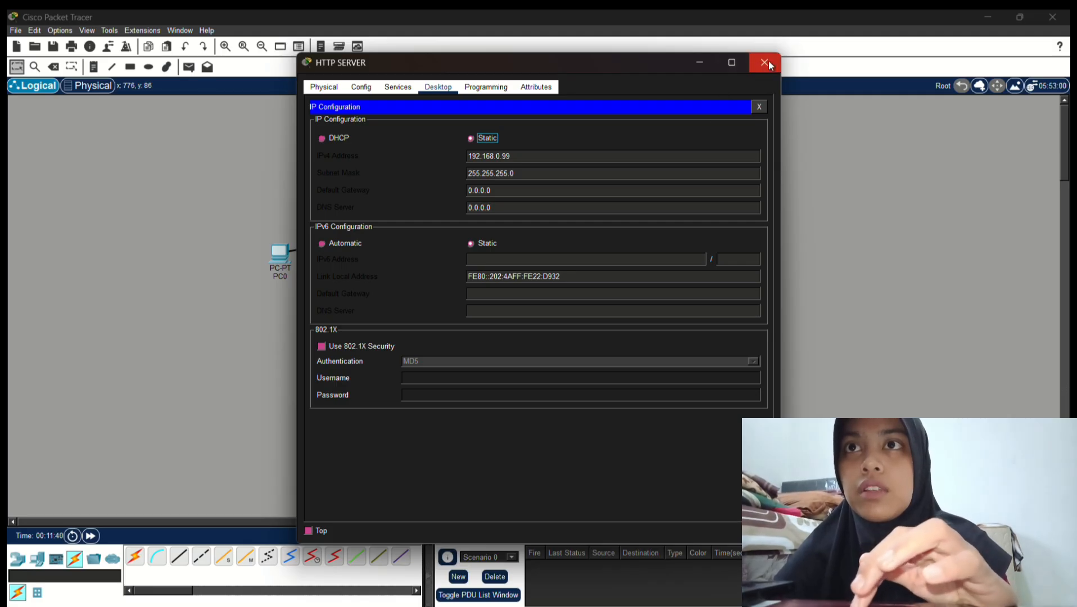
click(398, 87)
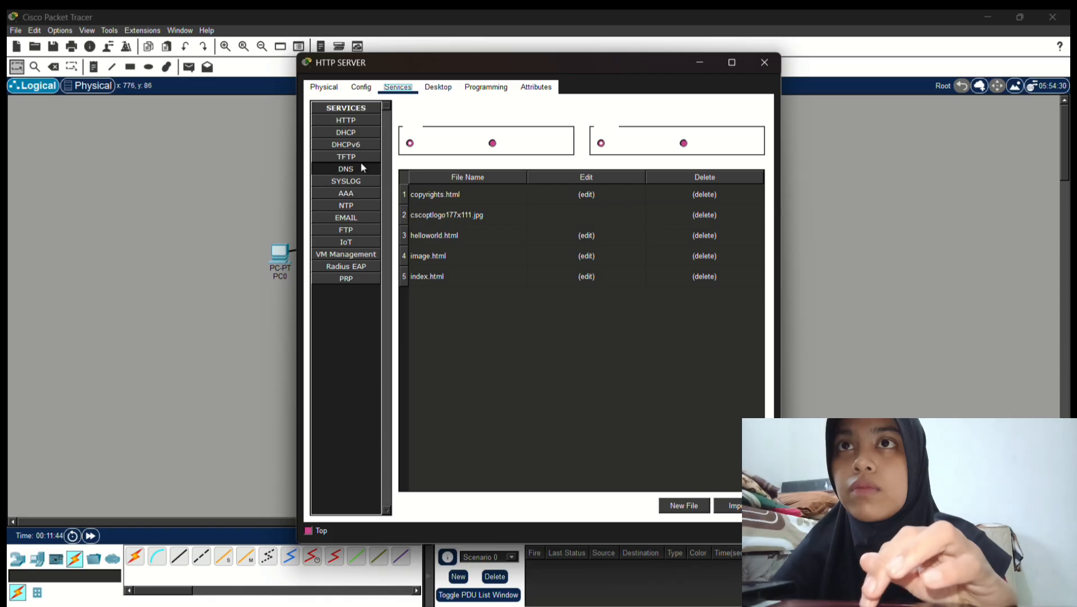
Replace the 'Cisco Packet Tracer' heading in index.html with a custom capitalized '.com' site title
click(363, 124)
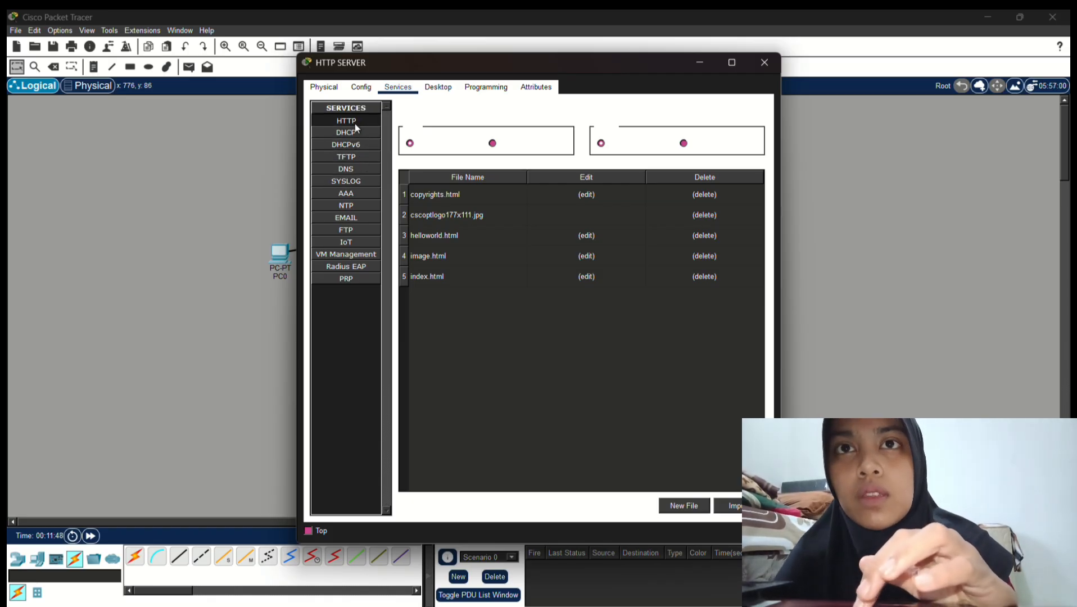
click(586, 276)
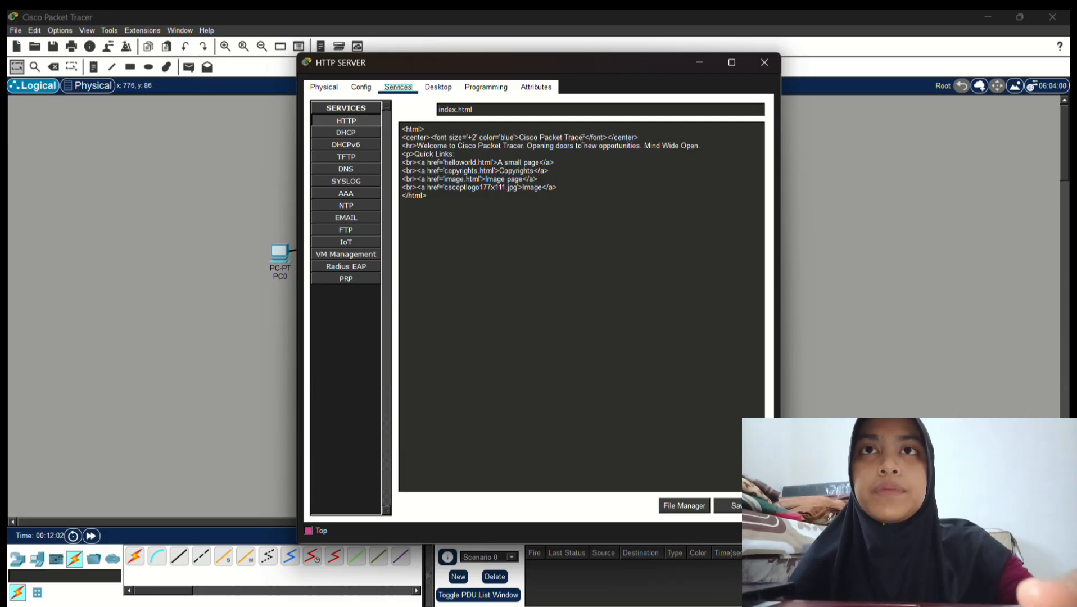
click(583, 138)
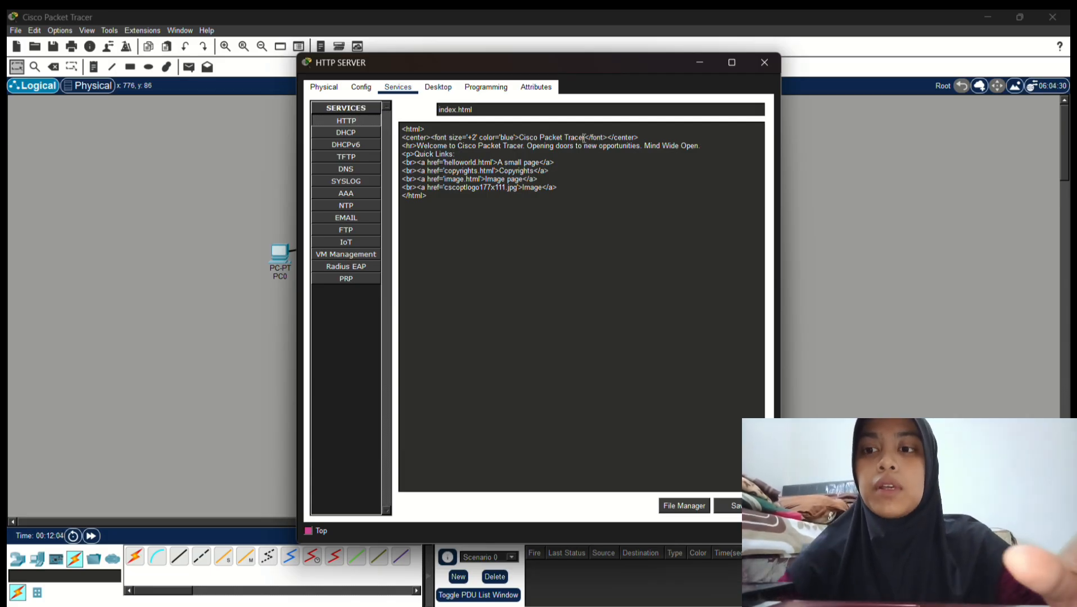
key(BackSpace)
key(BackSpace)
key(BackSpace)
key(BackSpace)
key(BackSpace)
key(BackSpace)
key(BackSpace)
key(BackSpace)
key(BackSpace)
key(BackSpace)
key(BackSpace)
key(BackSpace)
key(BackSpace)
key(BackSpace)
key(BackSpace)
key(BackSpace)
key(BackSpace)
key(BackSpace)
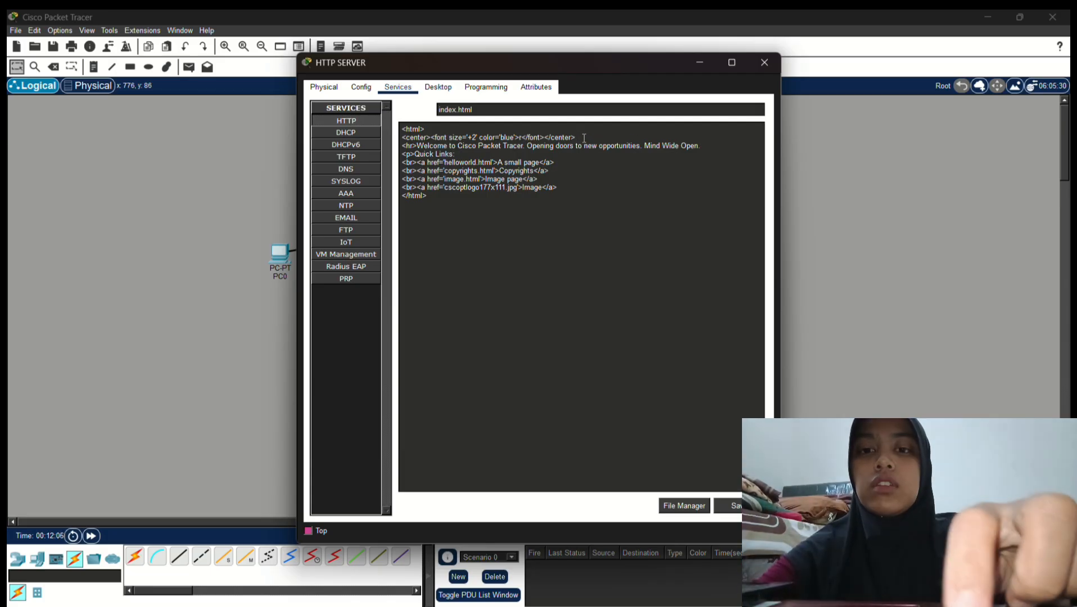
key(Caps_Lock)
text(S)
key(Caps_Lock)
text(yaw)
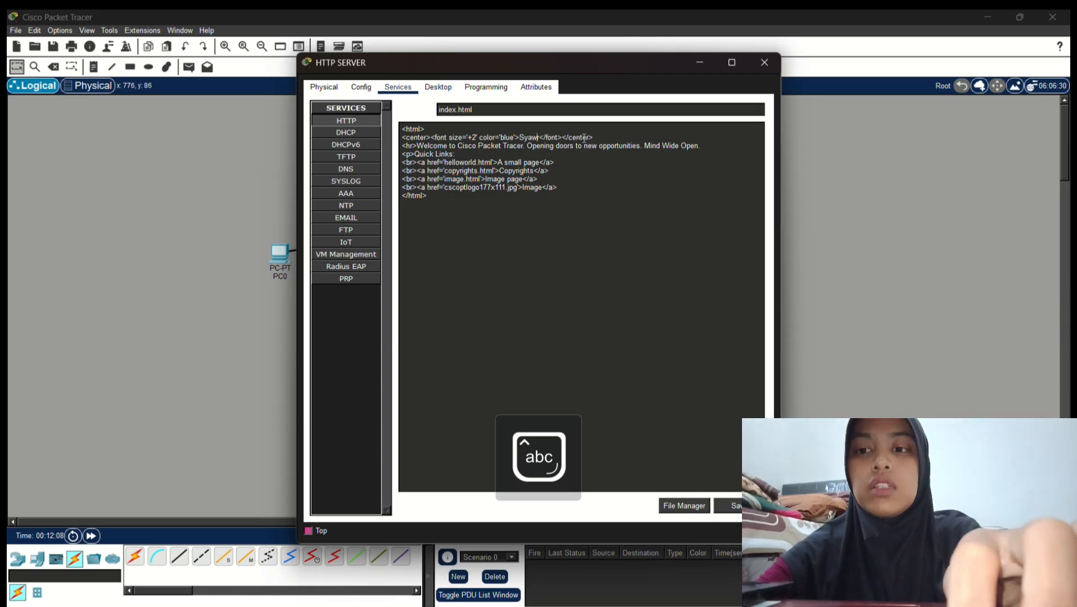
text(aly)
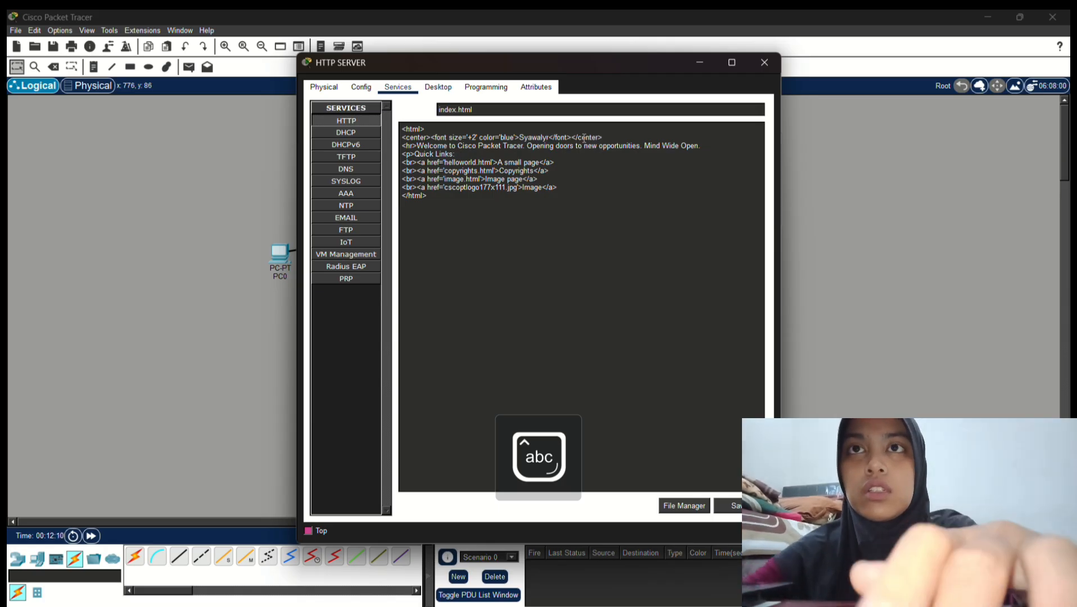
text(.c)
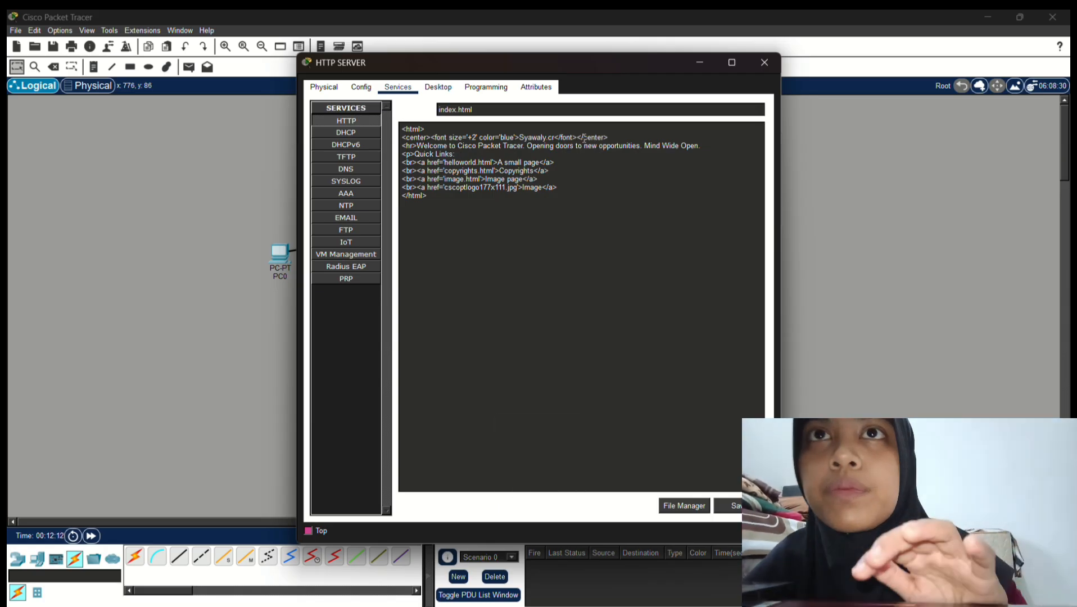
text(om)
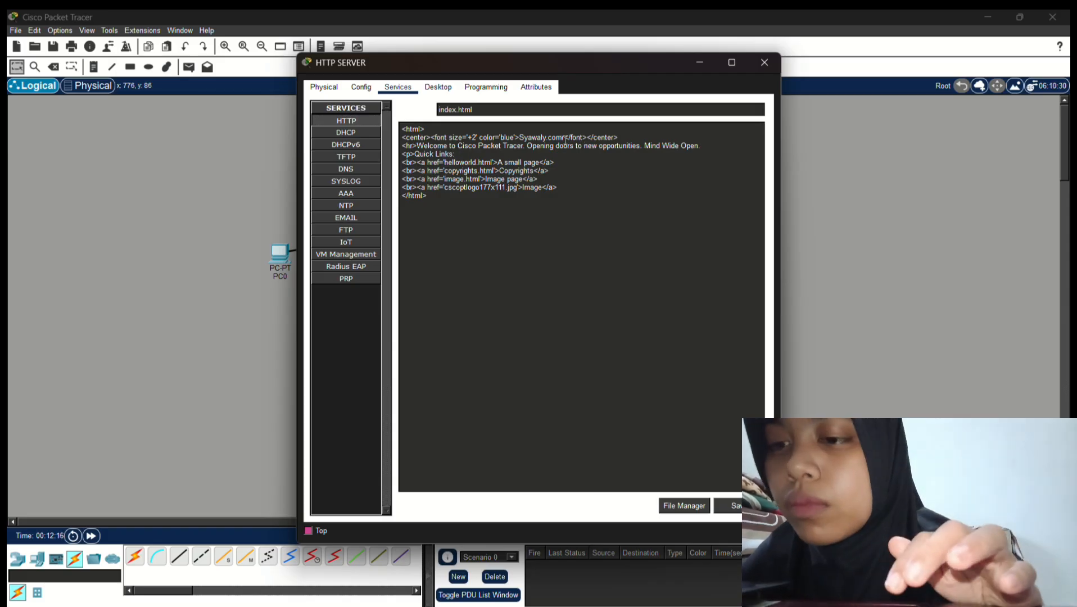
key(BackSpace)
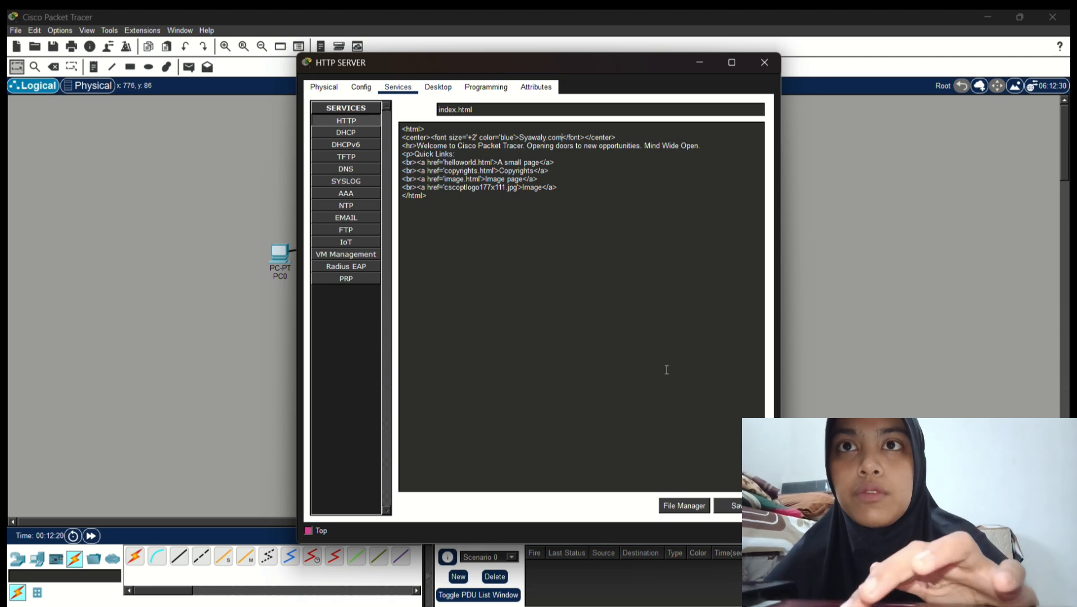
Save index.html over the original file and close the HTTP server window
click(731, 505)
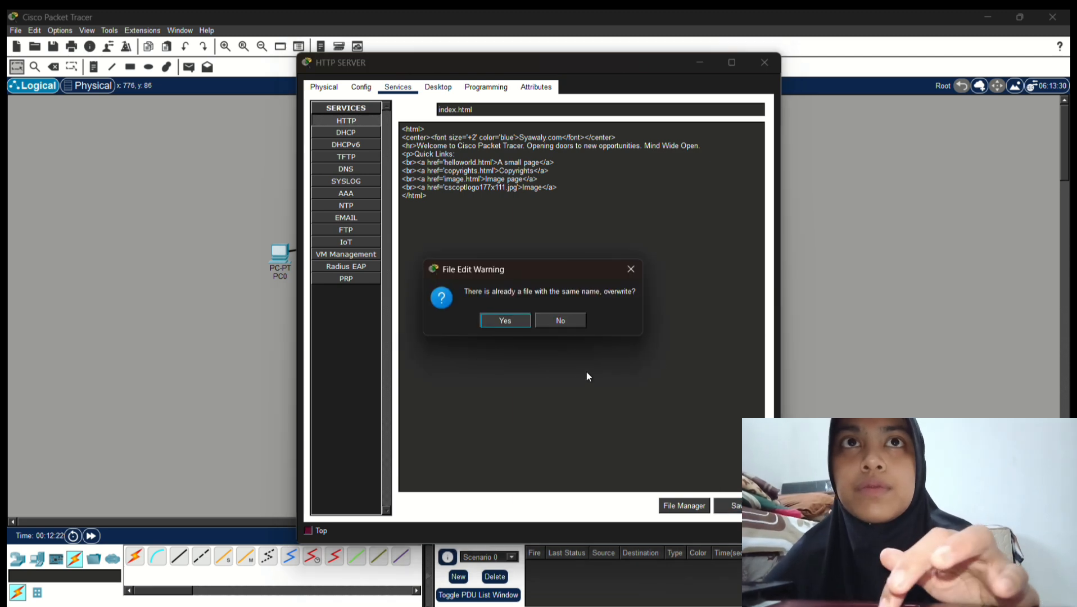
click(506, 320)
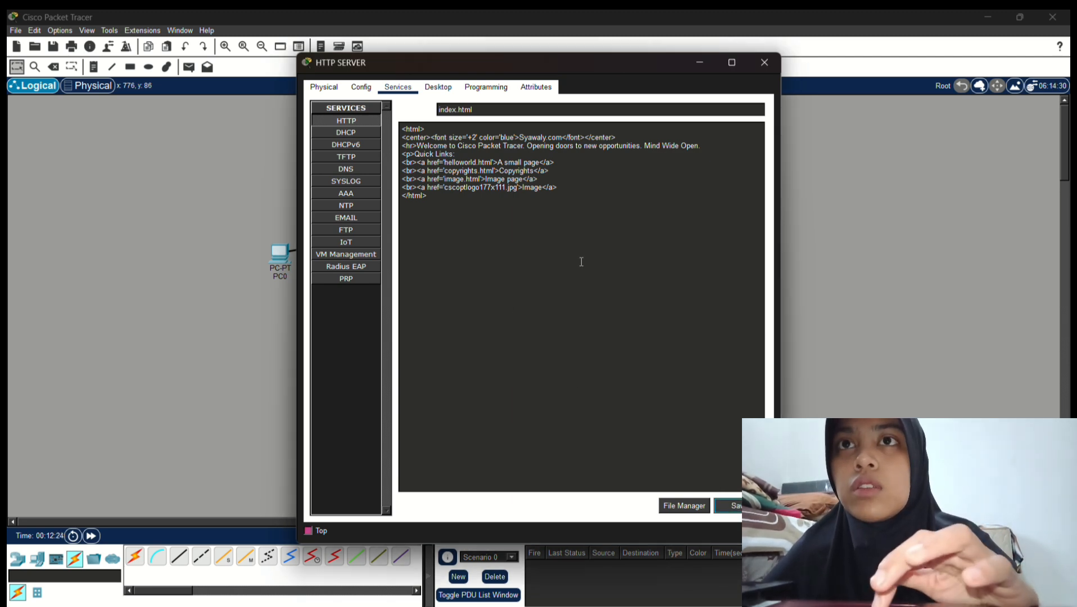
click(765, 63)
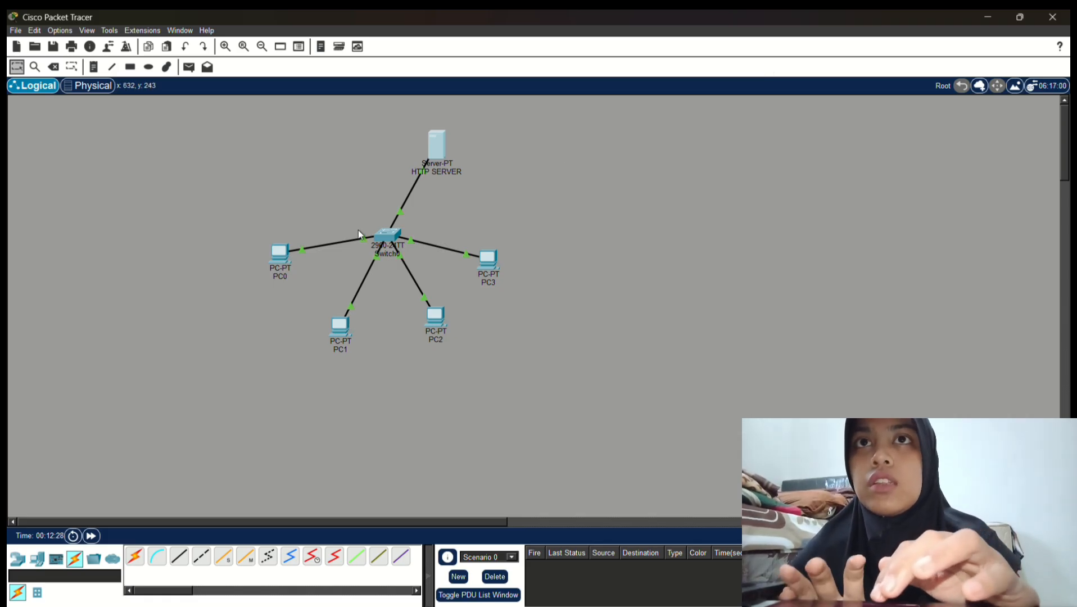
Briefly reopen and close the HTTP SERVER, then open PC0's Web Browser
click(444, 153)
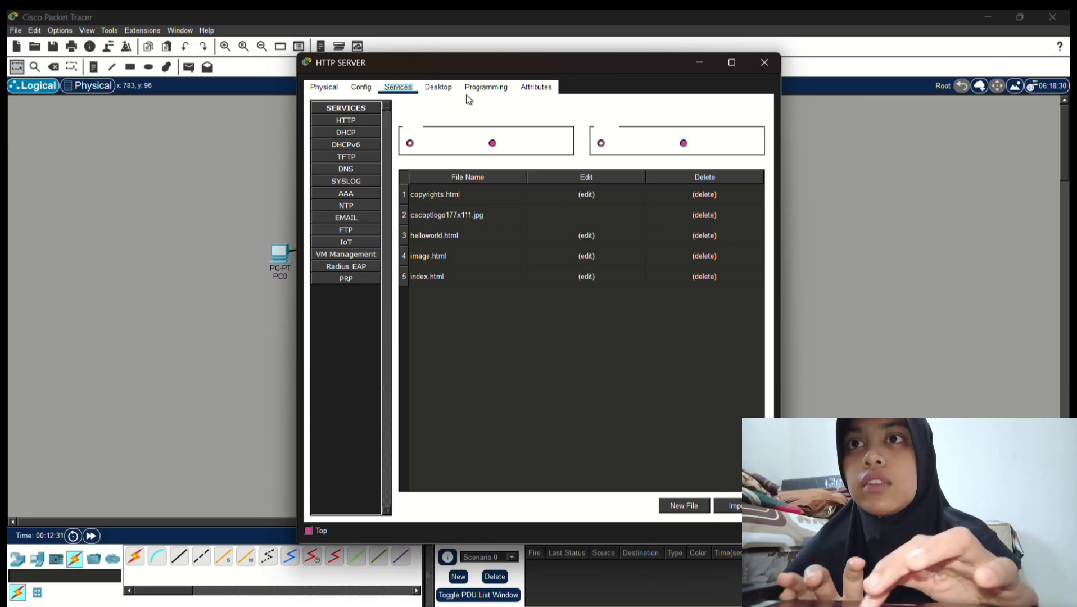
click(763, 68)
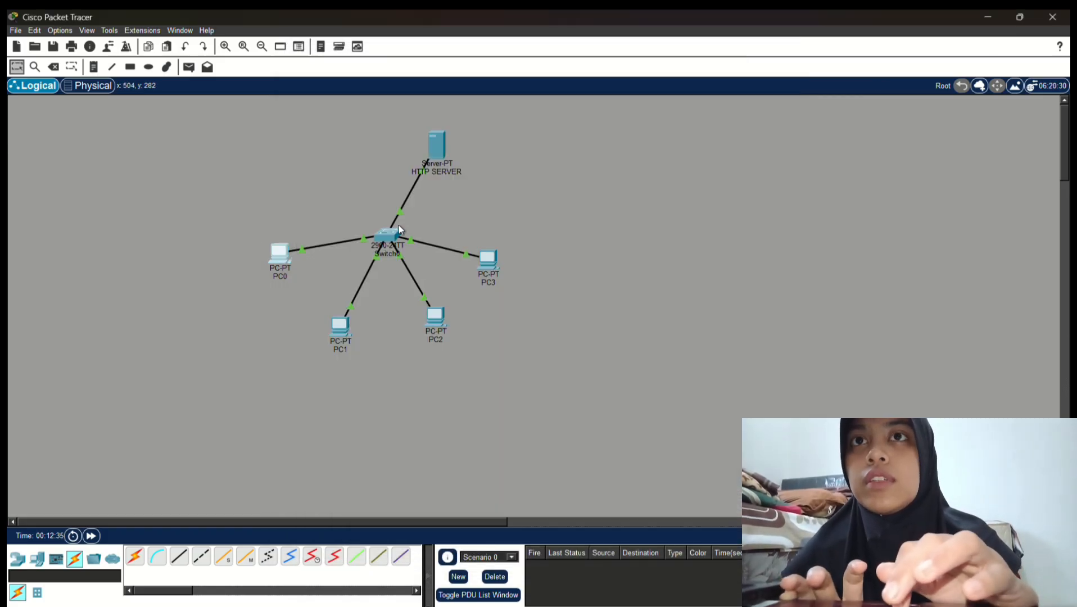
click(280, 254)
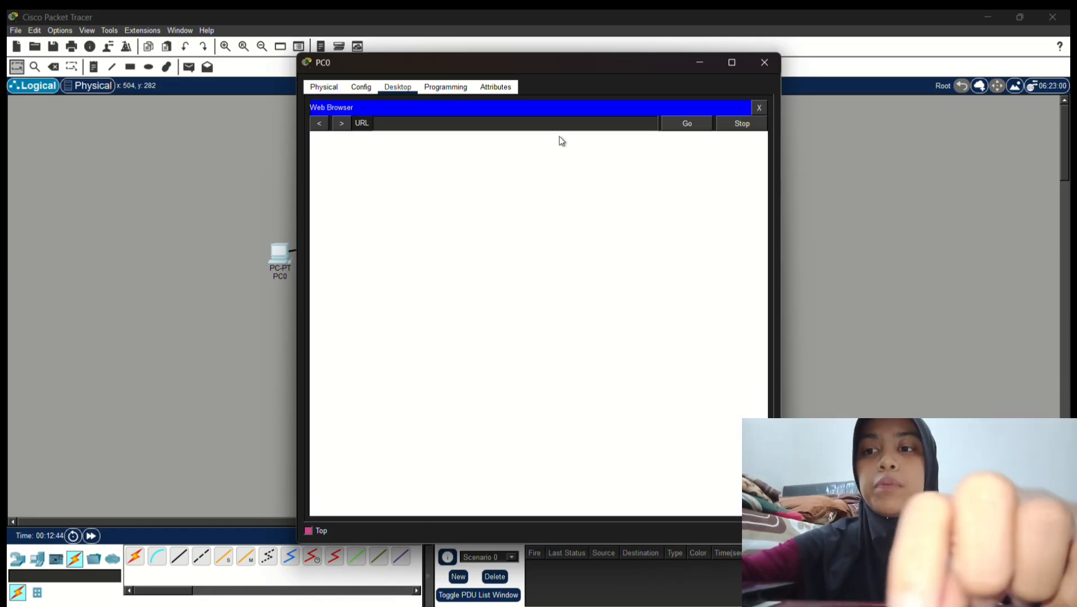
Browse PC0 to 192.168.0.99, correcting the mistyped 196 to 192, then close PC0
click(509, 122)
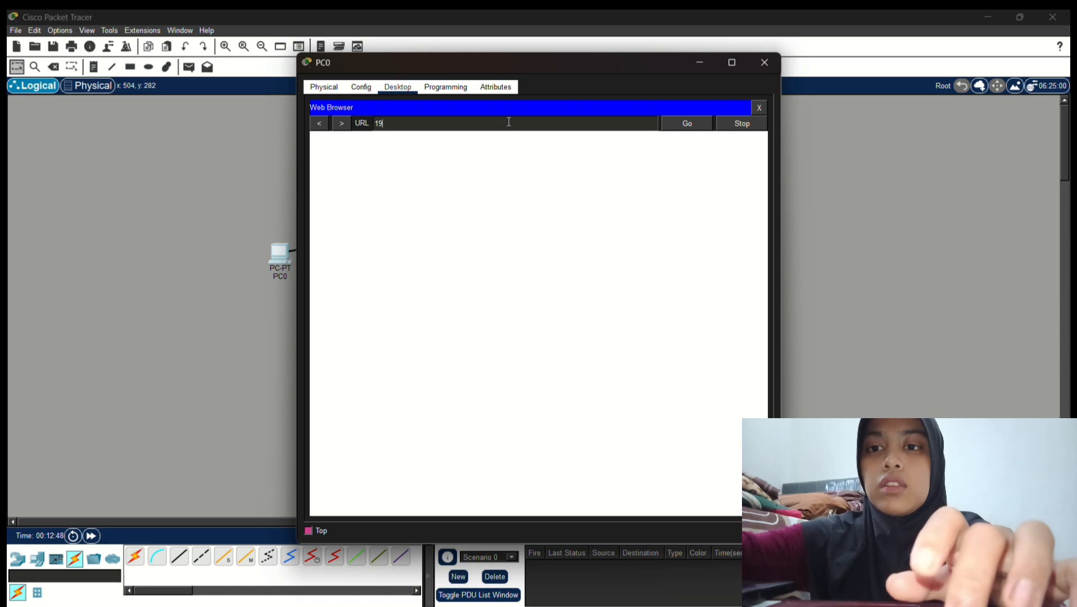
text(196)
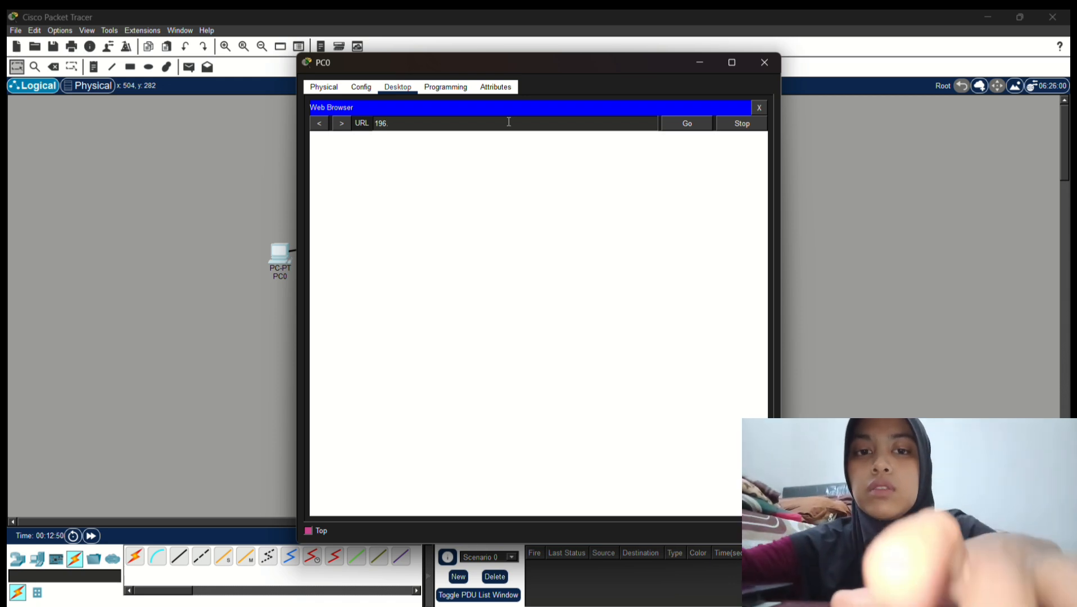
text(.168.0.99)
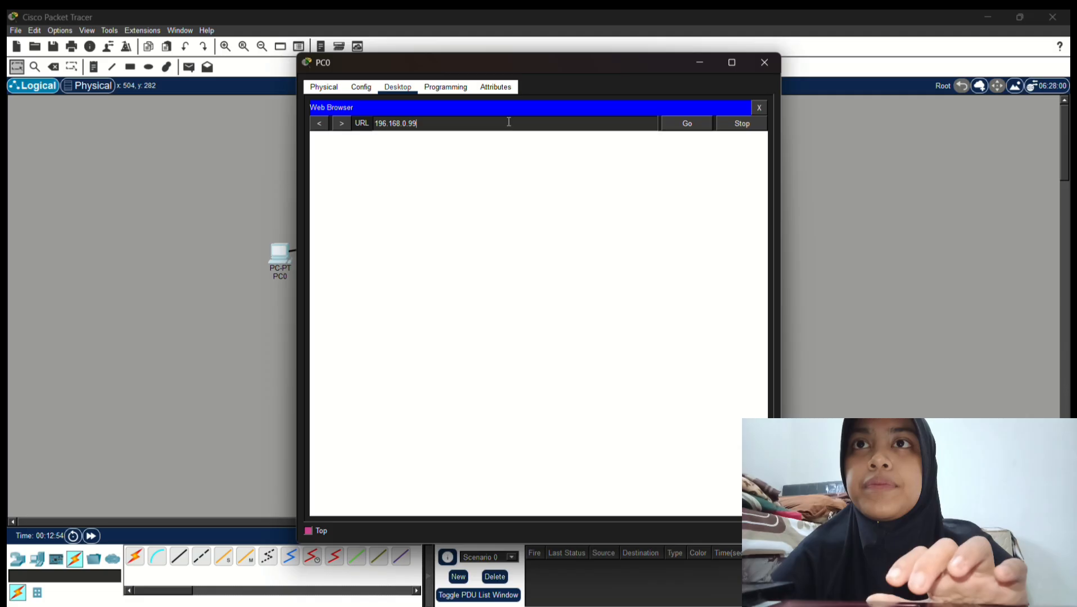
key(Return)
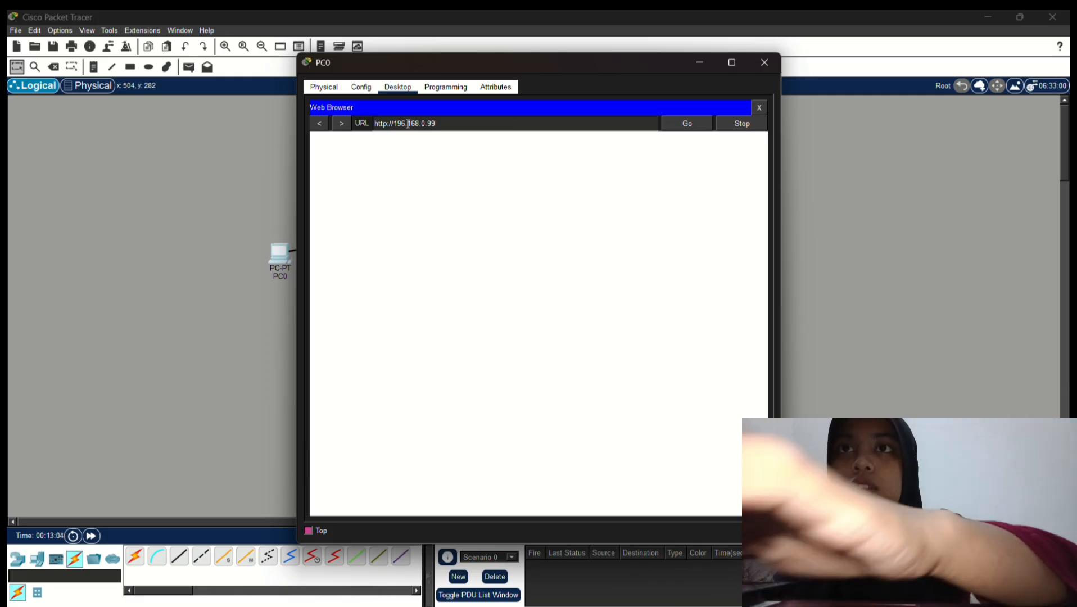
click(408, 123)
key(BackSpace)
key(BackSpace)
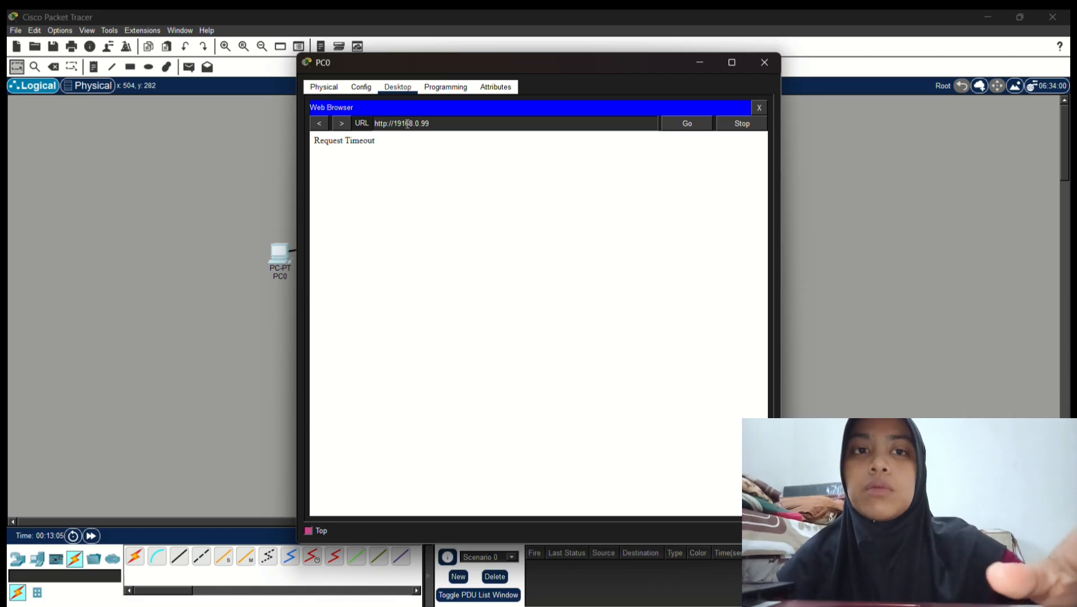
text(2.168.)
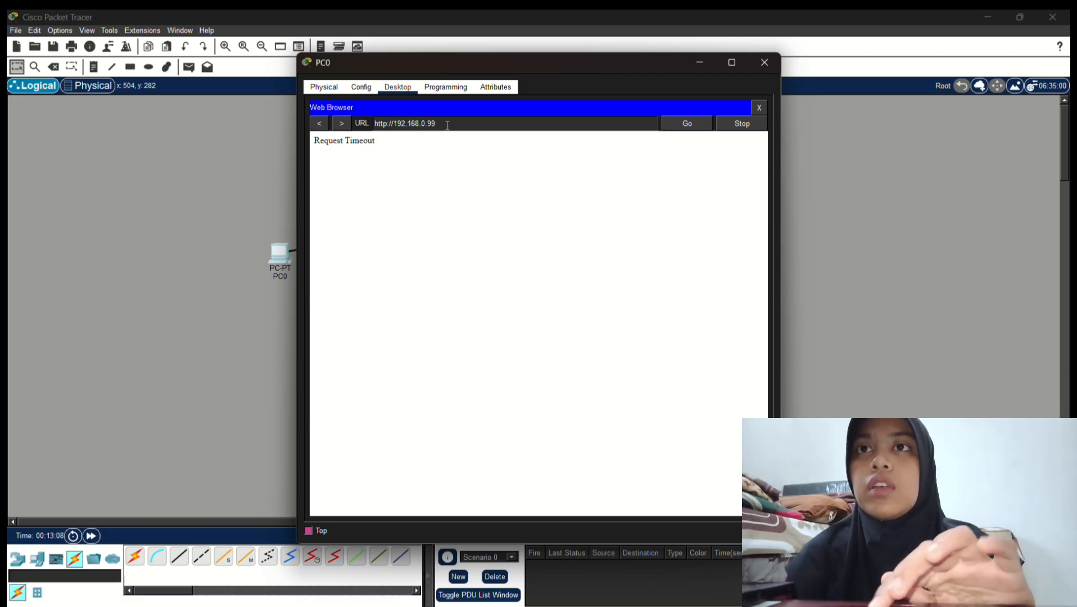
key(Return)
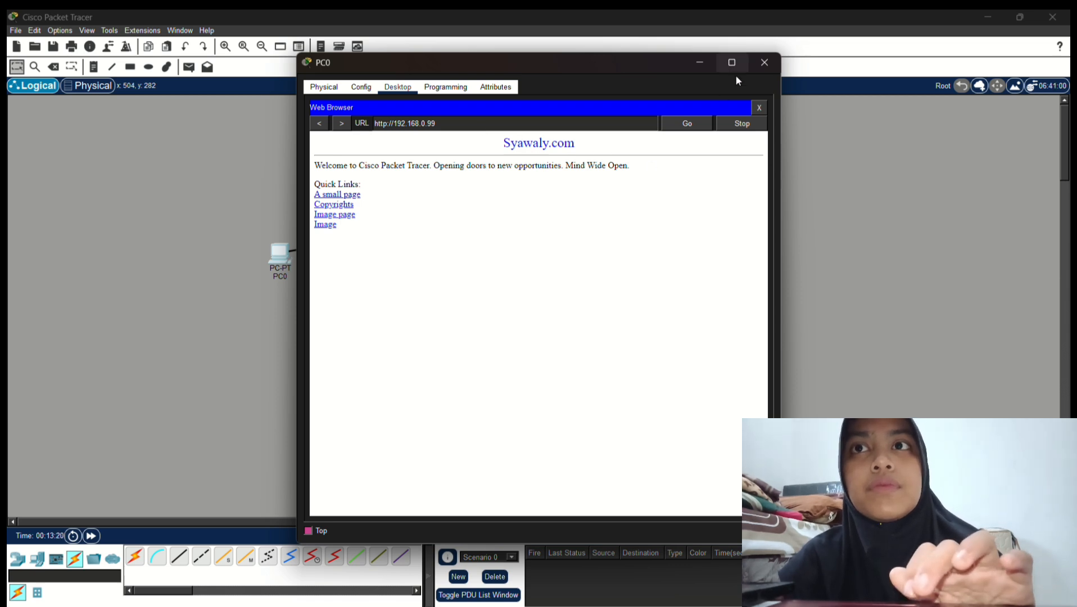
click(763, 64)
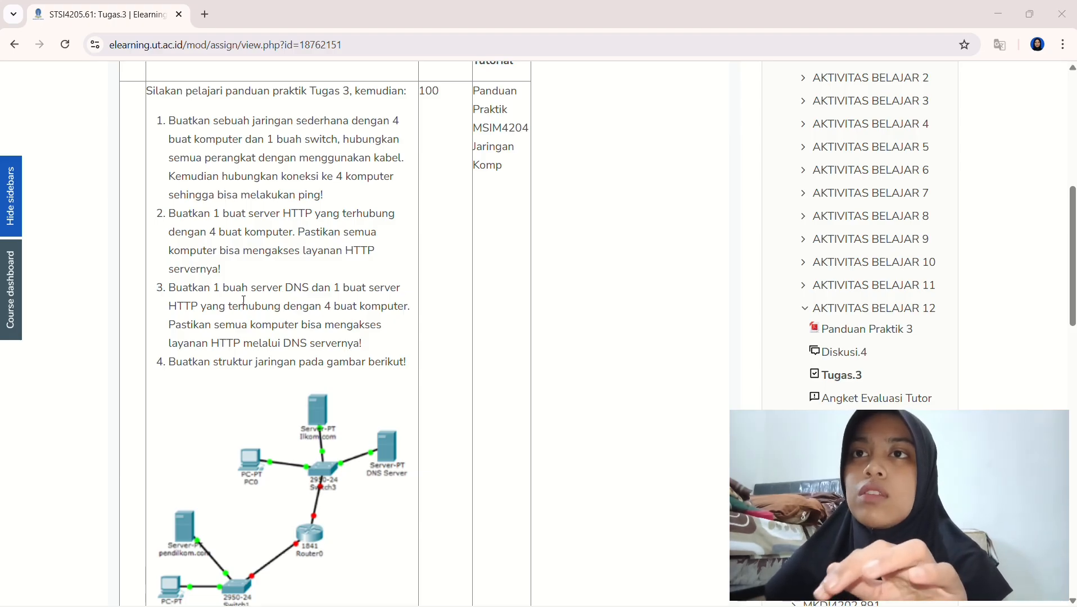
Scroll the Tugas.3 assignment page down to the network diagram and minimize Chrome
scroll(243, 300, down, 1)
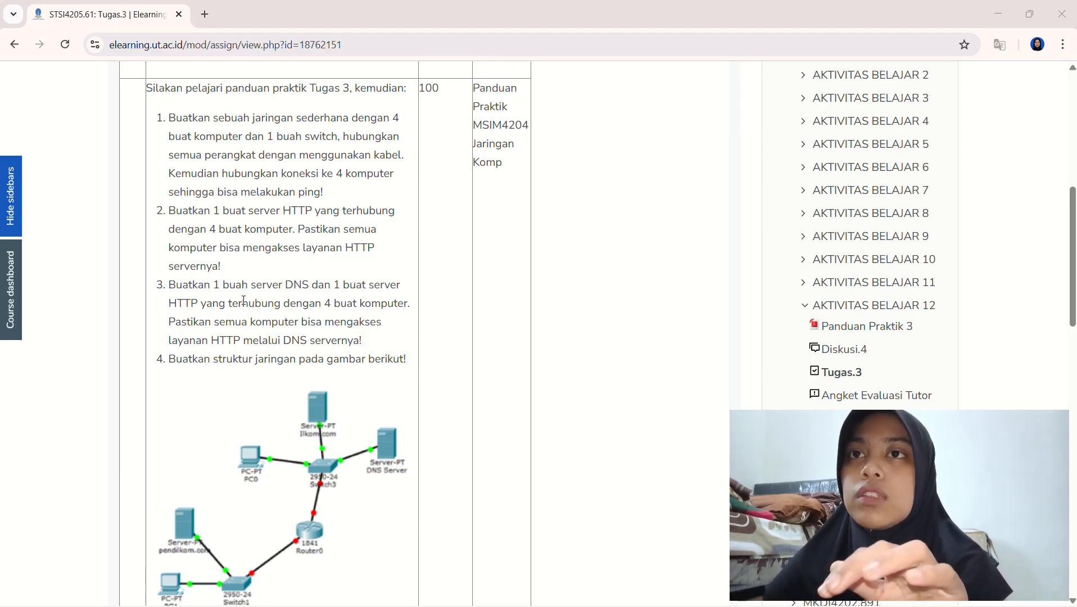
scroll(243, 301, down, 1)
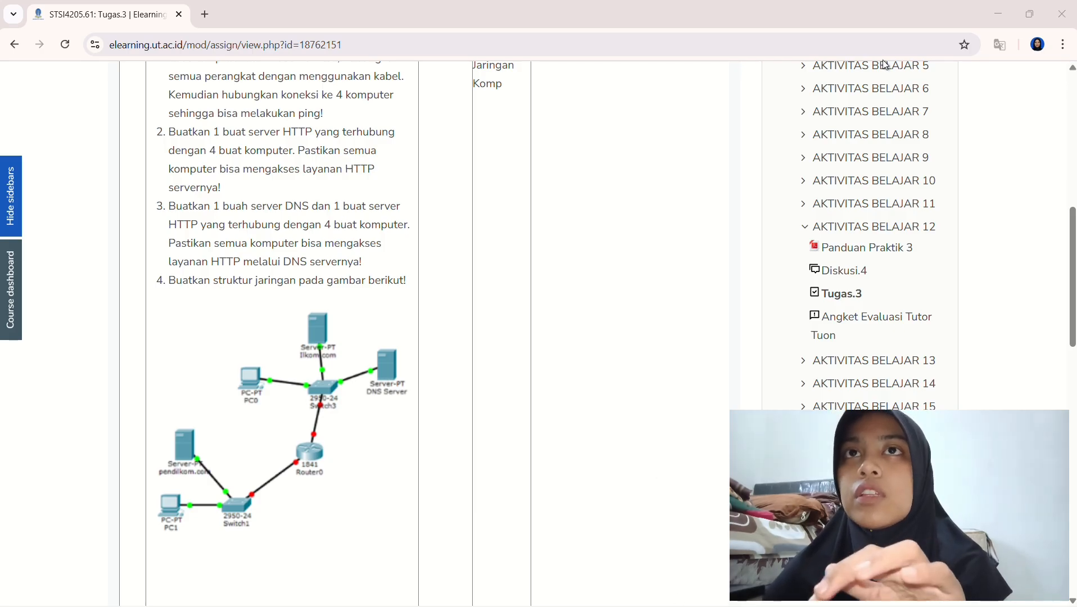
click(994, 21)
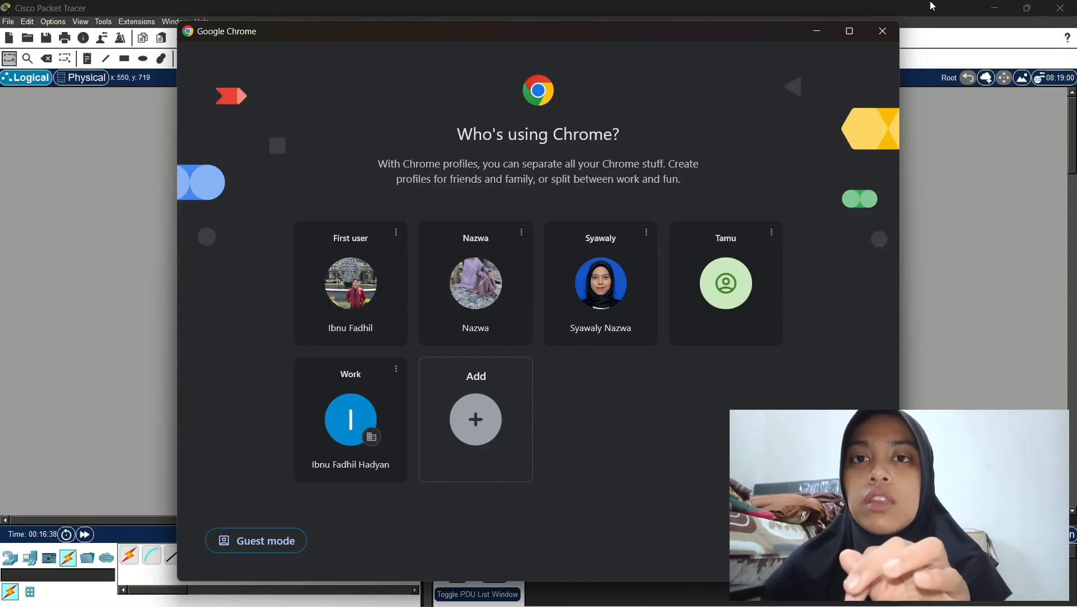
Shift the HTTP SERVER left and drop a new Server from End Devices at the upper right
click(882, 31)
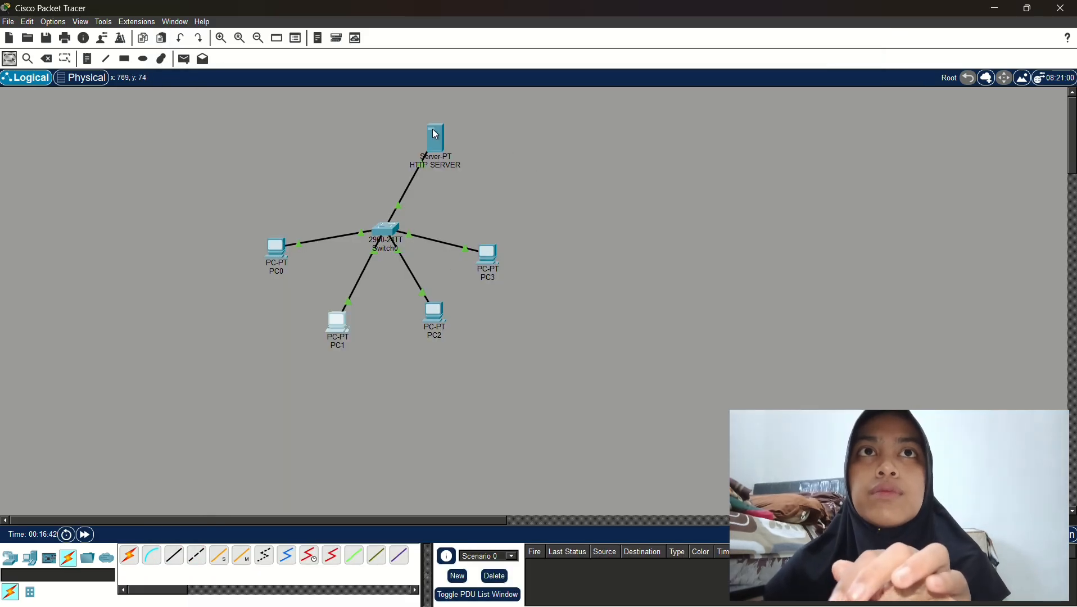
drag(433, 134, 313, 144)
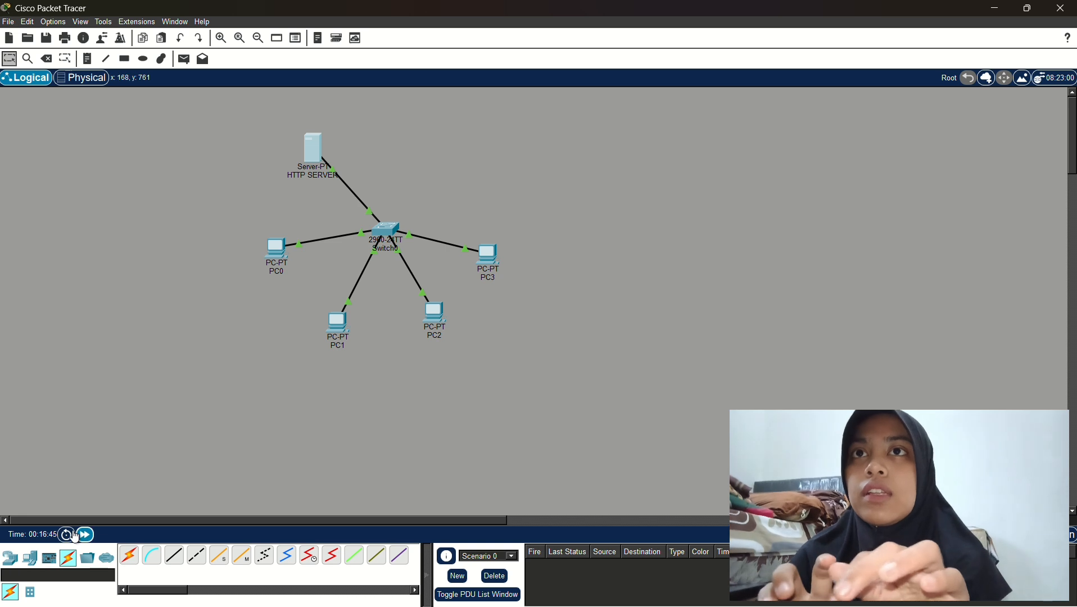
click(11, 559)
click(31, 558)
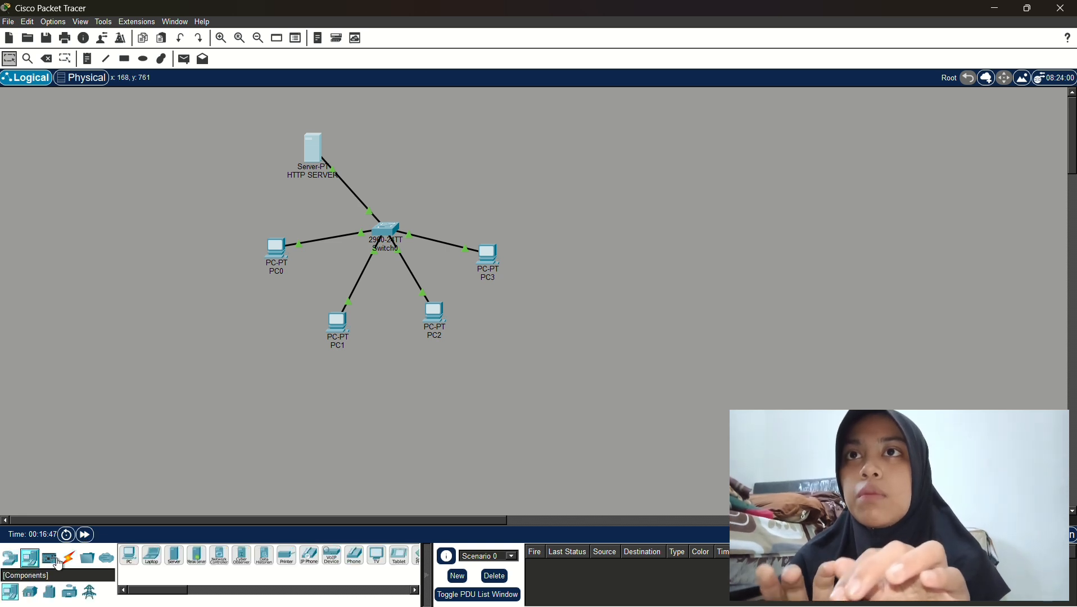
drag(170, 554, 485, 150)
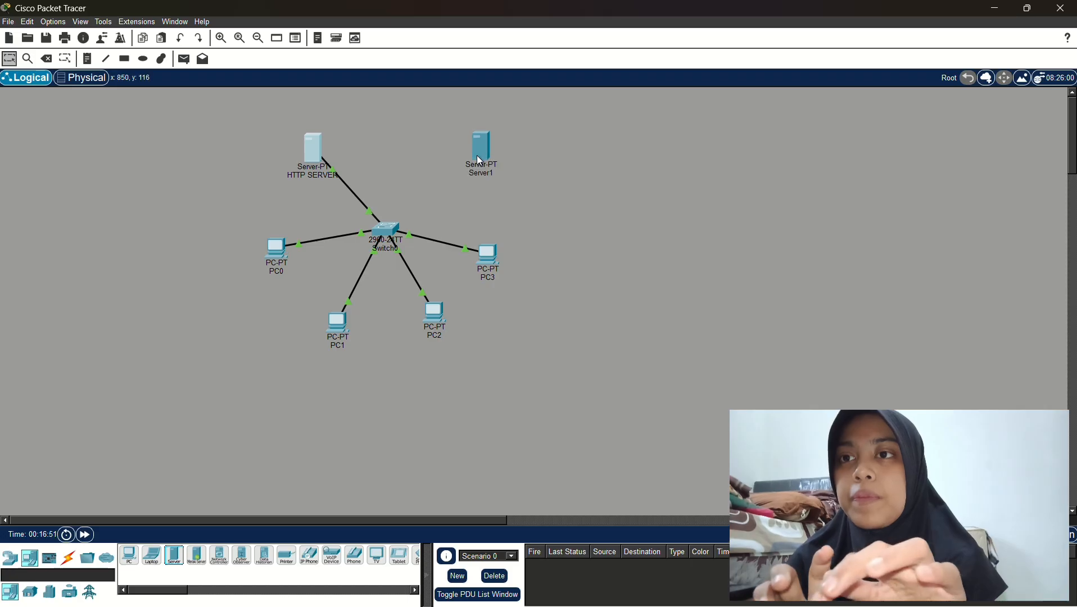
Rename the new Server1 to DNS SERVER
click(488, 176)
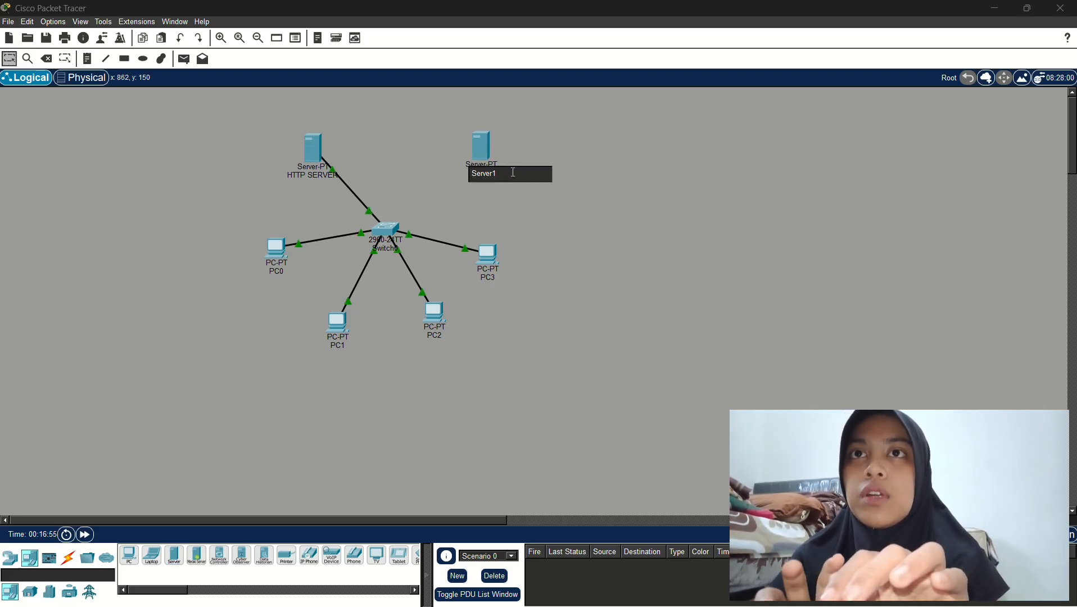
key(BackSpace)
key(BackSpace)
key(BackSpace)
key(BackSpace)
key(BackSpace)
key(BackSpace)
key(BackSpace)
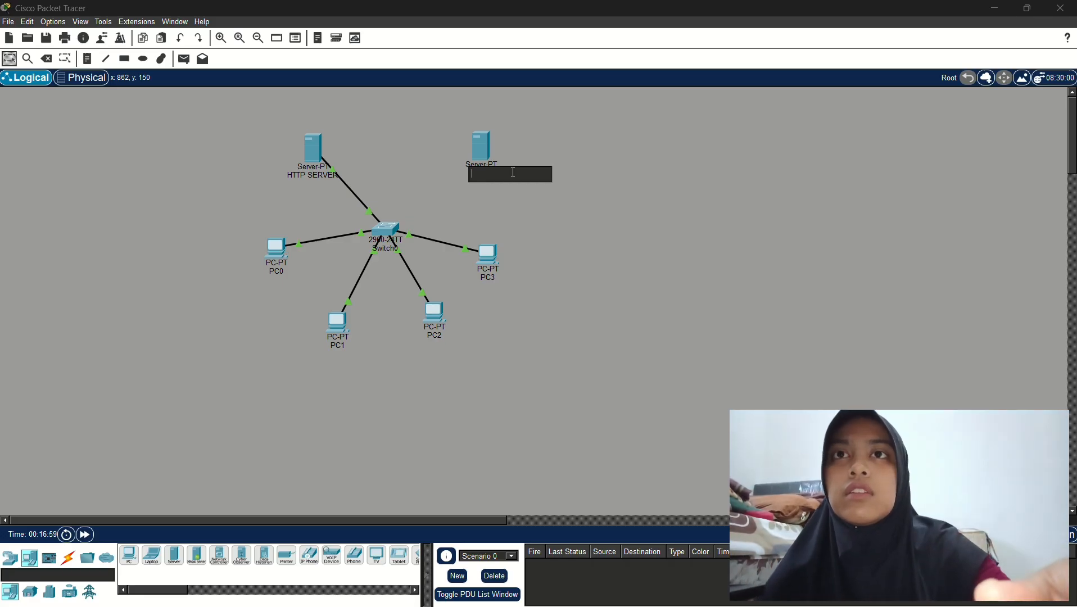
text(DNS)
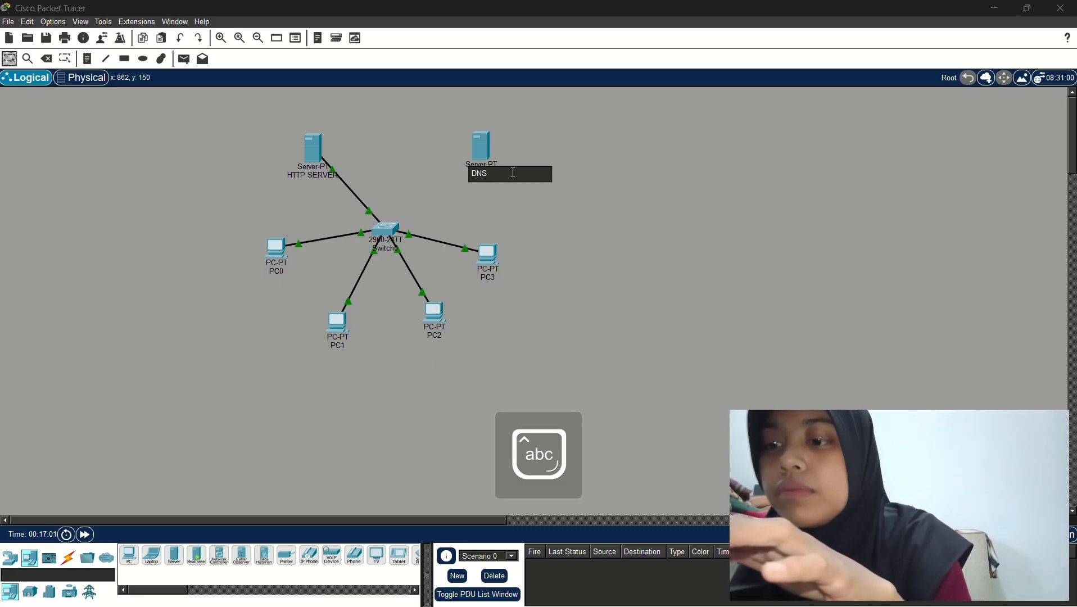
key(Caps_Lock)
text(S)
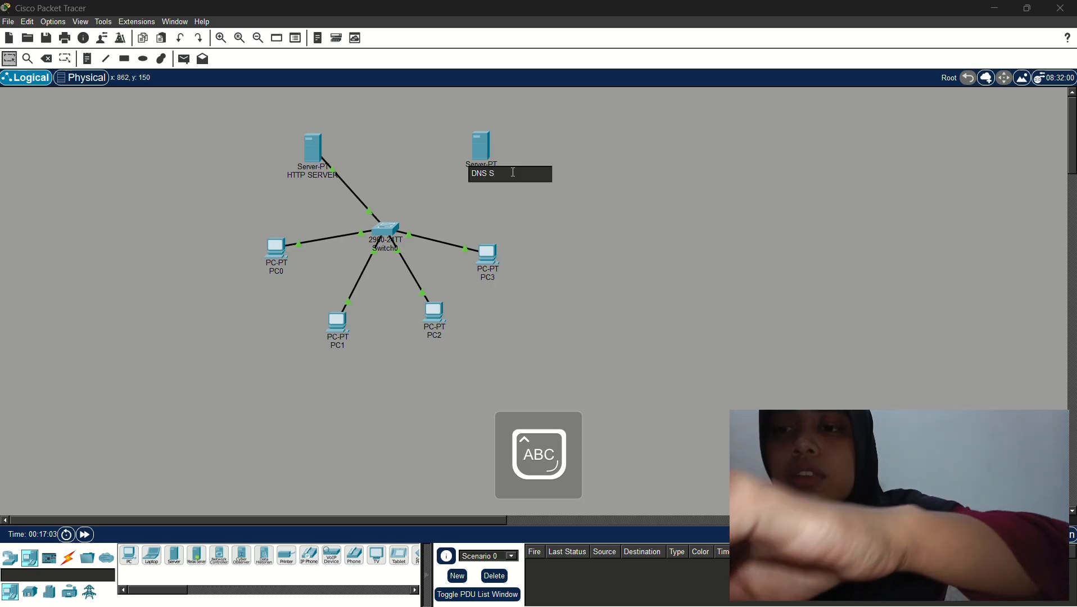
text(ERVER)
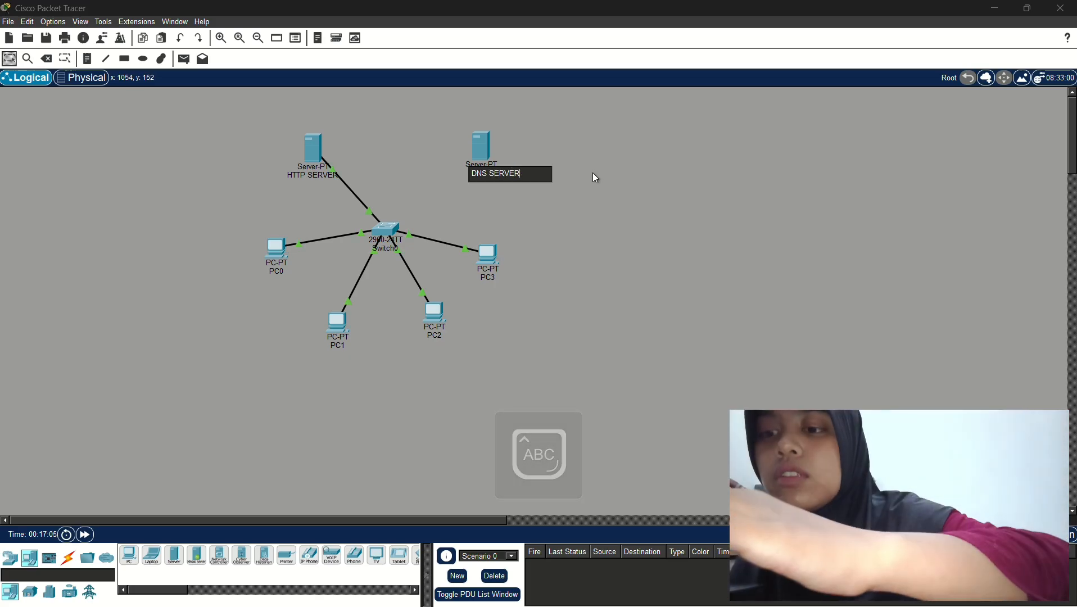
key(Return)
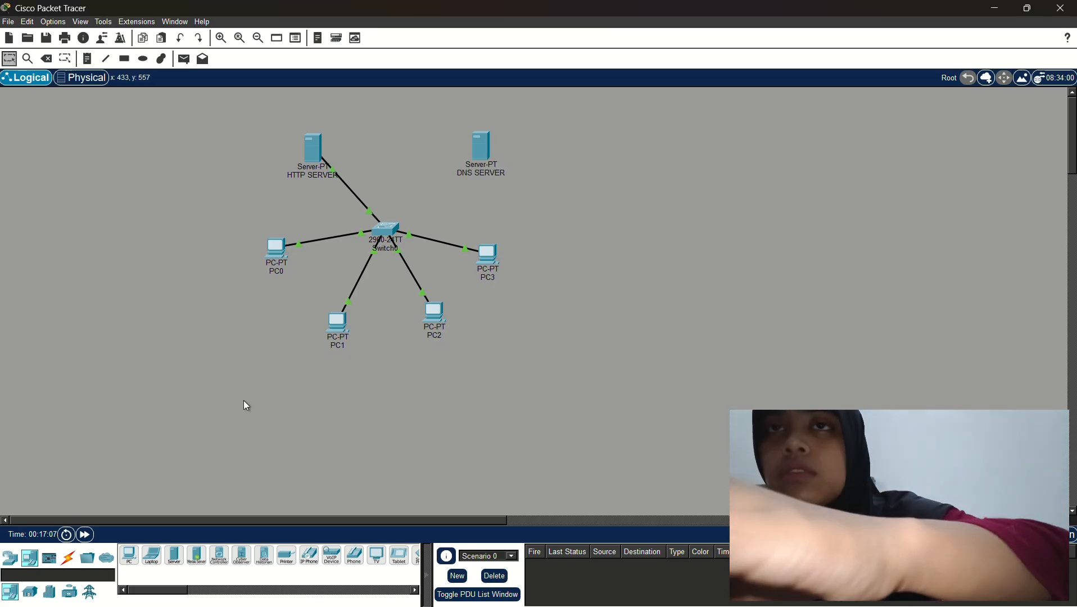
Link Switch0 to the DNS SERVER with an automatic connection cable
click(69, 559)
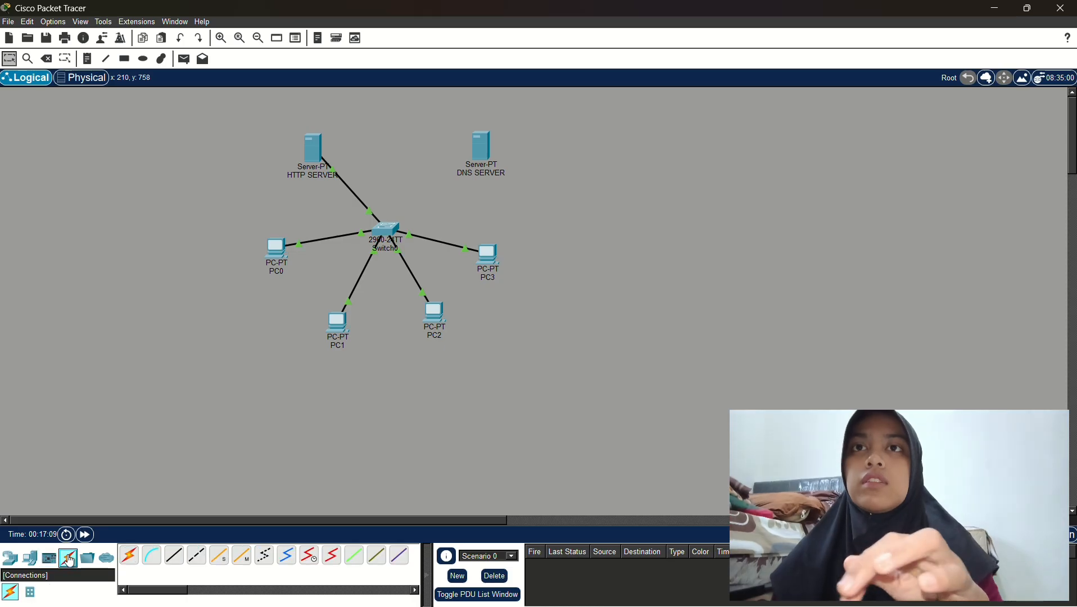
click(129, 556)
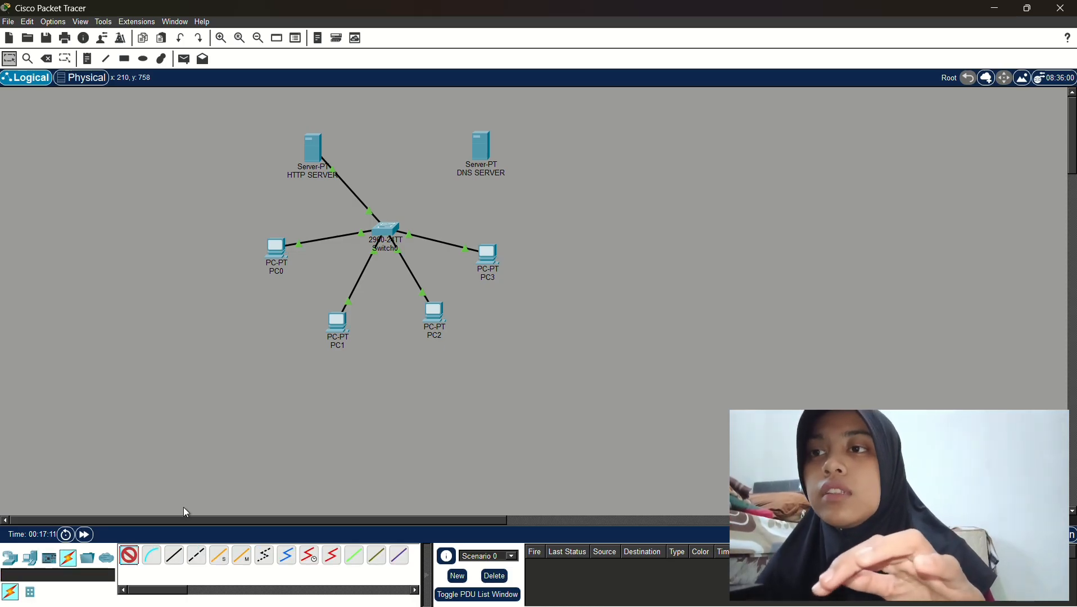
click(387, 229)
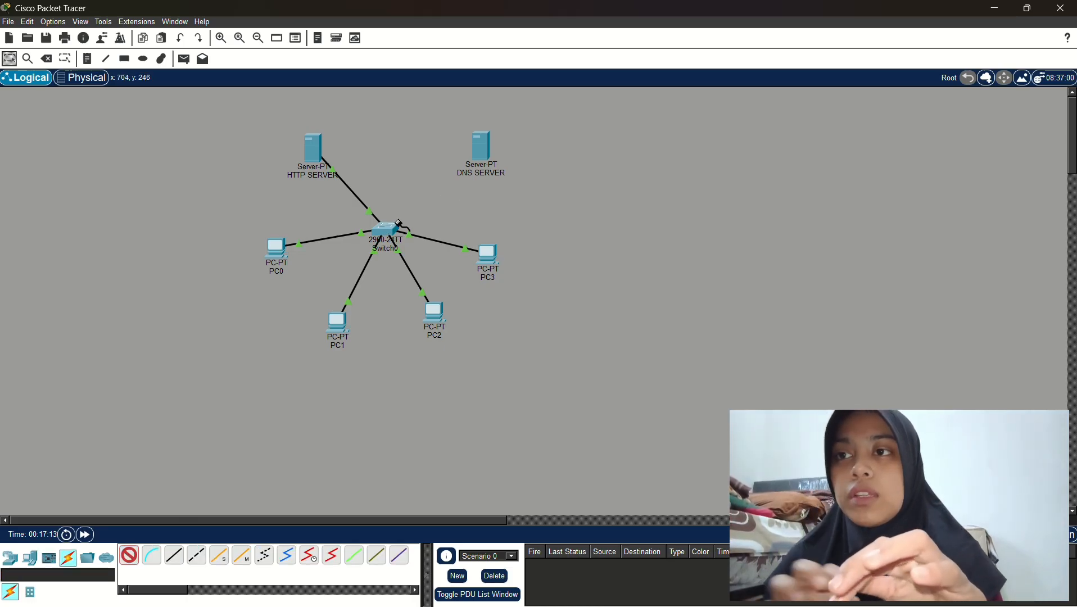
click(482, 147)
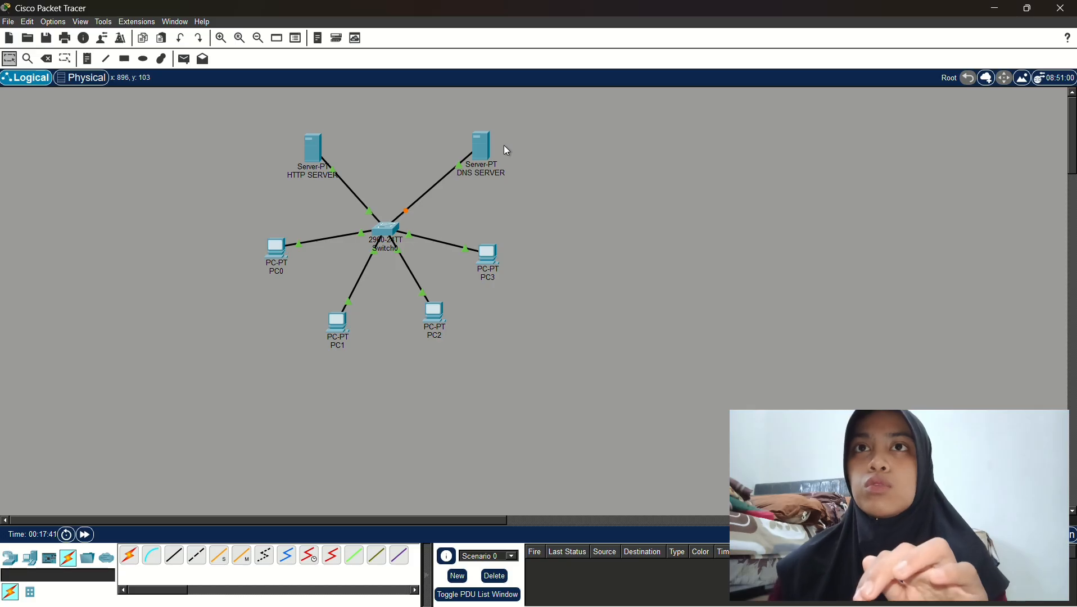
Give the DNS SERVER static IPv4 192.168.0.100 with the default 255.255.255.0 mask
click(479, 149)
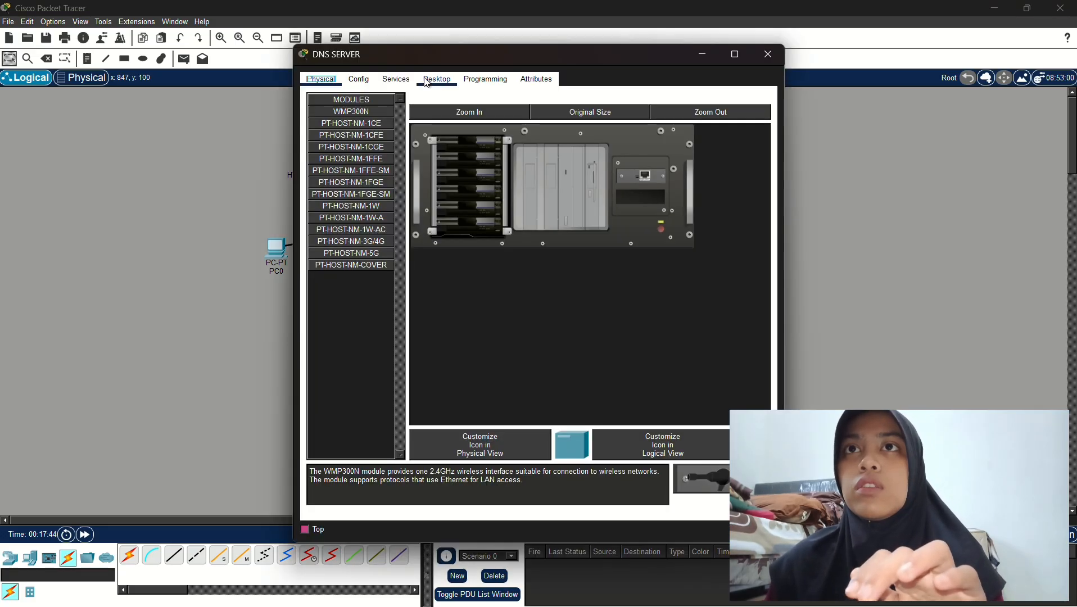
click(428, 80)
click(349, 127)
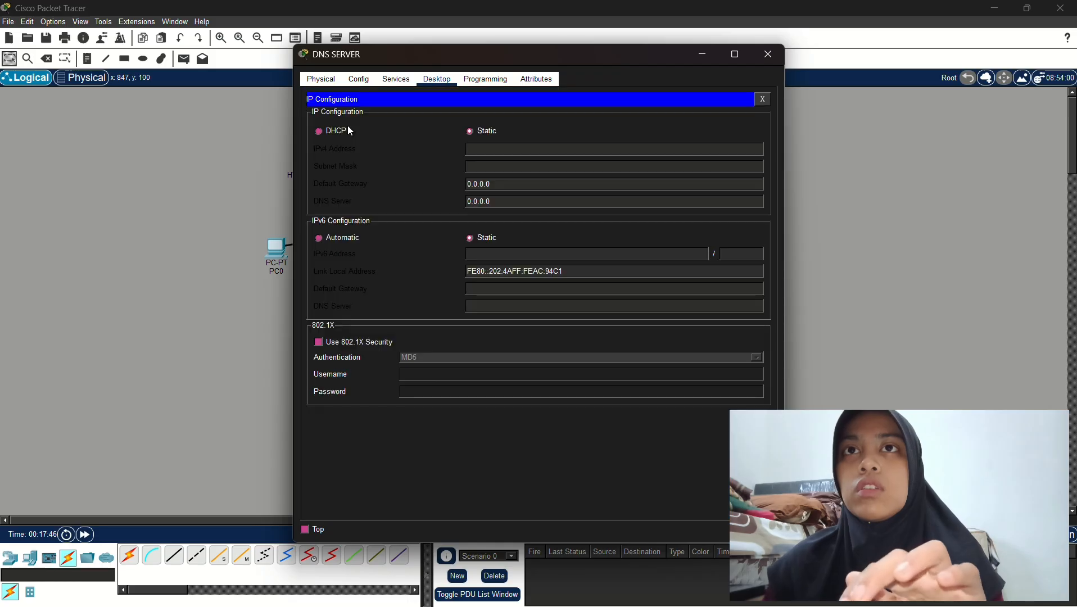
click(530, 149)
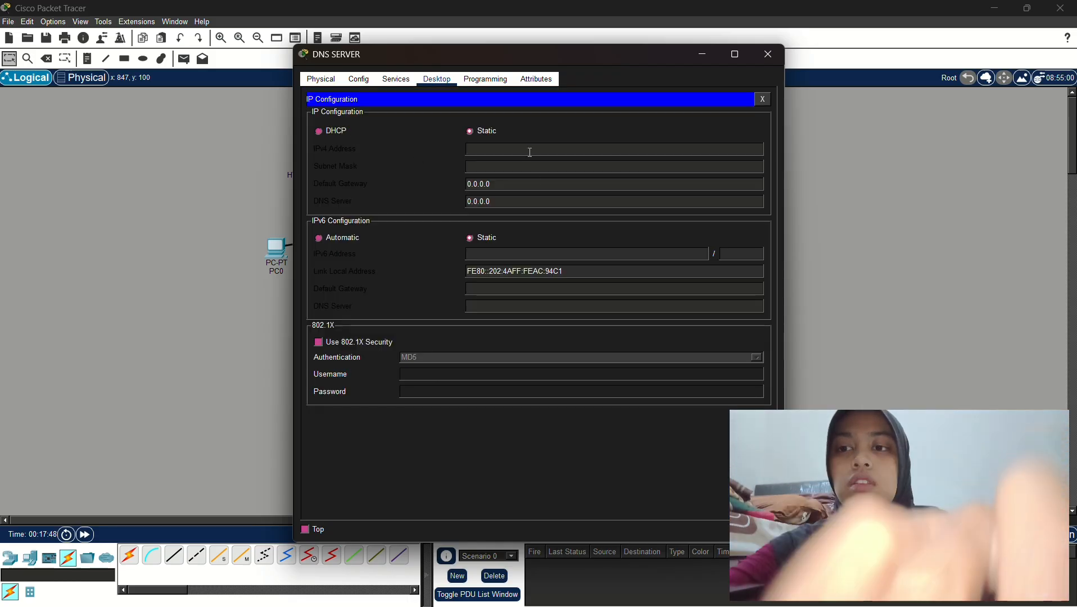
text(192.16)
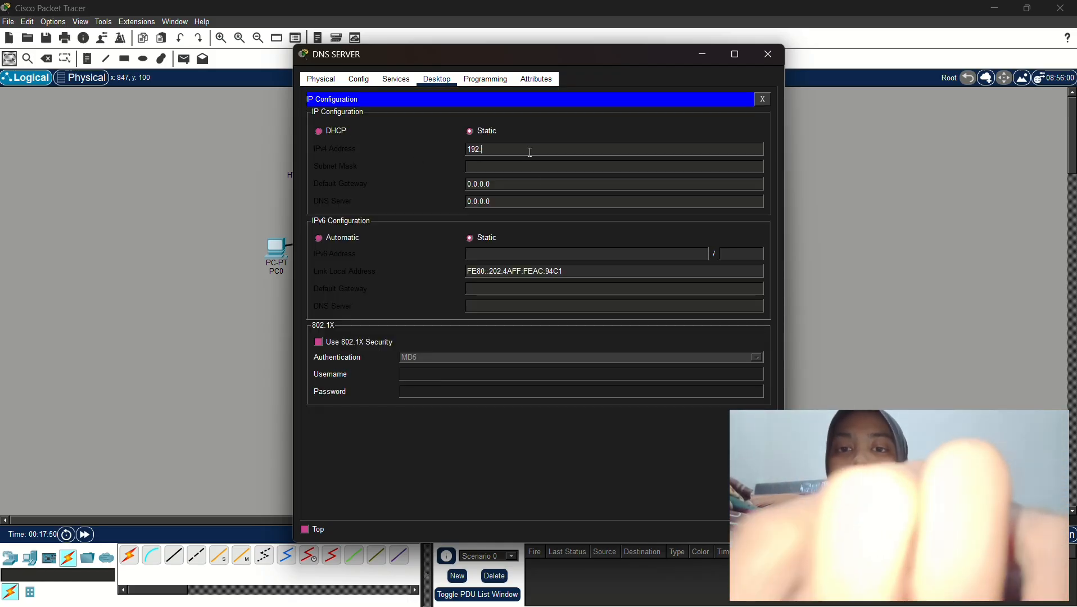
text(8)
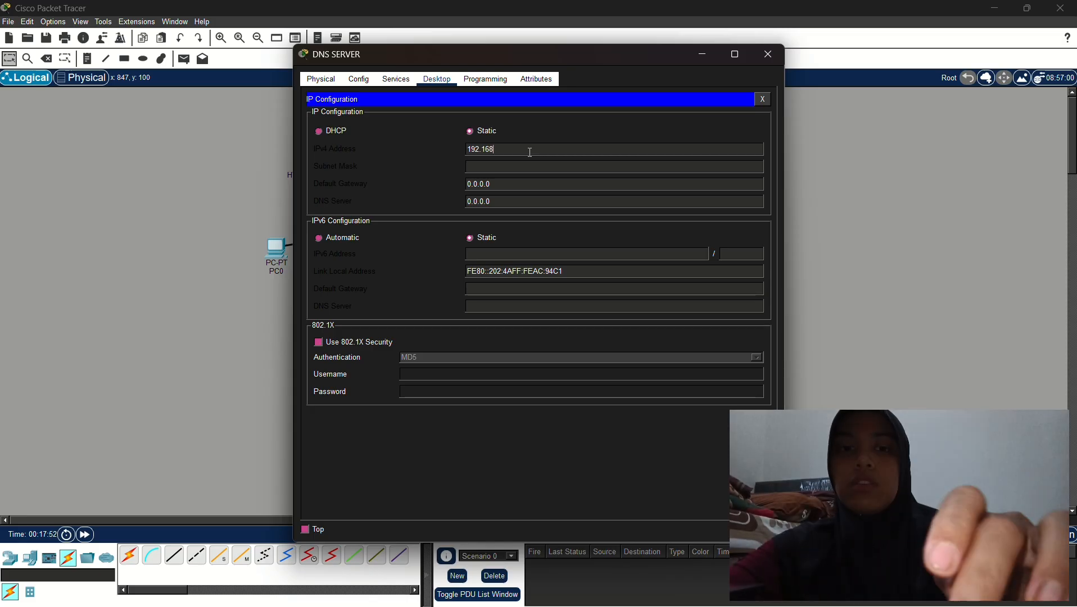
text(.0)
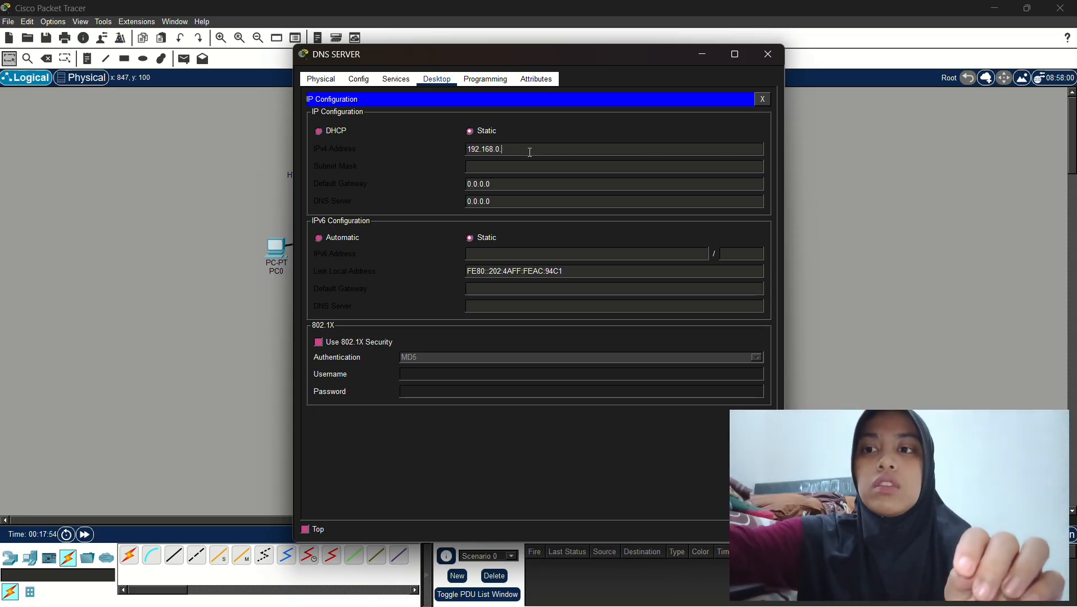
text(.1)
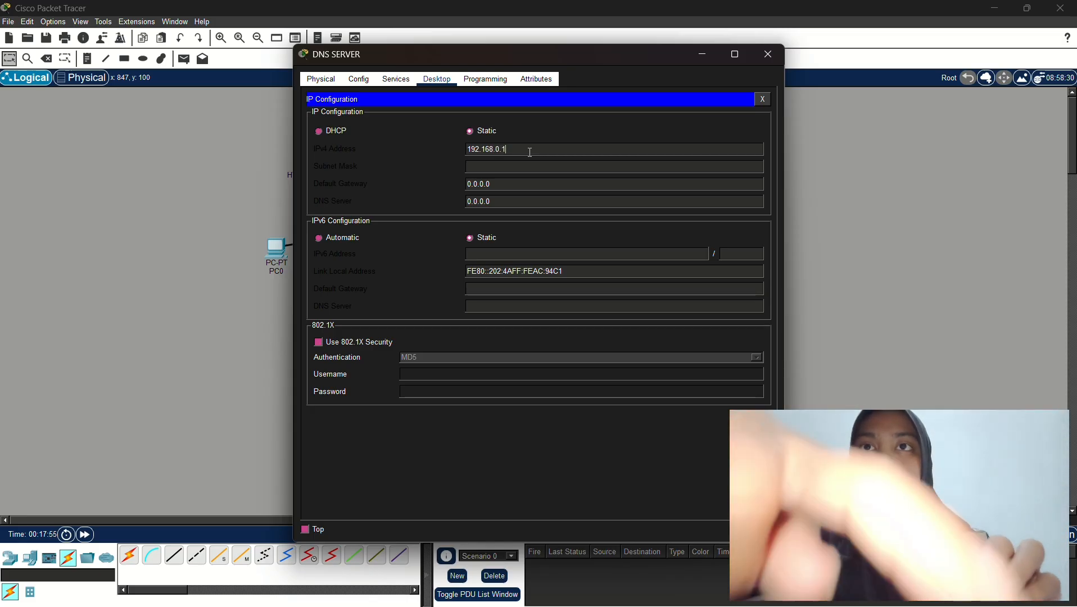
text(00)
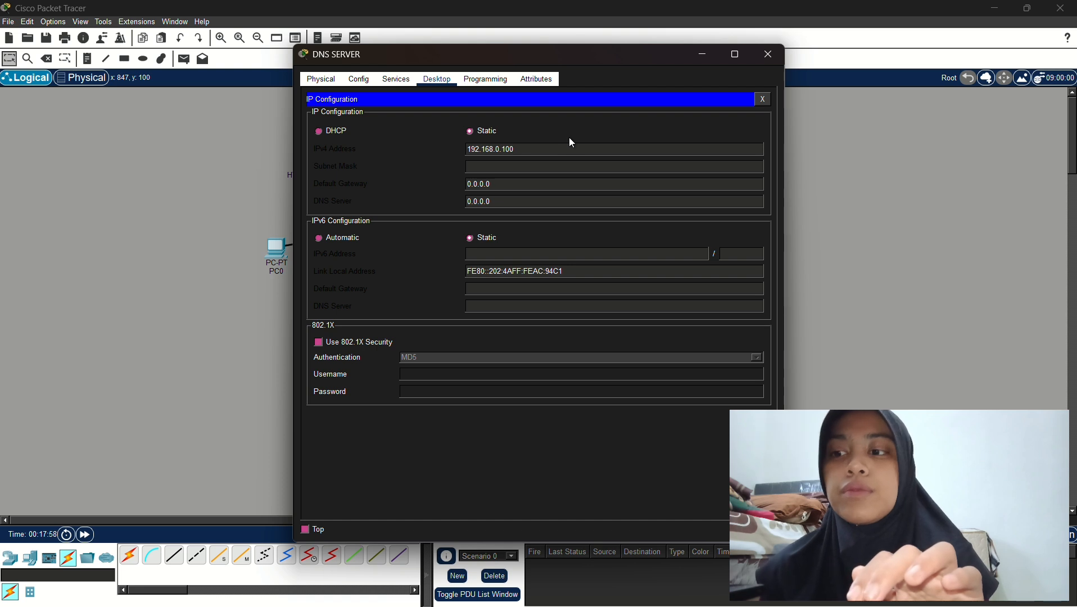
key(shift+Tab)
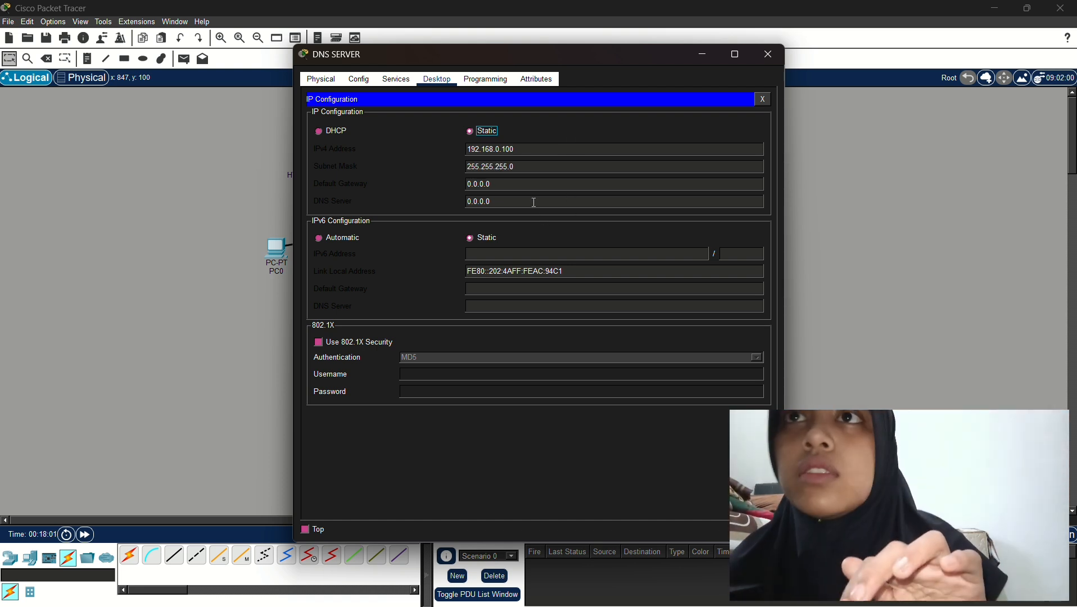
Copy the server's own address 192.168.0.100 into its DNS Server field
click(529, 201)
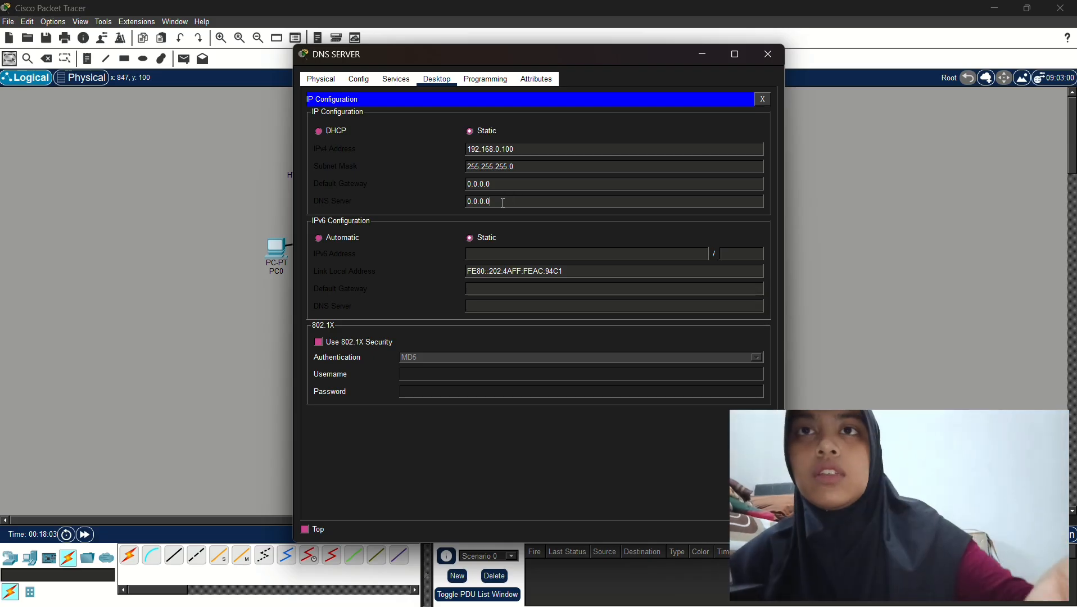
key(BackSpace)
key(BackSpace)
key(BackSpace)
key(BackSpace)
key(BackSpace)
key(BackSpace)
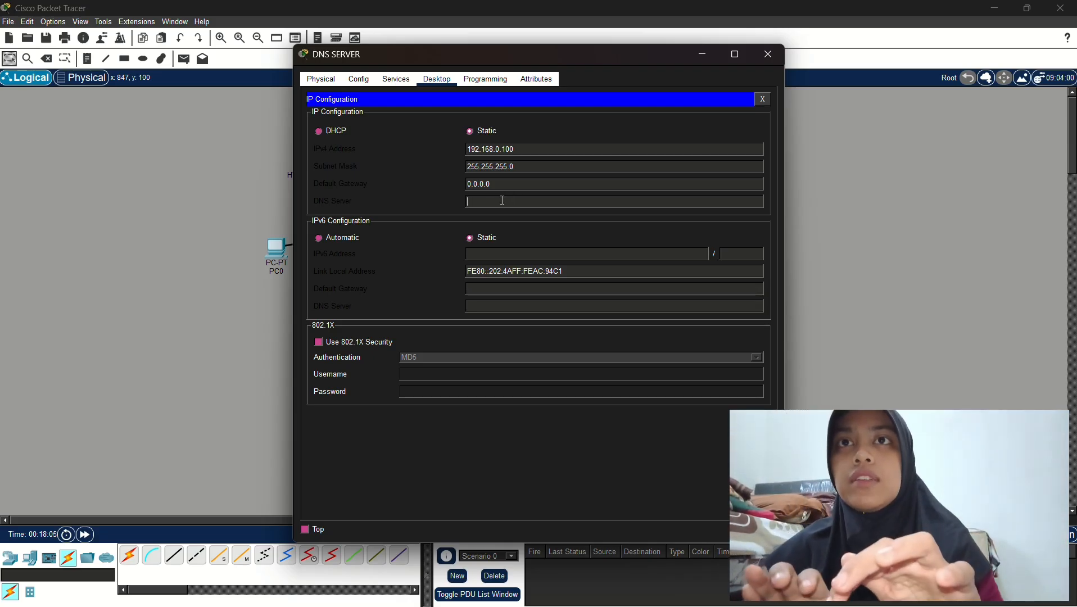
drag(524, 148, 469, 150)
key(ctrl+c)
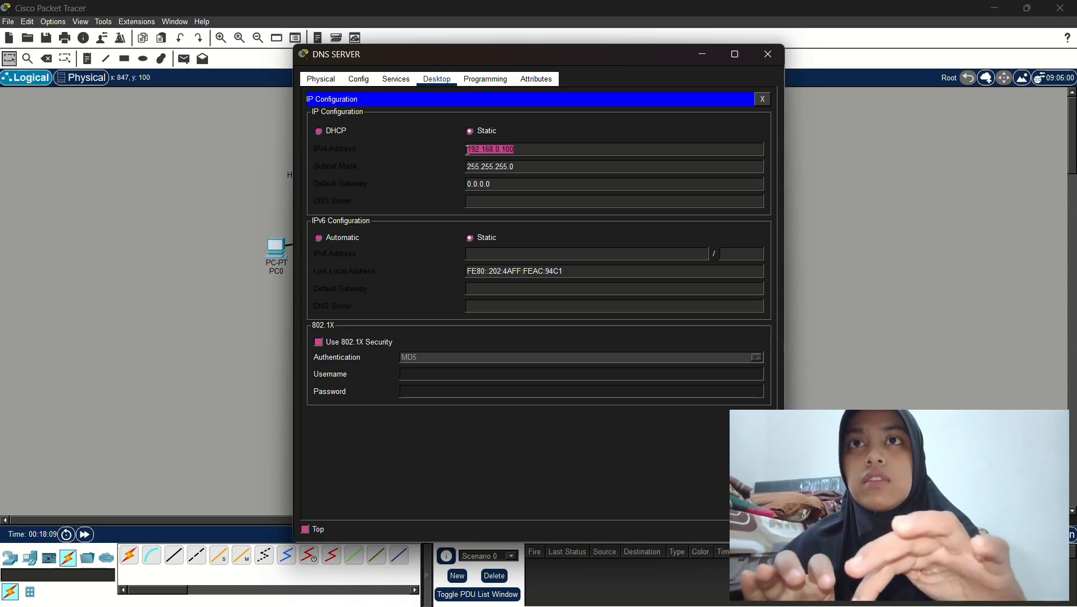
right_click(494, 203)
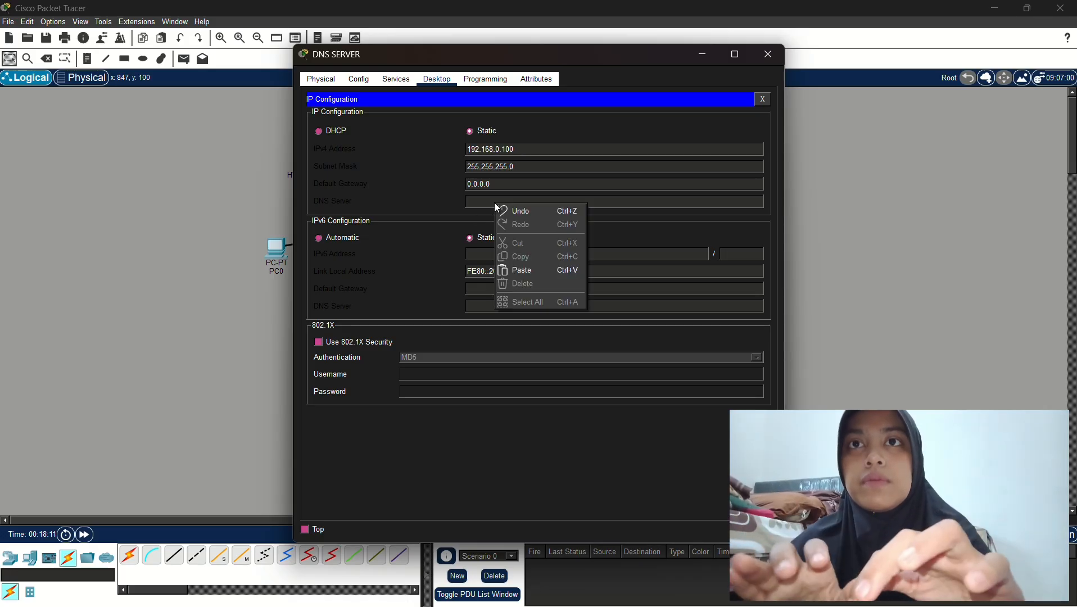
click(486, 203)
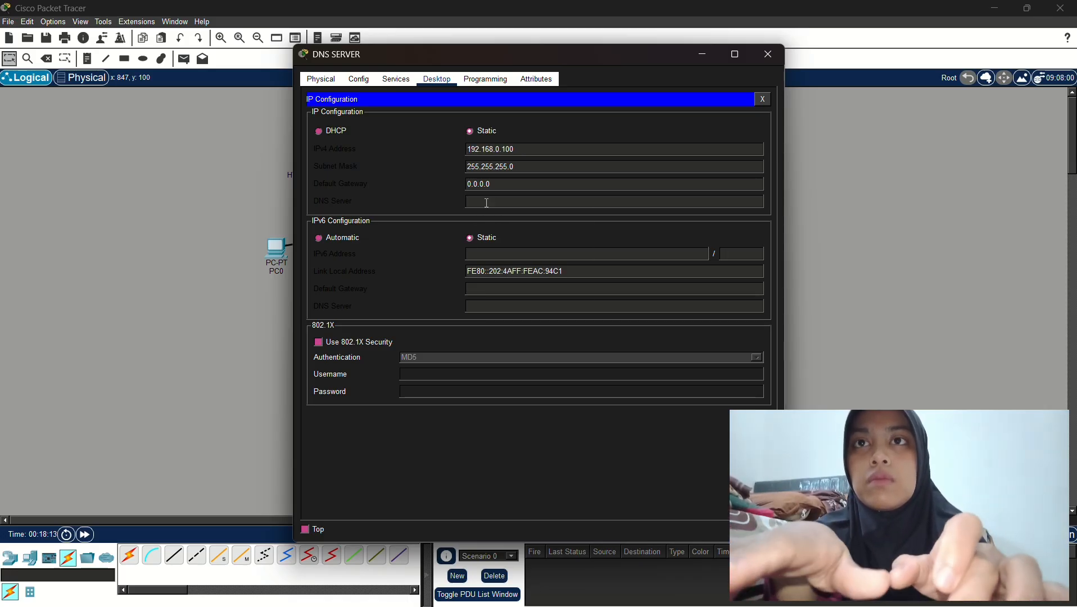
key(ctrl+v)
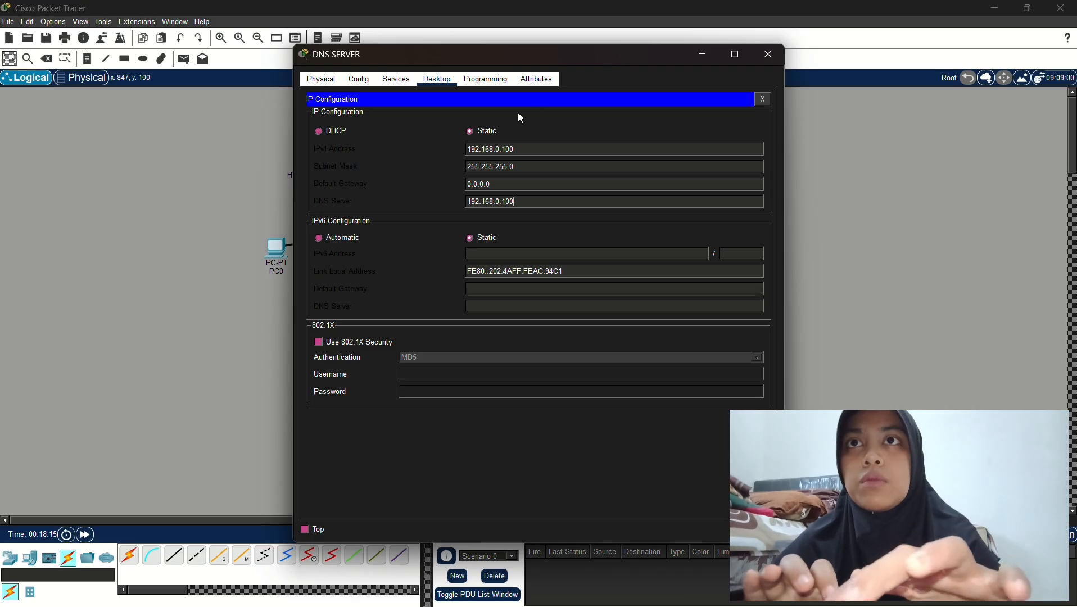
click(399, 81)
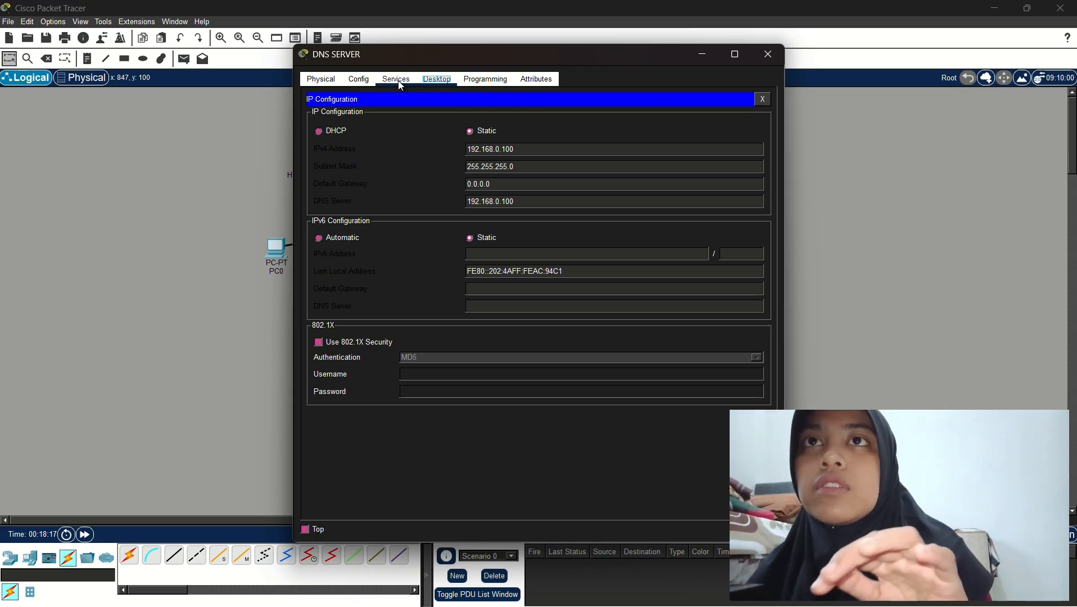
Check the DNS service's A Record pointing to 192.168.0.99, then close the DNS SERVER window
click(410, 86)
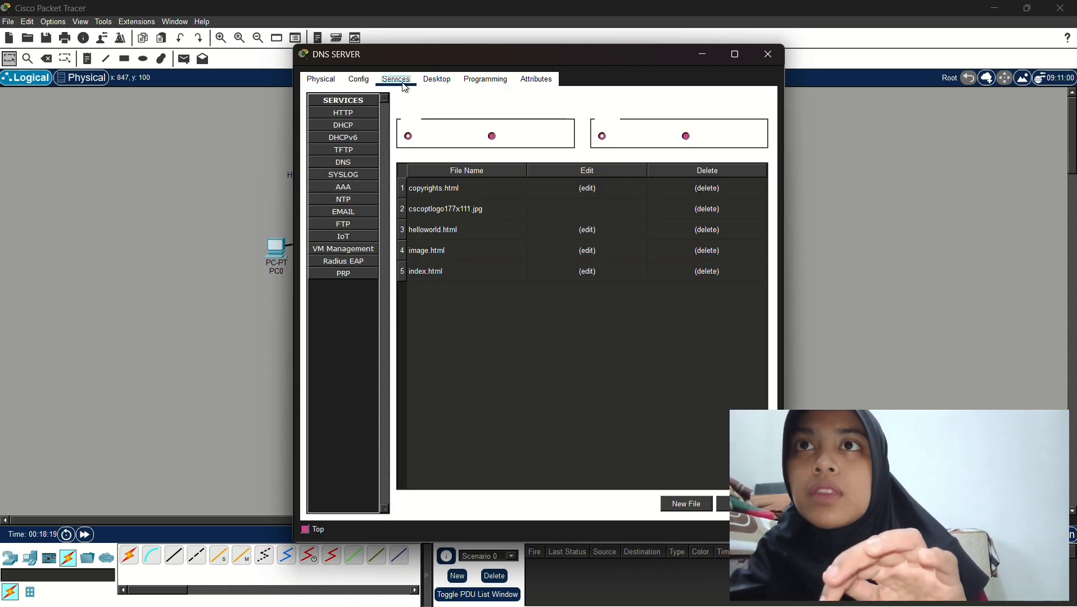
click(361, 165)
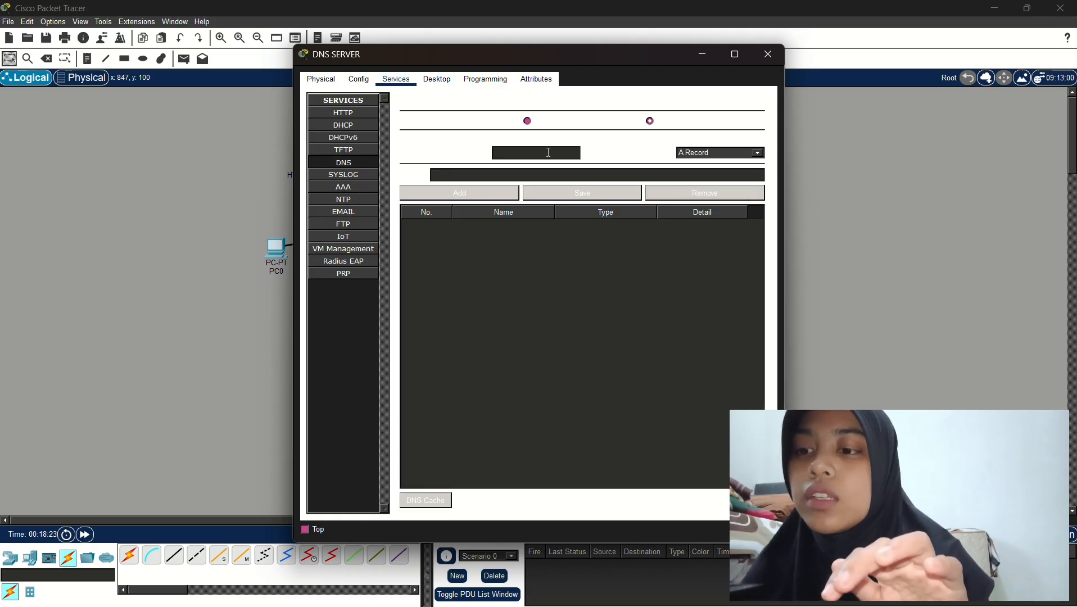
click(528, 151)
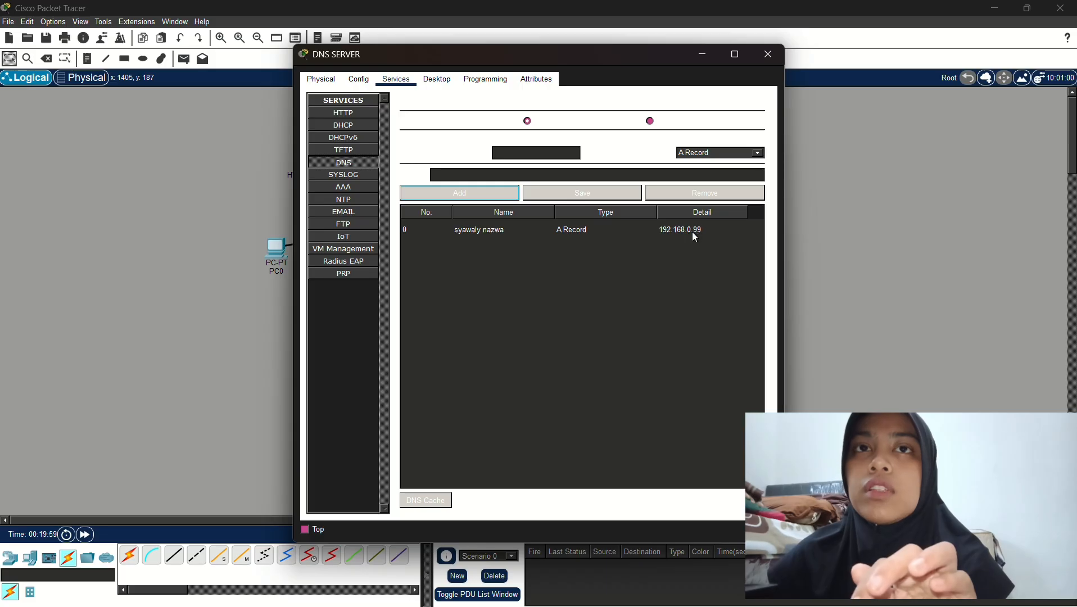
click(769, 54)
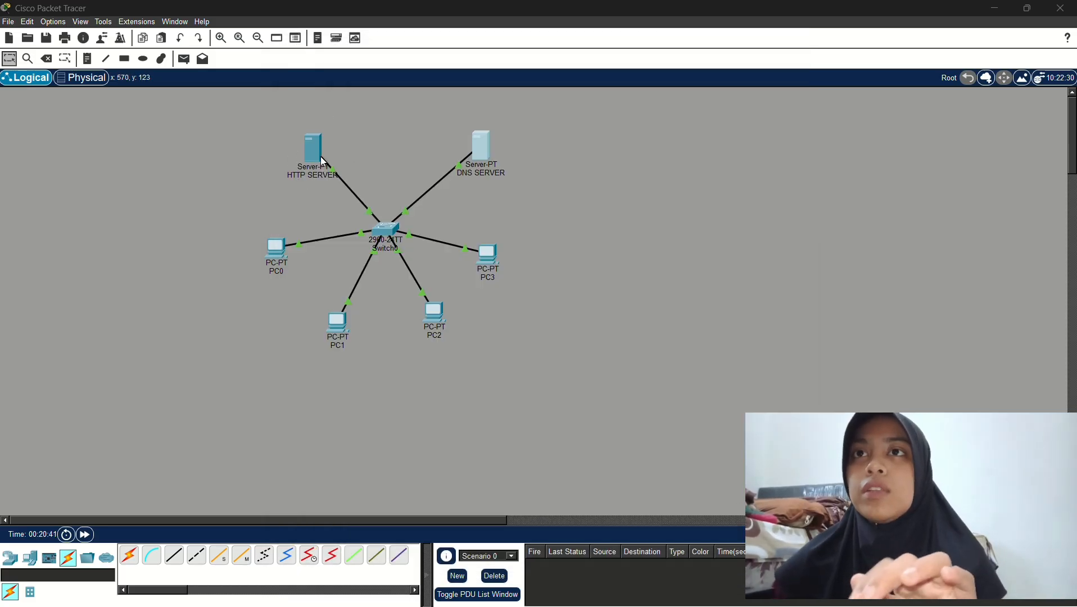
Change the HTTP SERVER's DNS Server from 0.0.0.0 to 192.168.0.100 and close its window
click(316, 153)
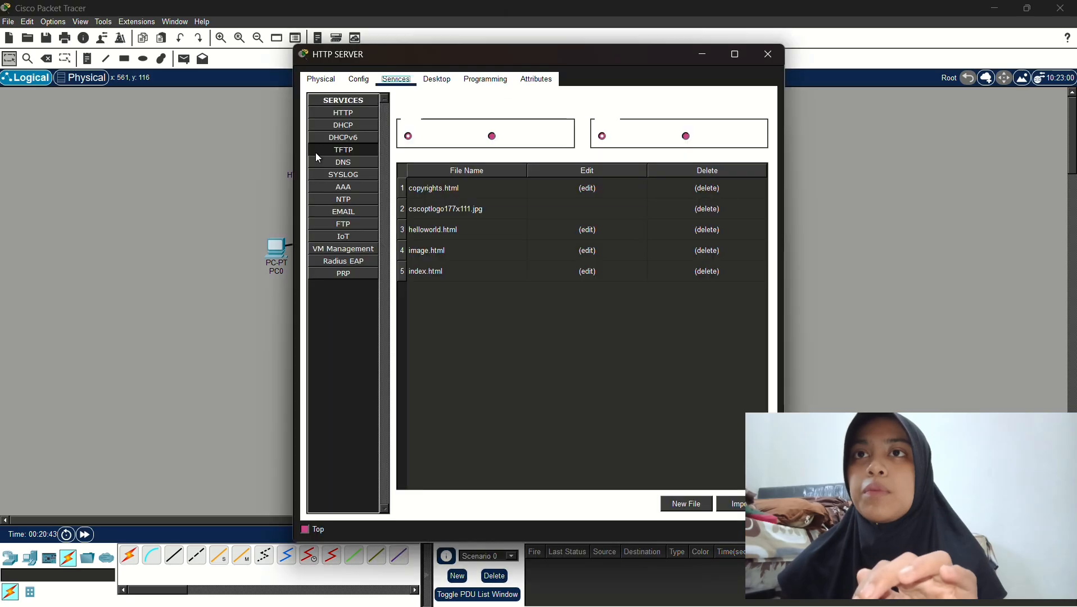
click(431, 83)
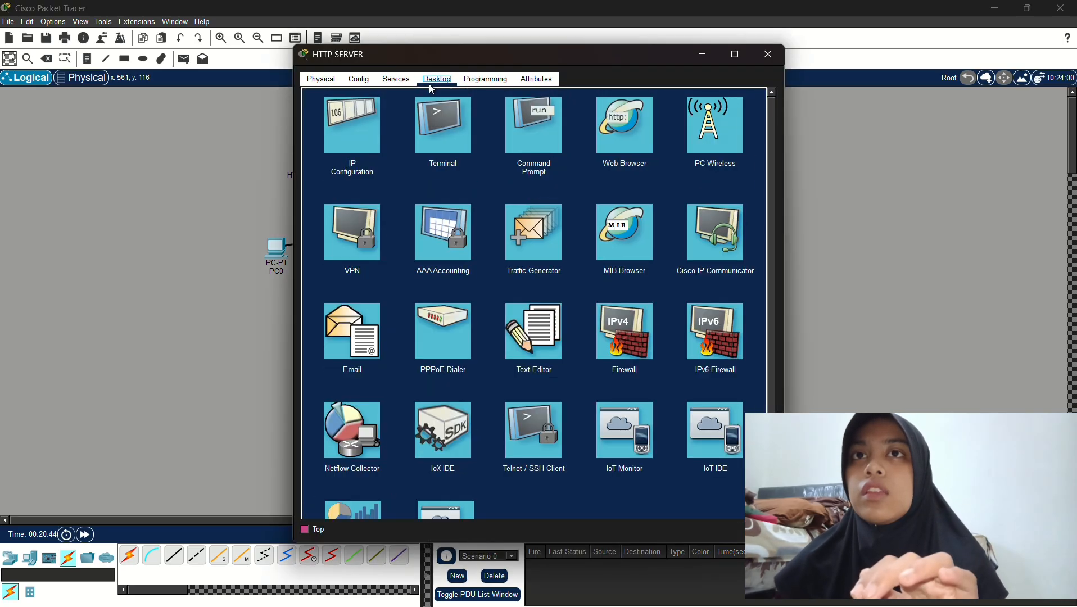
click(345, 146)
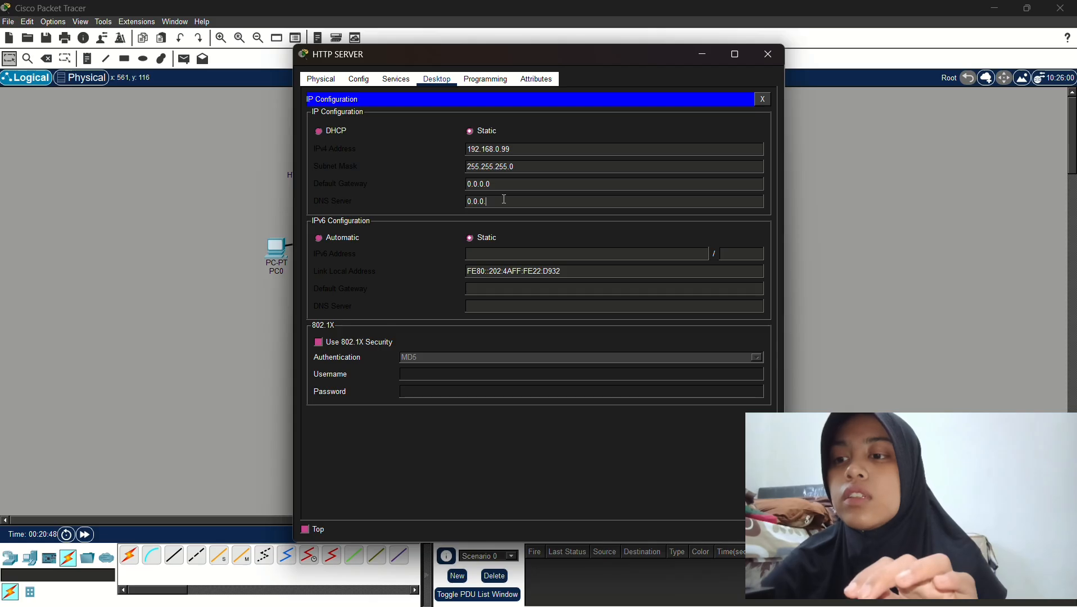
key(ctrl+a)
text(1)
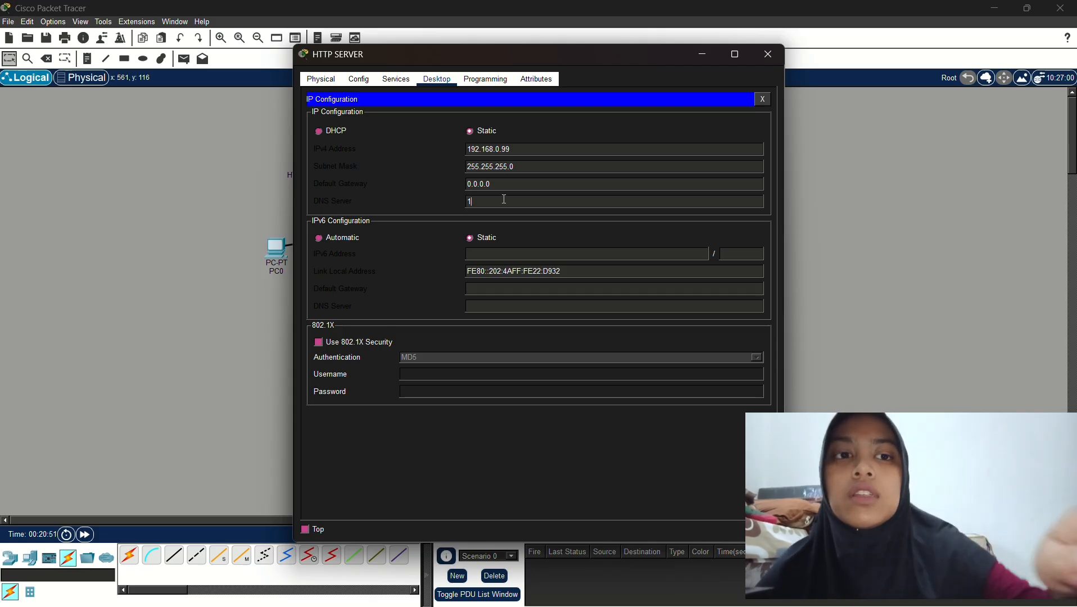
text(92.168)
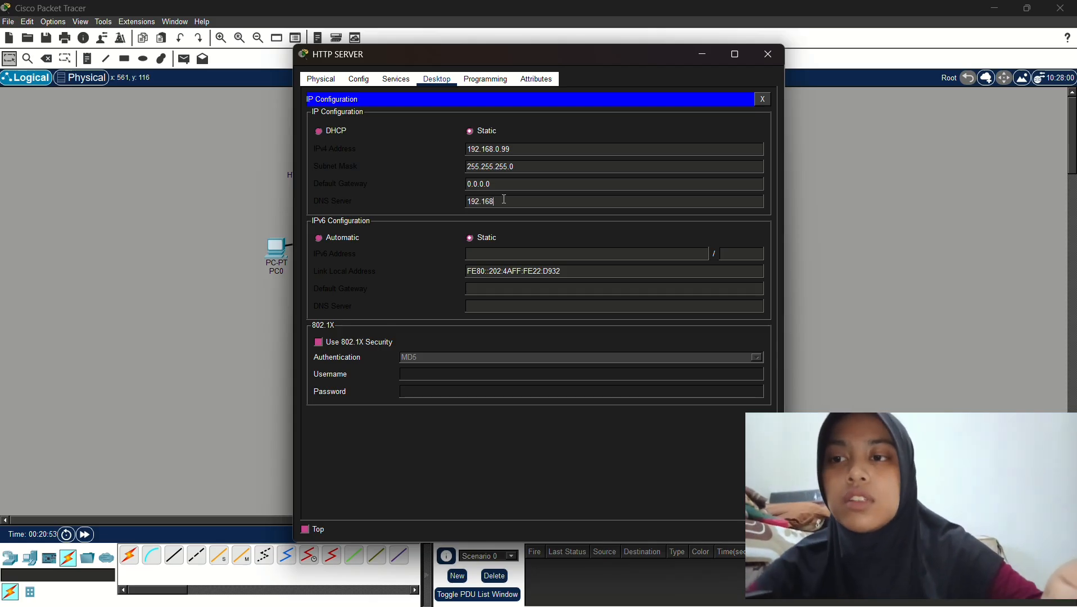
text(.0.100)
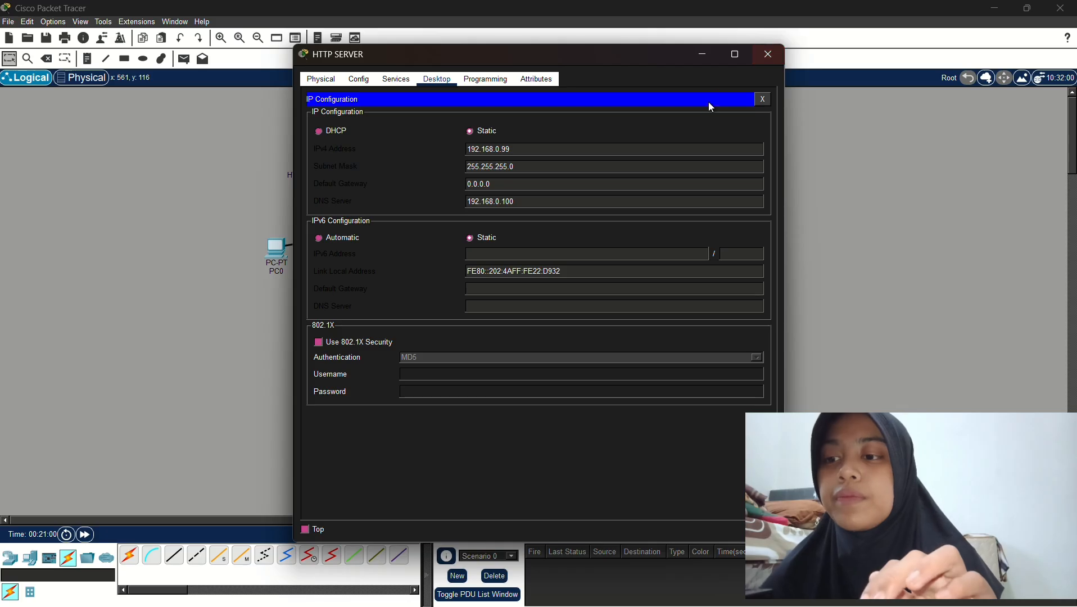
click(769, 55)
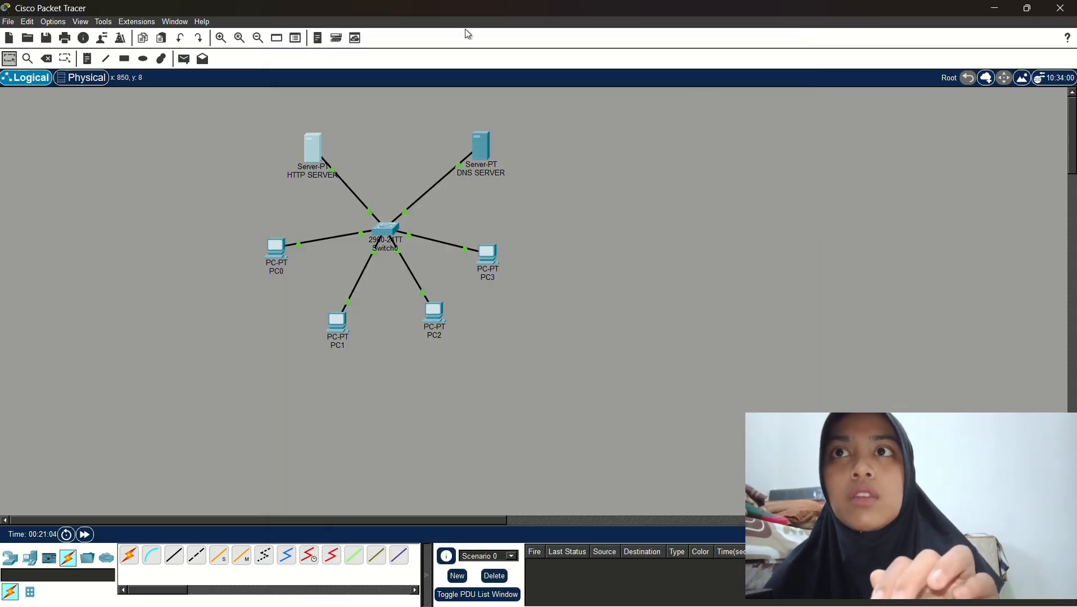
click(275, 250)
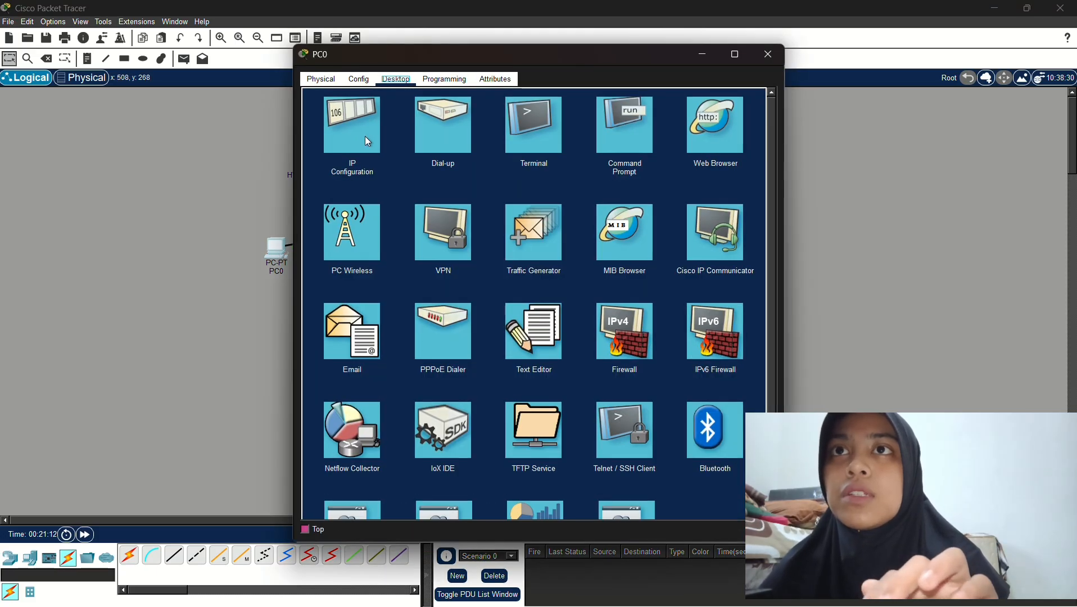
click(380, 138)
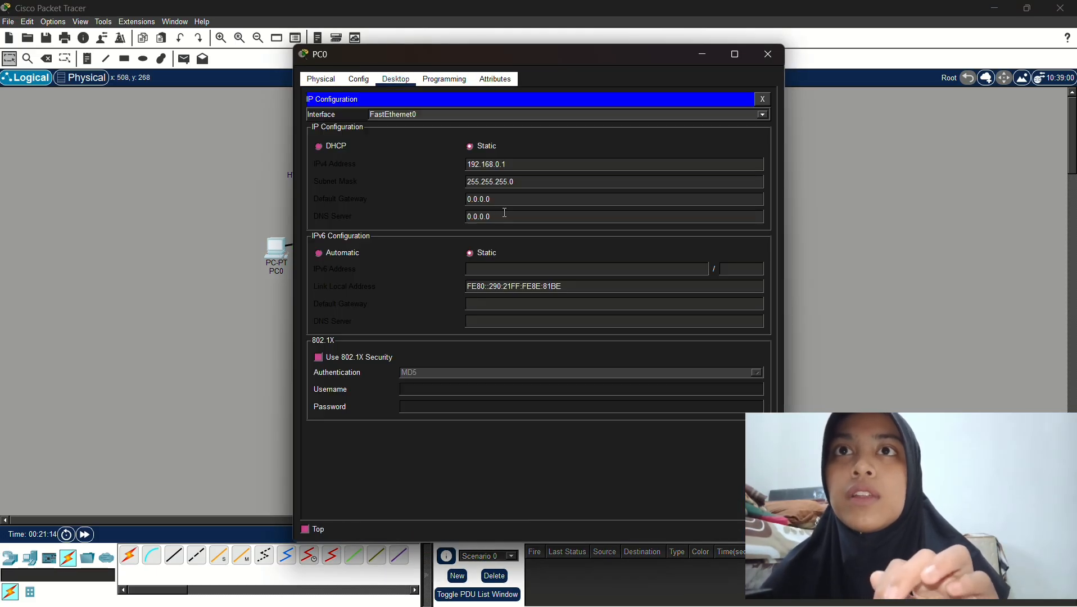
click(505, 213)
key(BackSpace)
key(BackSpace)
key(BackSpace)
key(BackSpace)
key(BackSpace)
key(BackSpace)
key(BackSpace)
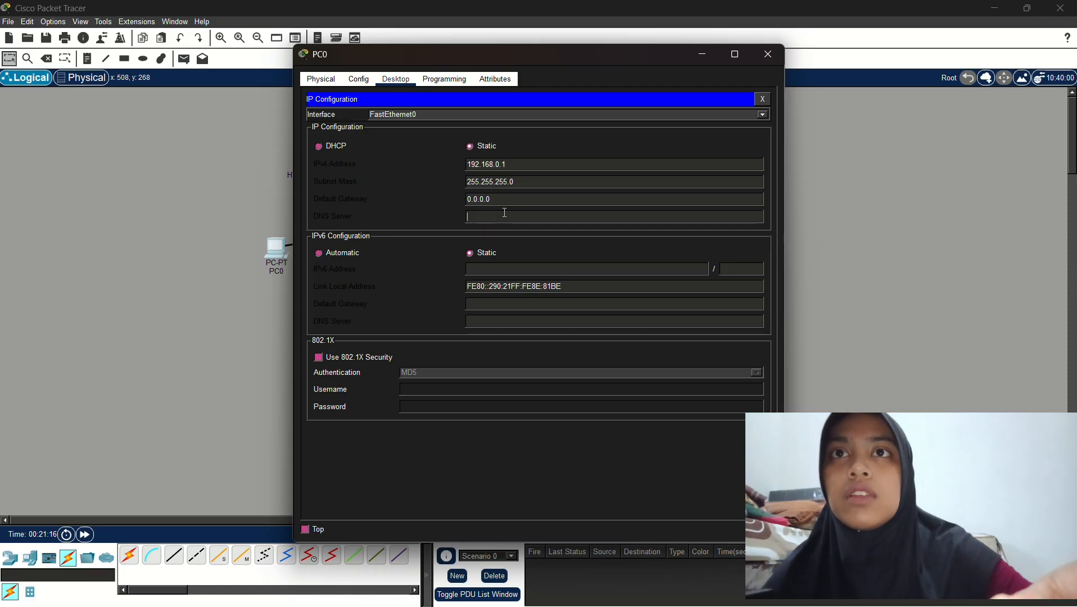
text(192.1)
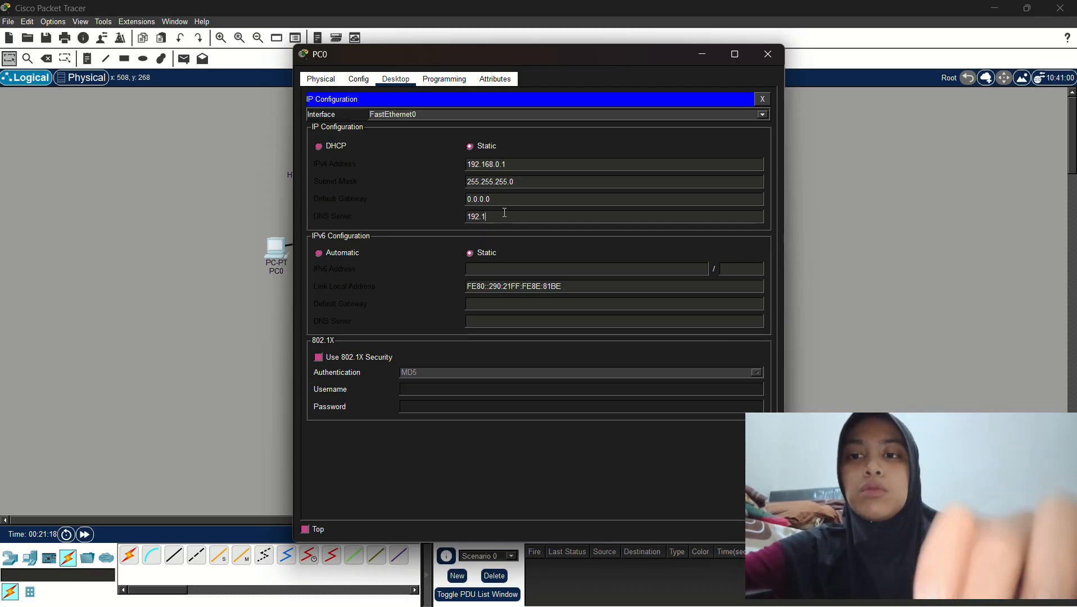
text(68.0.100)
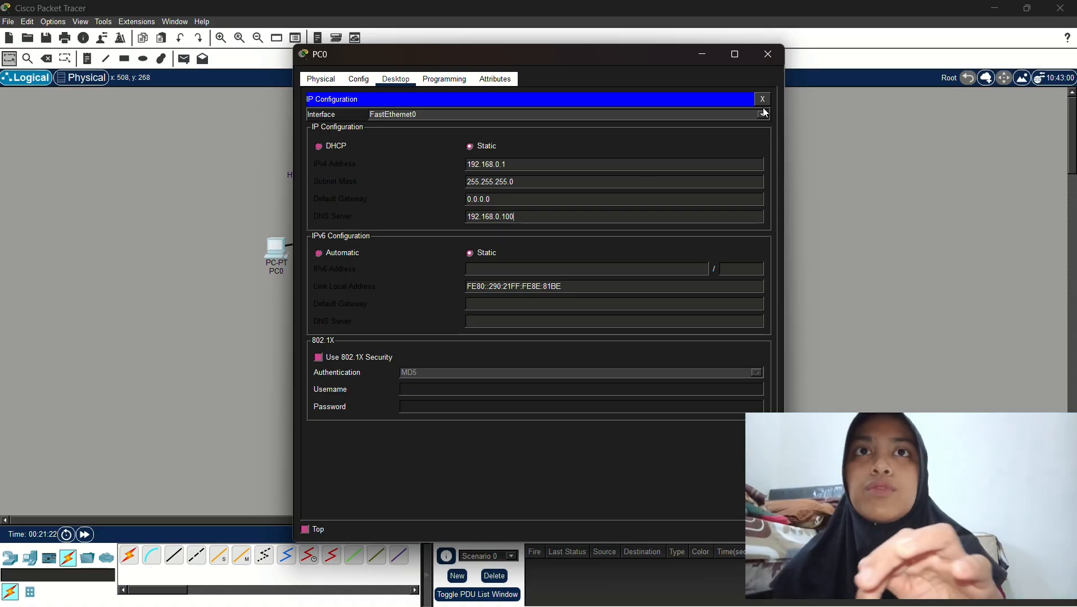
click(769, 54)
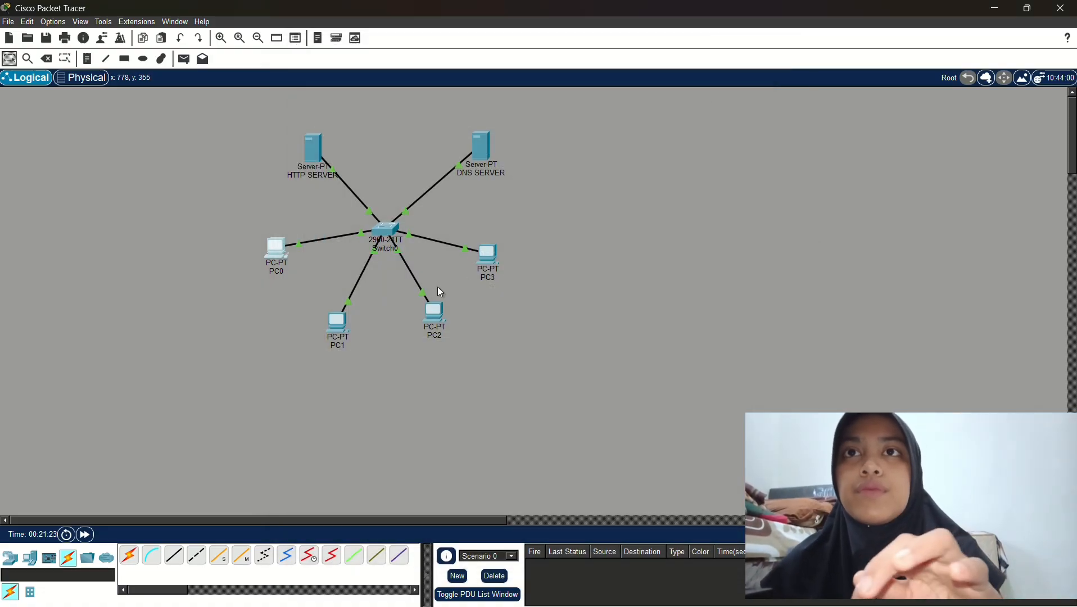
click(336, 329)
click(345, 133)
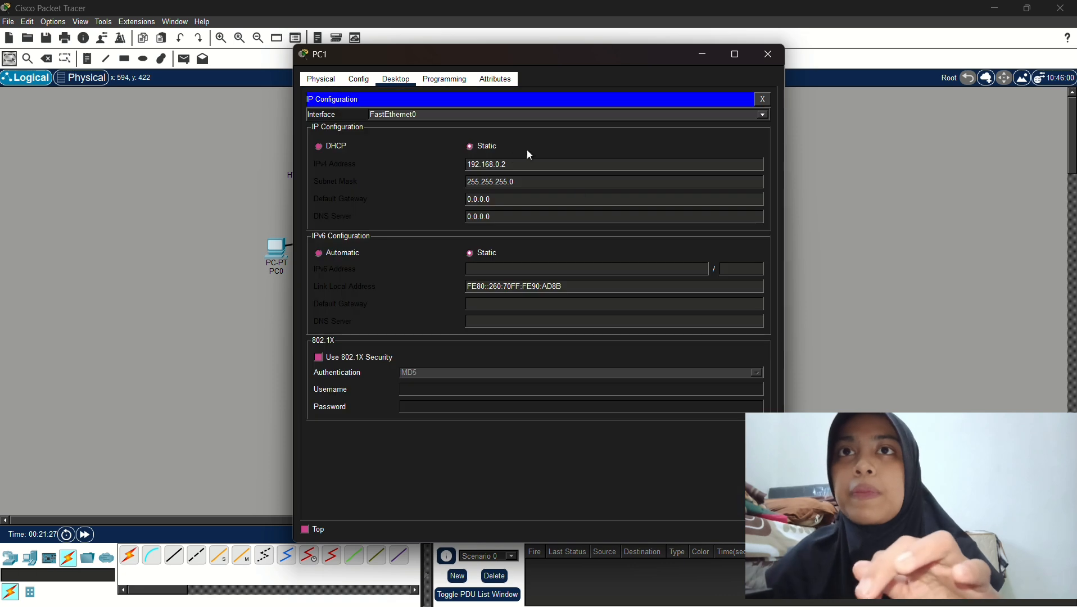
click(520, 216)
key(BackSpace)
key(ctrl+a)
text(1)
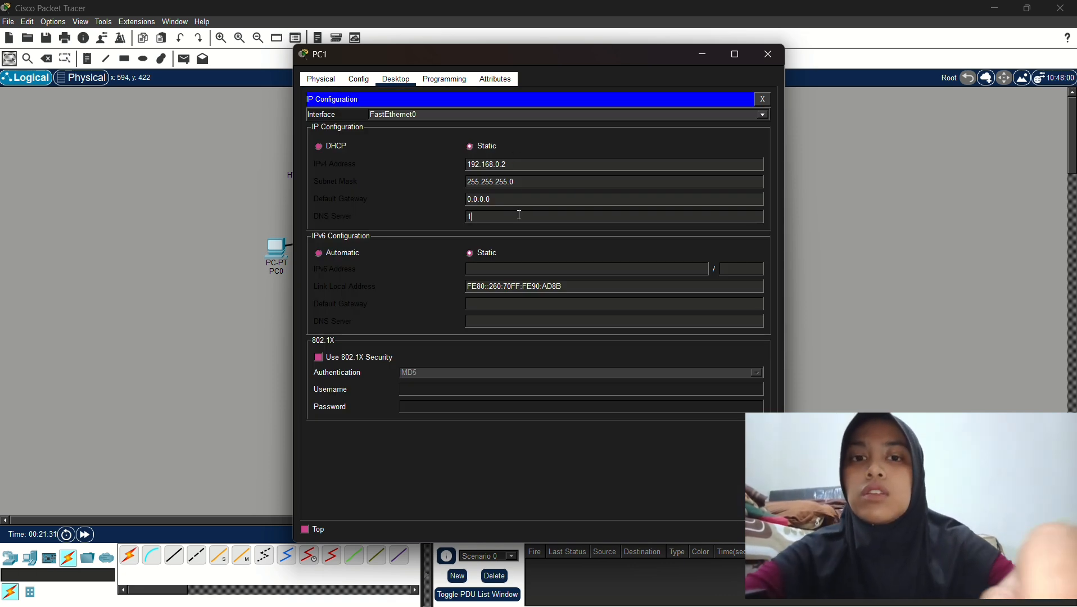
text(92.168.)
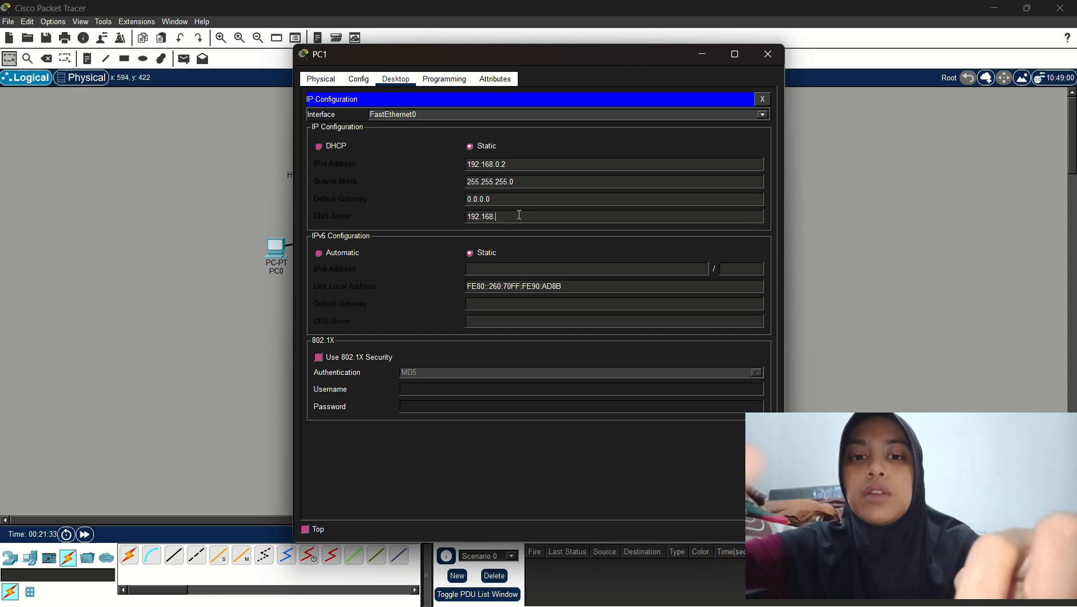
text(0.100)
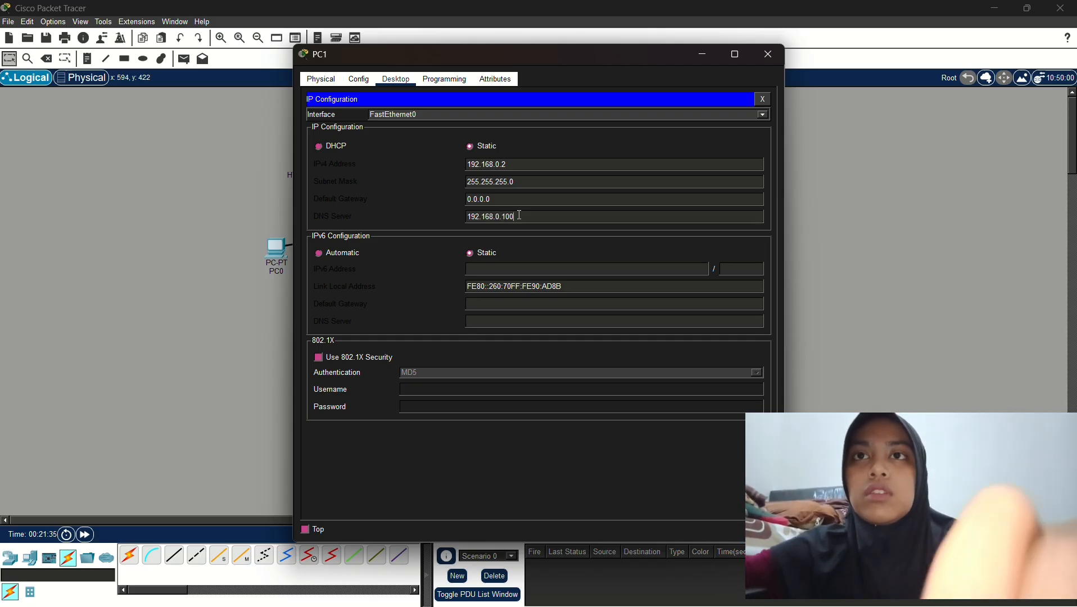
click(776, 52)
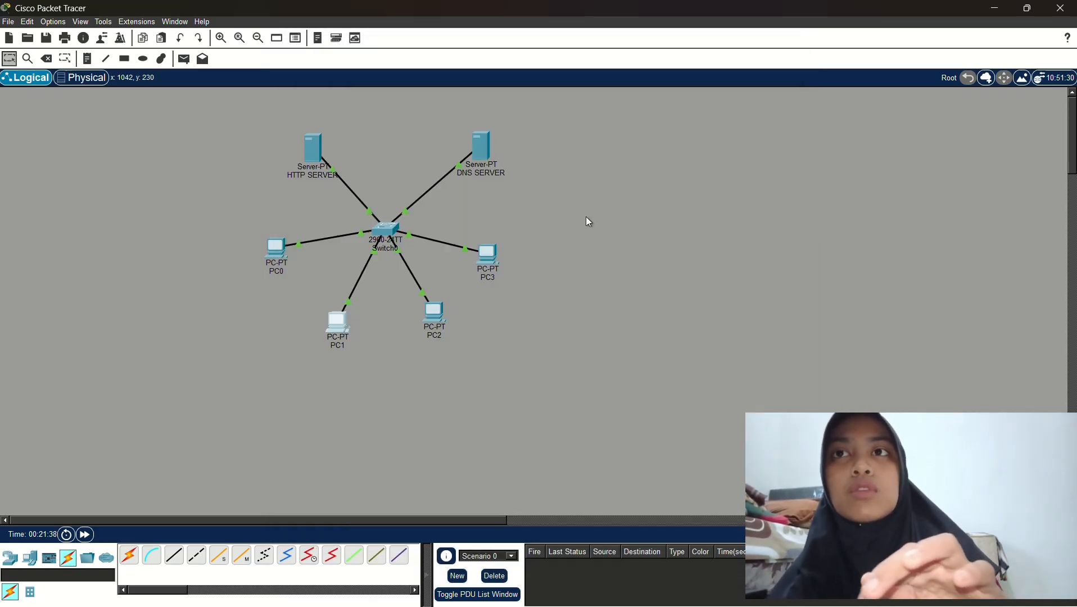
click(435, 321)
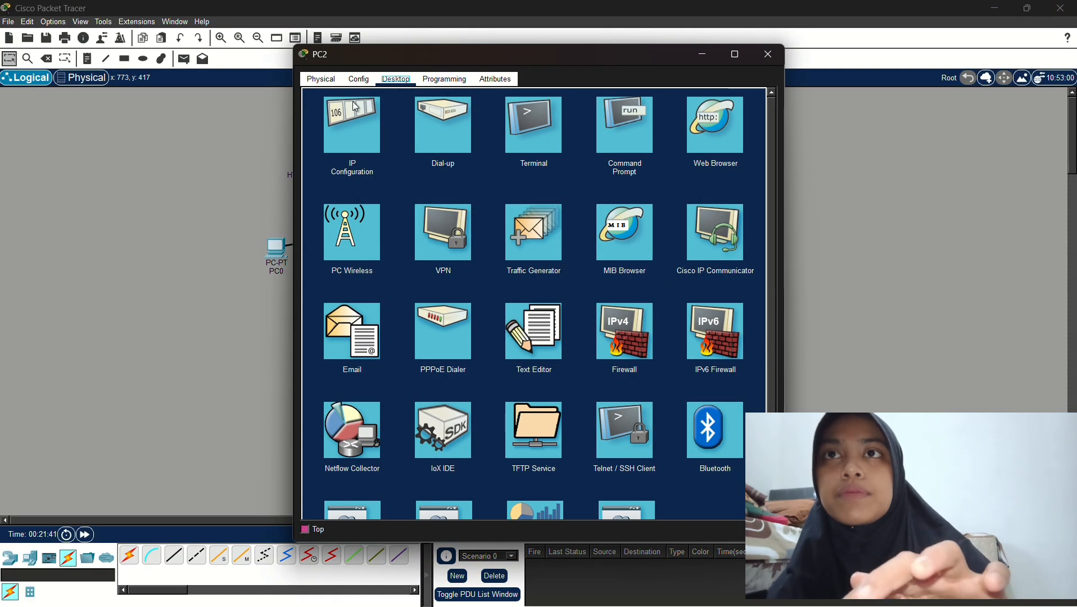
click(354, 127)
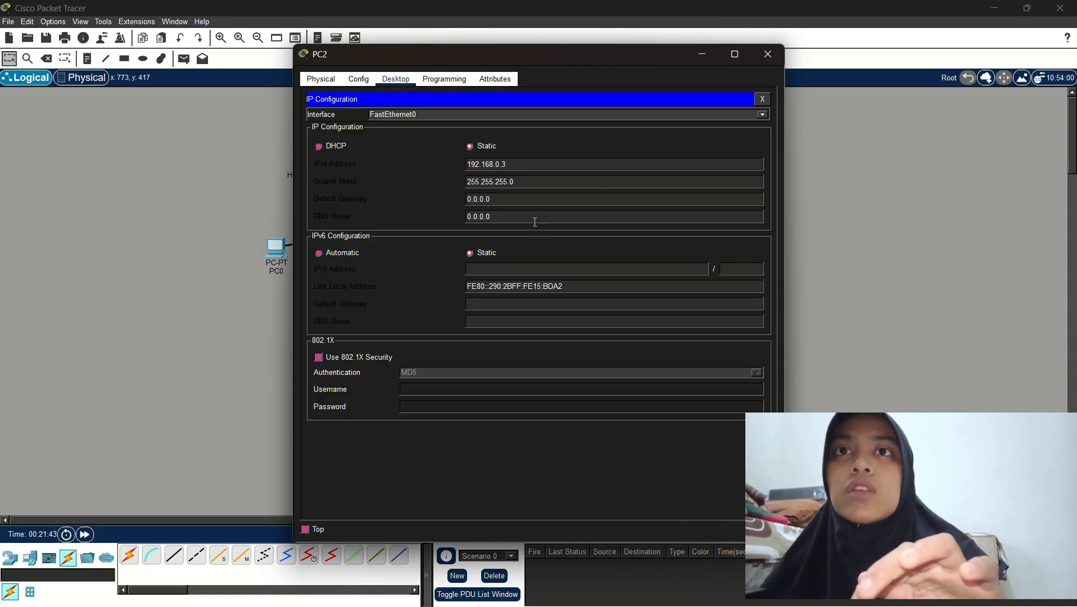
key(BackSpace)
key(BackSpace)
key(BackSpace)
key(BackSpace)
key(BackSpace)
key(BackSpace)
key(BackSpace)
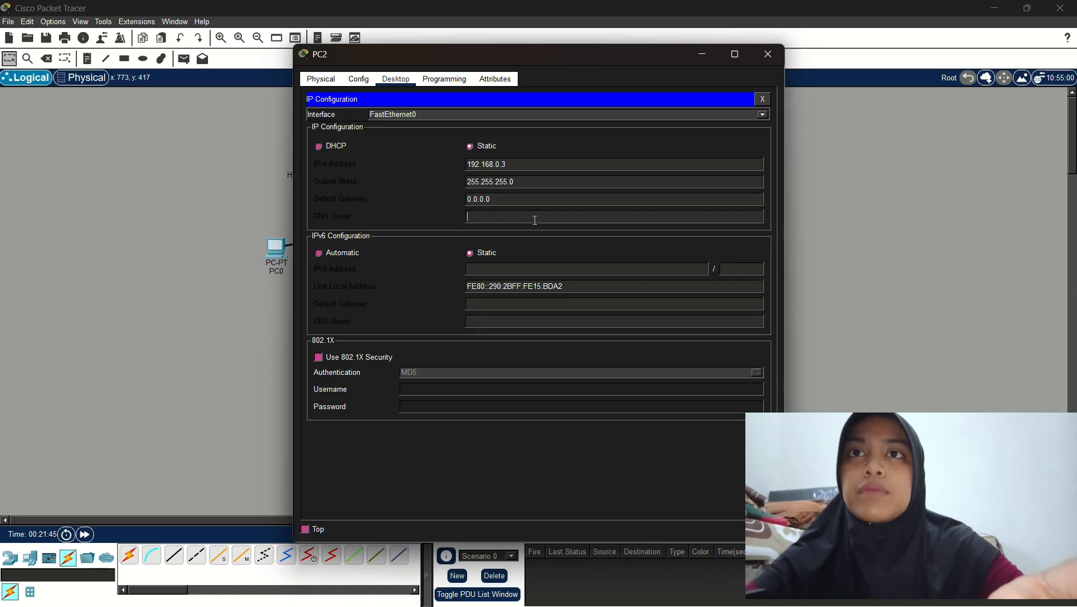
text(192.1)
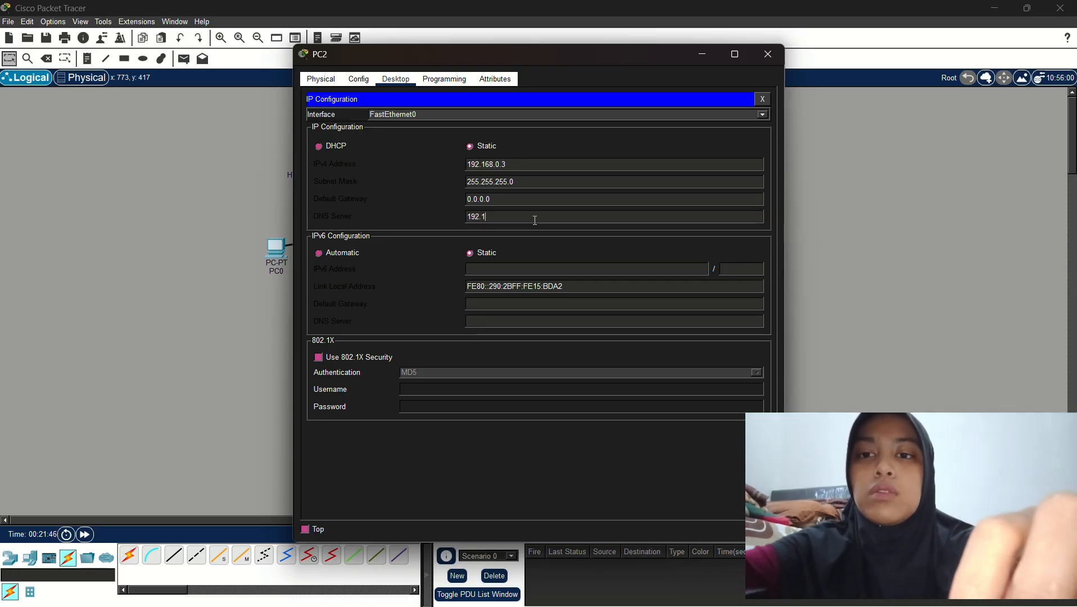
text(68.0.100)
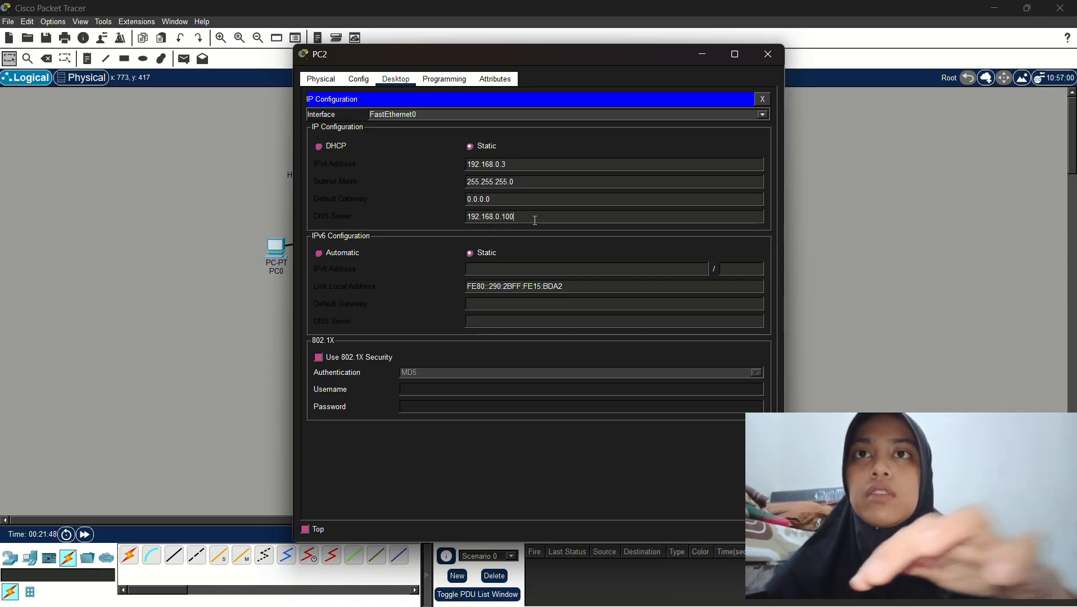
click(776, 54)
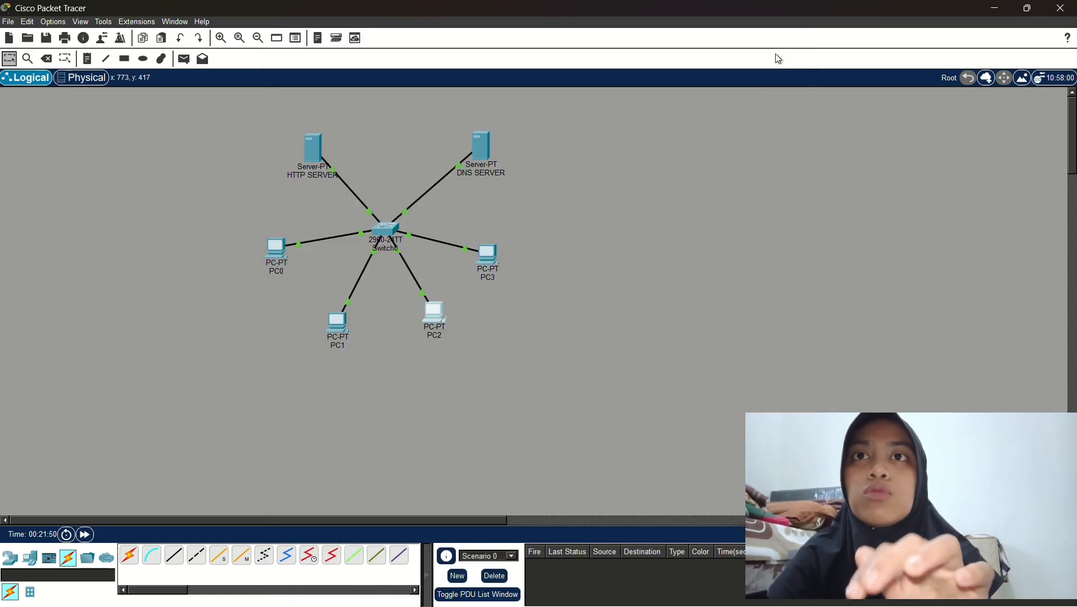
click(495, 266)
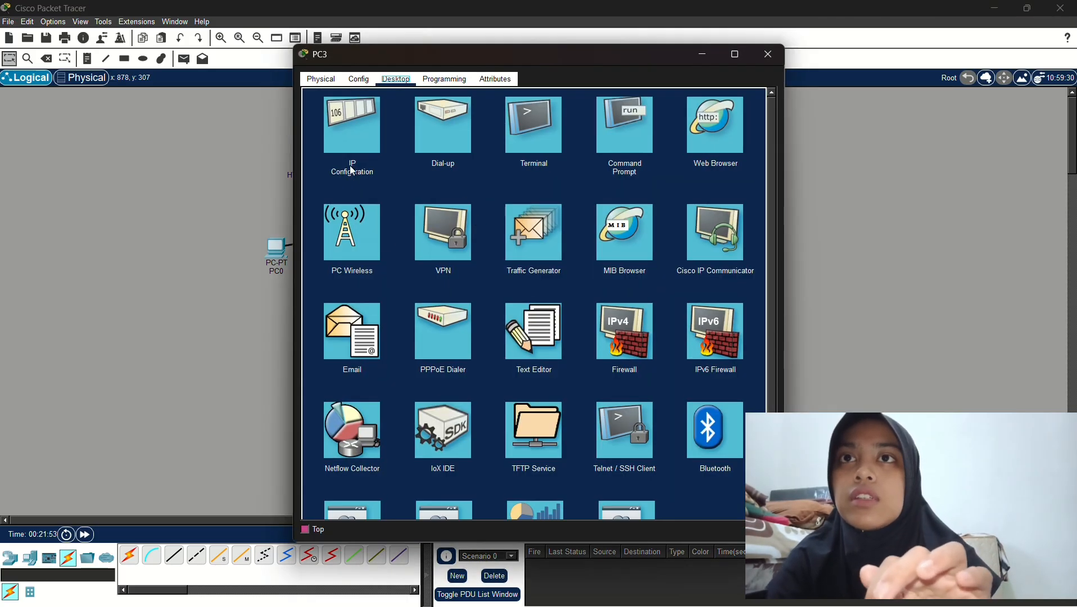
click(353, 136)
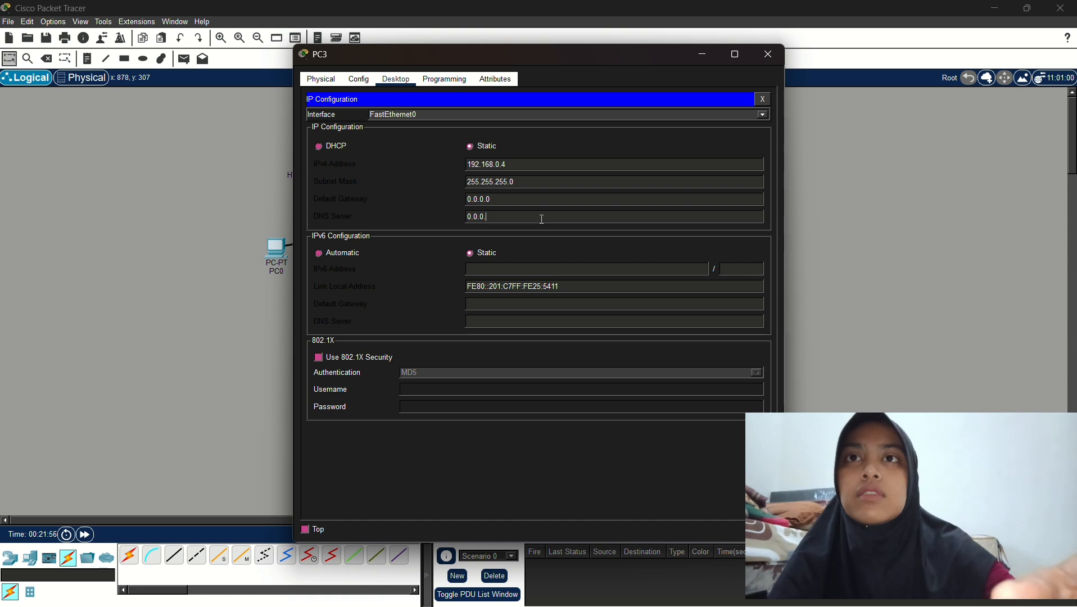
key(BackSpace)
key(BackSpace)
key(BackSpace)
key(BackSpace)
key(BackSpace)
key(BackSpace)
key(BackSpace)
text(192.1)
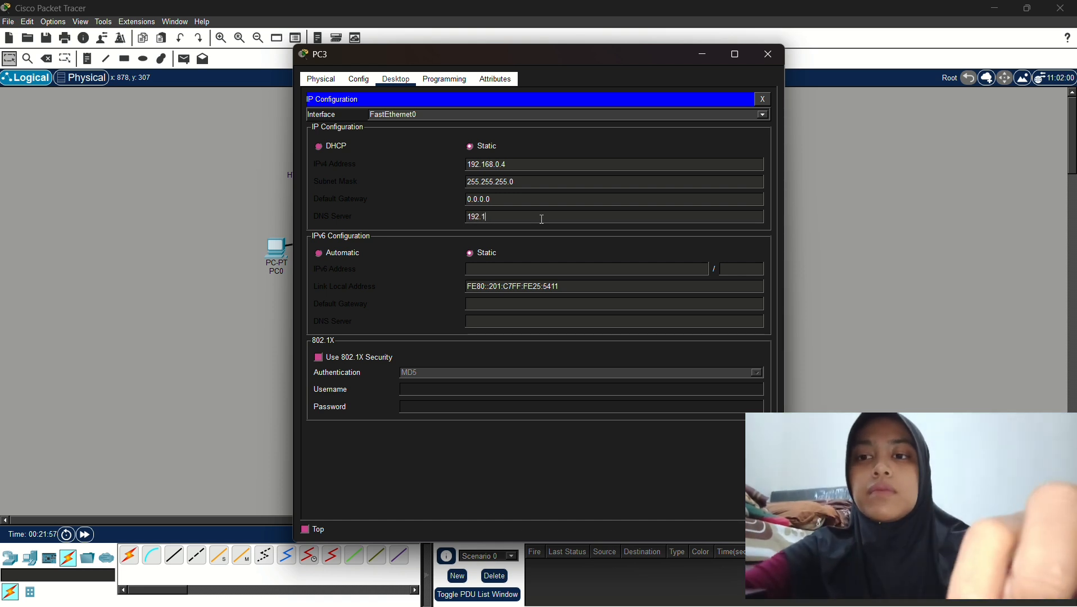
text(68.0.100)
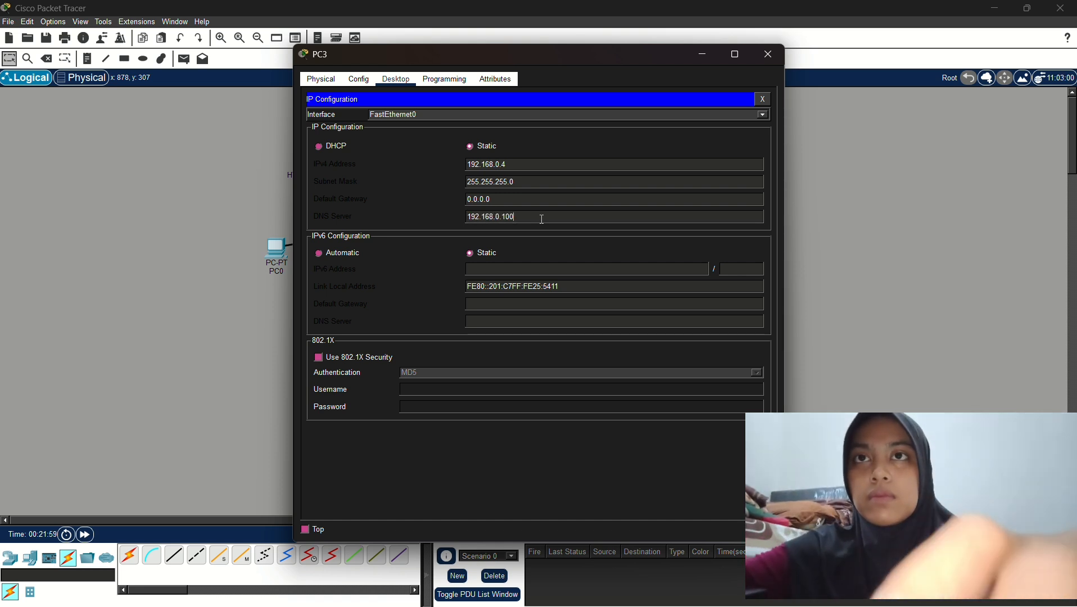
click(768, 54)
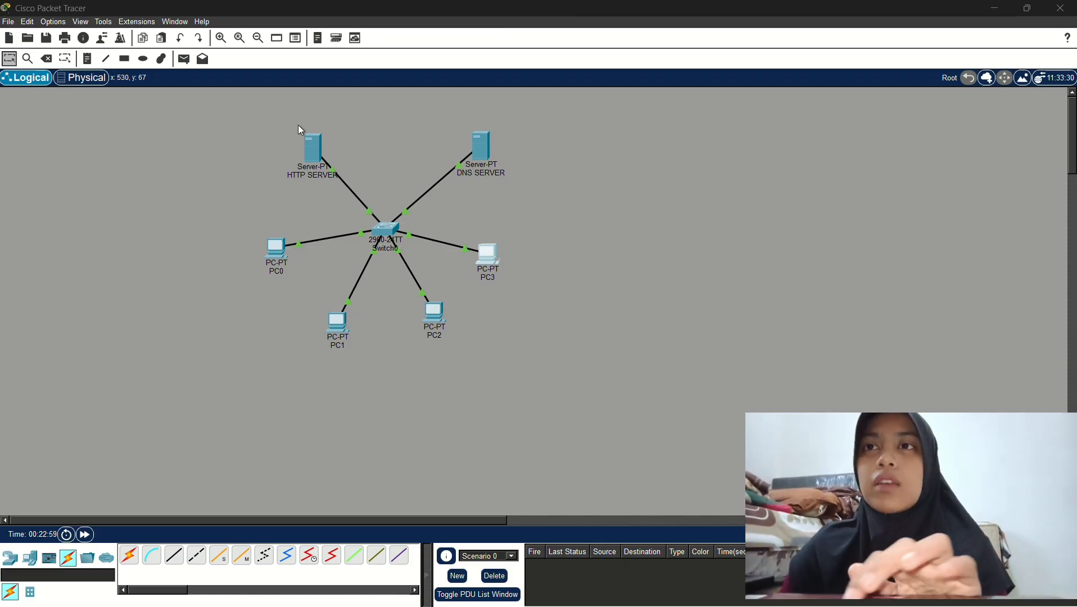
click(278, 250)
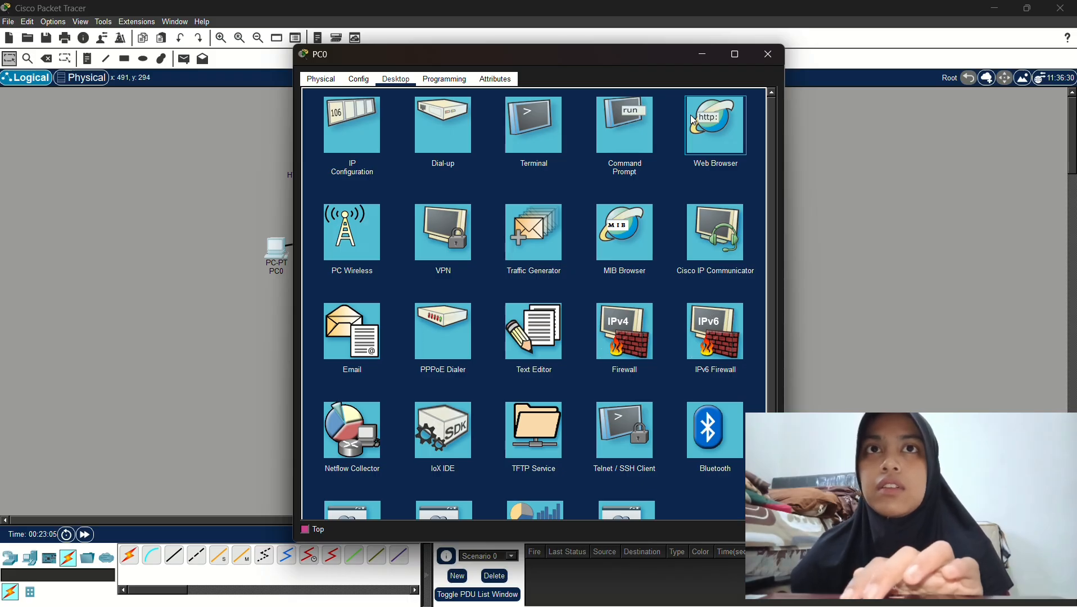
click(696, 120)
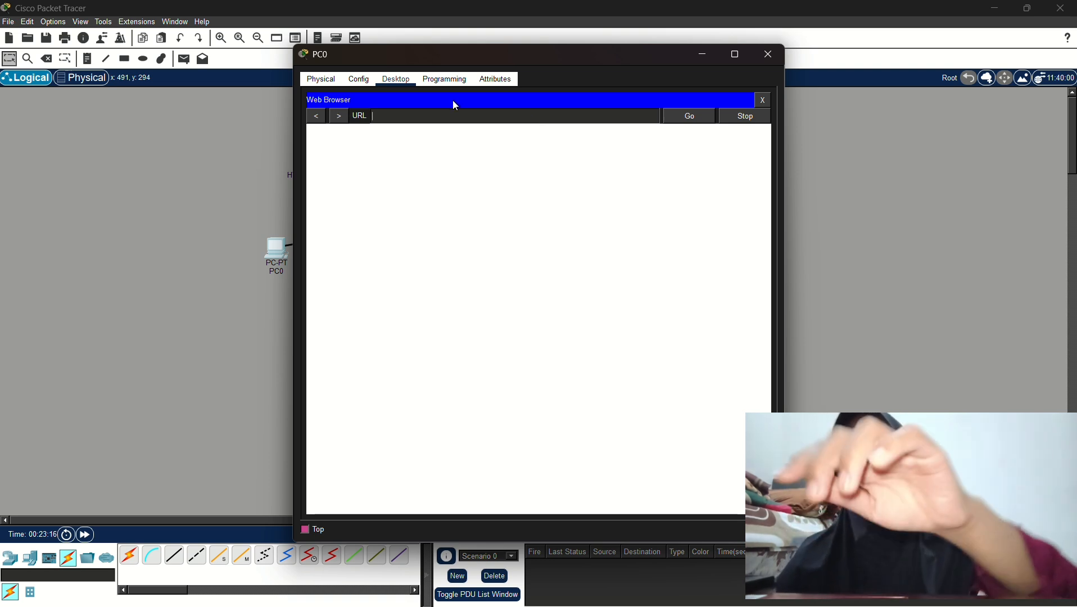
text(S)
key(Caps_Lock)
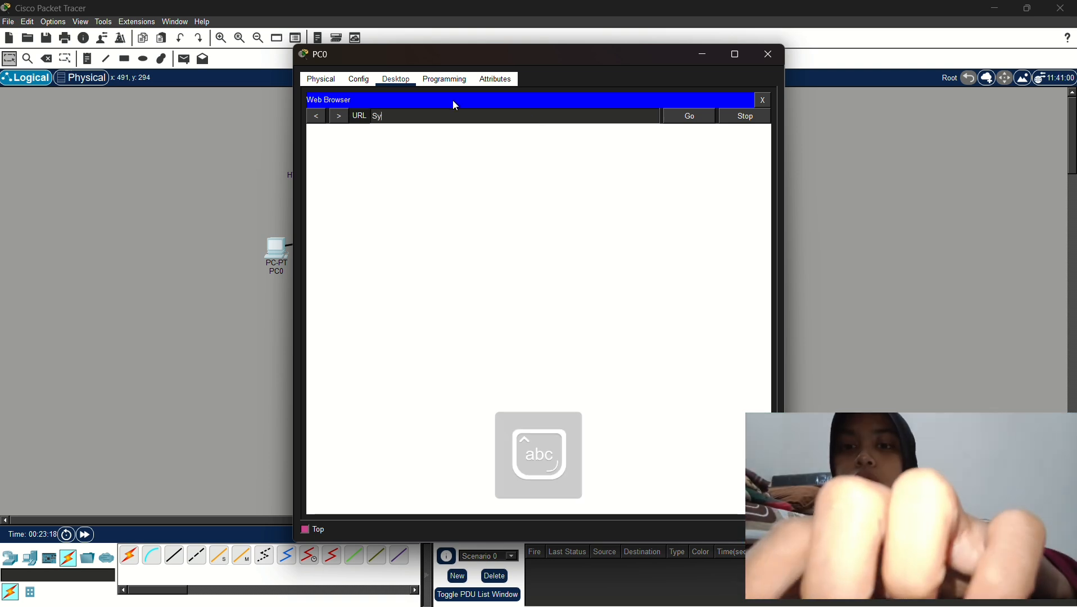
text(YAWALY)
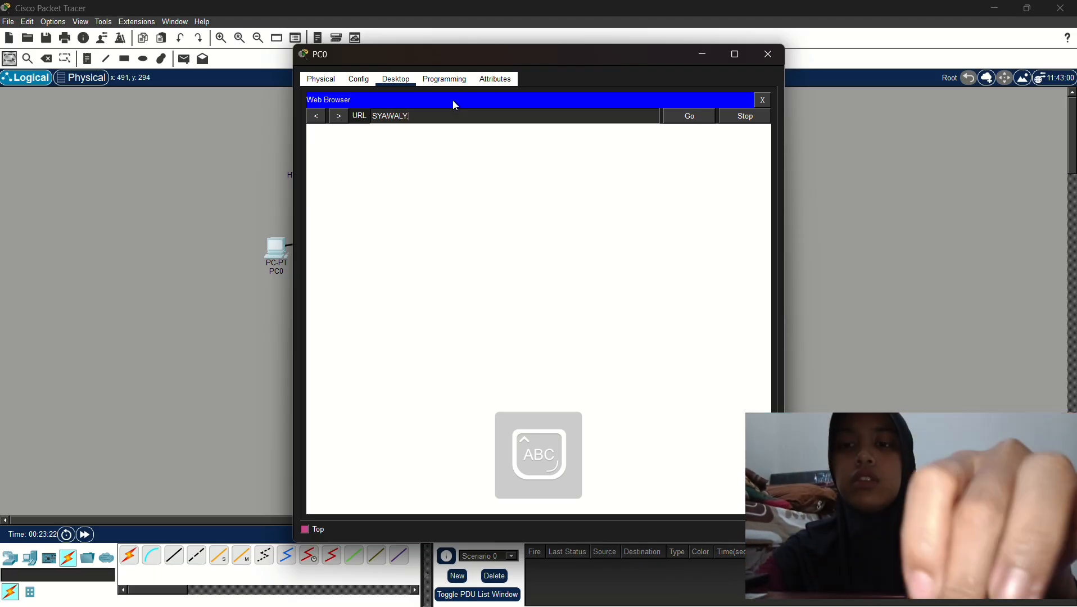
text(.COM)
key(Return)
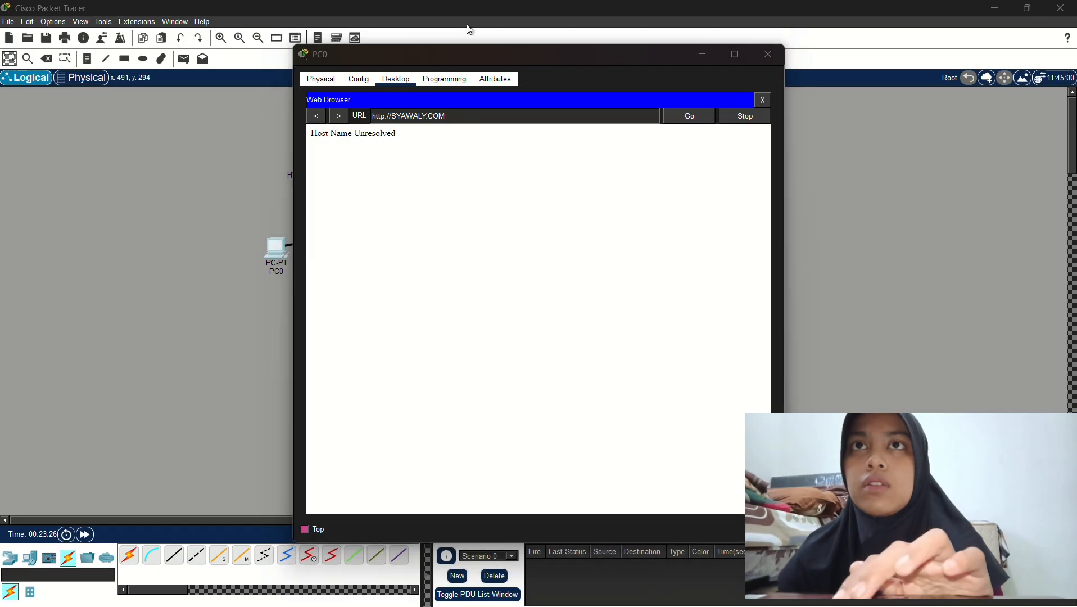
click(762, 100)
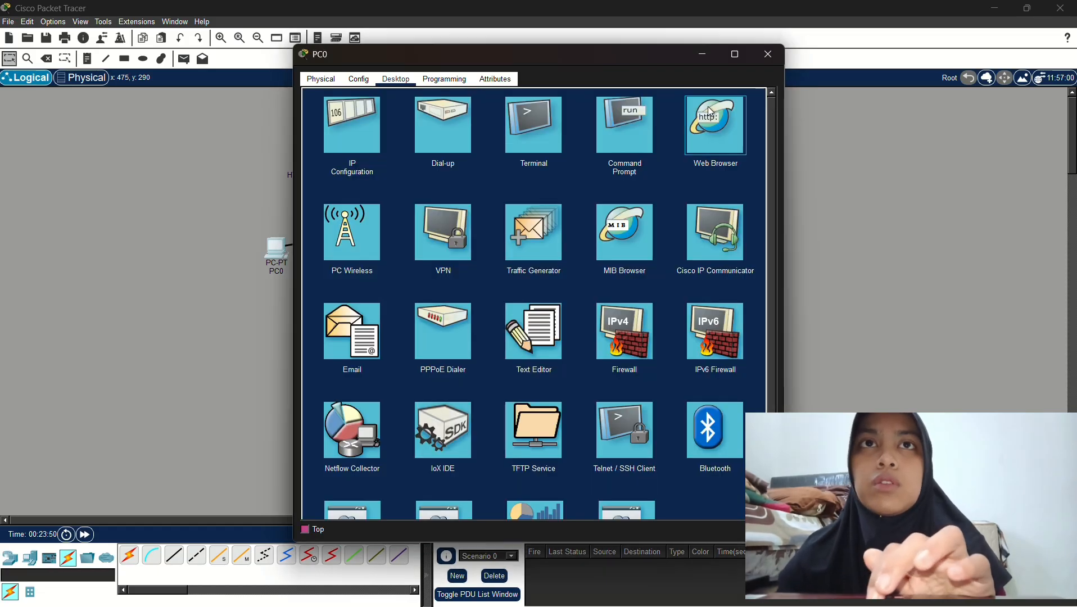
click(711, 112)
click(524, 116)
key(Return)
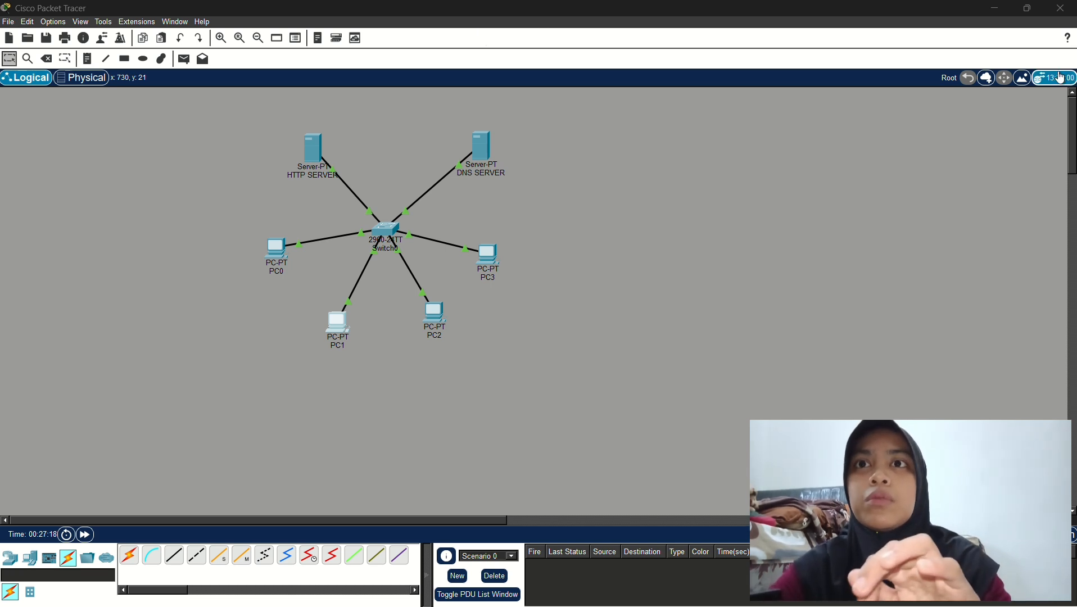
Exit Packet Tracer without saving and bring the Tugas.3 assignment page back up
key(alt+F4)
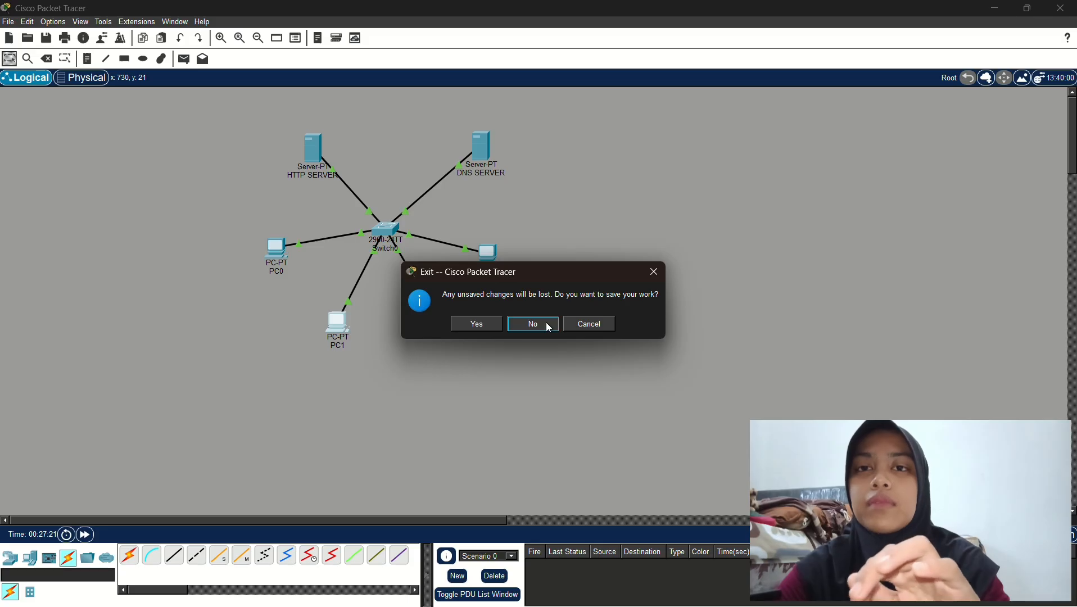
click(550, 326)
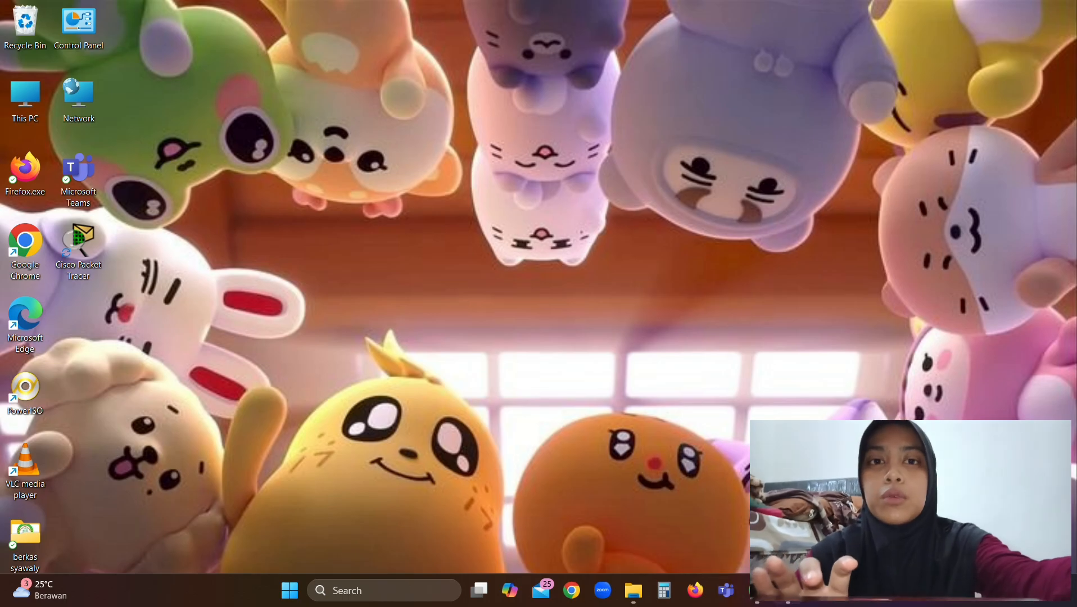
click(757, 595)
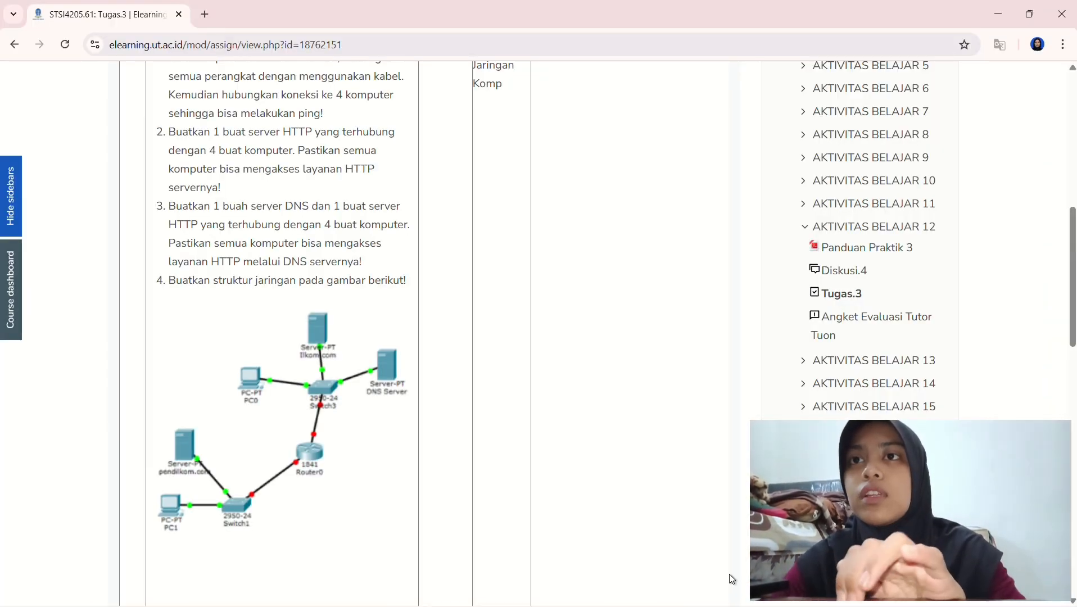
Scroll the Tugas.3 page past the network diagram to the 'Lakukan perintah berikut' task list
scroll(629, 555, down, 1)
scroll(630, 555, down, 1)
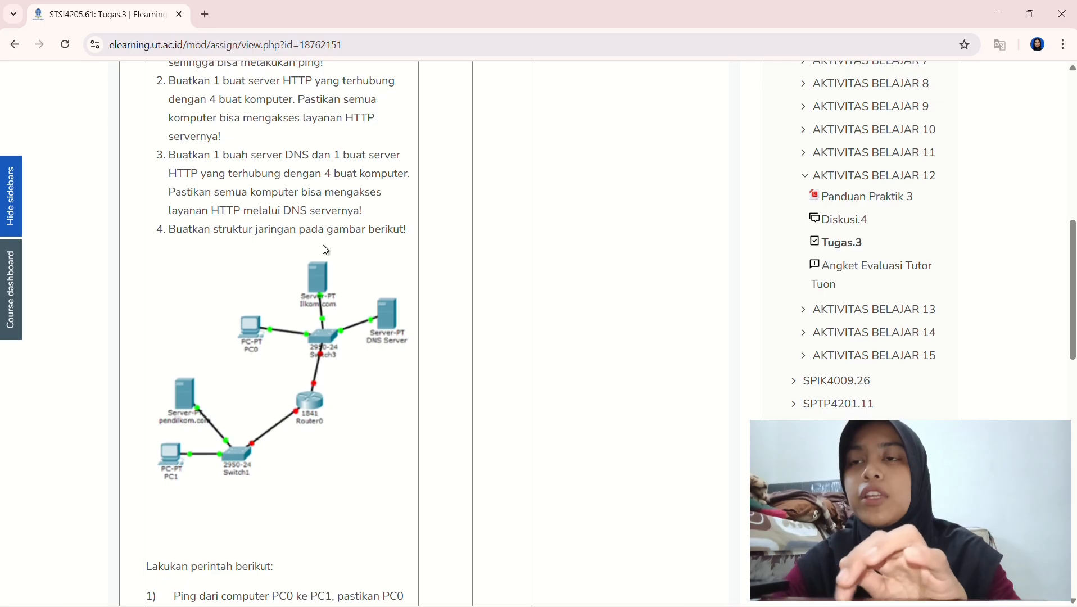
scroll(325, 247, down, 5)
scroll(315, 241, up, 2)
scroll(340, 319, down, 1)
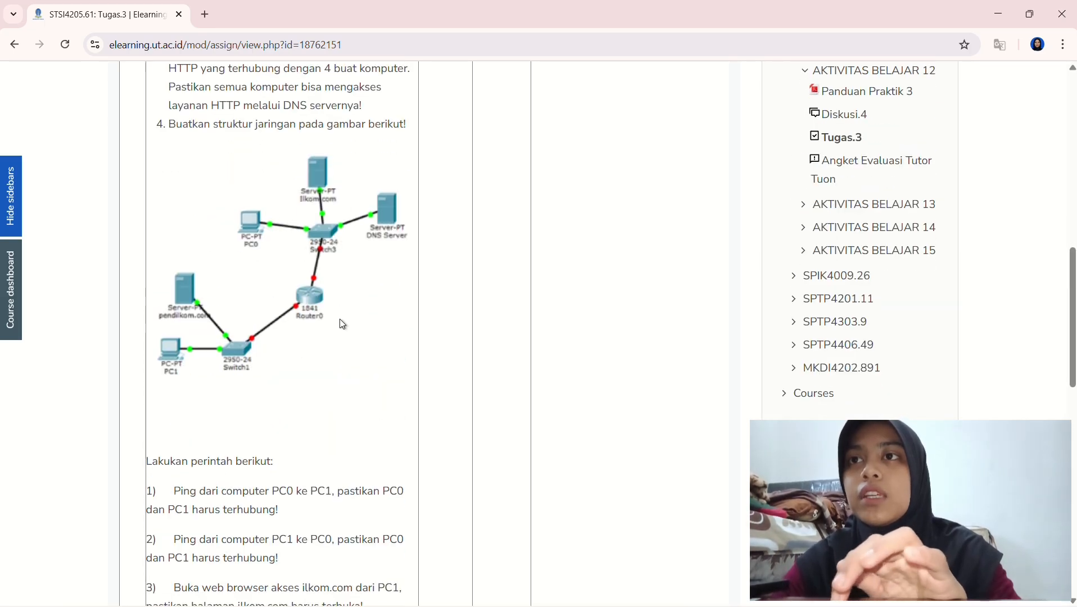
scroll(340, 320, down, 1)
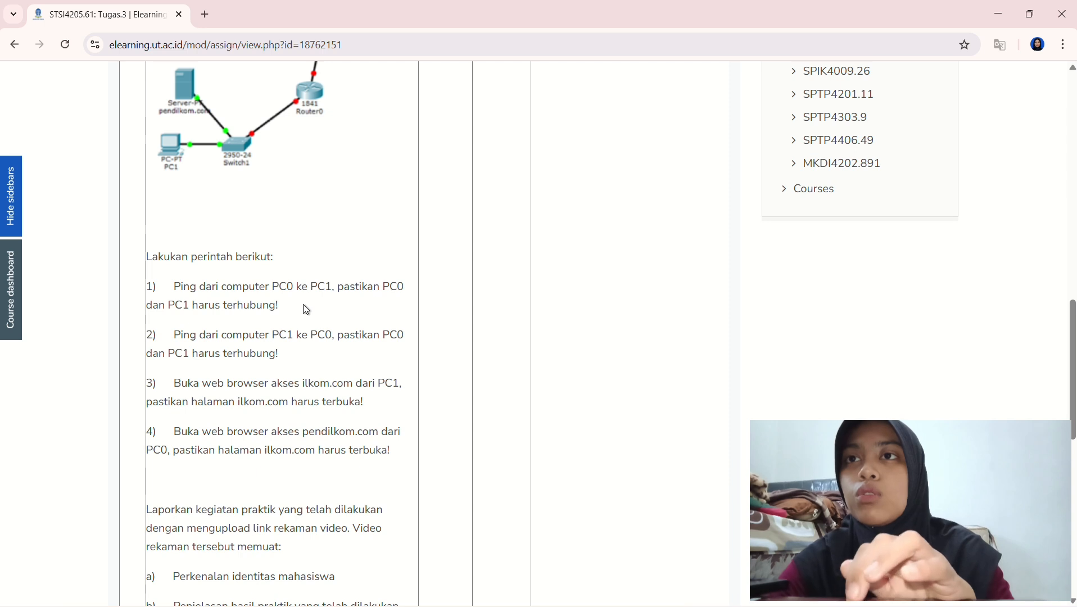
scroll(321, 328, down, 1)
scroll(321, 328, down, 1)
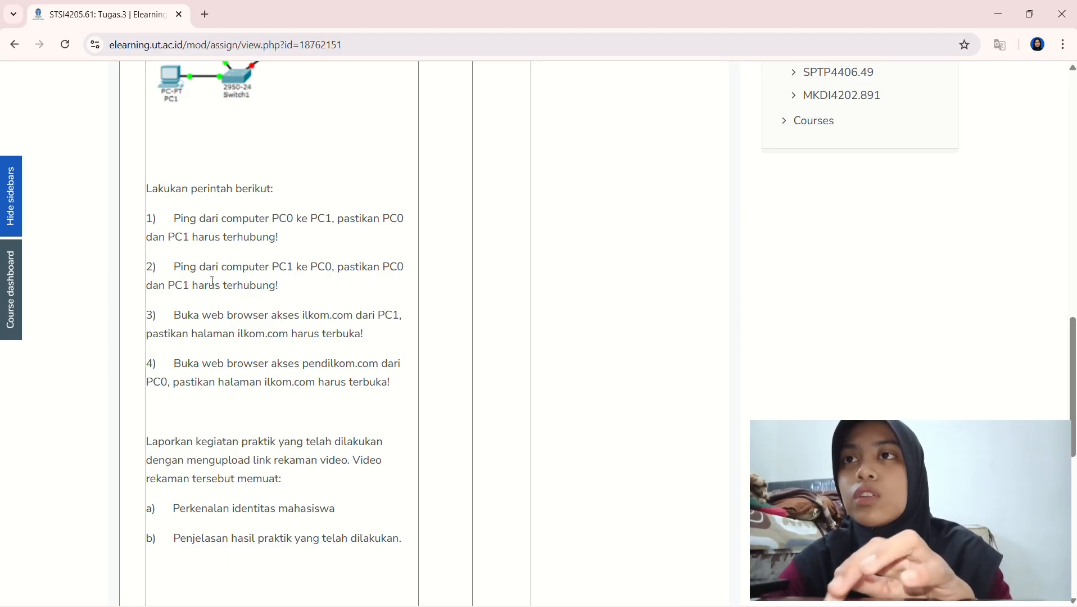
scroll(296, 305, down, 1)
scroll(281, 290, down, 2)
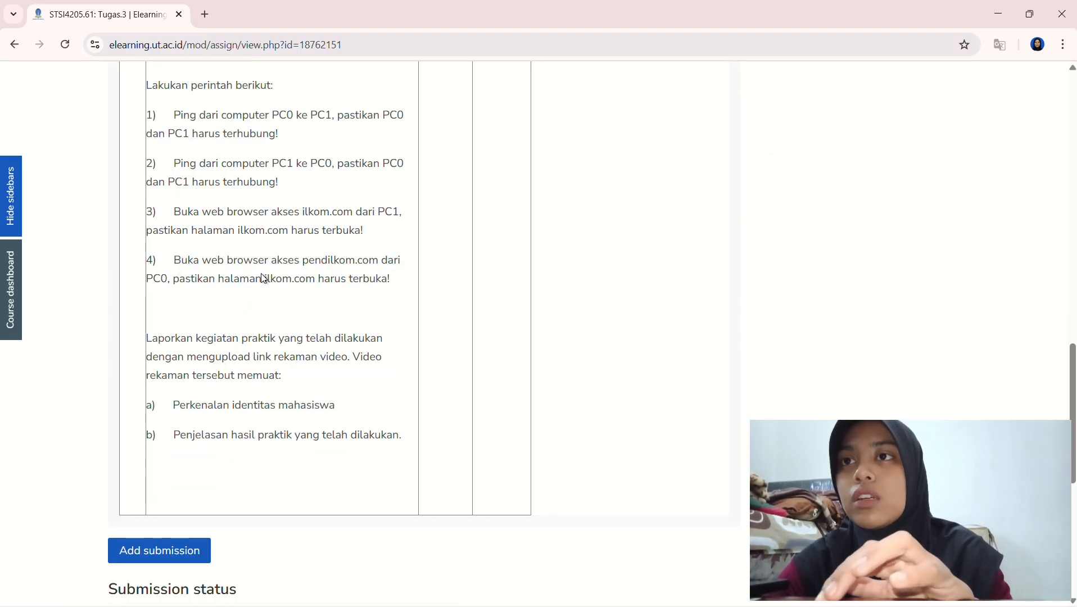
scroll(261, 274, up, 2)
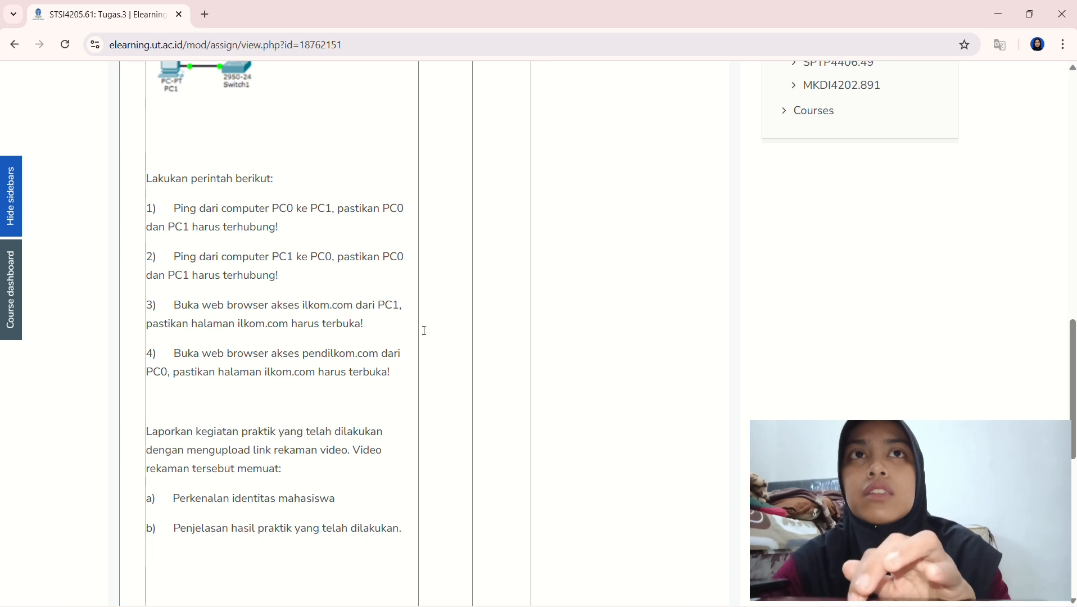
Minimize Chrome and launch Cisco Packet Tracer from the Windows Search recent list
click(996, 13)
mouse_move(393, 588)
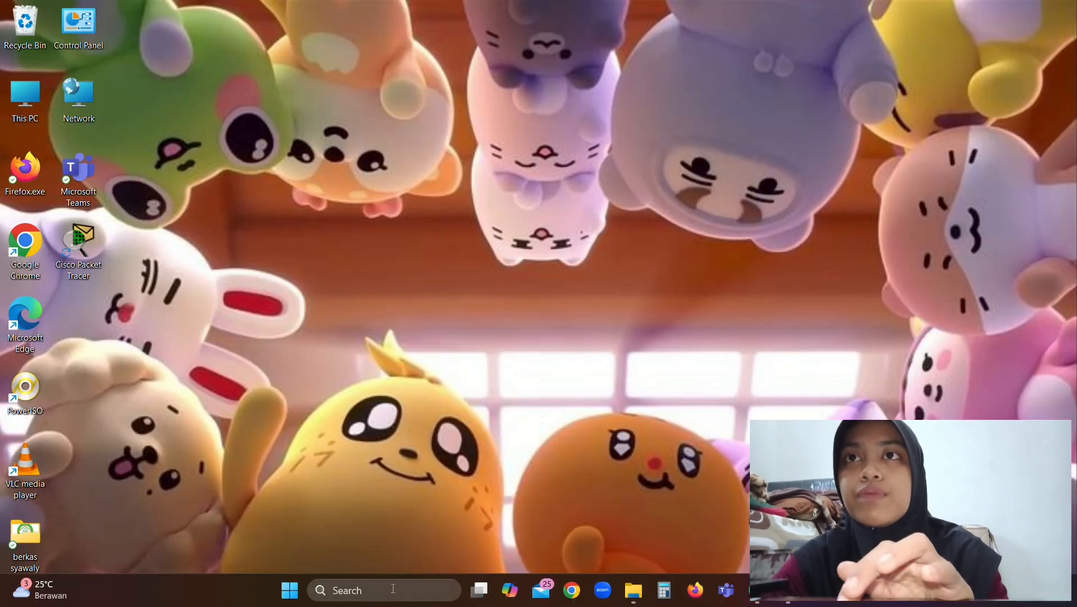
click(423, 595)
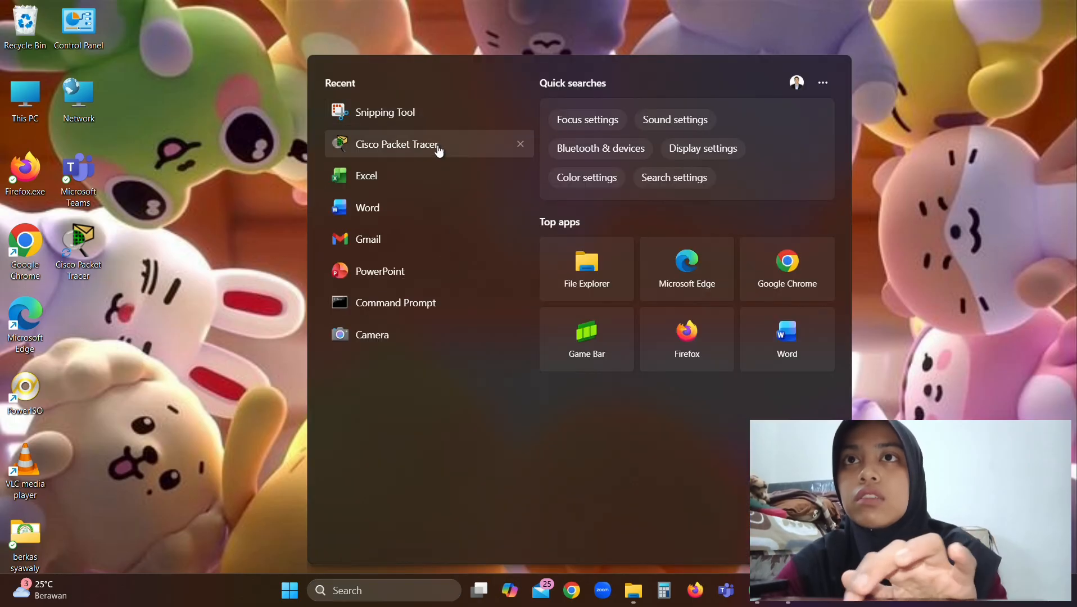
click(440, 147)
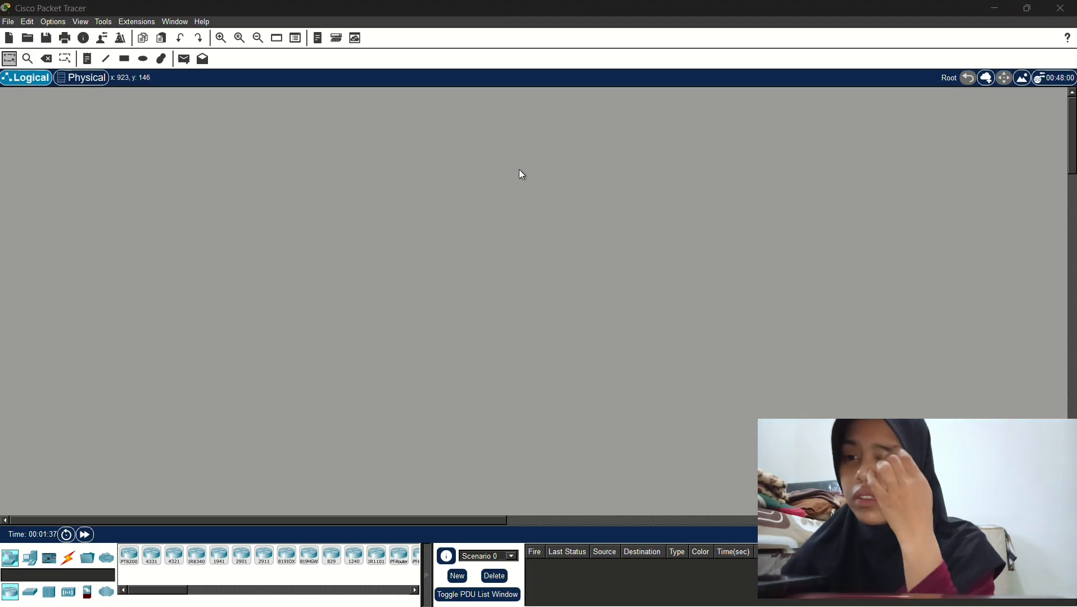
Place Server0, Server1 and PC0 on the canvas, with the PC left of the servers
click(35, 566)
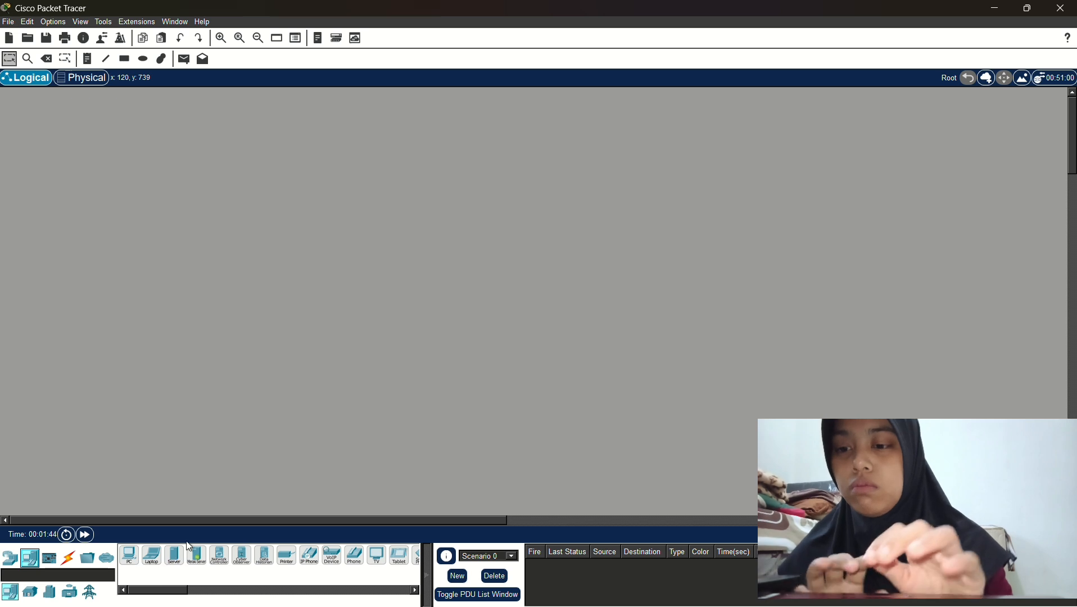
drag(179, 553, 672, 143)
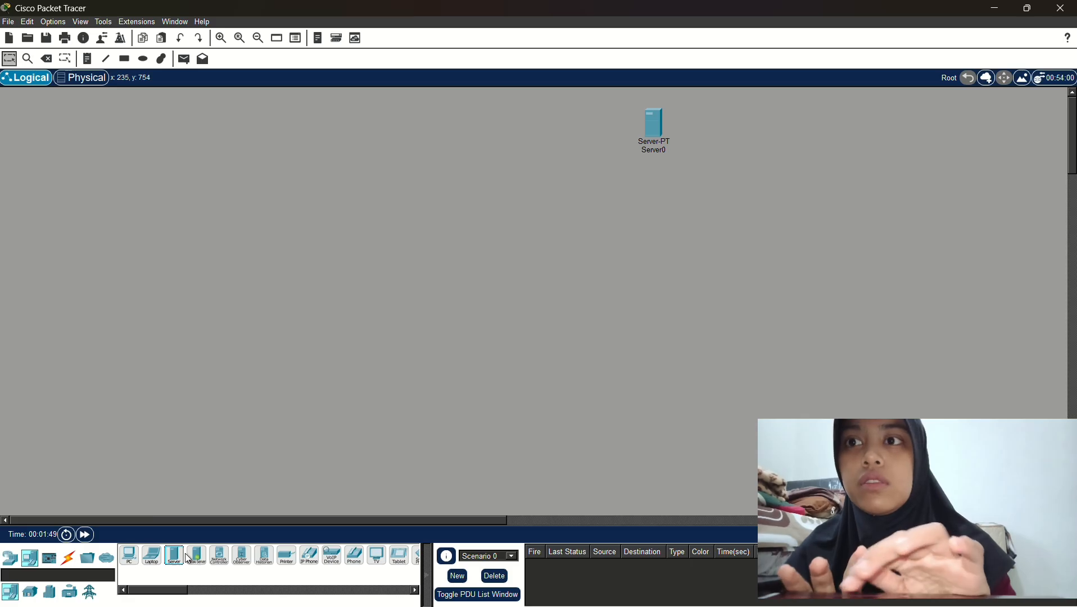
drag(179, 562, 850, 221)
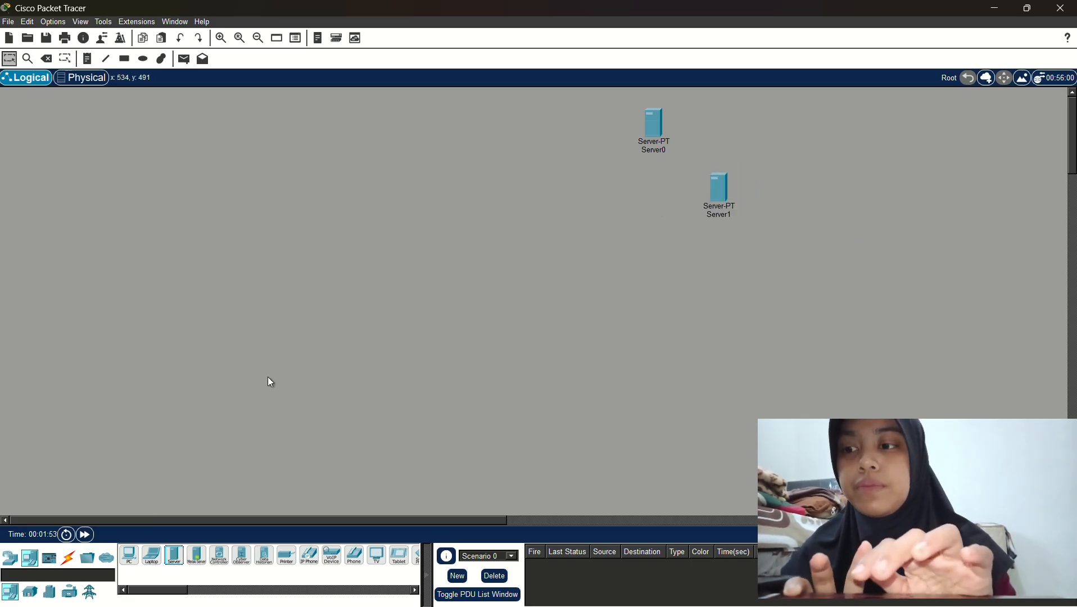
click(129, 562)
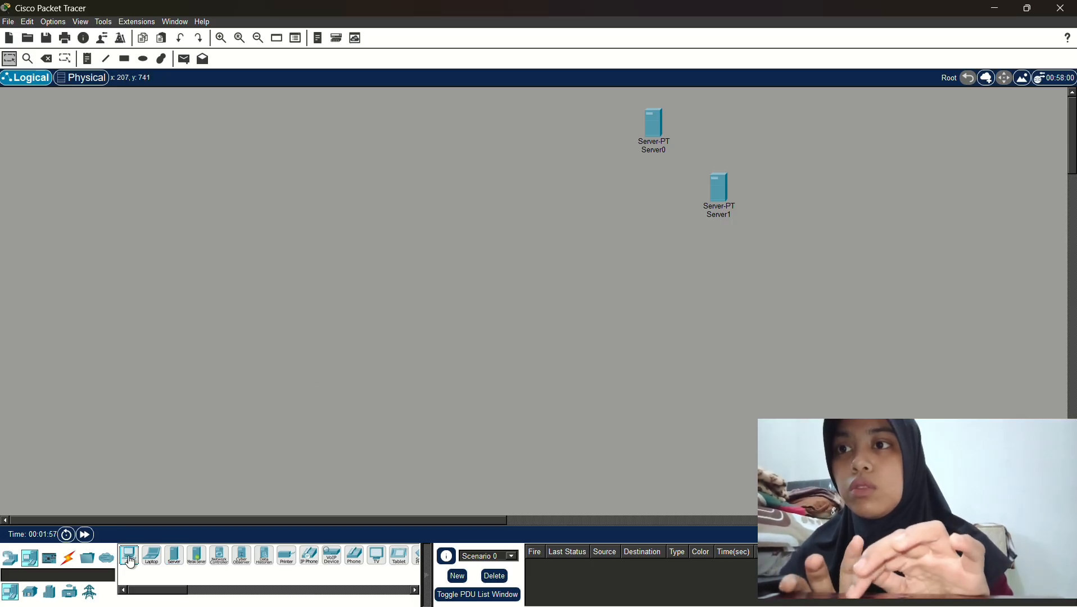
drag(133, 566, 299, 355)
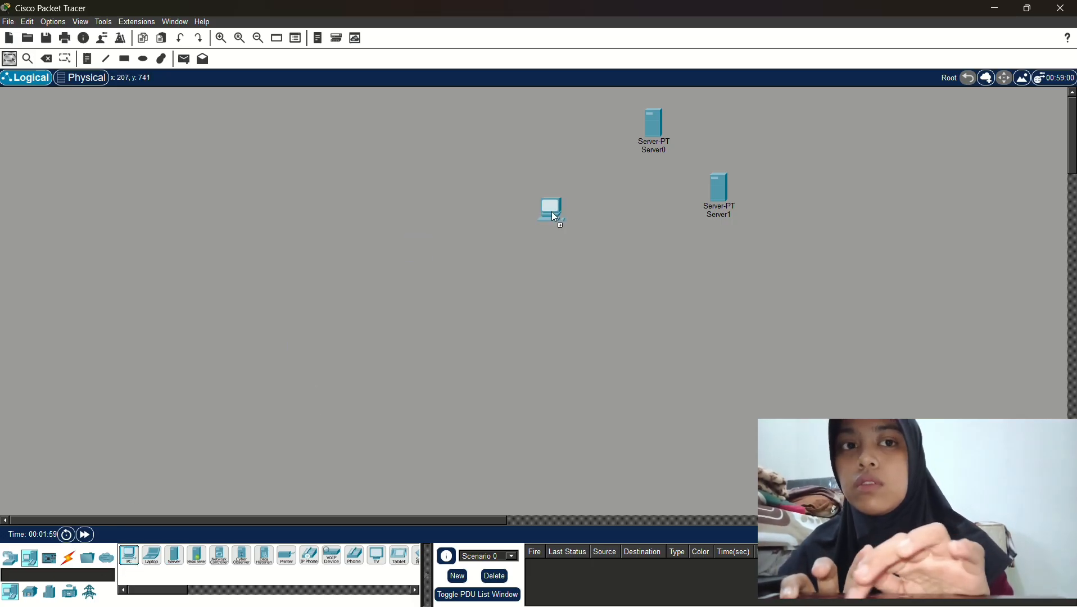
drag(554, 184, 550, 186)
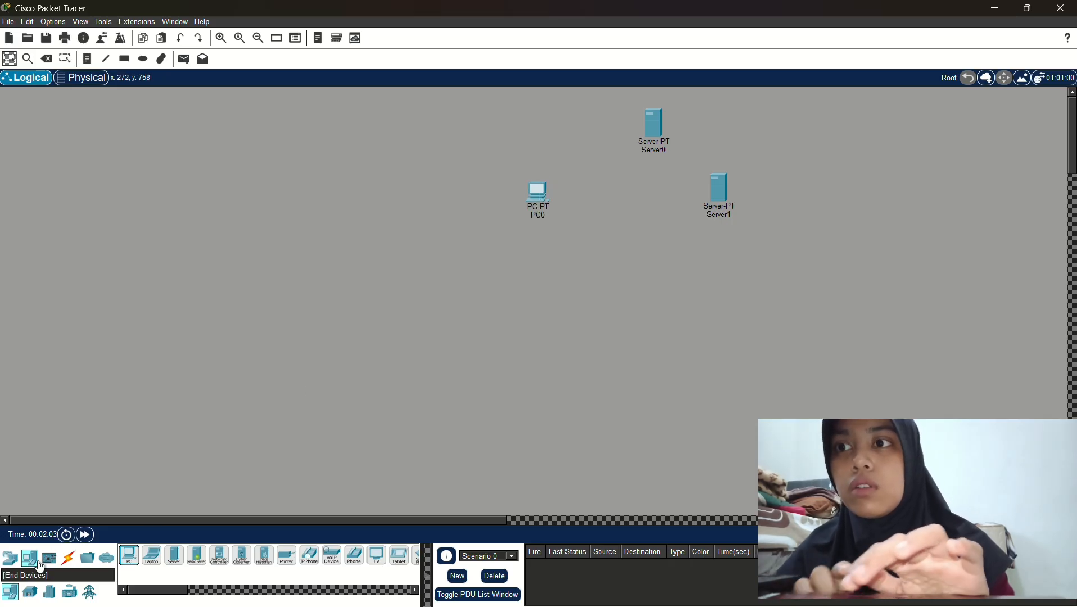
Add a 2960-24TT switch, Switch0, below the PC and servers
click(18, 564)
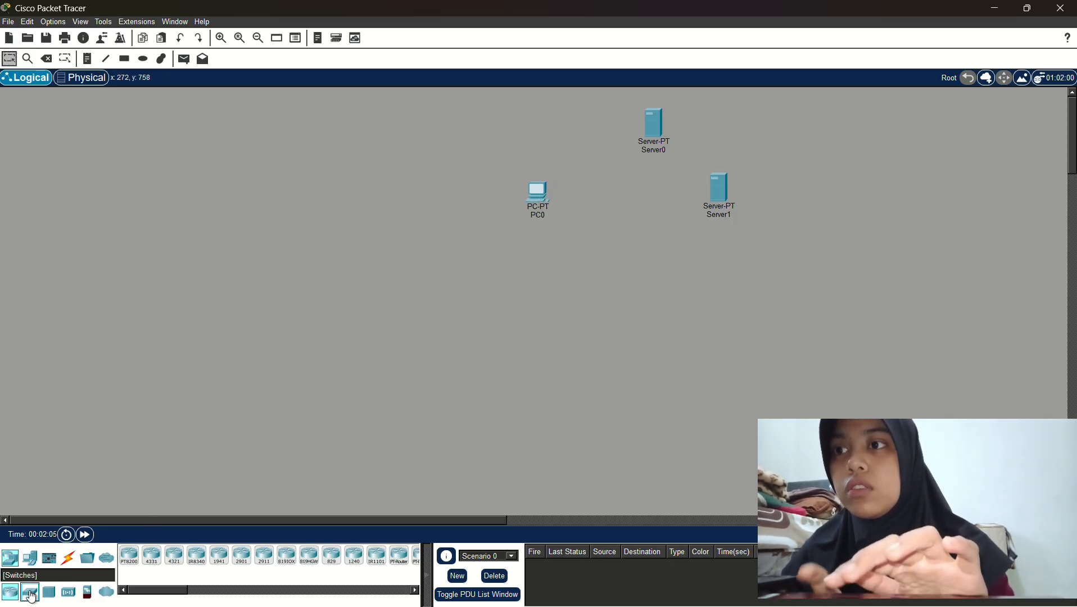
drag(30, 592, 362, 419)
drag(626, 238, 627, 238)
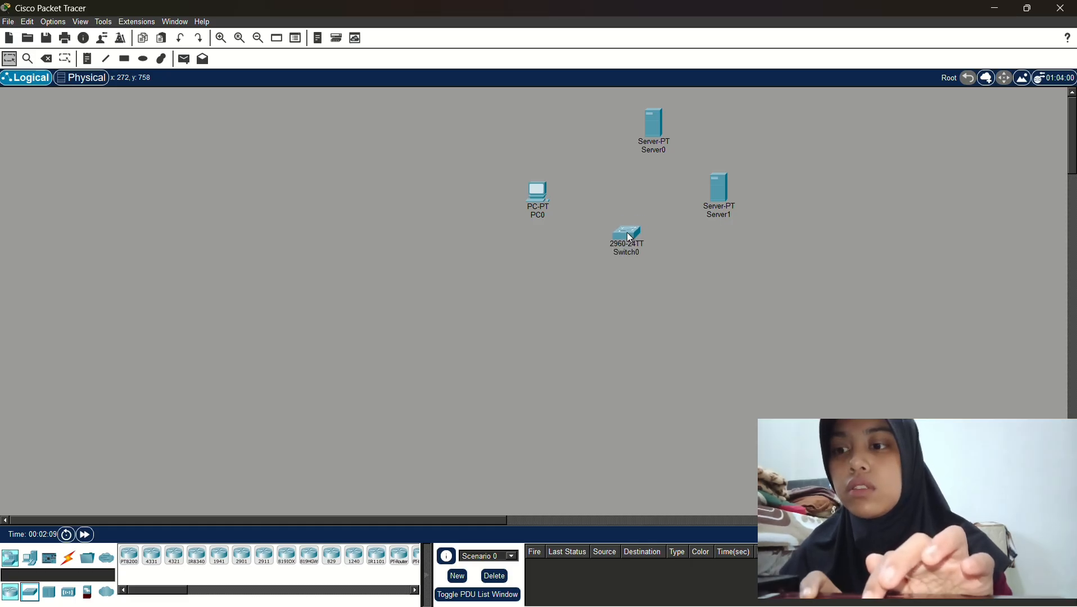
Cable PC0, Server0 and Server1 to Switch0 using automatic connections
click(68, 558)
click(130, 555)
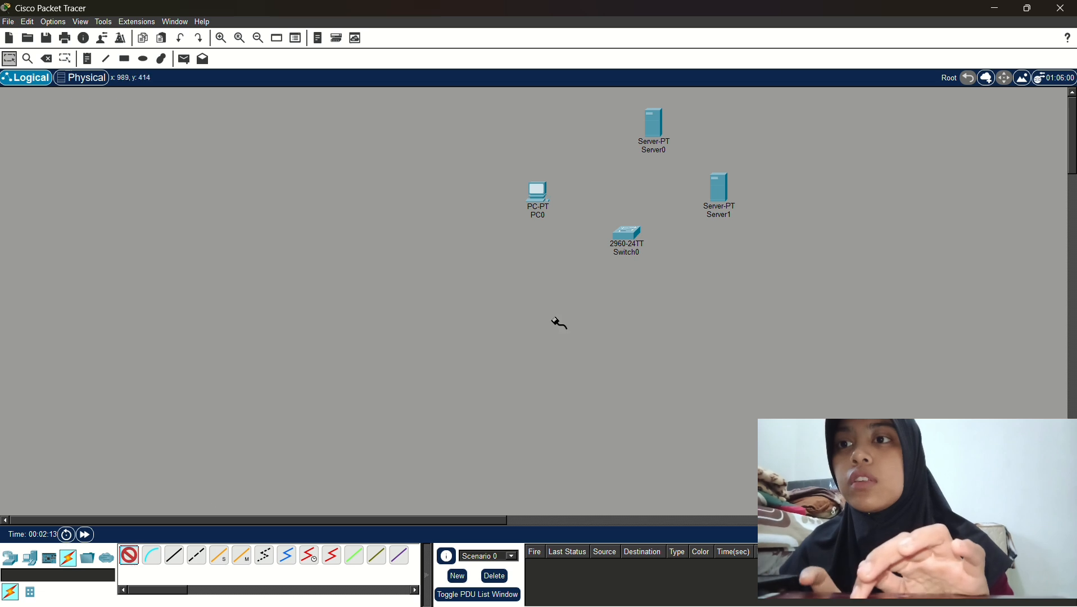
click(541, 214)
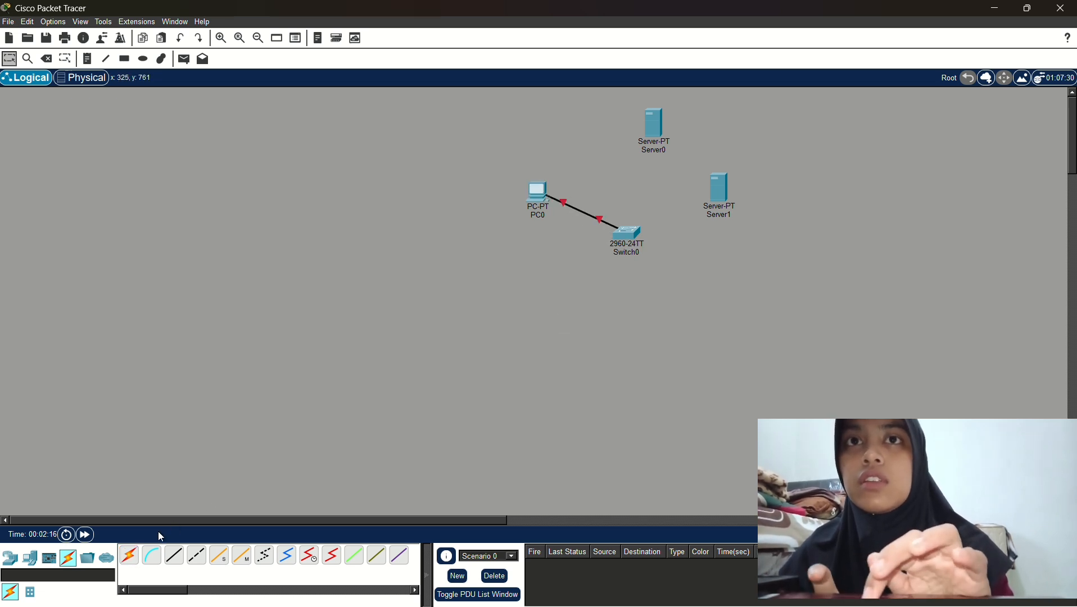
click(129, 556)
click(634, 233)
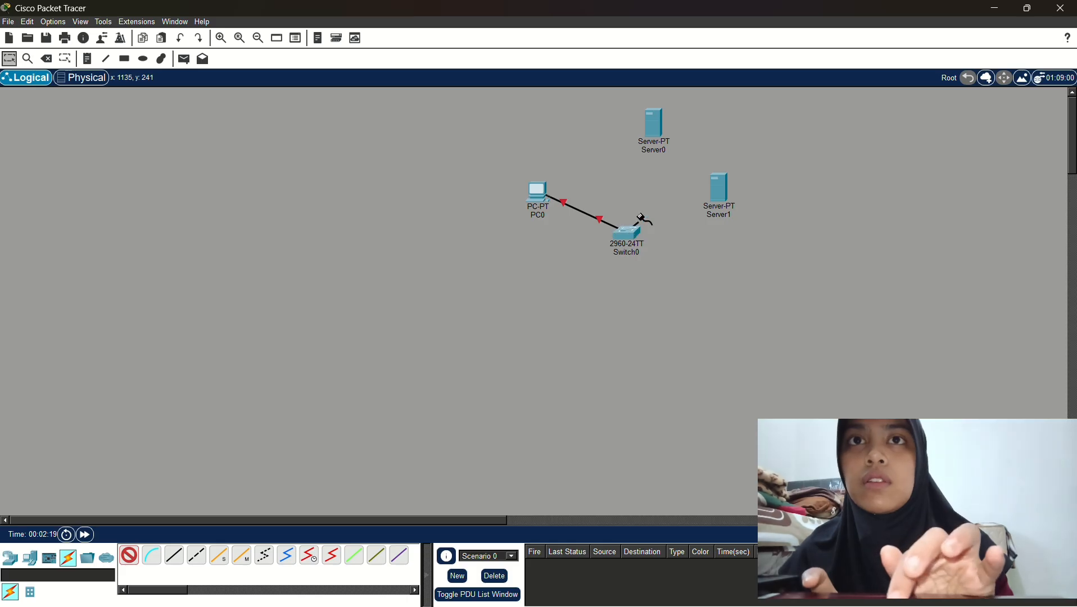
click(654, 123)
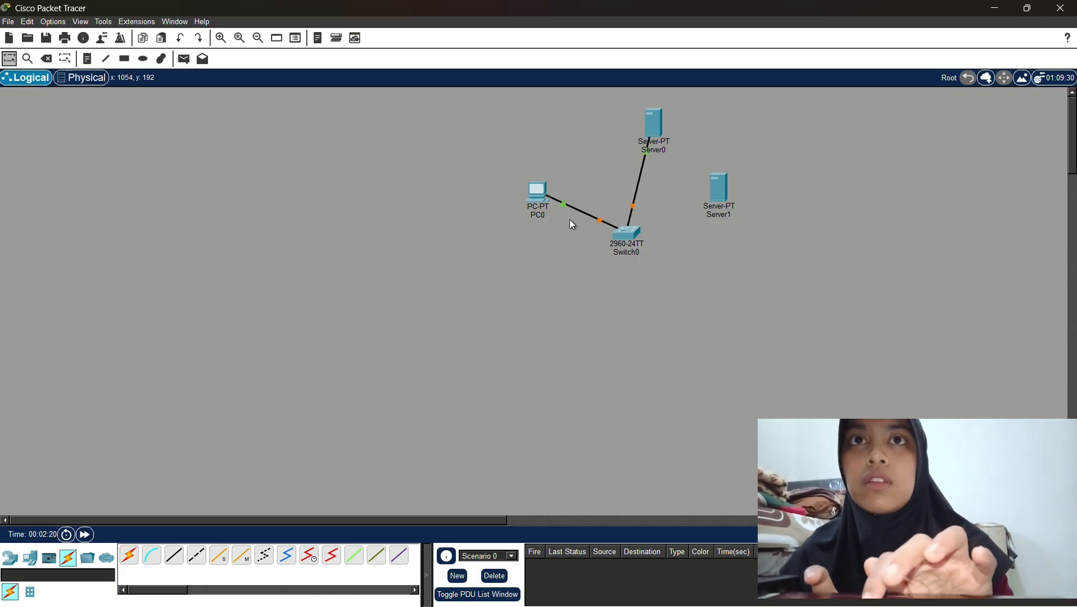
click(129, 555)
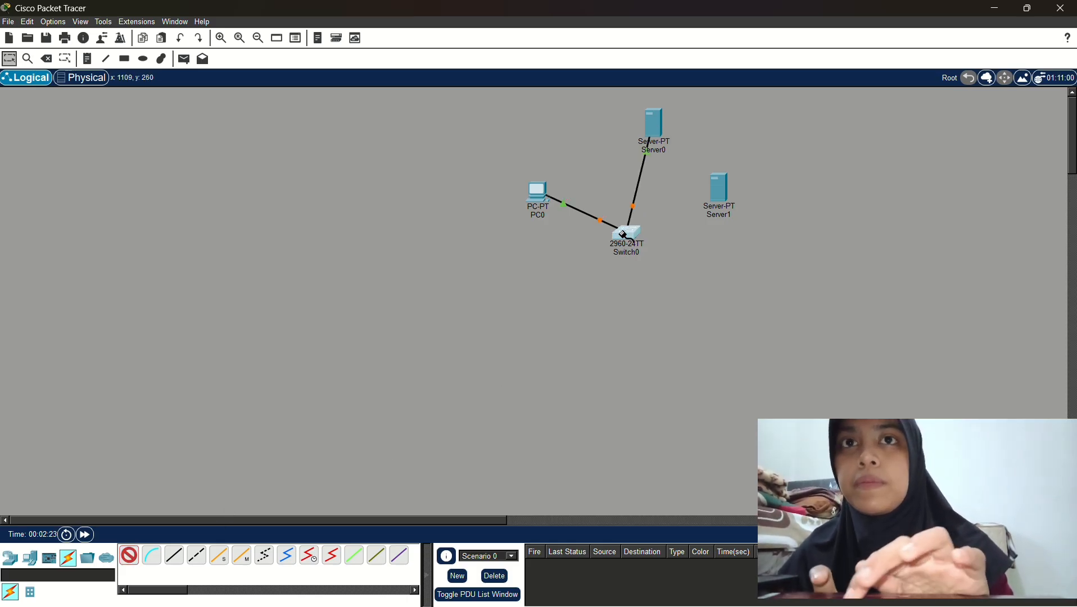
click(635, 231)
click(713, 192)
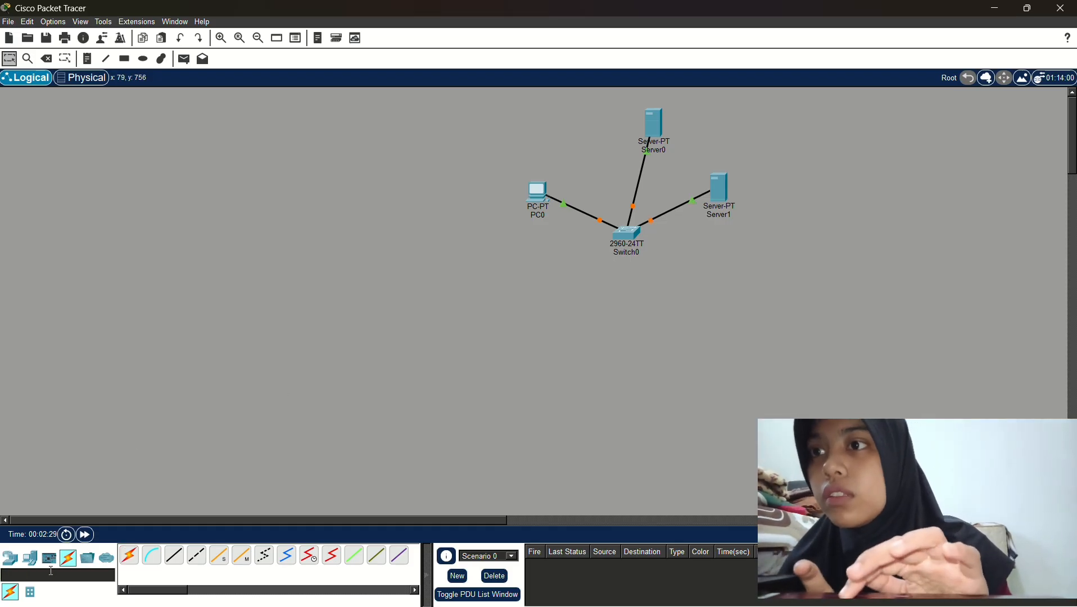
Place a generic router, Router0, below Switch0
click(32, 558)
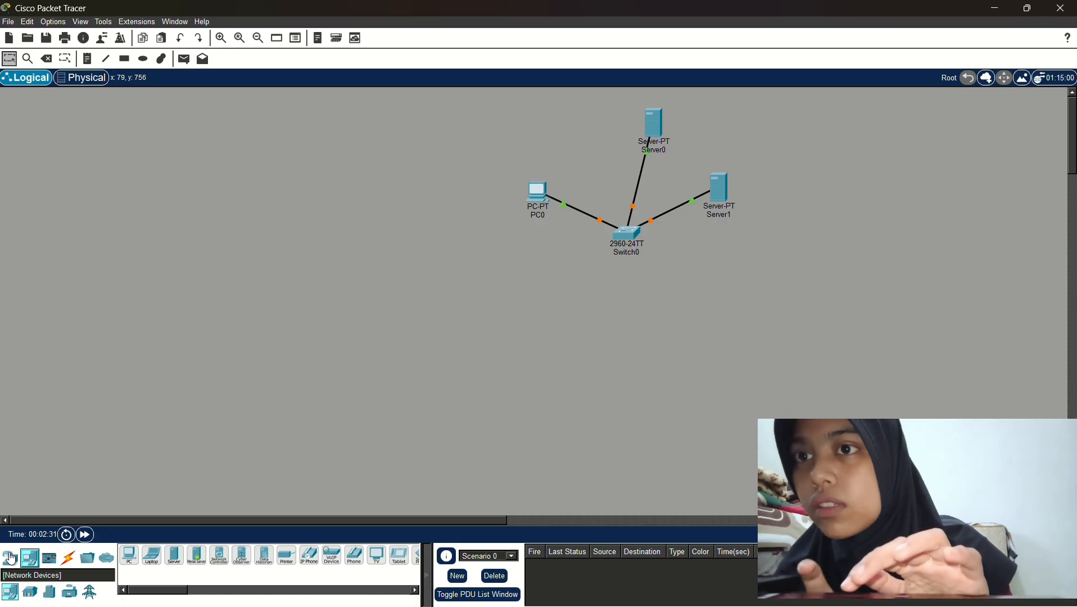
click(10, 559)
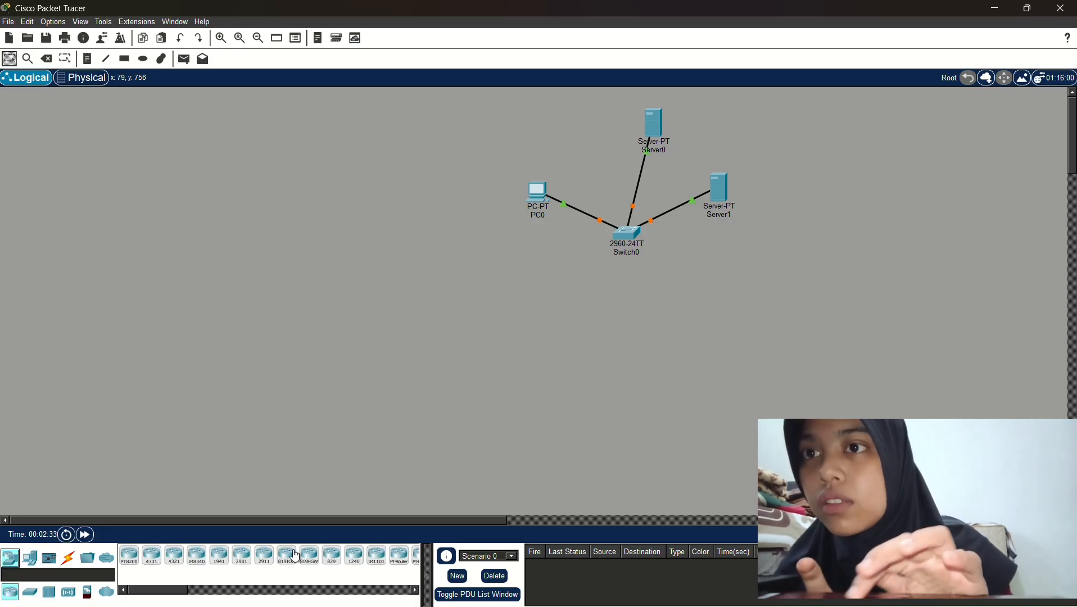
scroll(297, 556, down, 5)
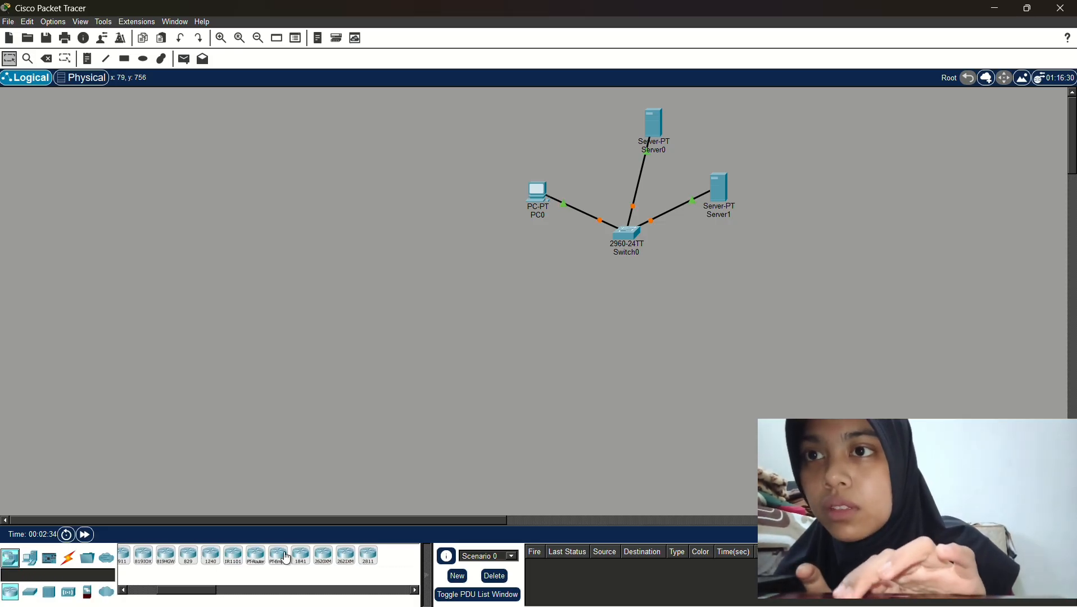
drag(258, 565, 413, 487)
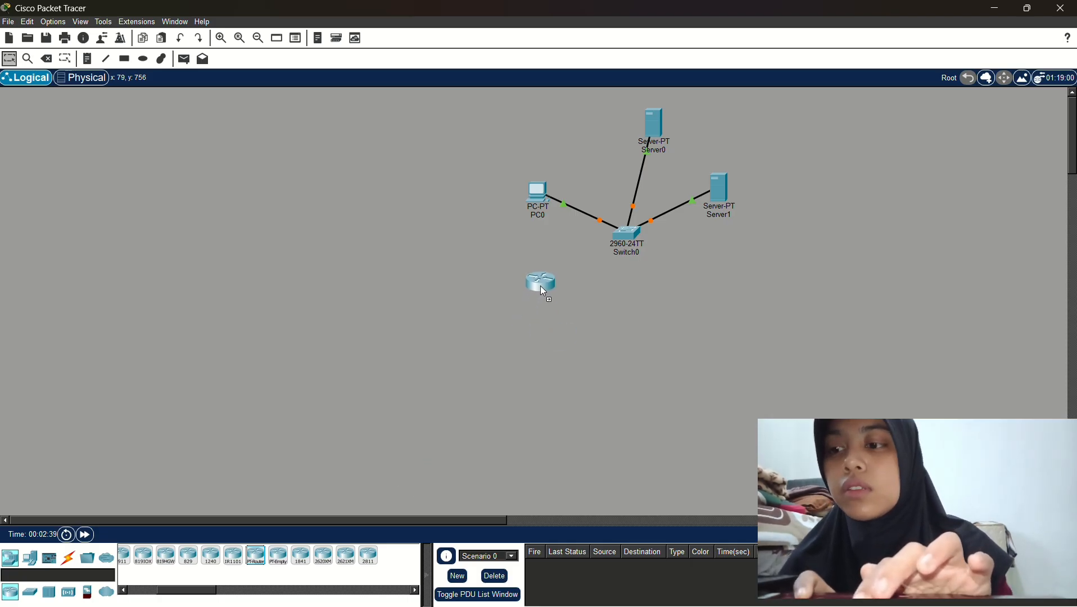
click(540, 285)
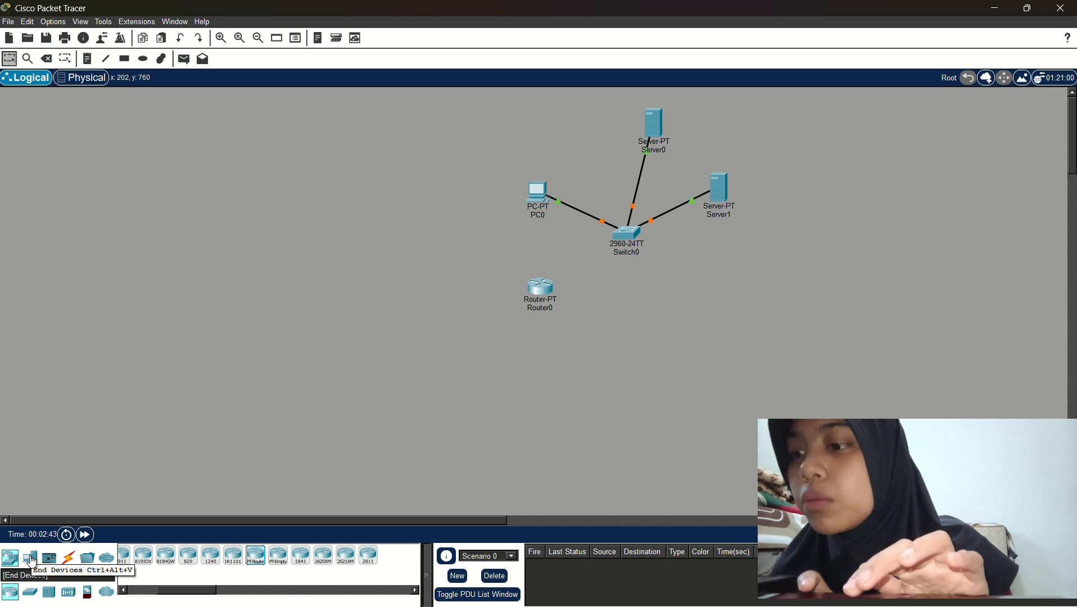
Add PC1 left of Router0 and Server2 below PC1, shifting PC1 further left
click(32, 559)
click(129, 555)
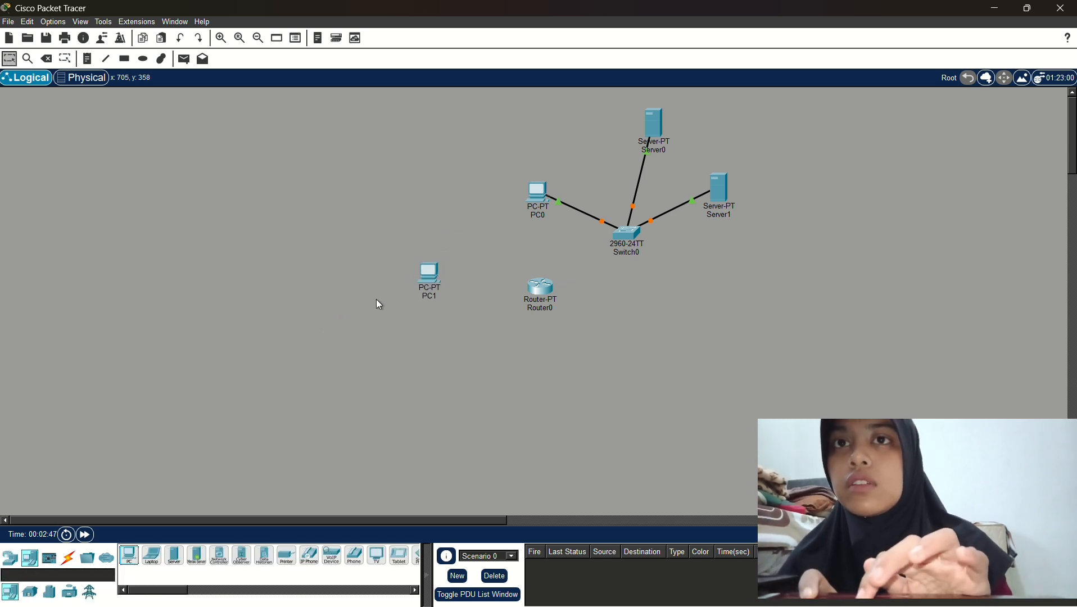
click(178, 560)
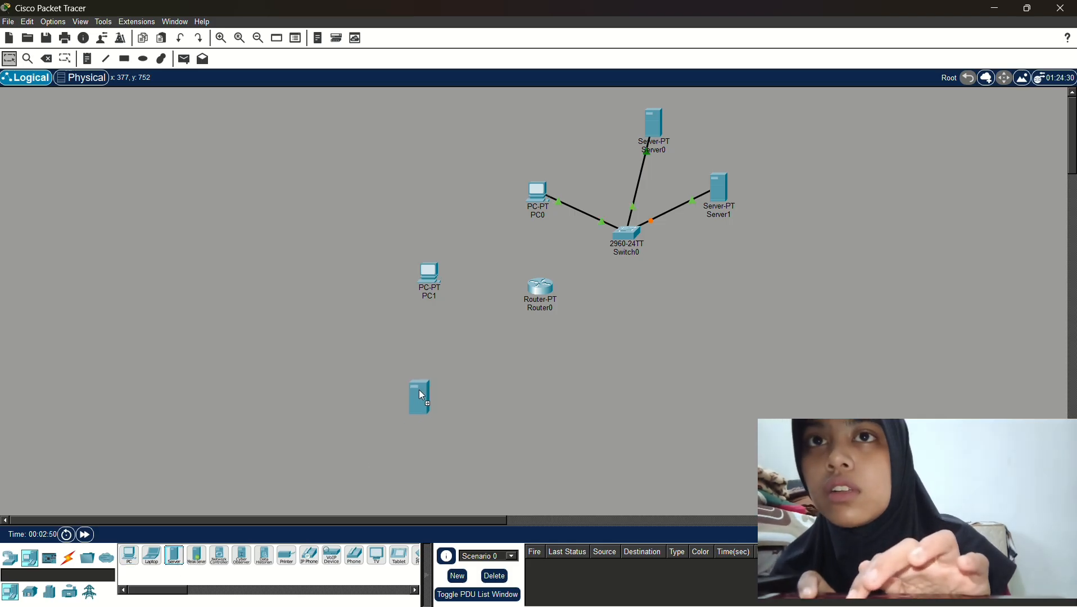
click(421, 395)
click(429, 274)
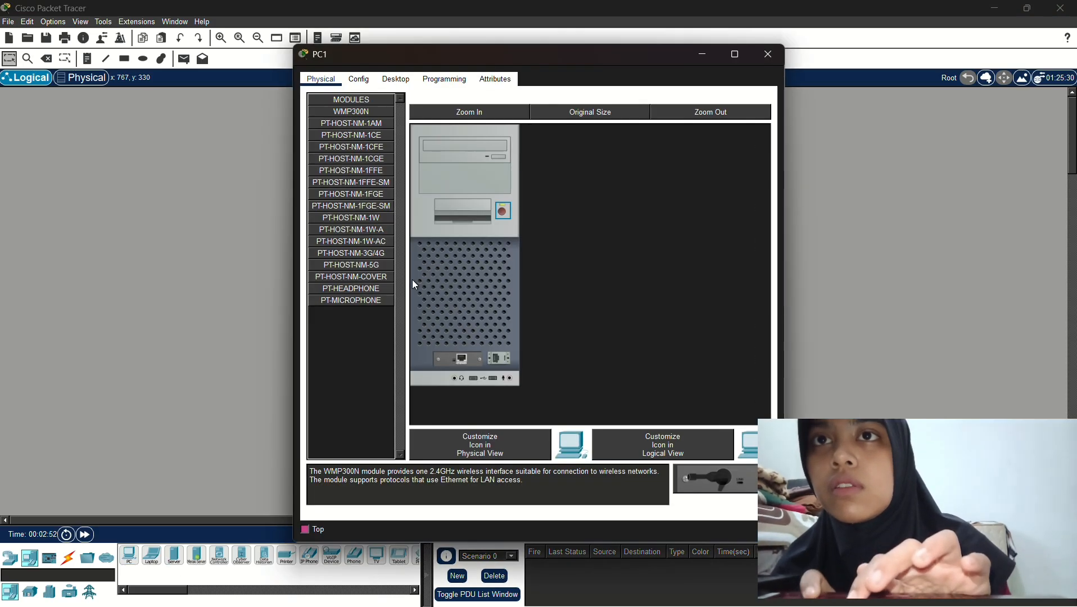
click(705, 51)
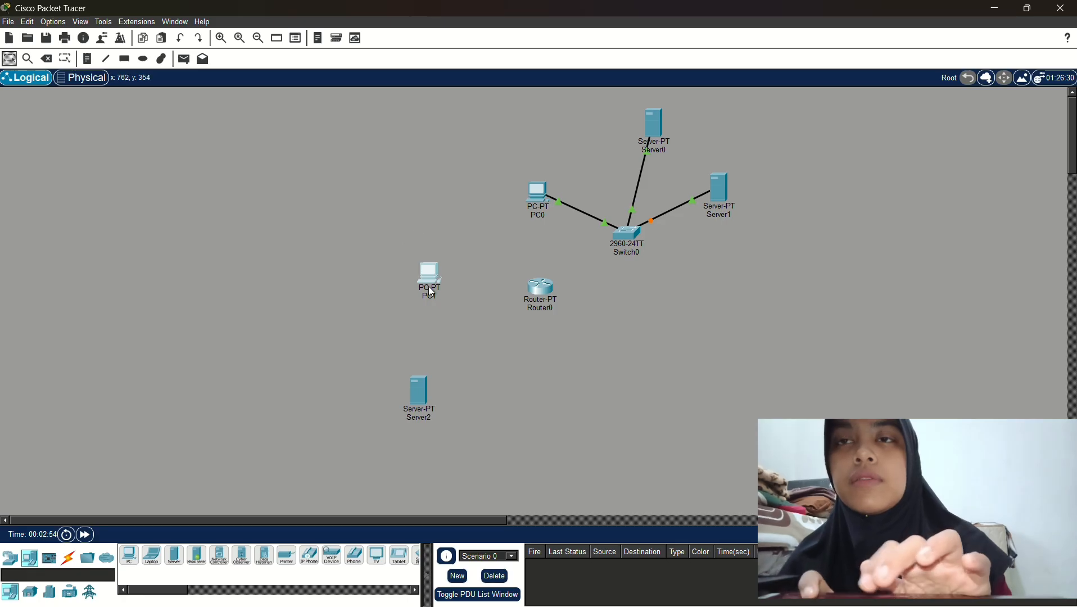
drag(419, 290, 377, 295)
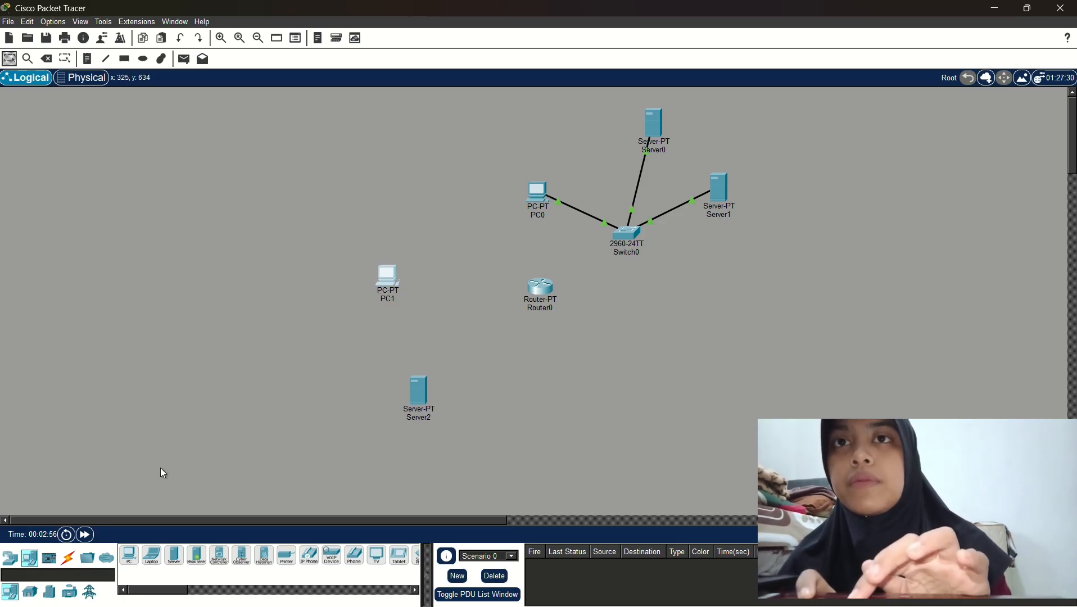
Add a 2960 switch, Switch1, between Server2 and Router0, and nudge Router0 and Switch1 right
click(10, 558)
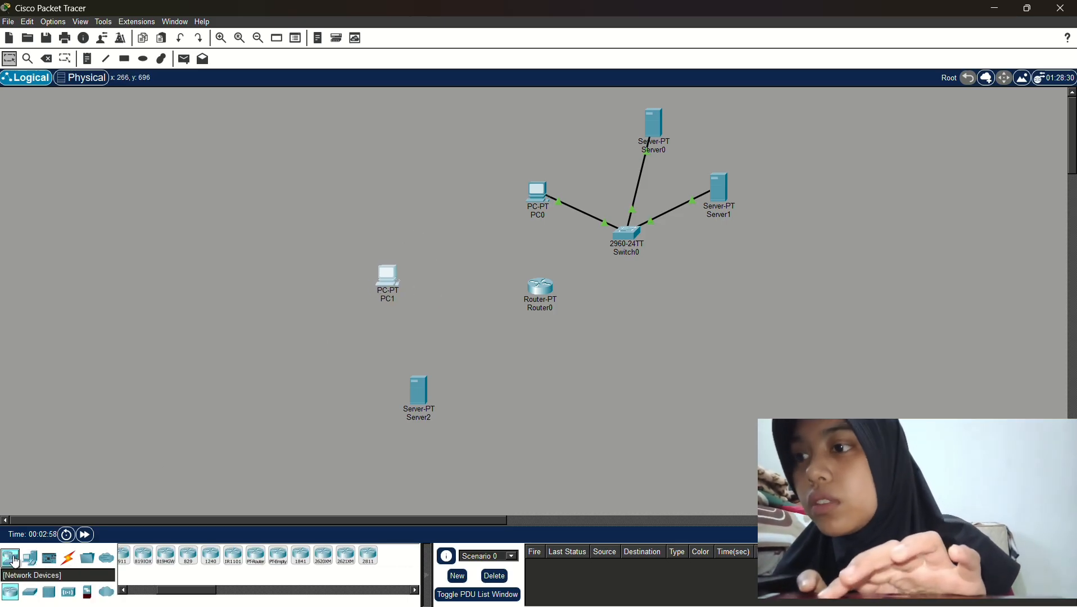
drag(34, 599, 469, 335)
drag(414, 389, 377, 376)
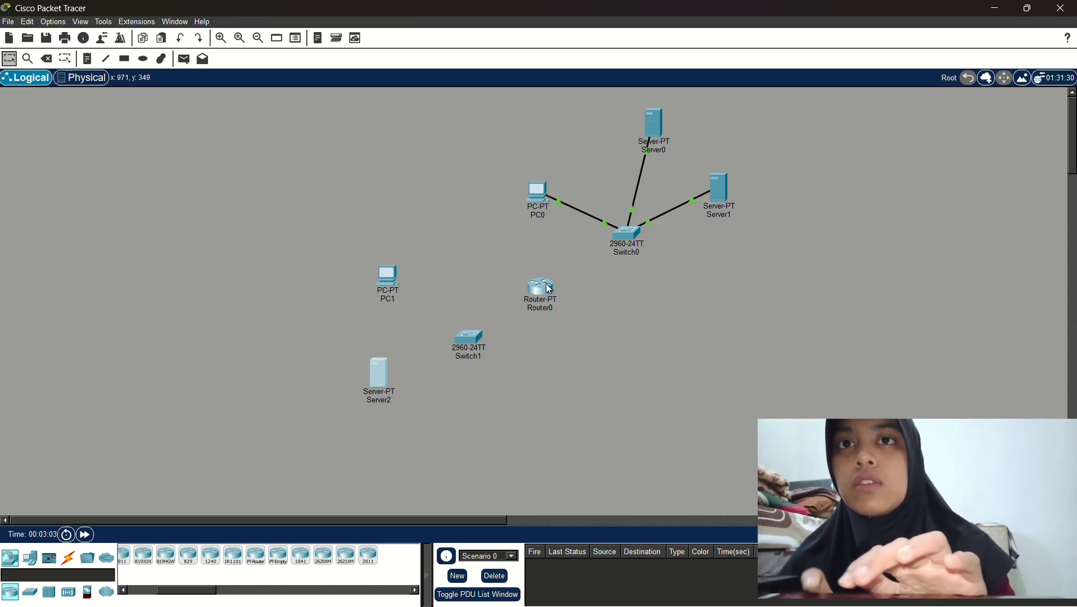
drag(546, 283, 565, 289)
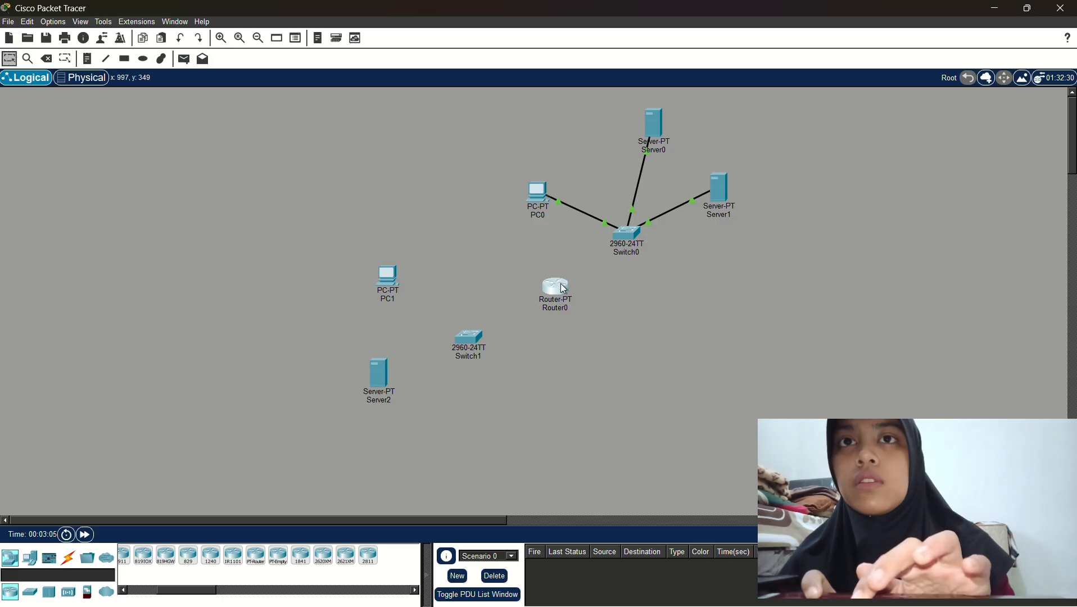
drag(474, 339, 482, 339)
click(376, 385)
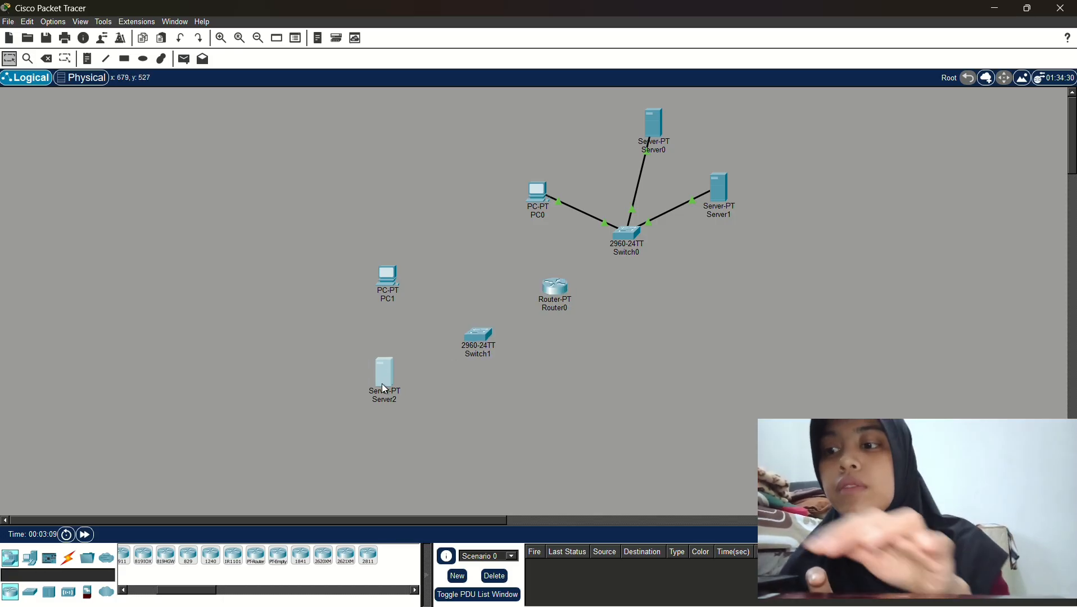
Cable Server2 to Switch1, Switch1 to Router0, and Router0 to Switch0 automatically
click(68, 558)
click(129, 556)
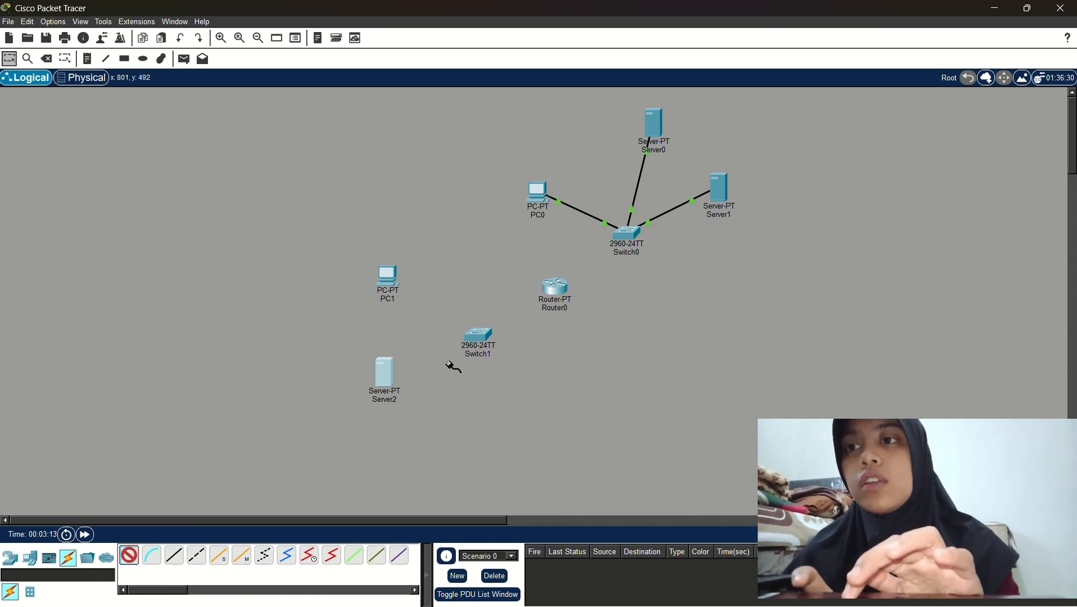
click(385, 382)
click(479, 336)
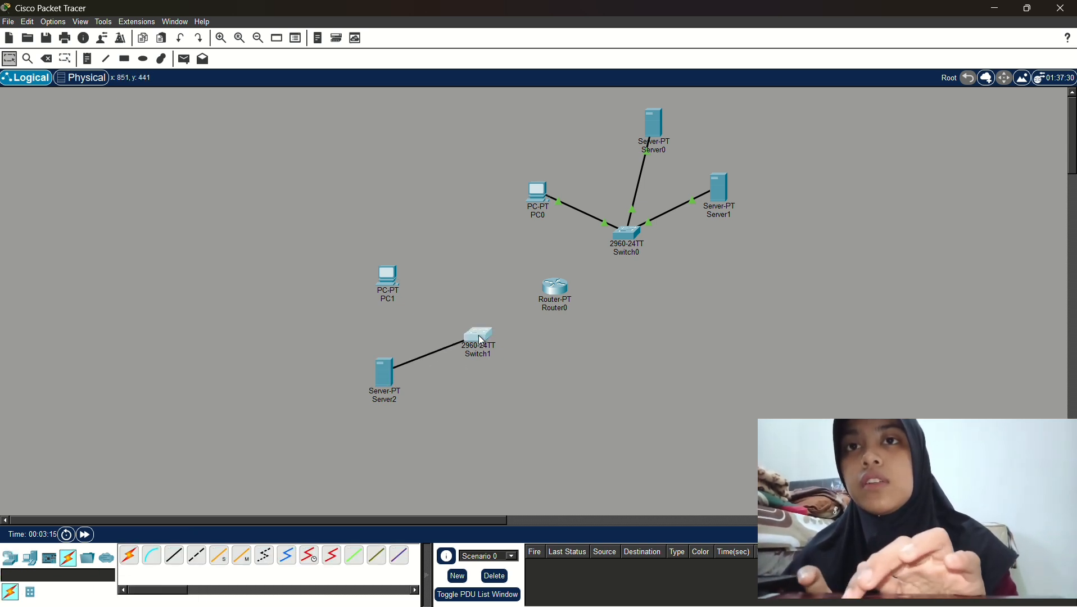
click(130, 555)
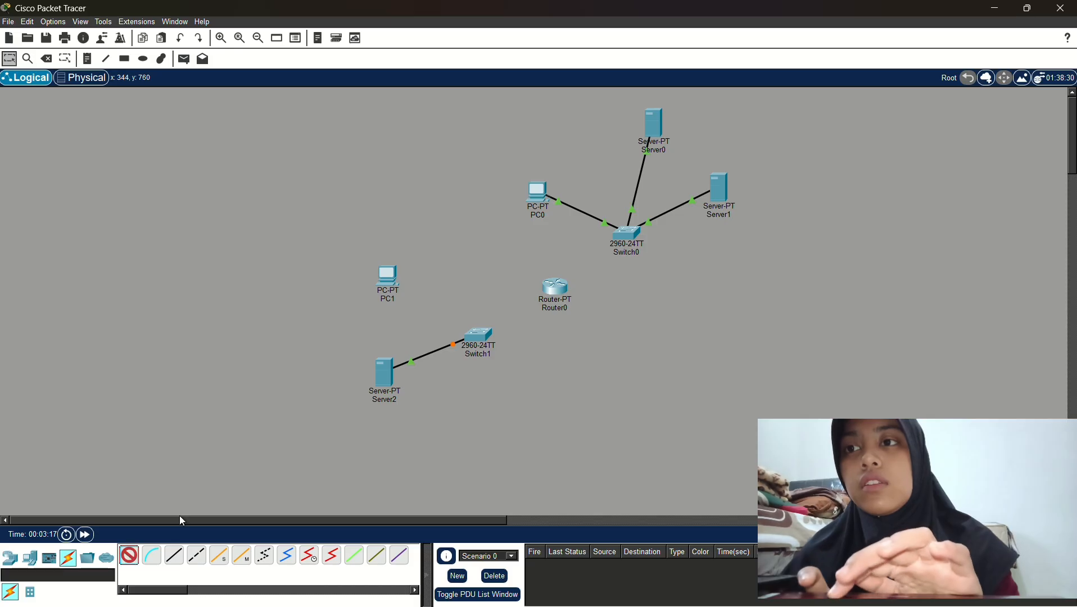
click(484, 335)
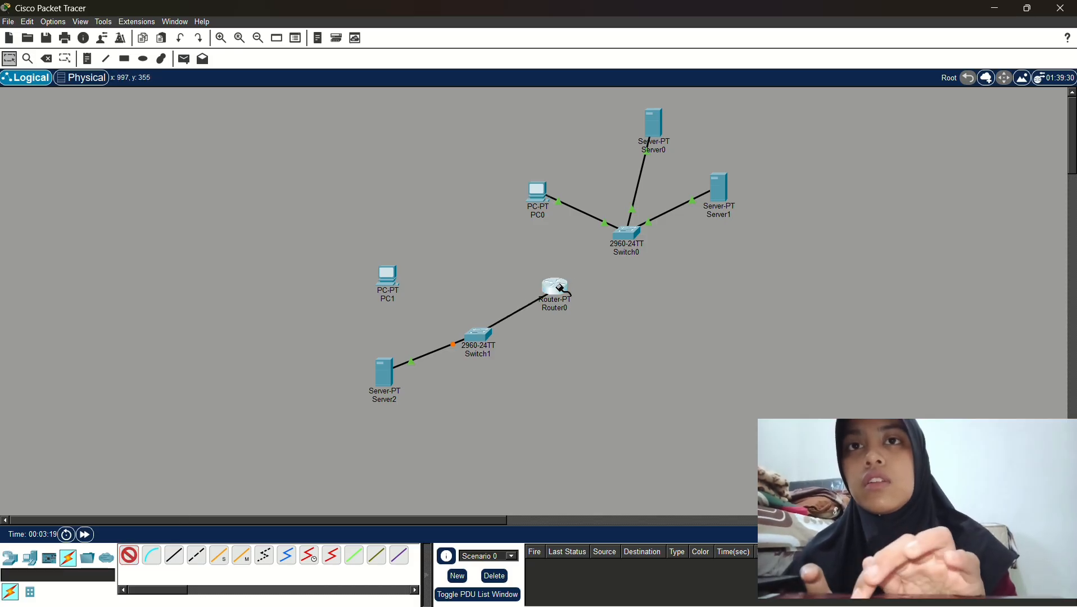
click(555, 286)
click(130, 556)
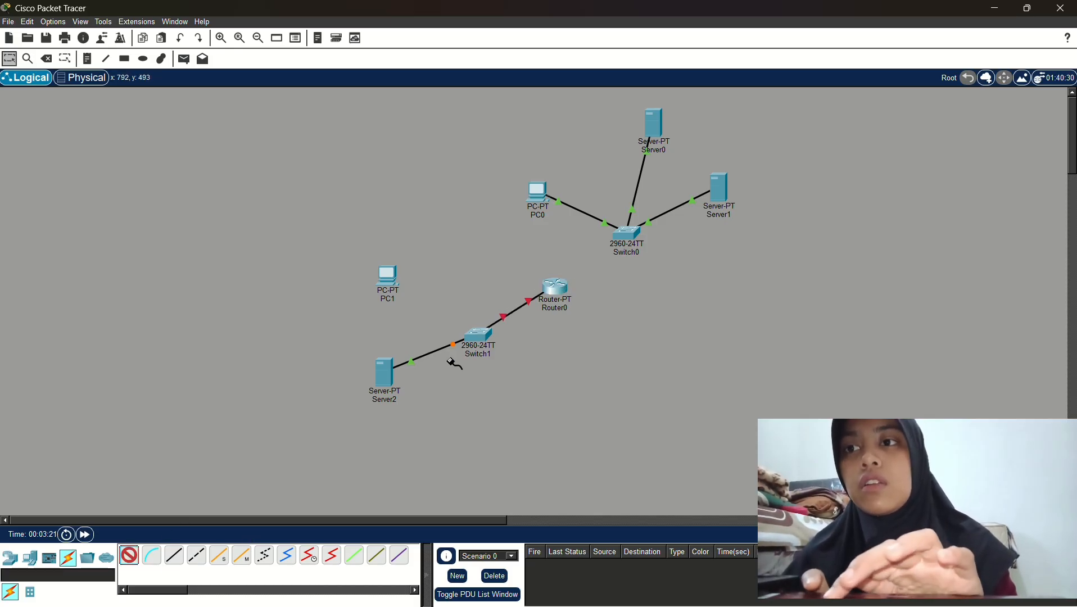
click(559, 286)
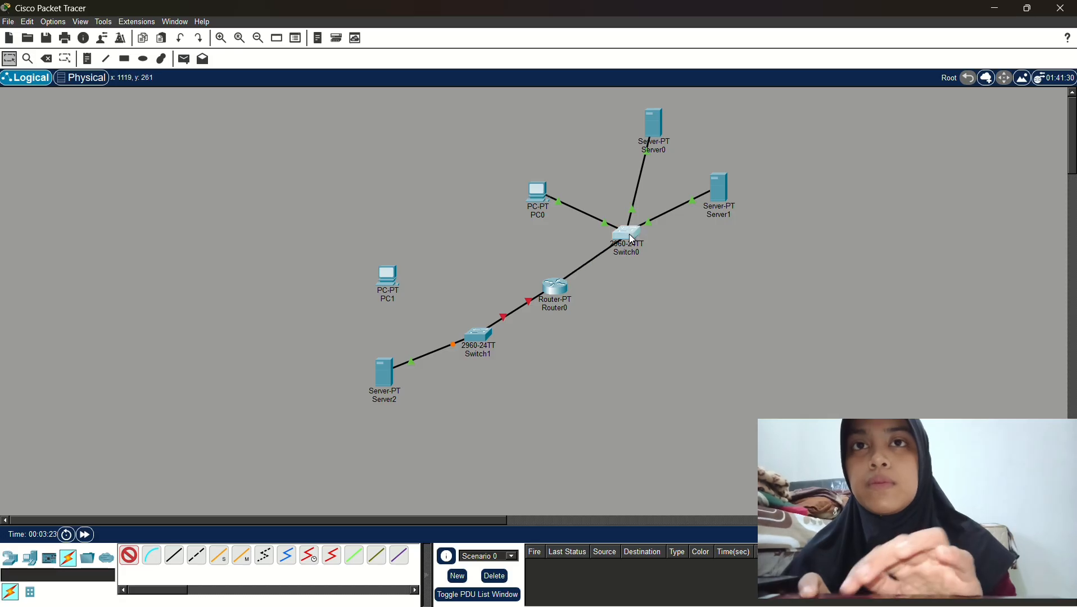
click(627, 234)
click(130, 555)
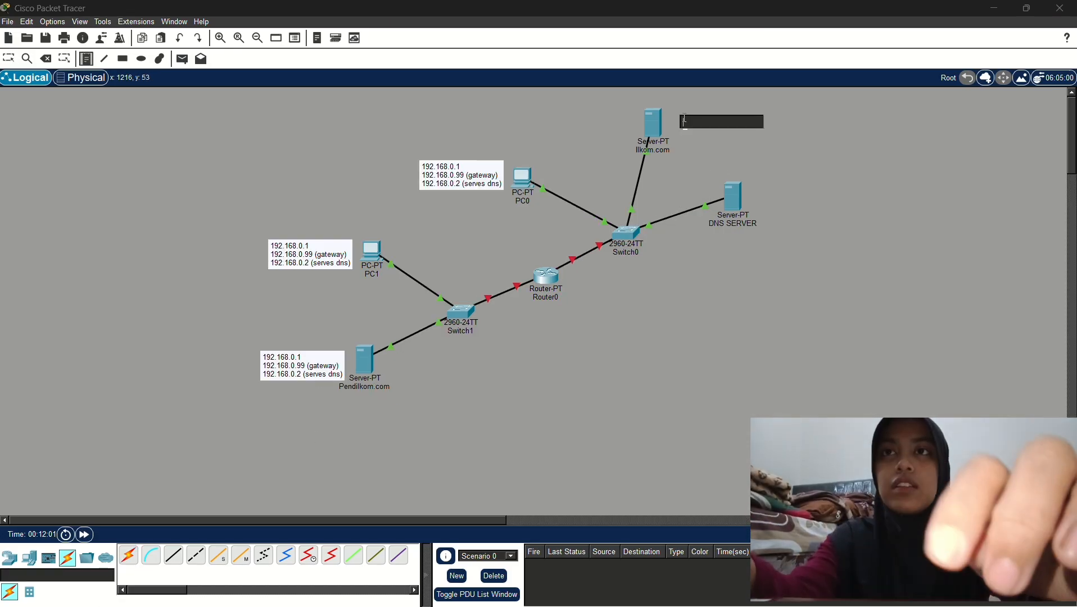
Finish the Ilkom.com note with 192.168.0.99 (gateway) and 192.168.0.2 (serves dns), then select its text
text(192)
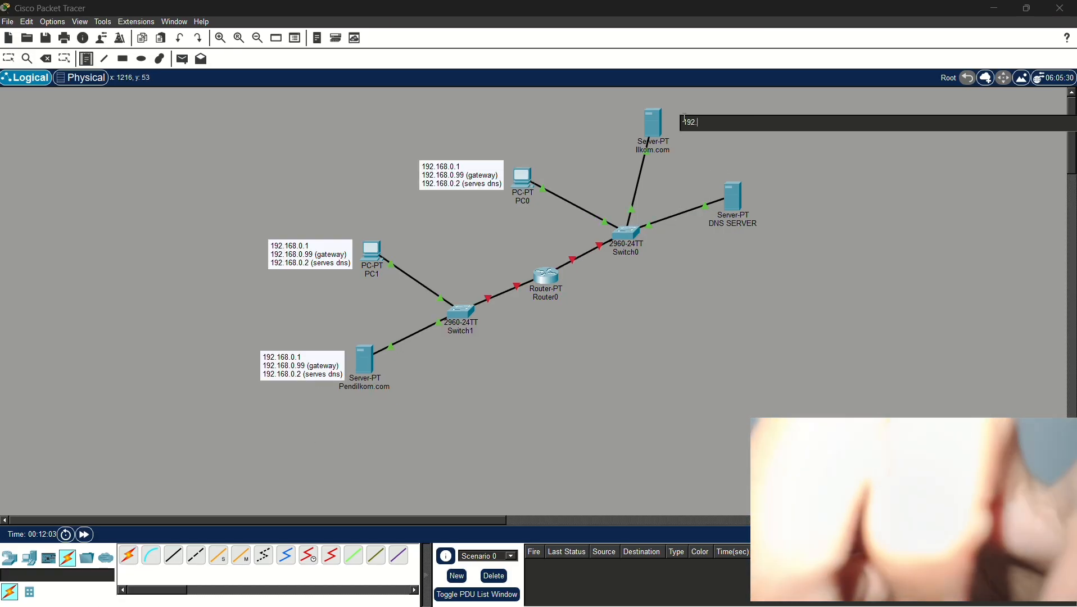
text(.168.0.1)
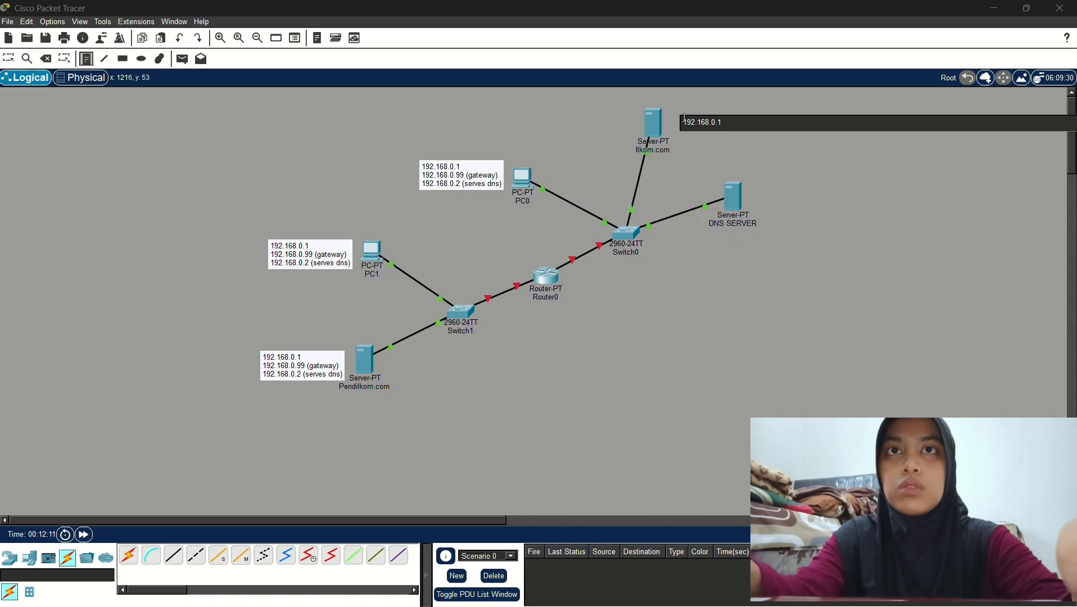
key(Return)
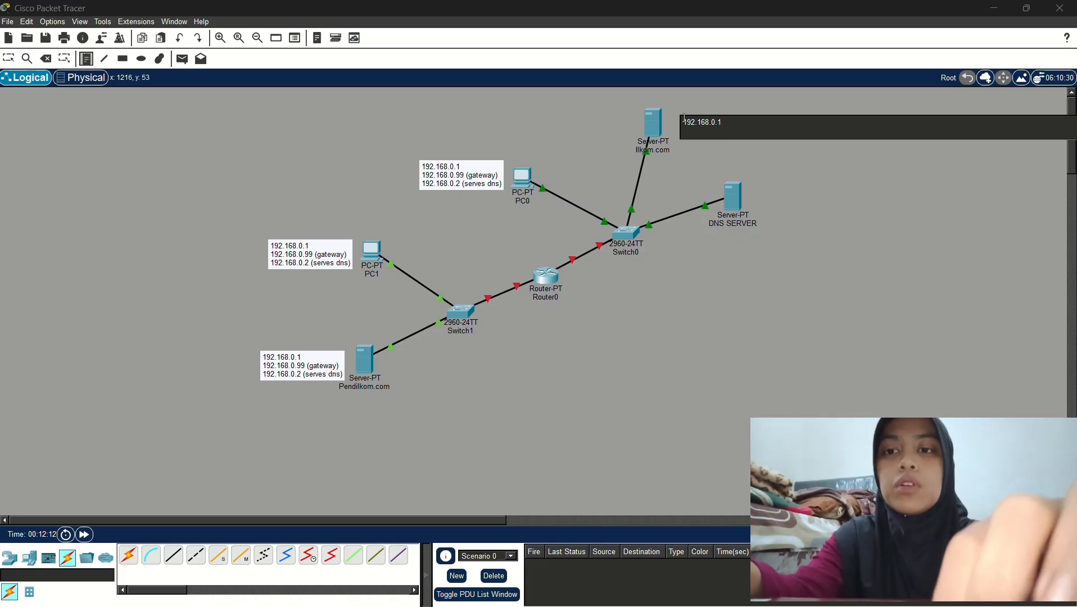
text(192.168)
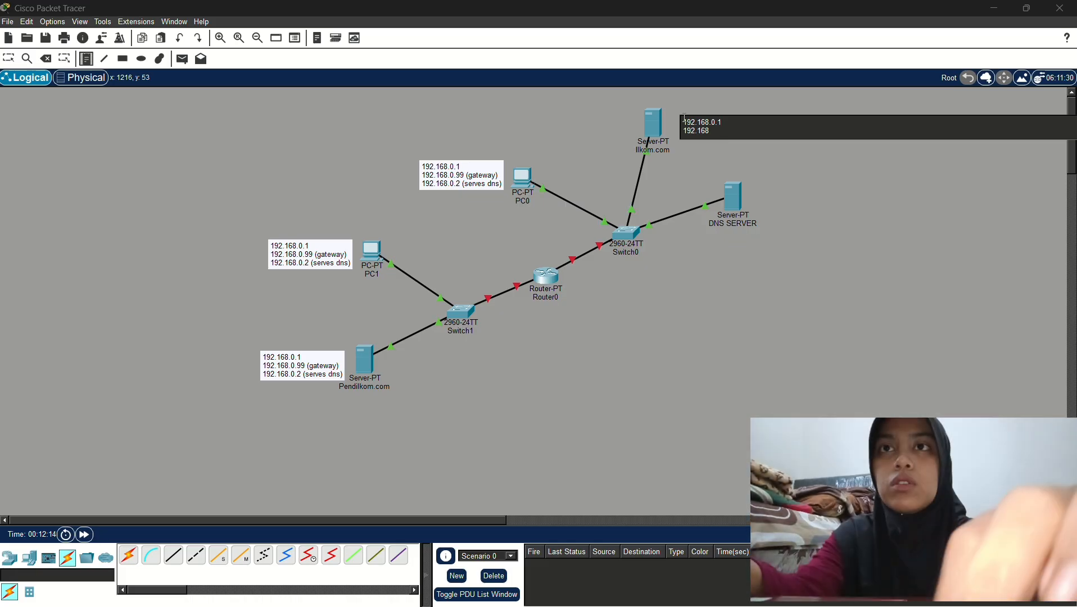
text(.0.)
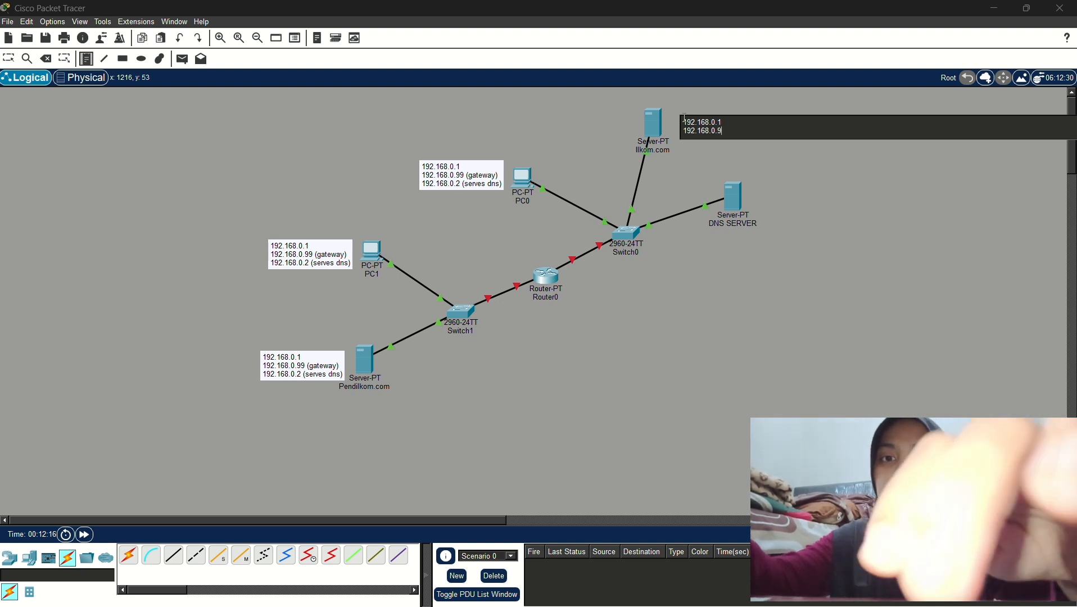
text(99 (g)
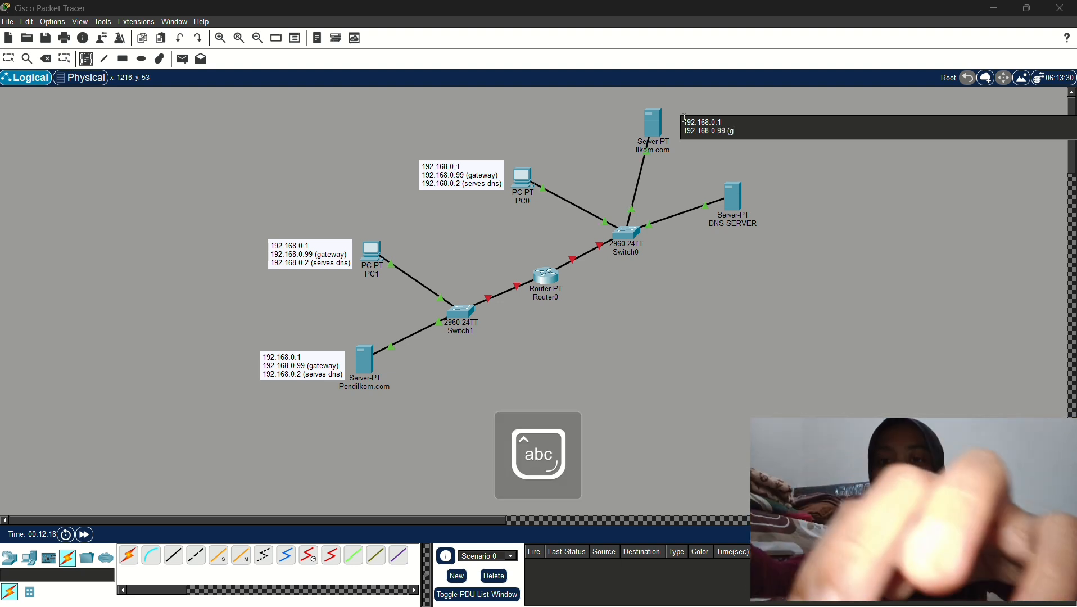
text(ateway)
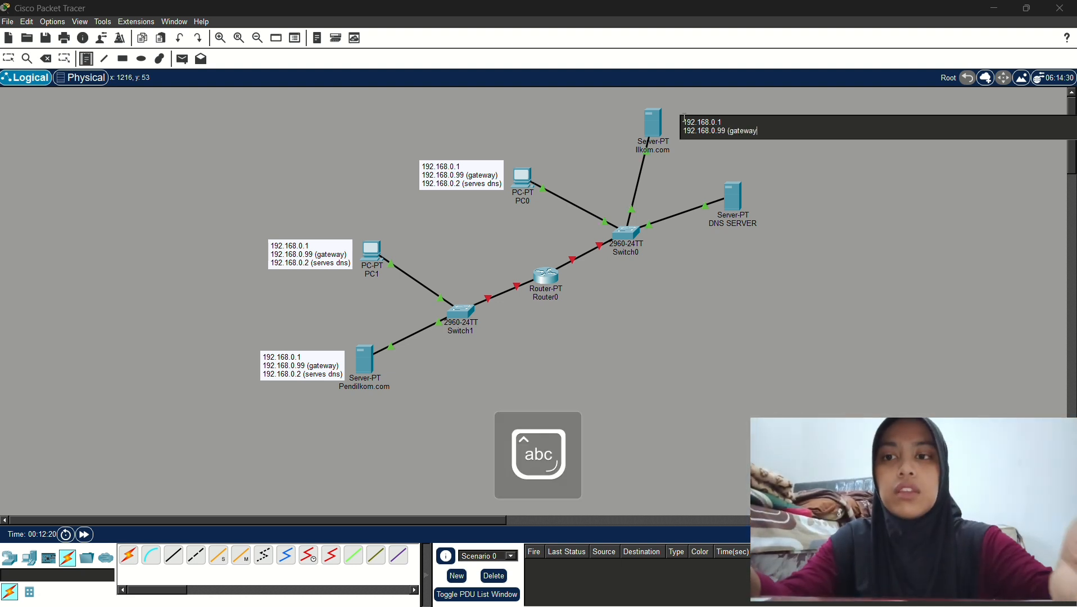
text())
key(Return)
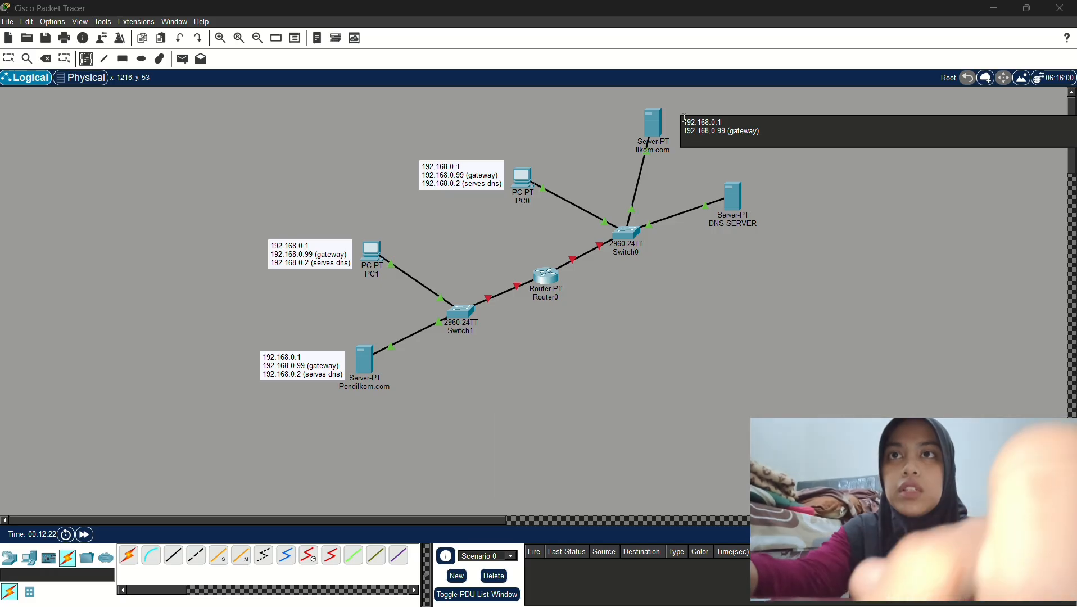
text(192)
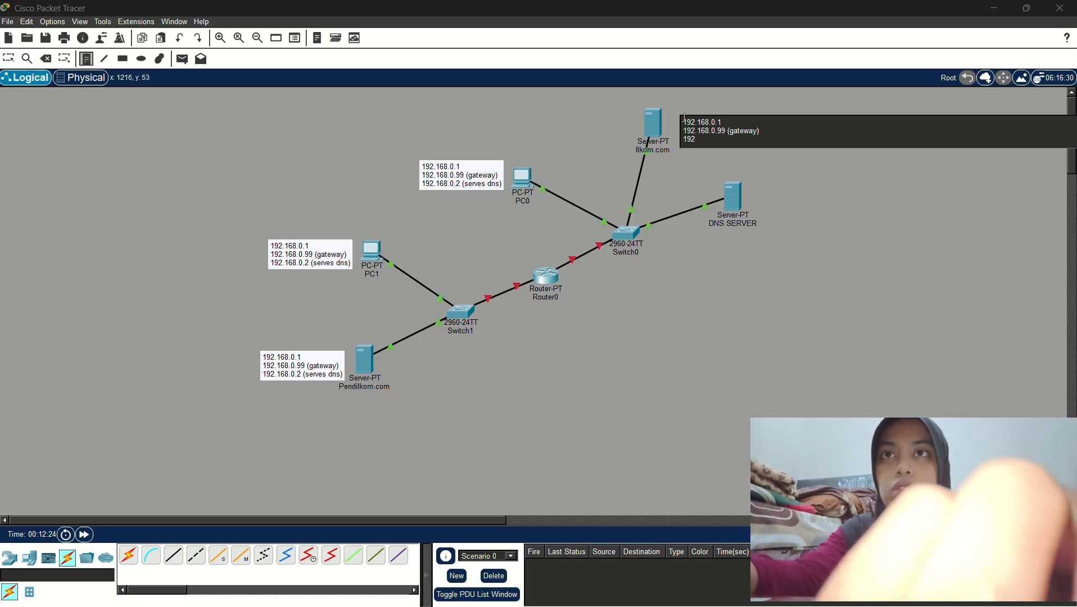
text(.168)
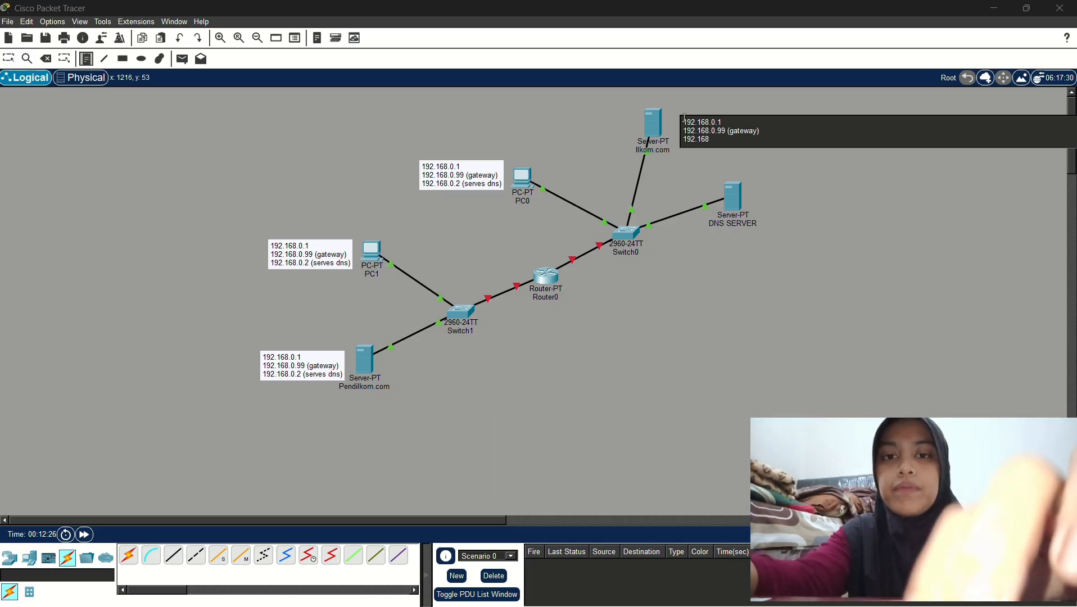
text(.0.2)
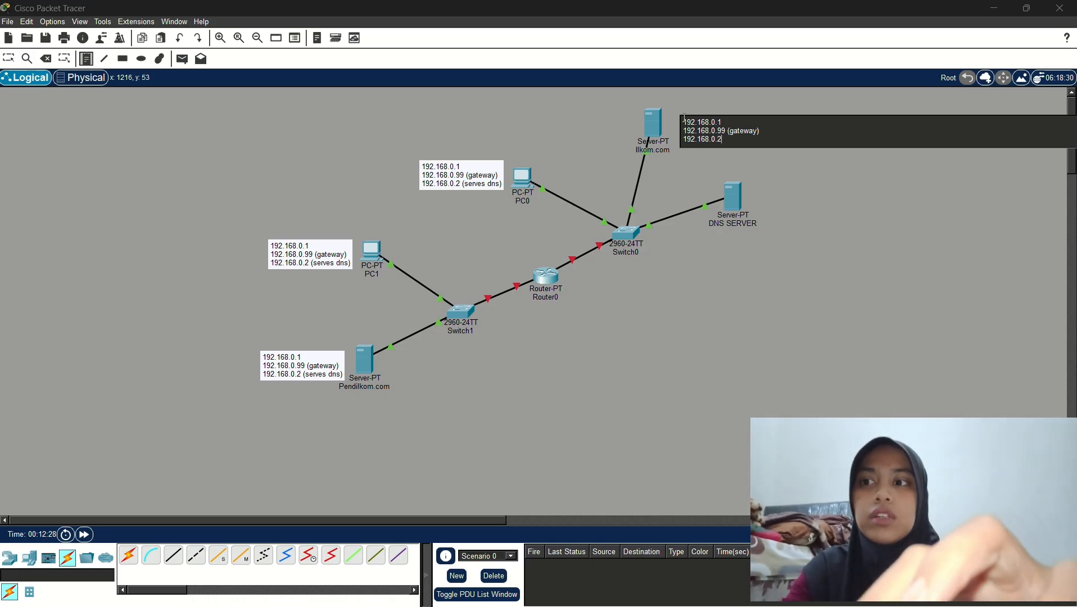
text( ()
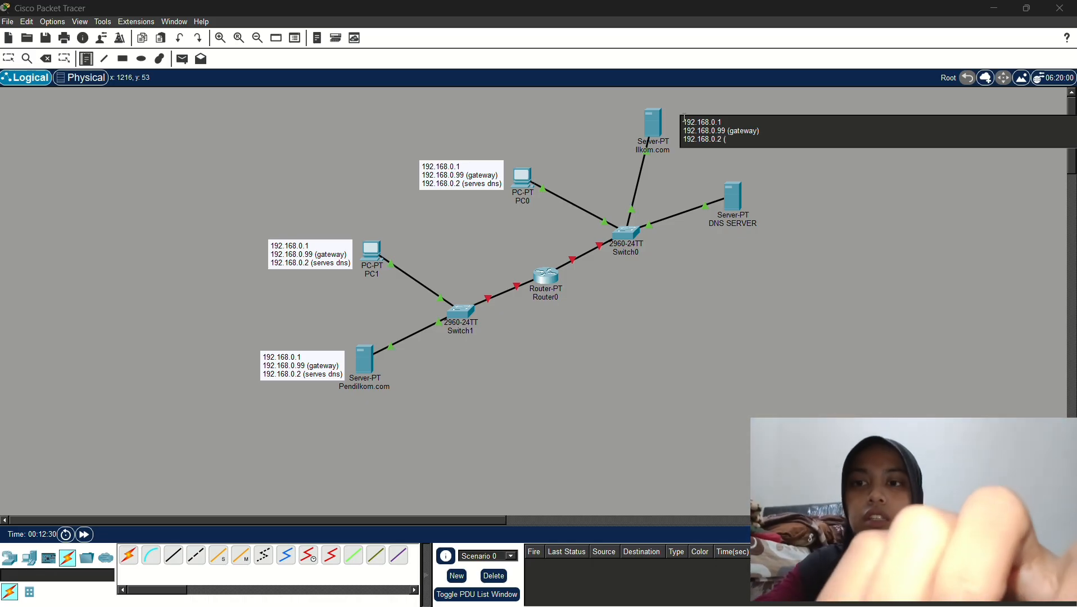
text(serves dna)
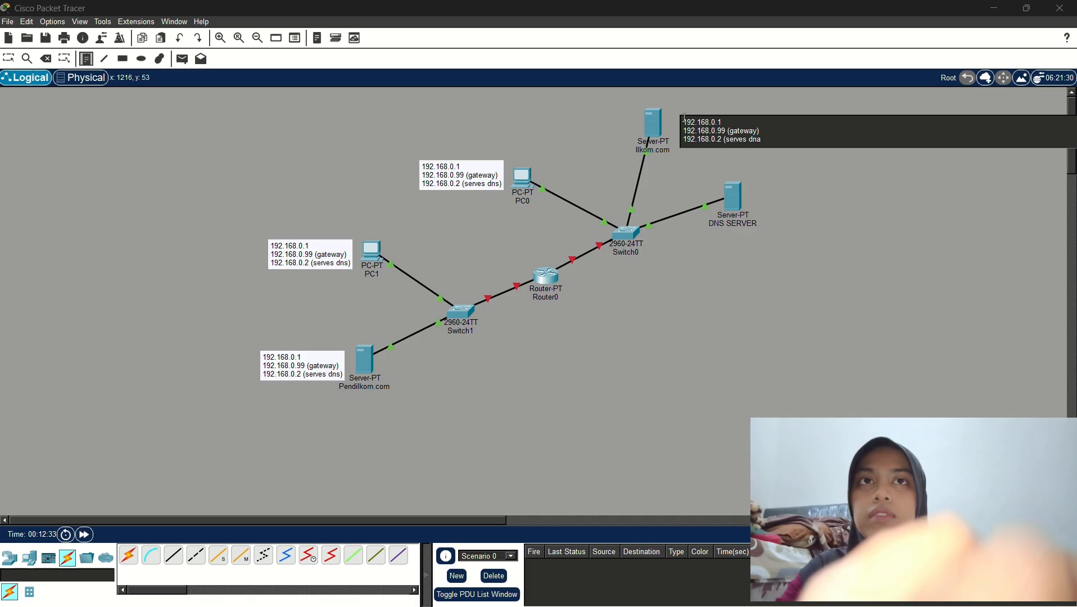
key(BackSpace)
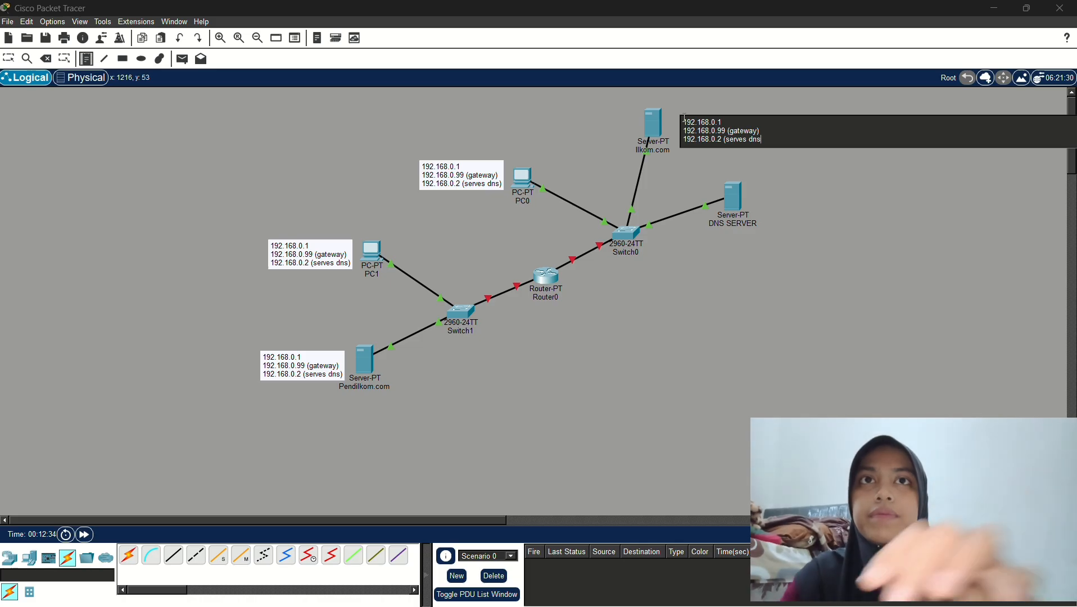
text(s))
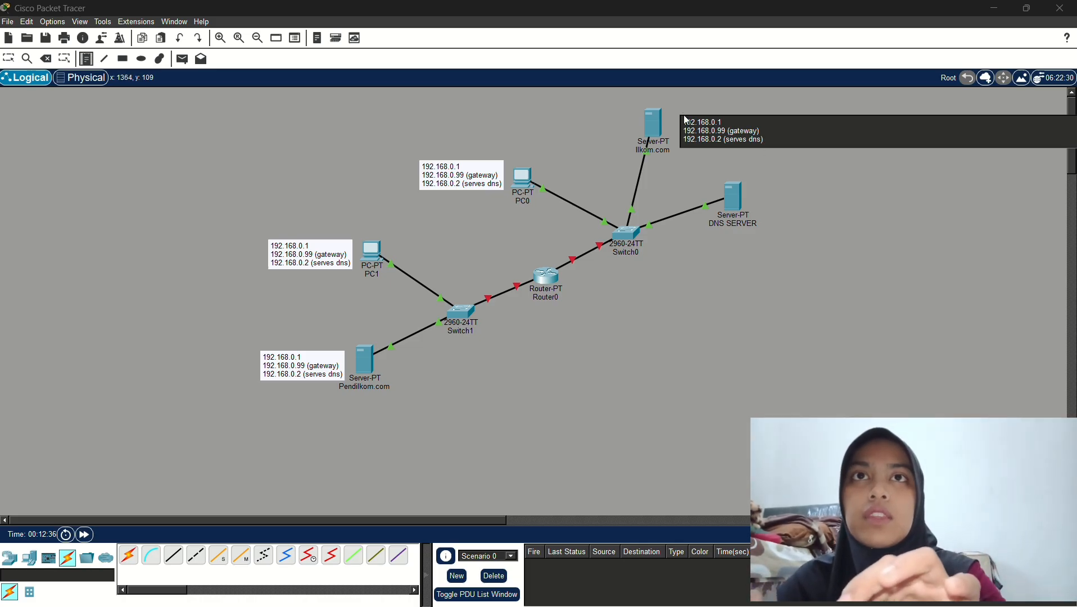
drag(686, 119, 785, 149)
key(ctrl+c)
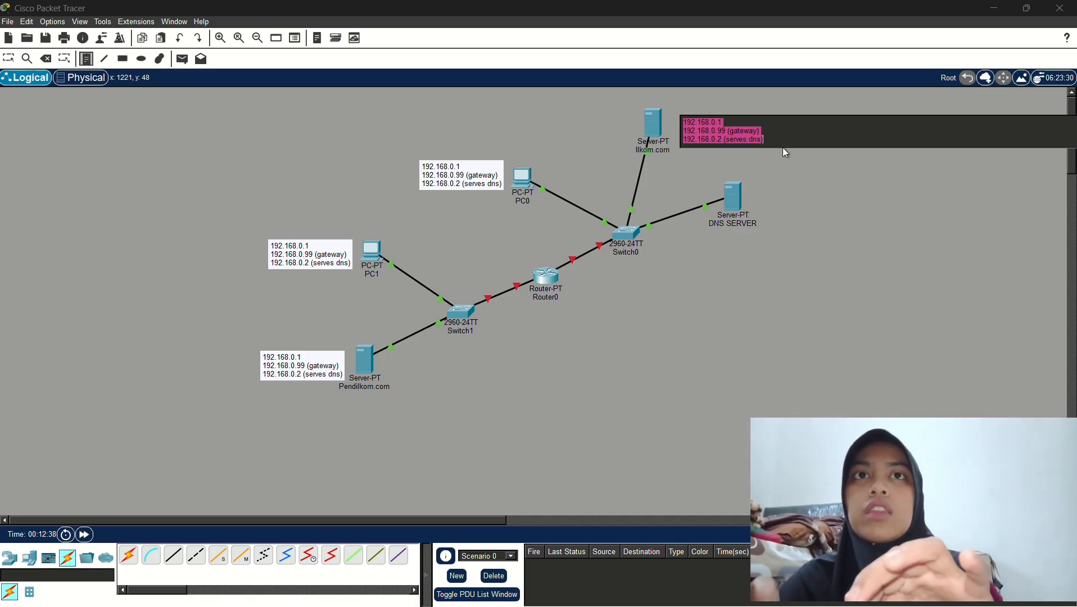
Paste the three address lines into a new note beside DNS SERVER and reposition both server notes
click(766, 188)
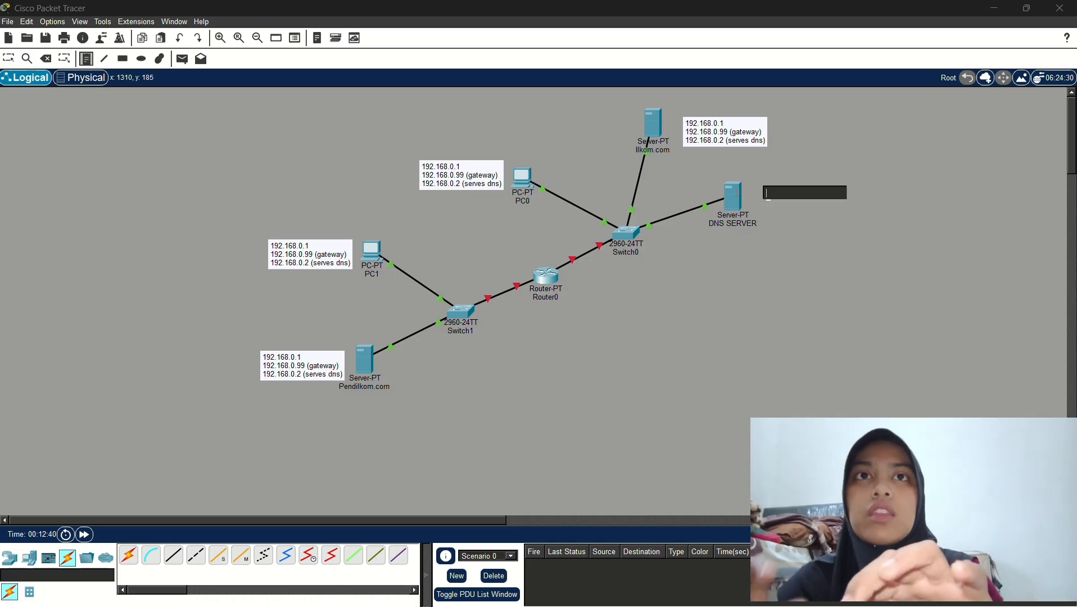
key(ctrl+v)
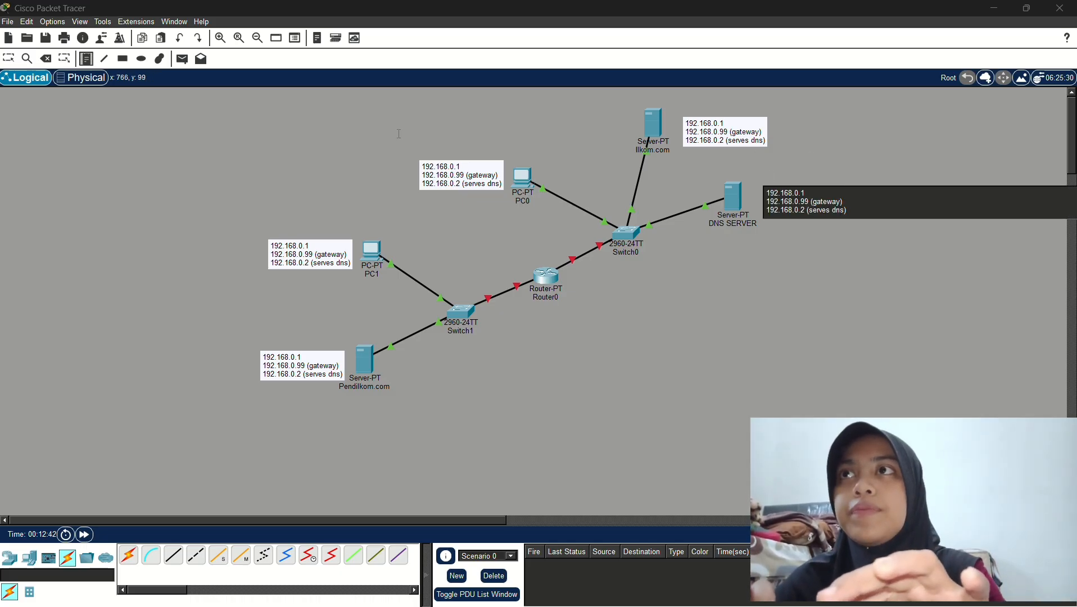
click(8, 59)
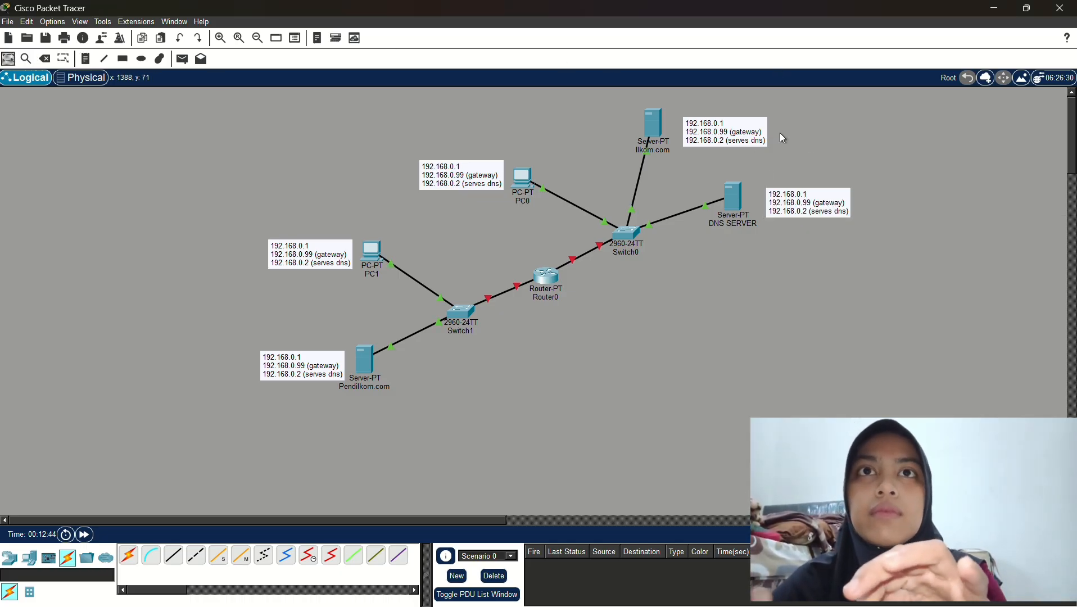
drag(790, 209, 776, 202)
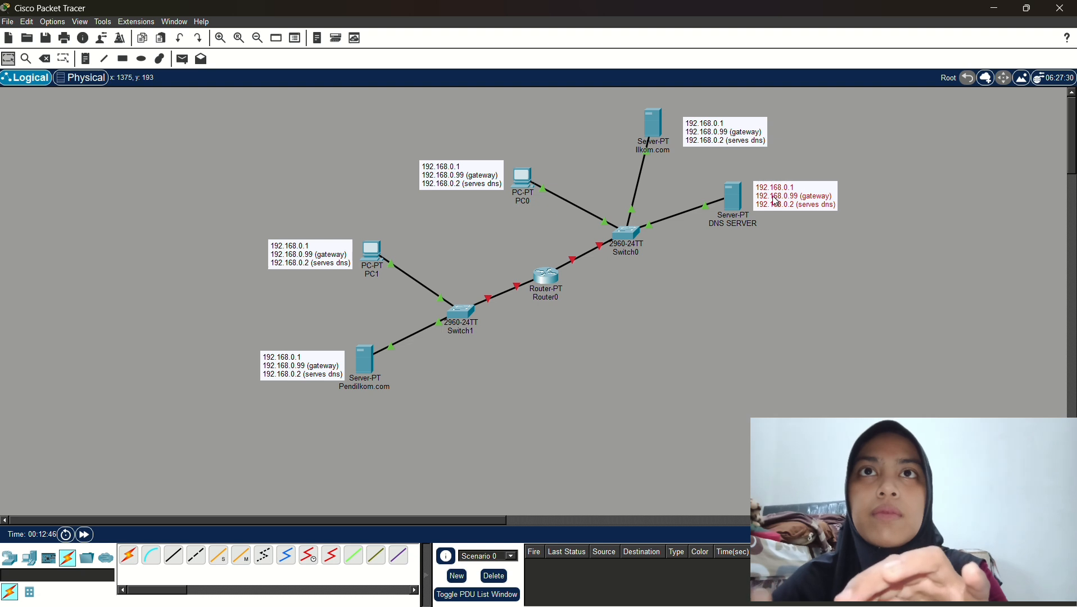
drag(730, 137, 722, 127)
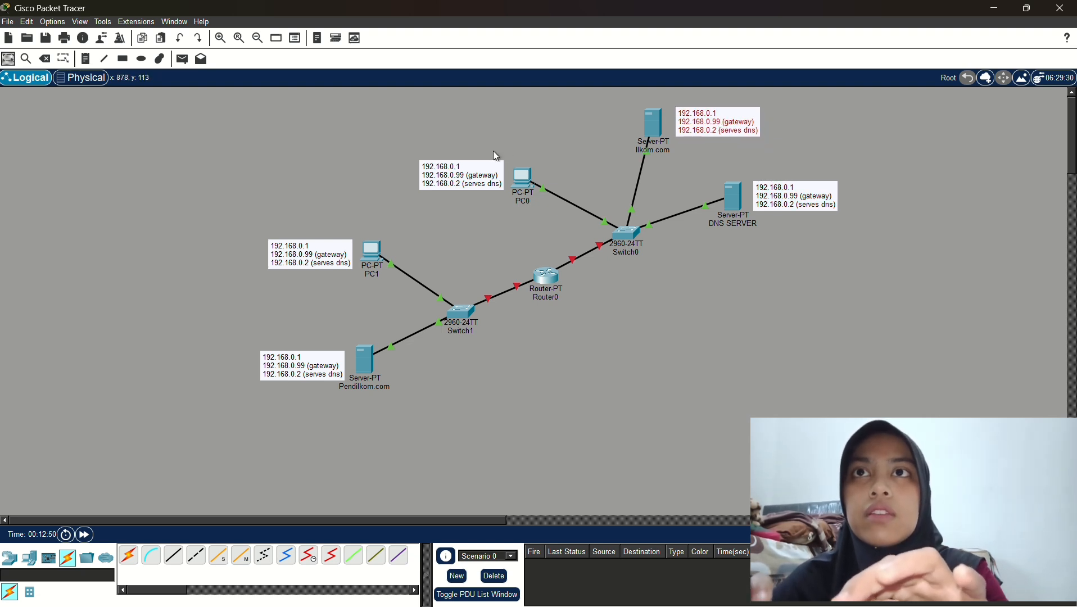
Change the DNS SERVER note's first line to 192.168.0.2
double_click(464, 164)
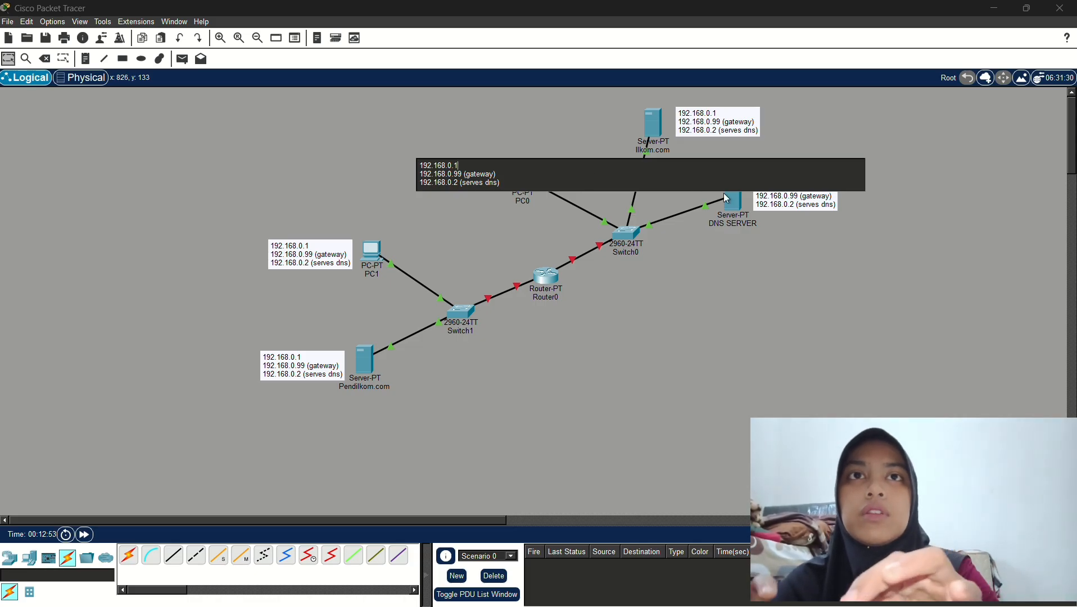
double_click(790, 205)
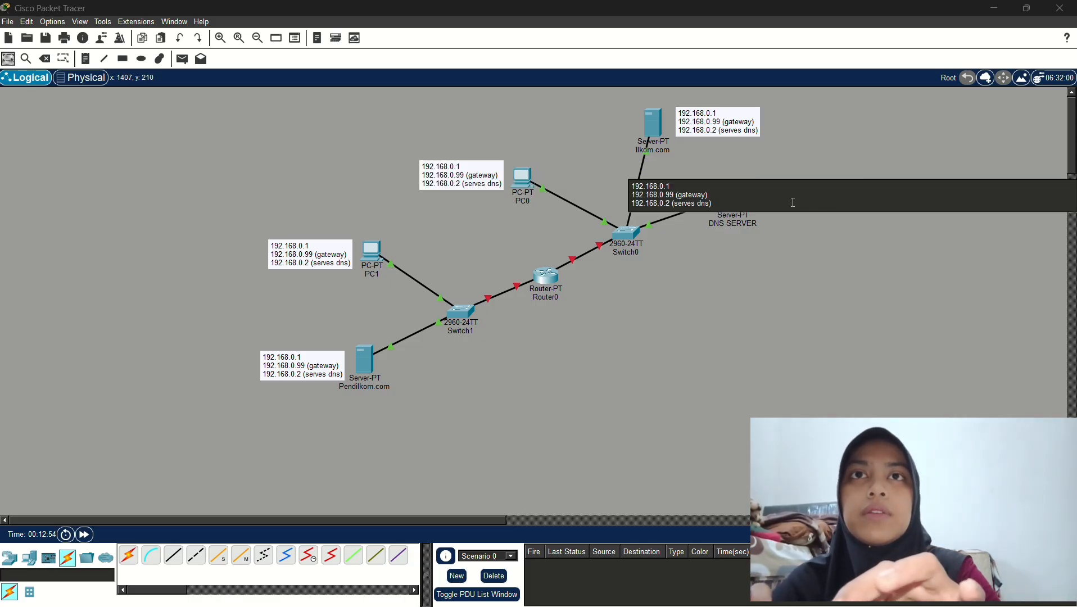
click(674, 187)
key(BackSpace)
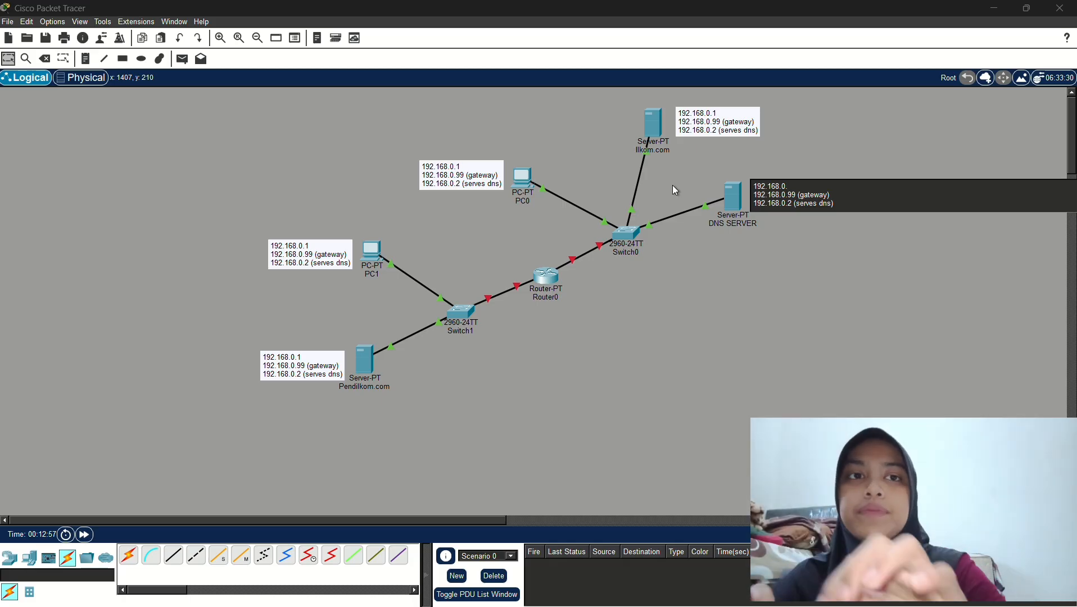
text(2)
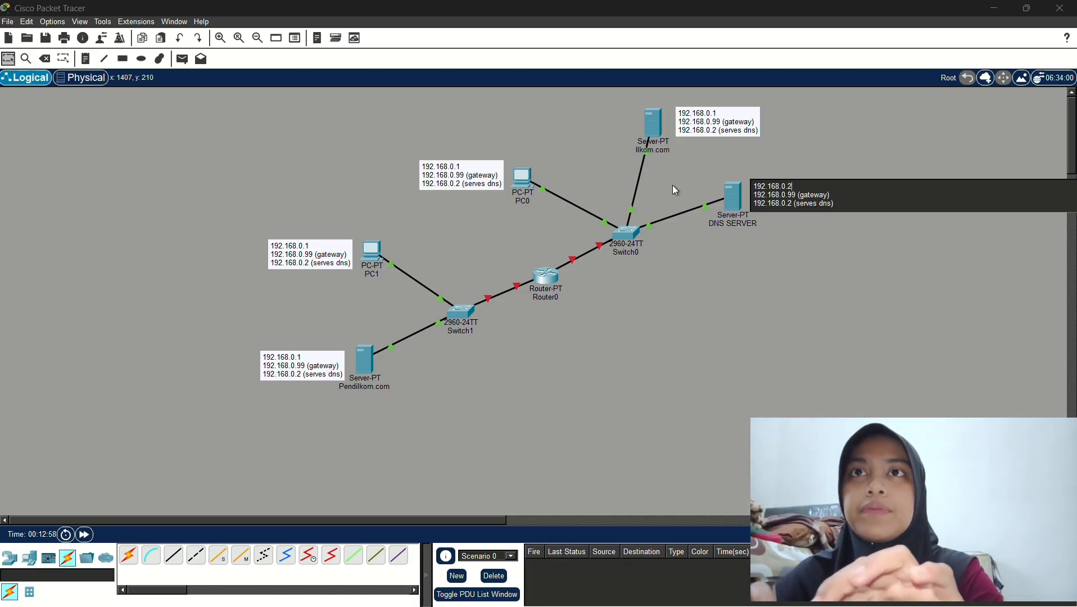
Change PC0's note address to 192.168.0.3 and begin editing PC1's third octet
click(470, 168)
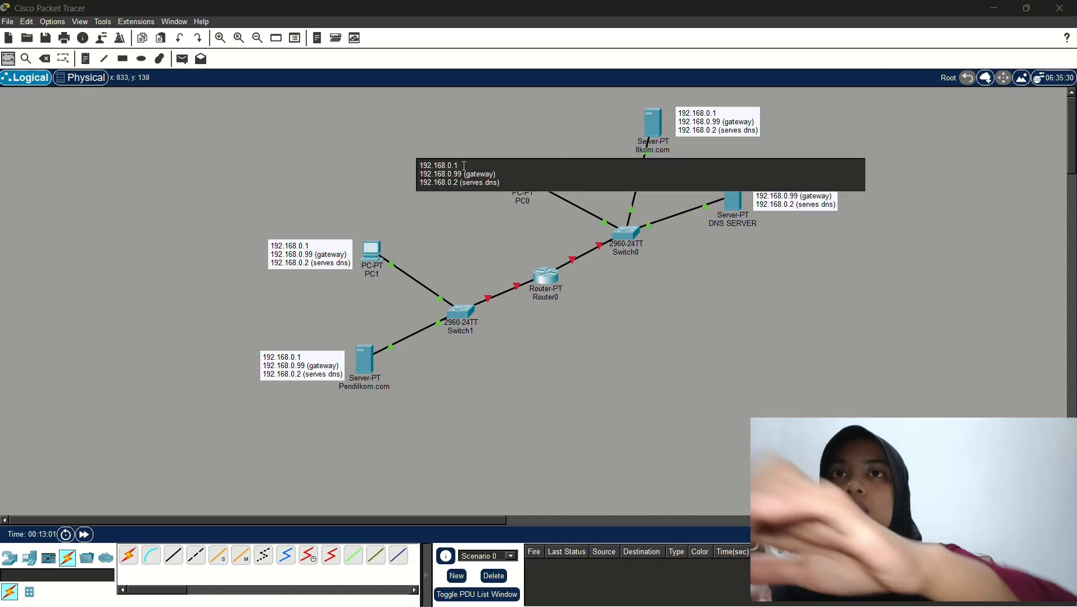
key(BackSpace)
text(3)
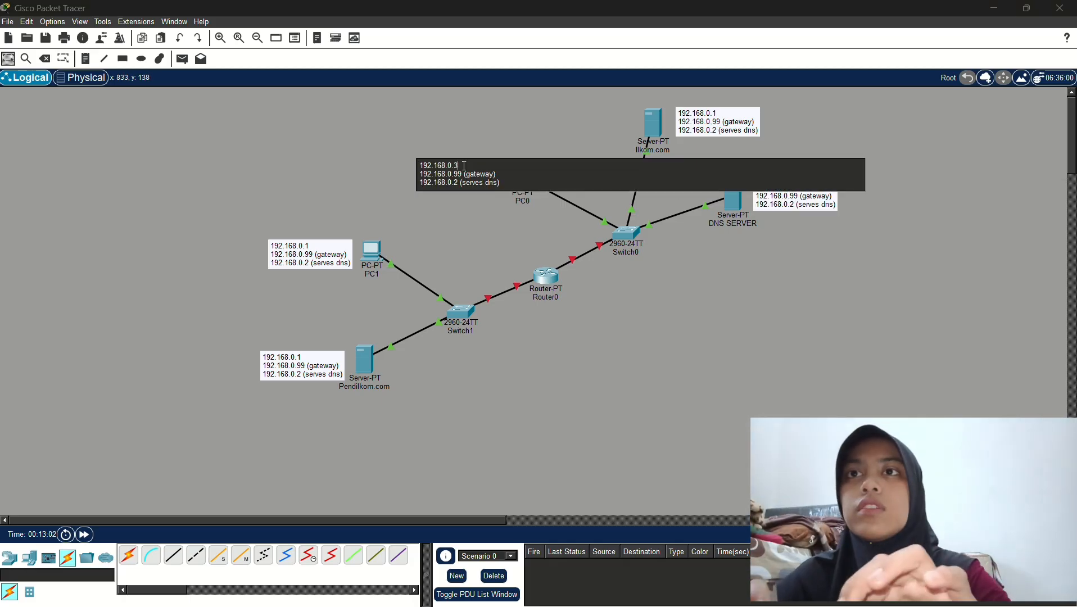
click(305, 246)
click(302, 245)
key(BackSpace)
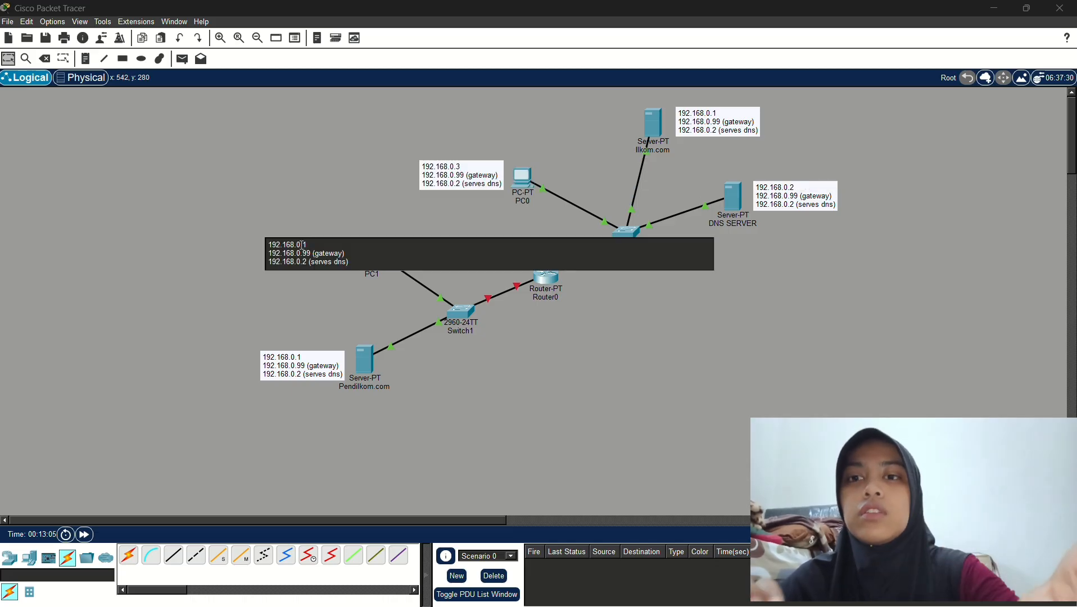
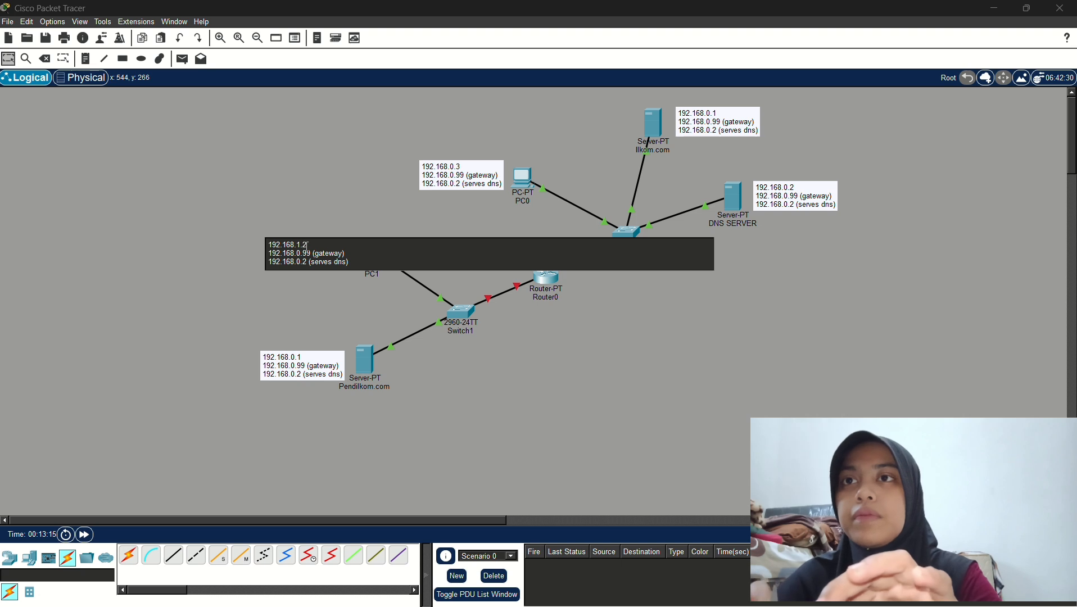
Change the Pendilkom.com note's third octet to 1, giving the 192.168.1.x network
click(294, 358)
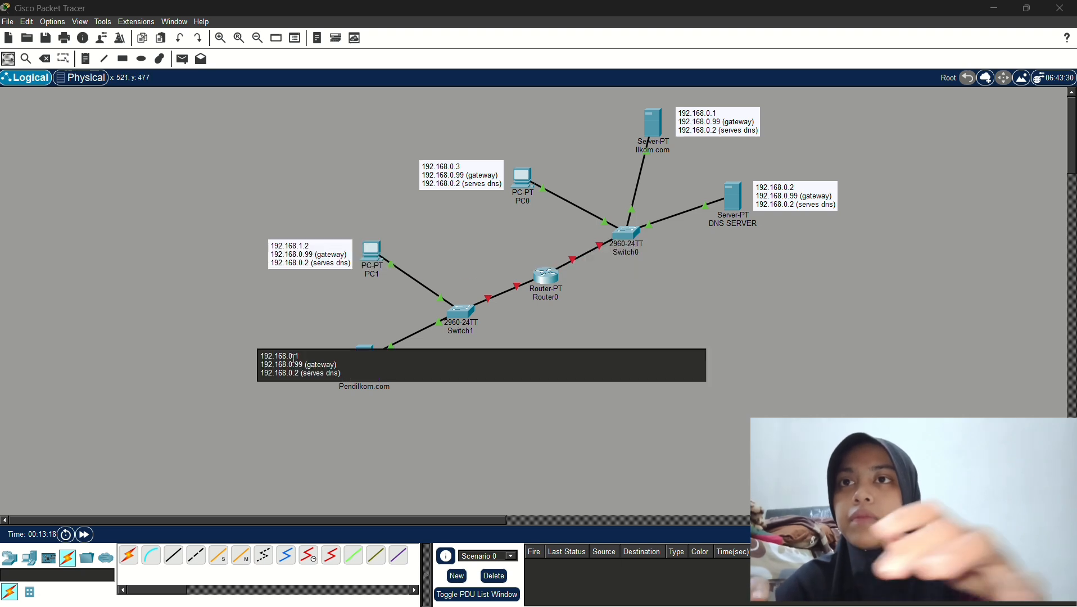
text(1.)
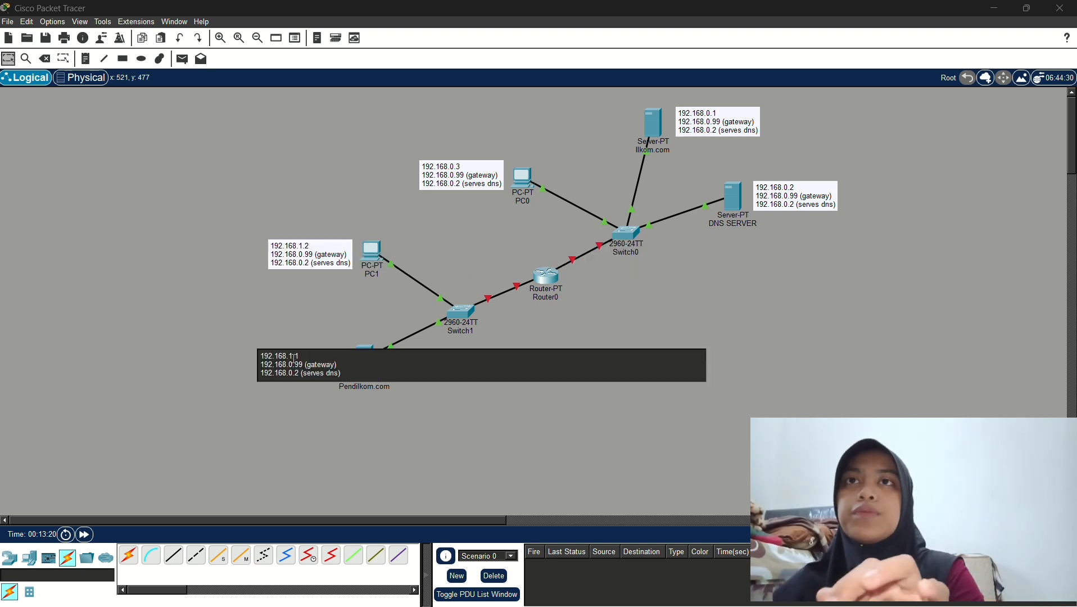
click(413, 223)
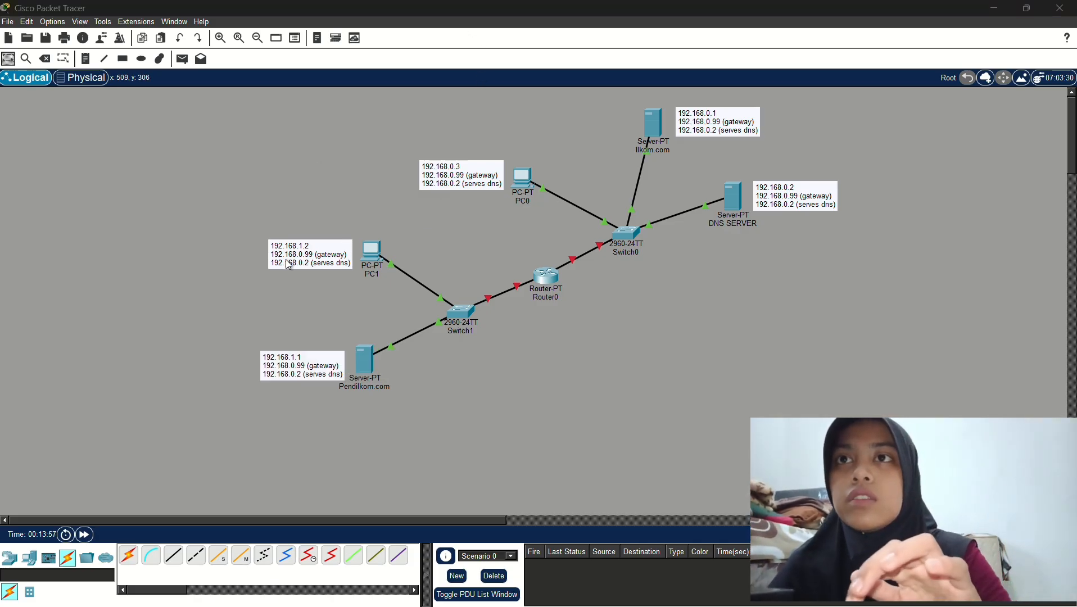
Change the gateway in the PC1 and Pendilkom.com notes to 192.168.1.99
double_click(305, 259)
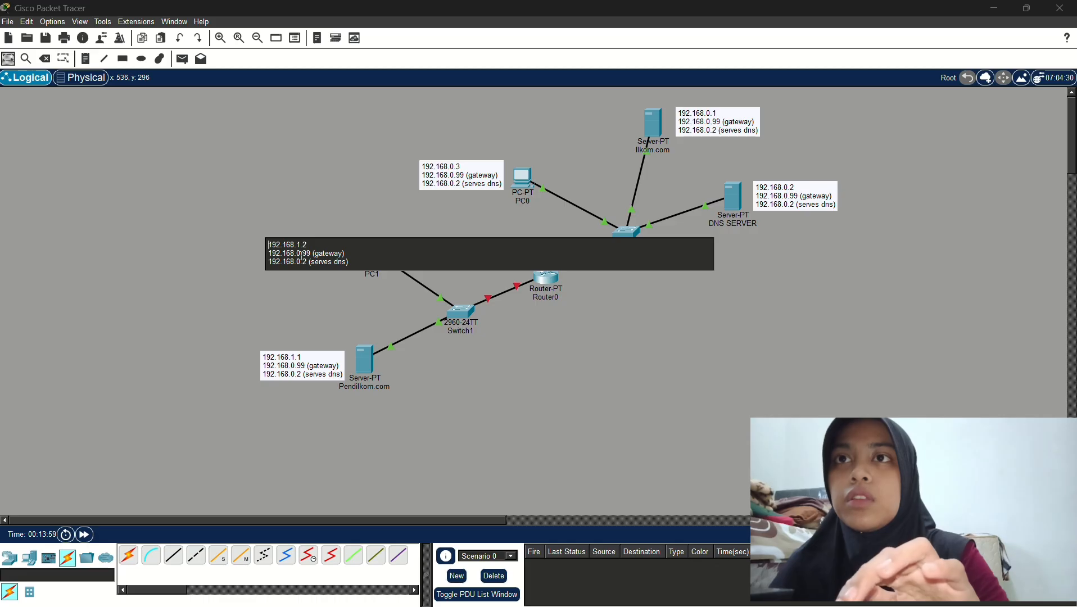
key(BackSpace)
text(2)
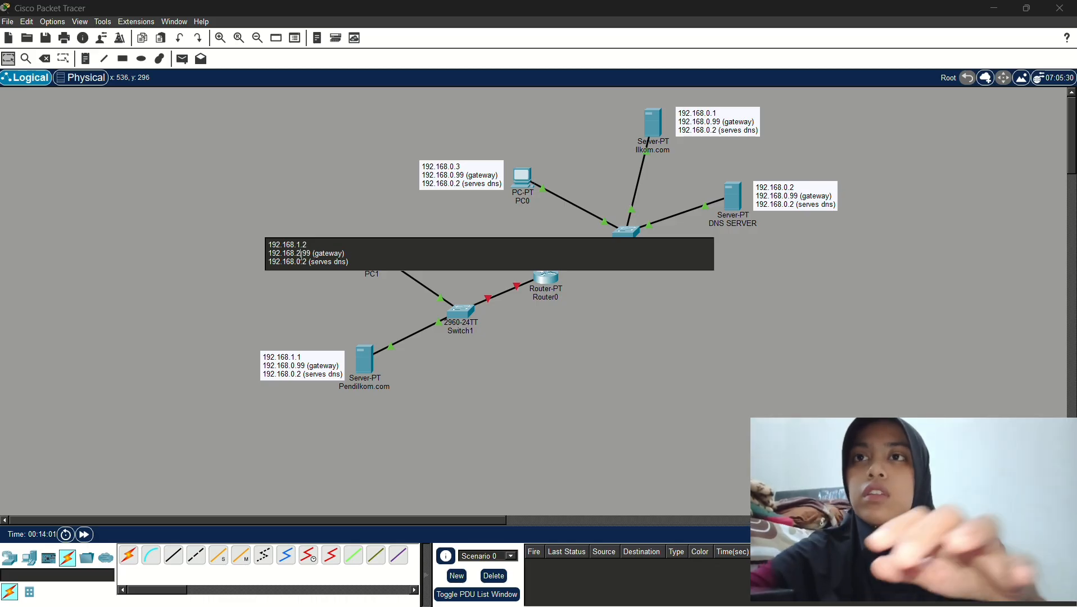
key(BackSpace)
text(1)
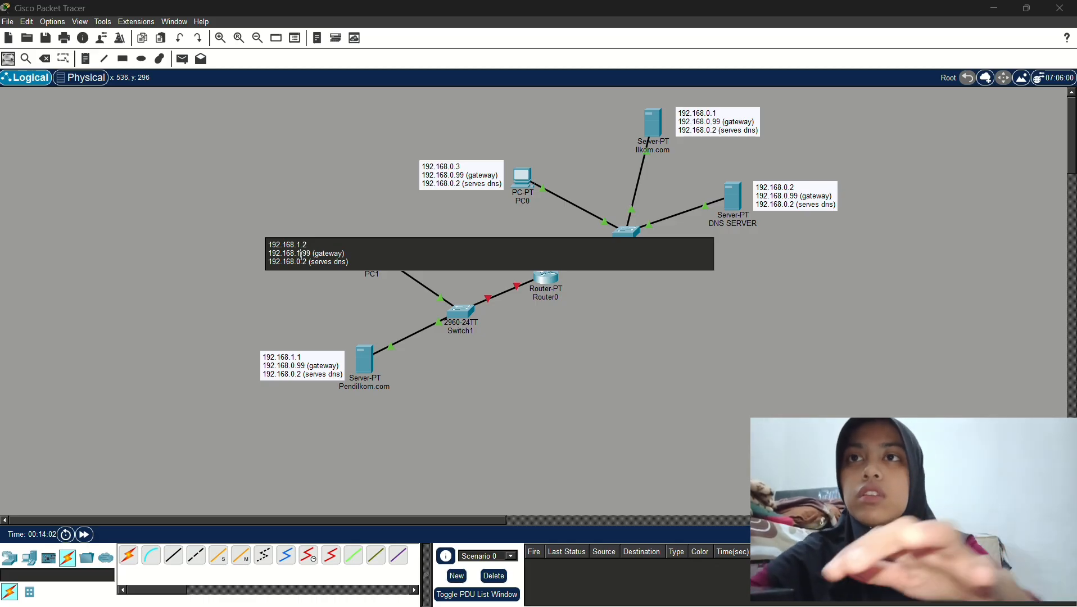
double_click(296, 371)
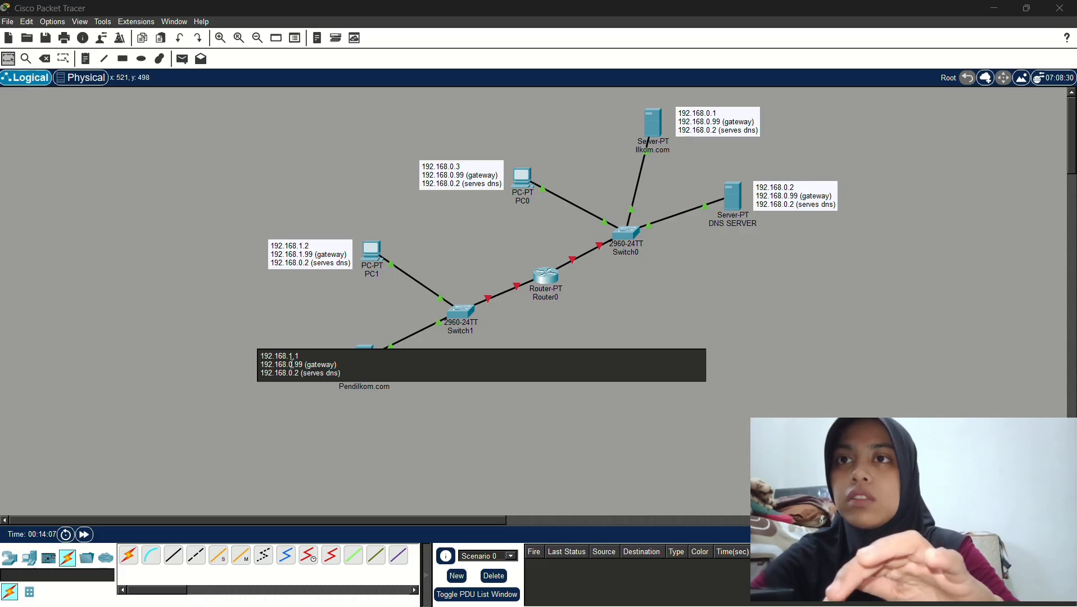
key(BackSpace)
text(1)
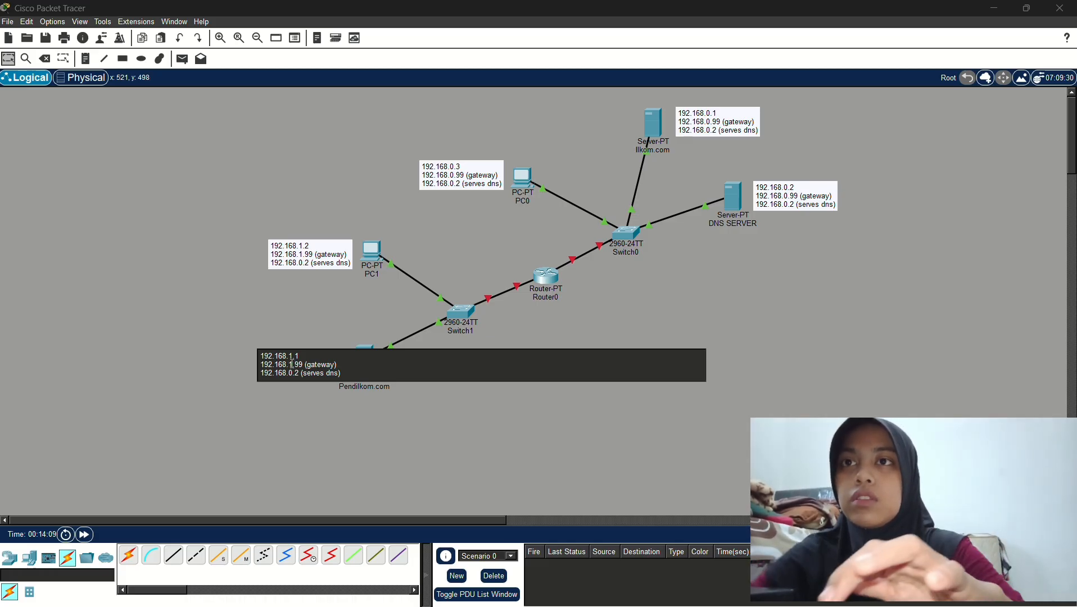
click(373, 328)
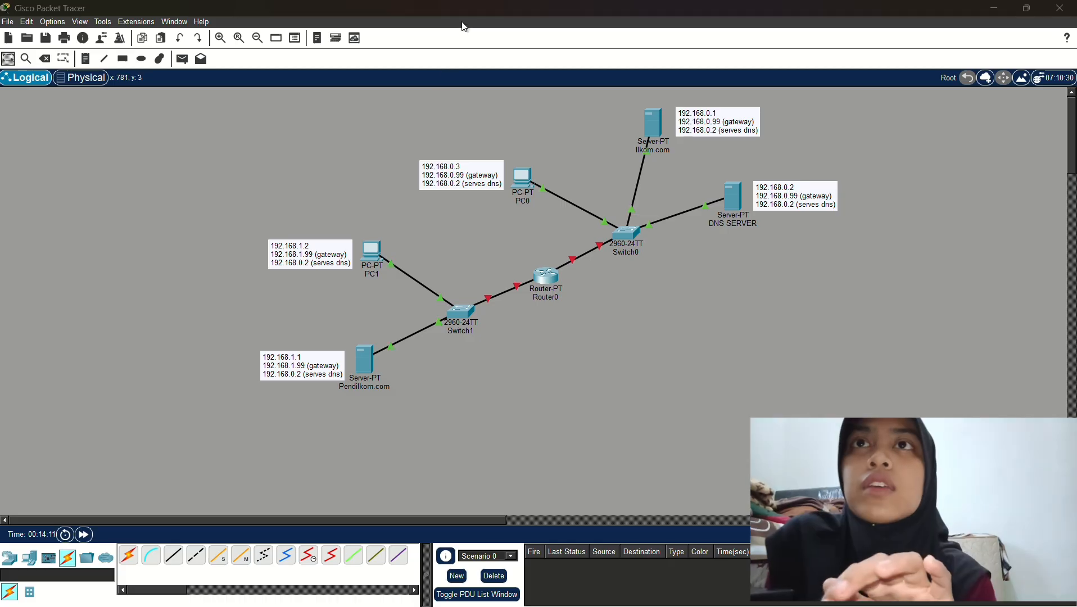
Open the Ilkom.com server's Desktop IP Configuration, moving its window aside
click(656, 122)
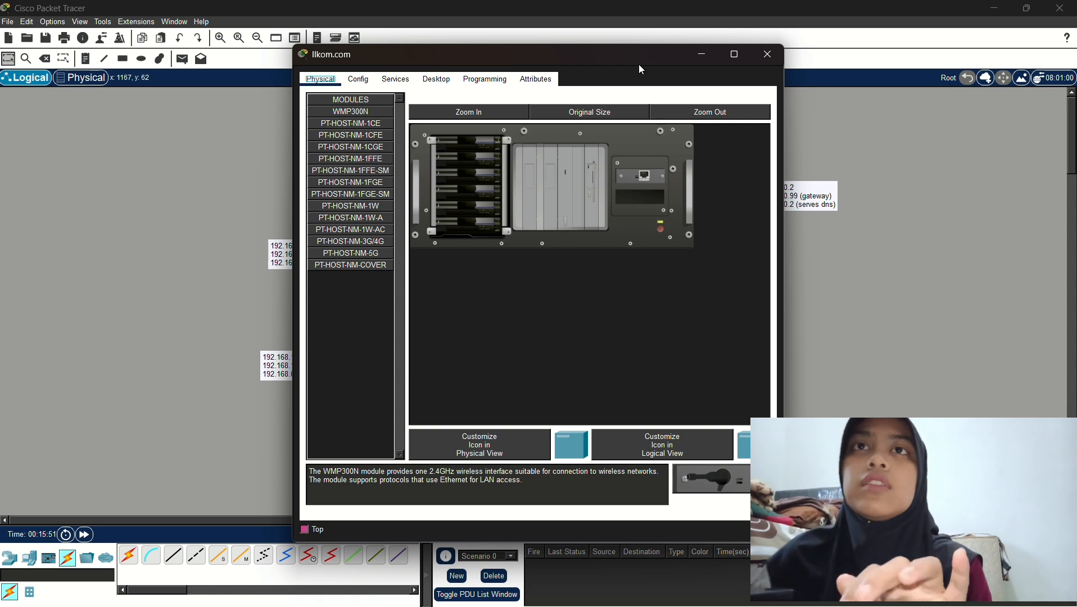
drag(637, 62, 500, 75)
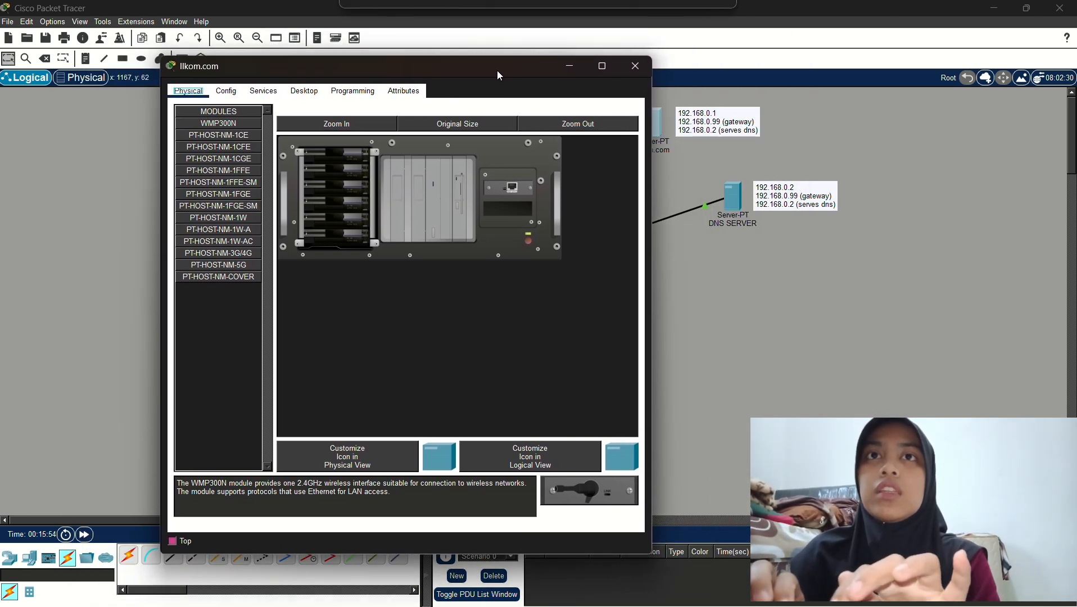
click(271, 94)
click(310, 93)
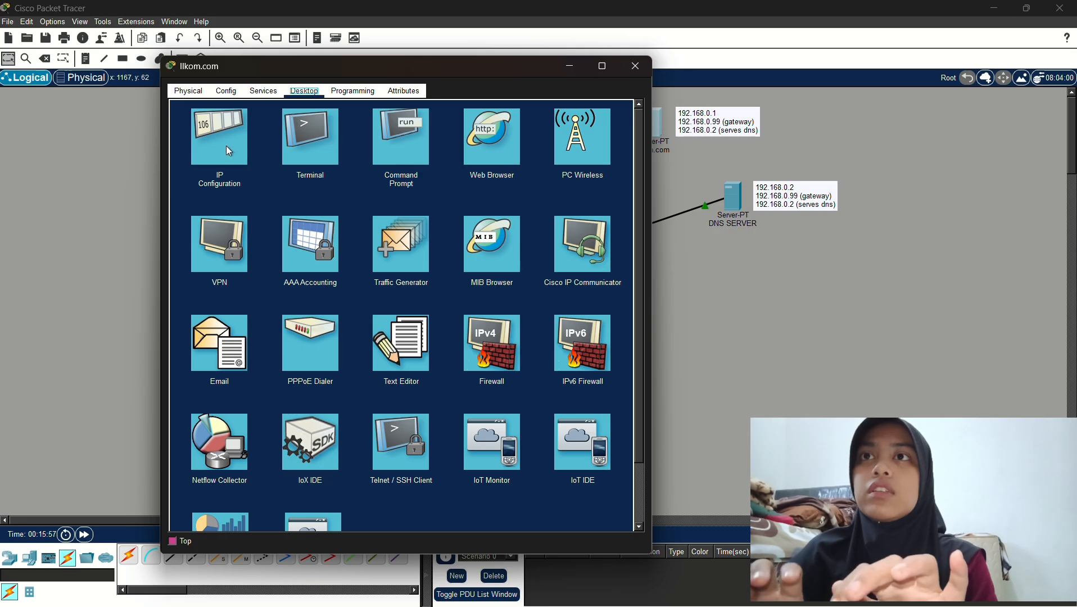
click(226, 146)
Give Ilkom.com IP 192.168.0.1, mask 255.255.255.0 and gateway 192.168.0.99
click(465, 161)
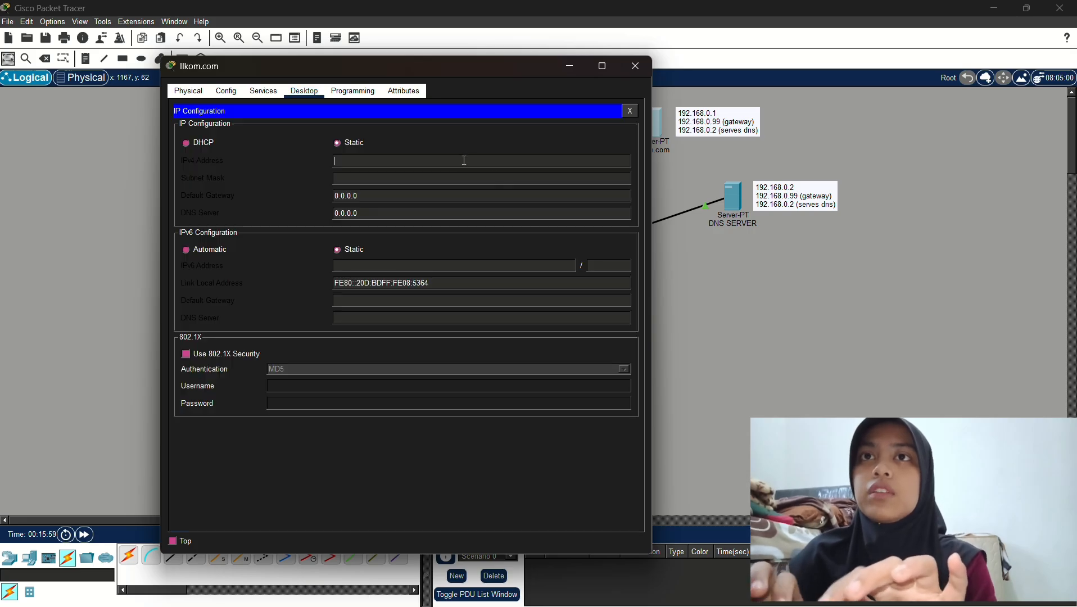
text(192.)
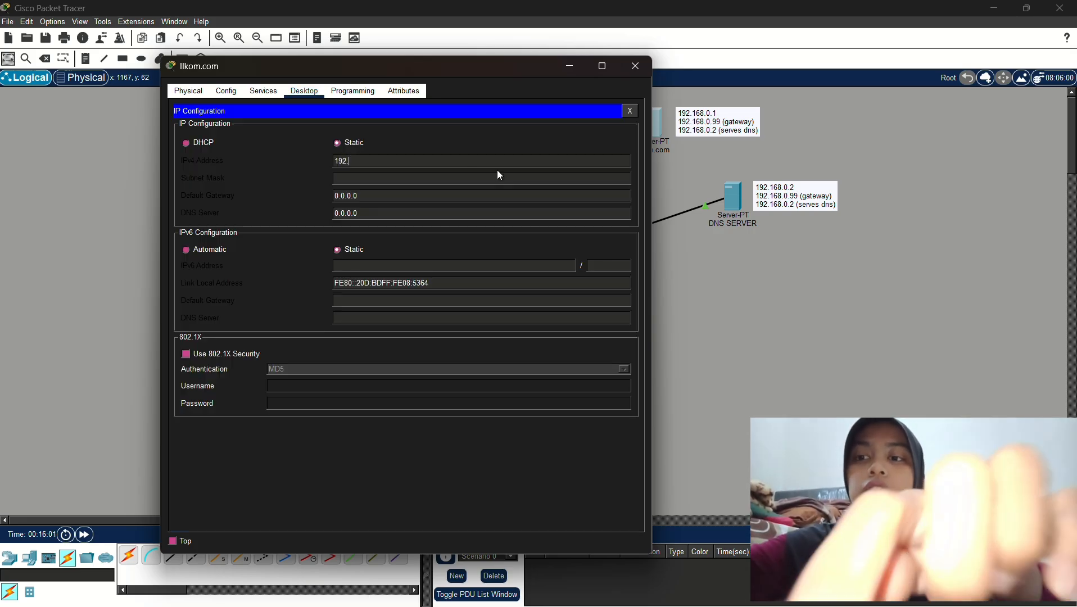
text(168.0.1)
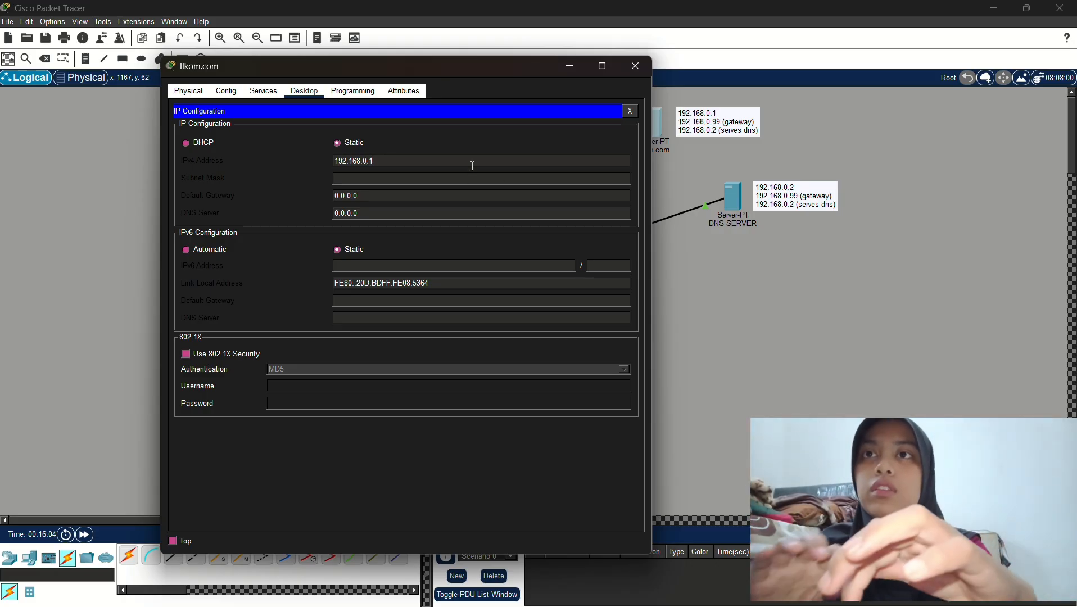
key(Tab)
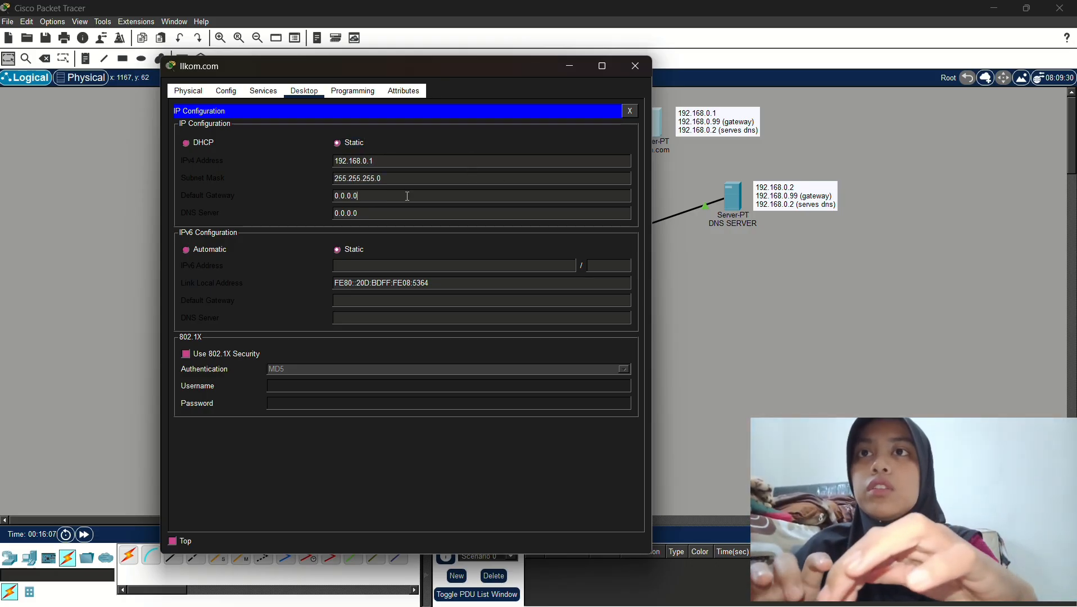
click(407, 196)
key(BackSpace)
key(BackSpace)
key(BackSpace)
key(BackSpace)
key(BackSpace)
key(BackSpace)
key(BackSpace)
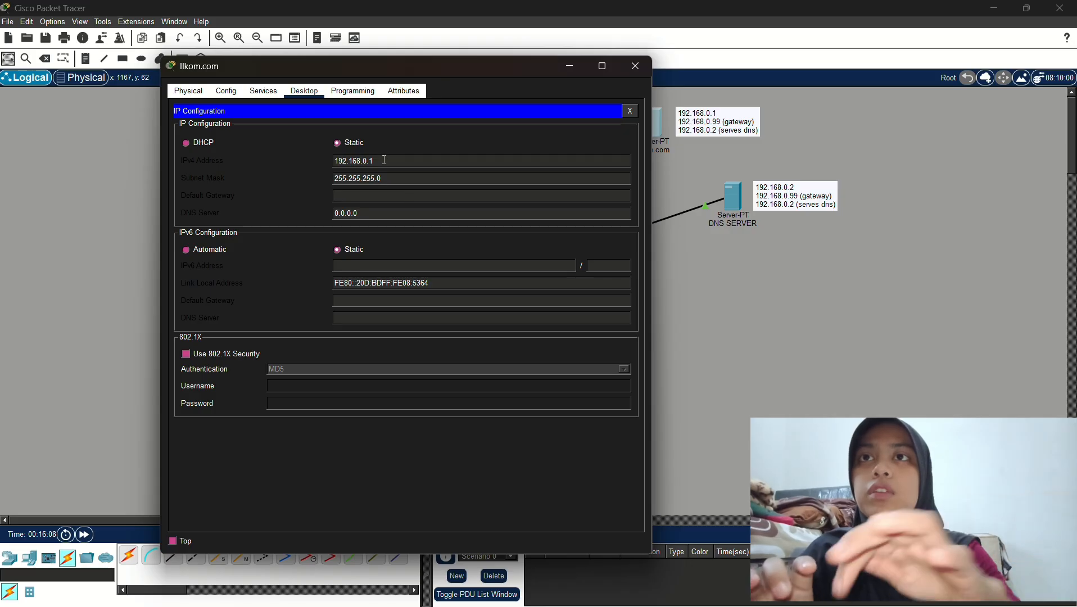
drag(384, 161, 335, 163)
key(ctrl+c)
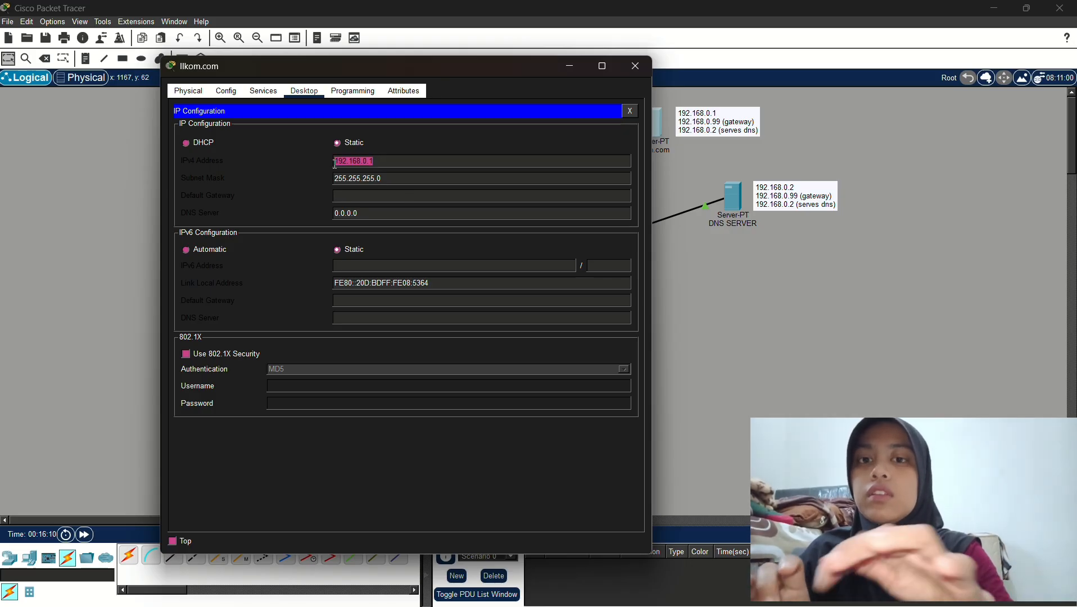
click(365, 198)
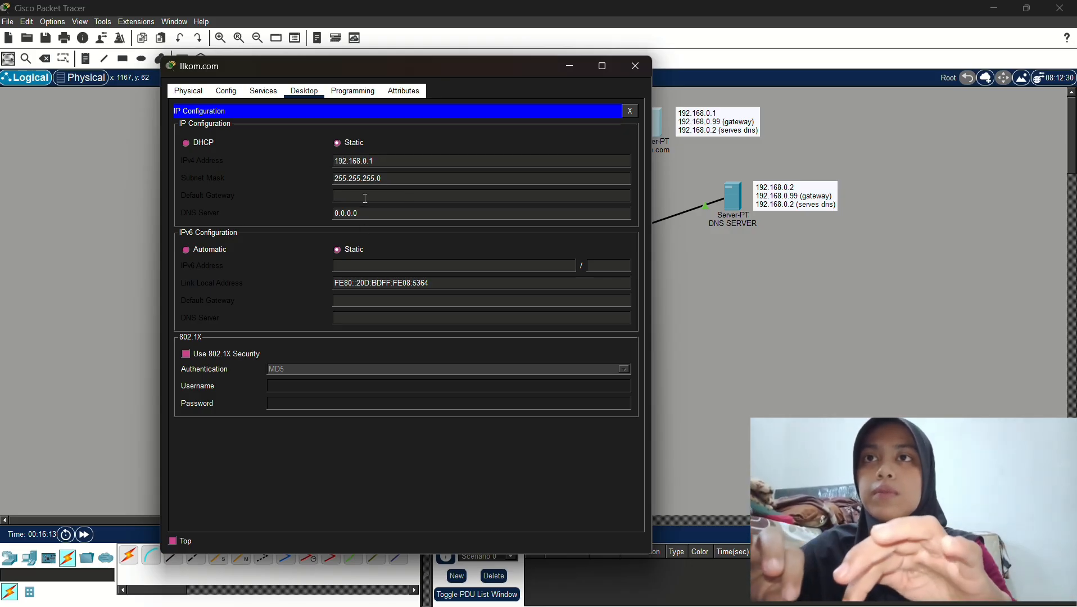
key(ctrl+v)
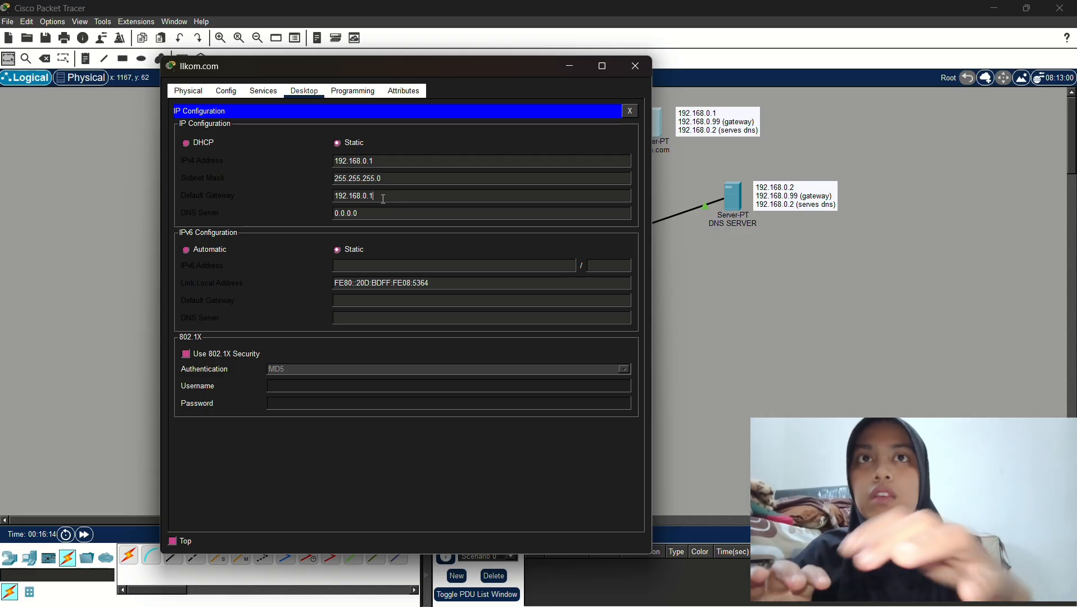
key(BackSpace)
text(99)
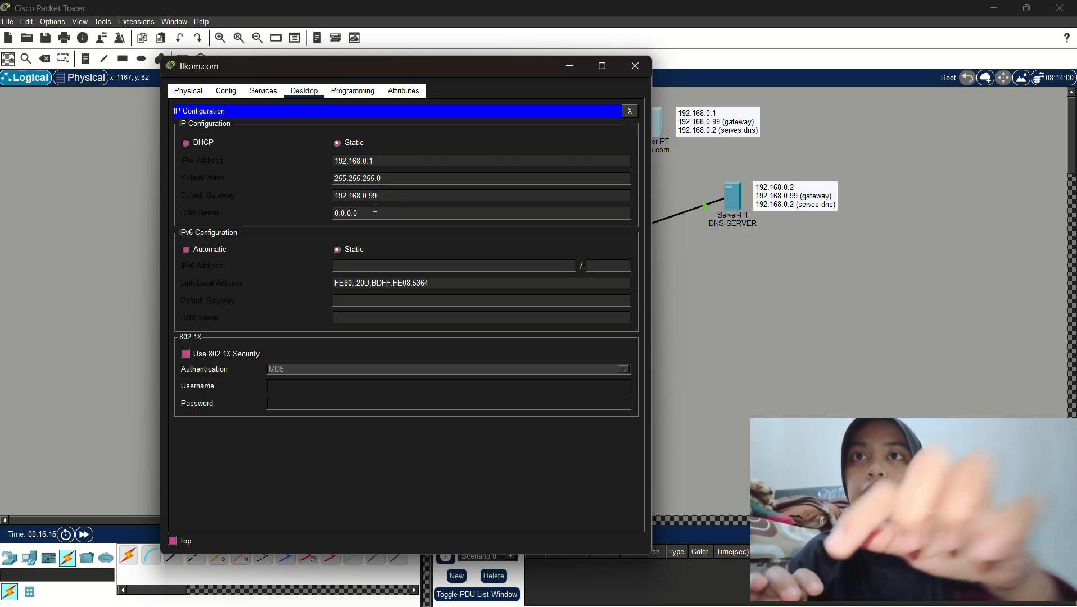
Replace the 0.0.0.0 DNS server value, starting it as 192.168.0
click(374, 211)
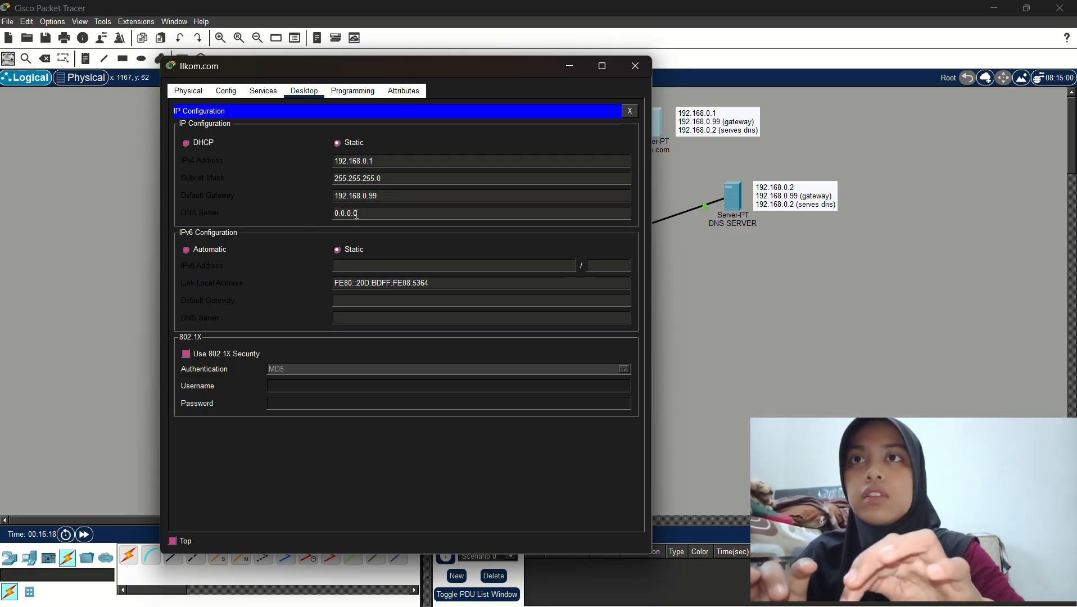
drag(357, 215, 336, 214)
text(192.168.0.1)
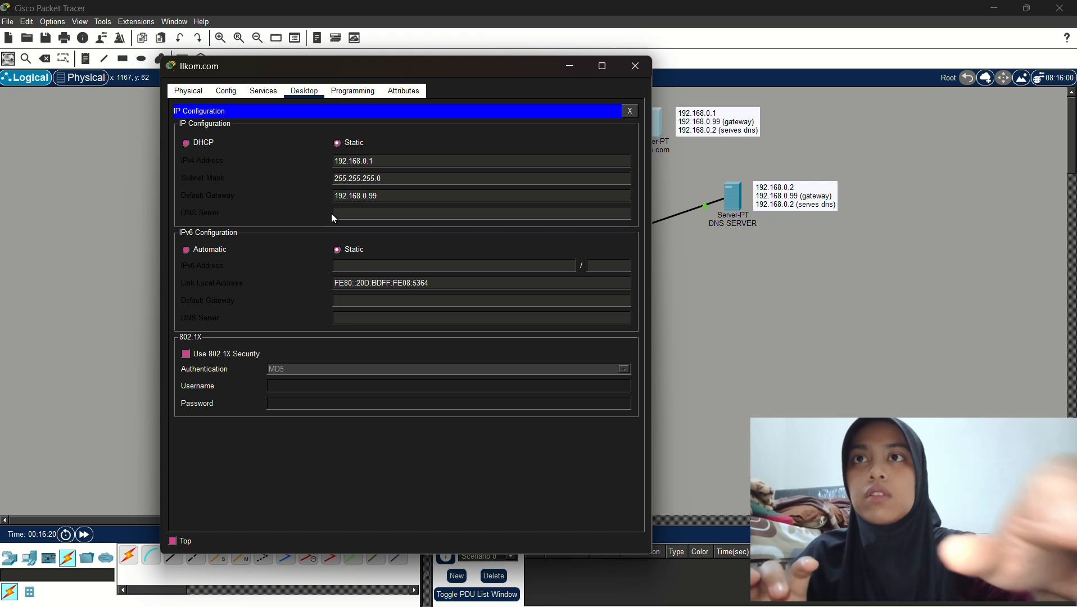
key(BackSpace)
Finish the DNS entry as 192.168.0.2, then change the index.html heading to ILKOM.COM
text(2.168.0.2)
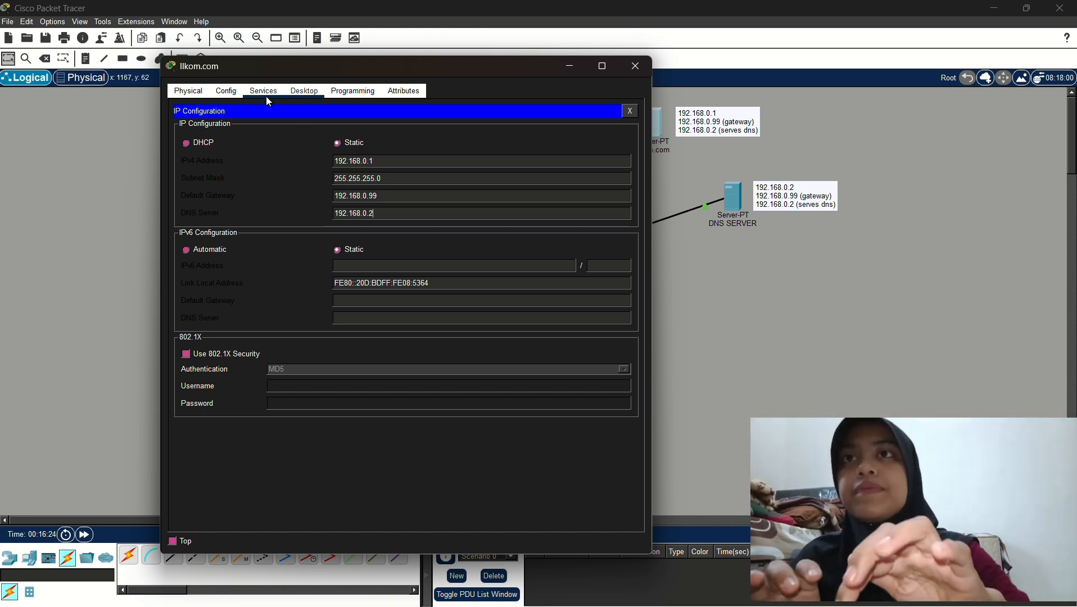
click(266, 94)
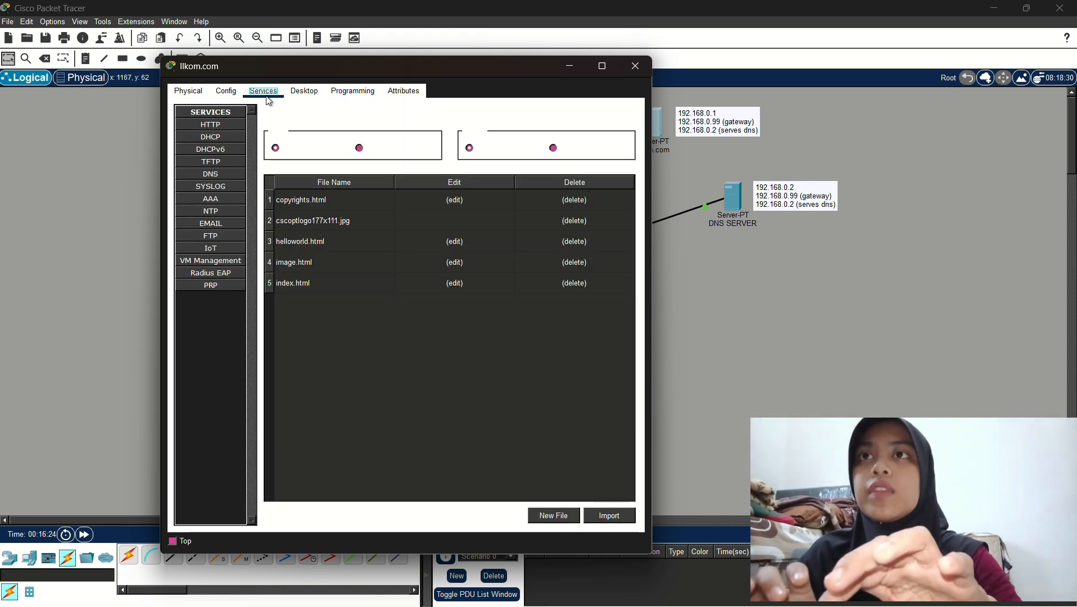
click(225, 126)
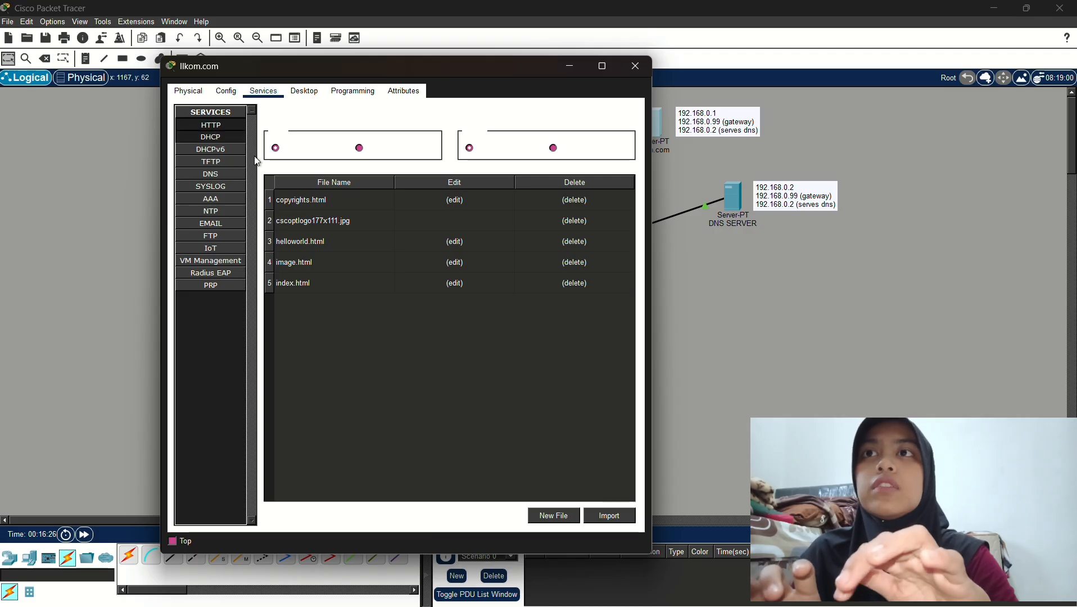
click(458, 283)
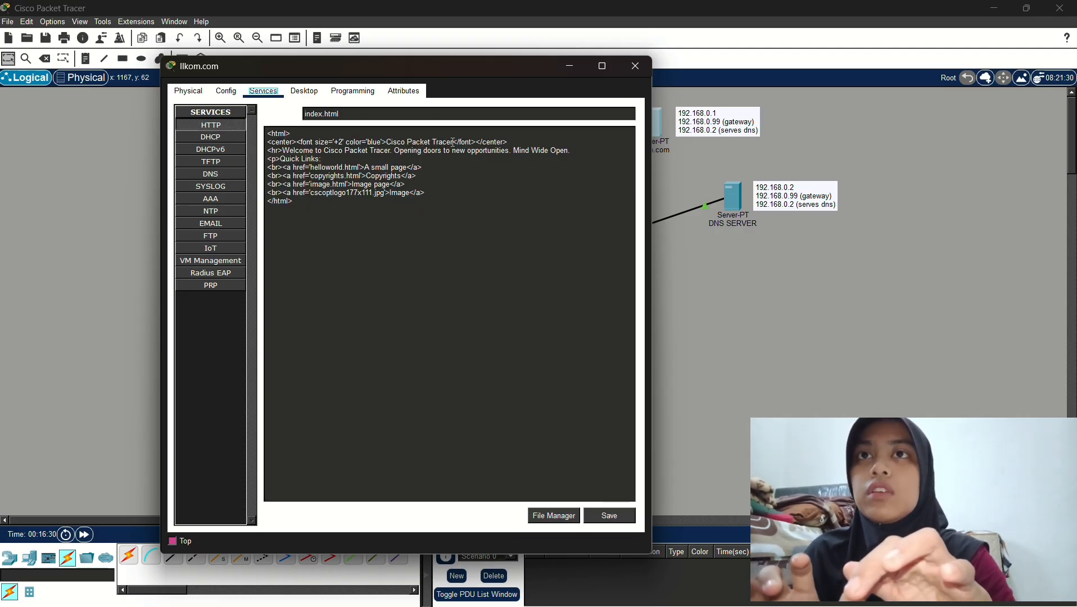
drag(455, 142, 388, 144)
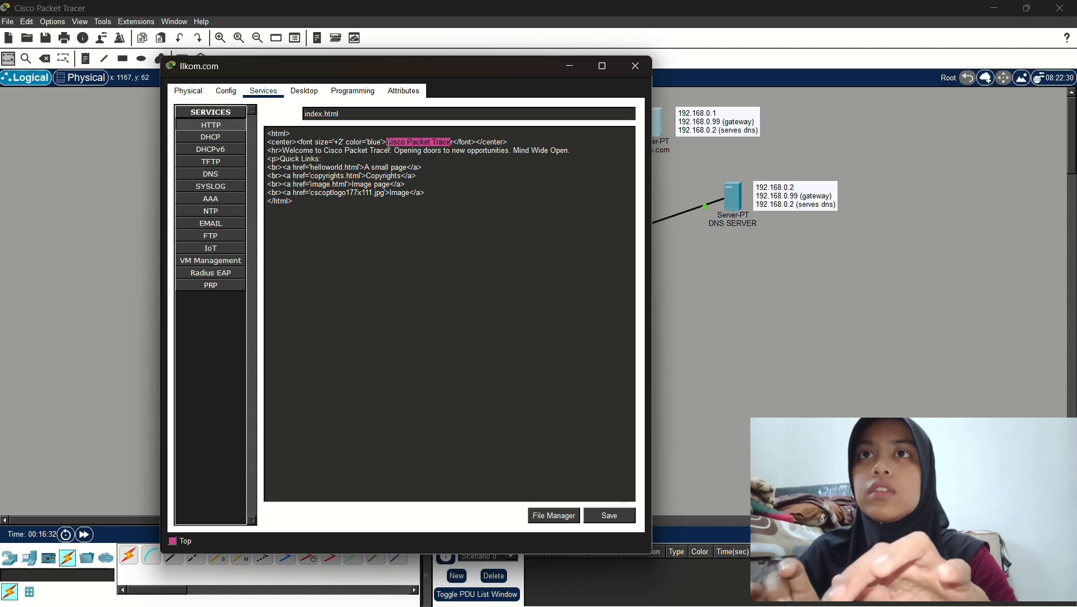
key(BackSpace)
key(Caps_Lock)
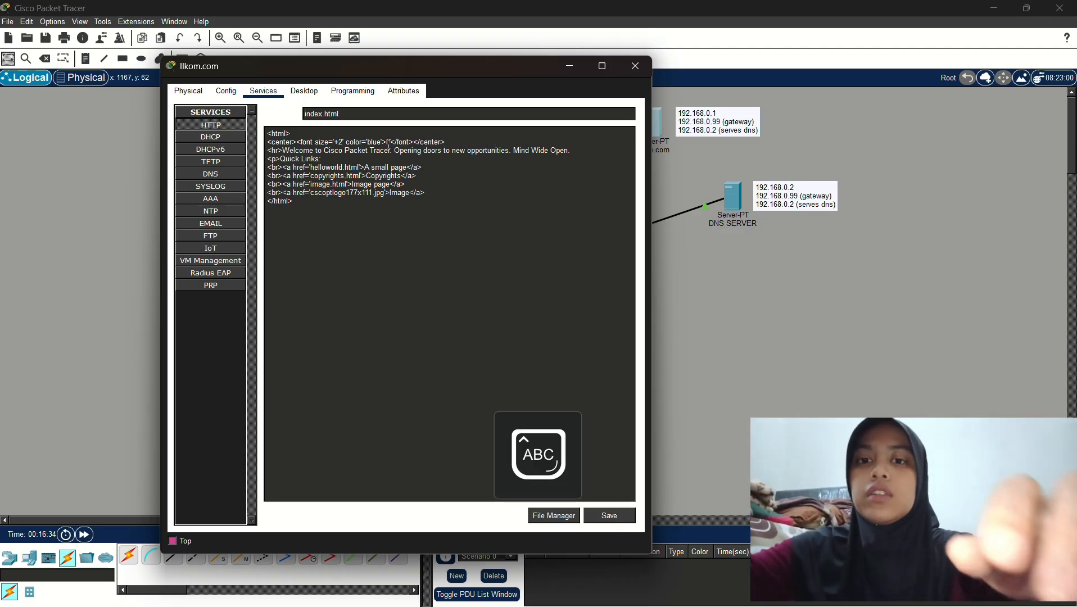
text(ILKOM)
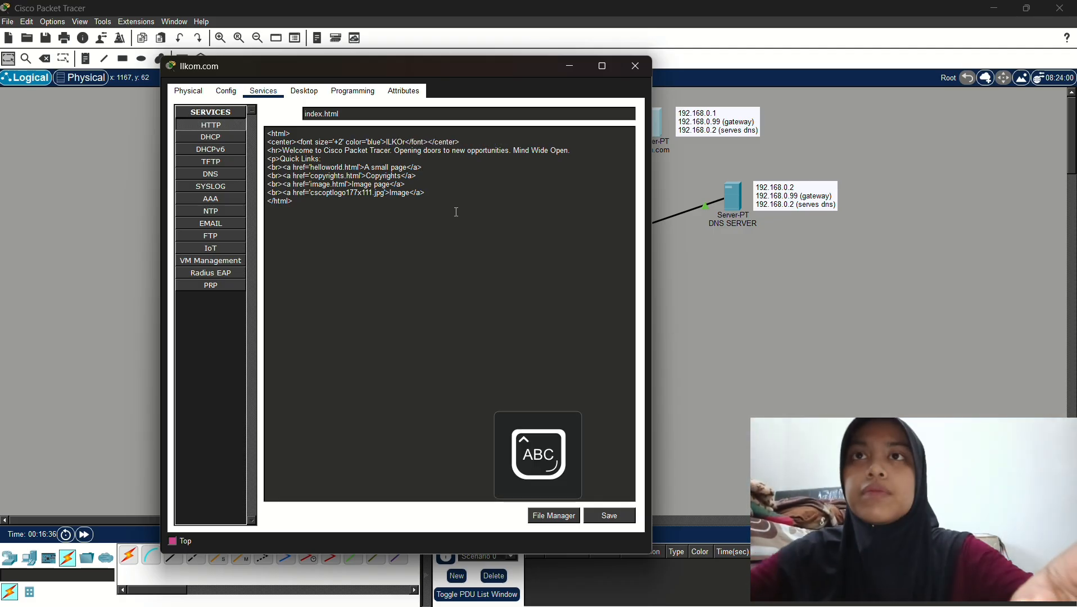
text(.COM)
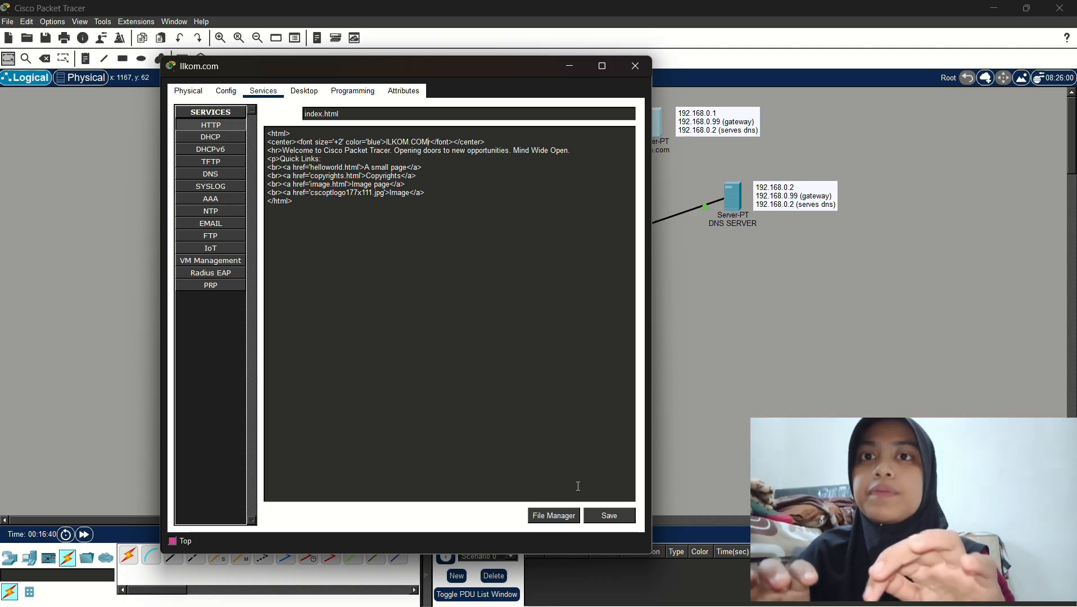
Save index.html over the existing copy and close the Ilkom.com server window
click(604, 516)
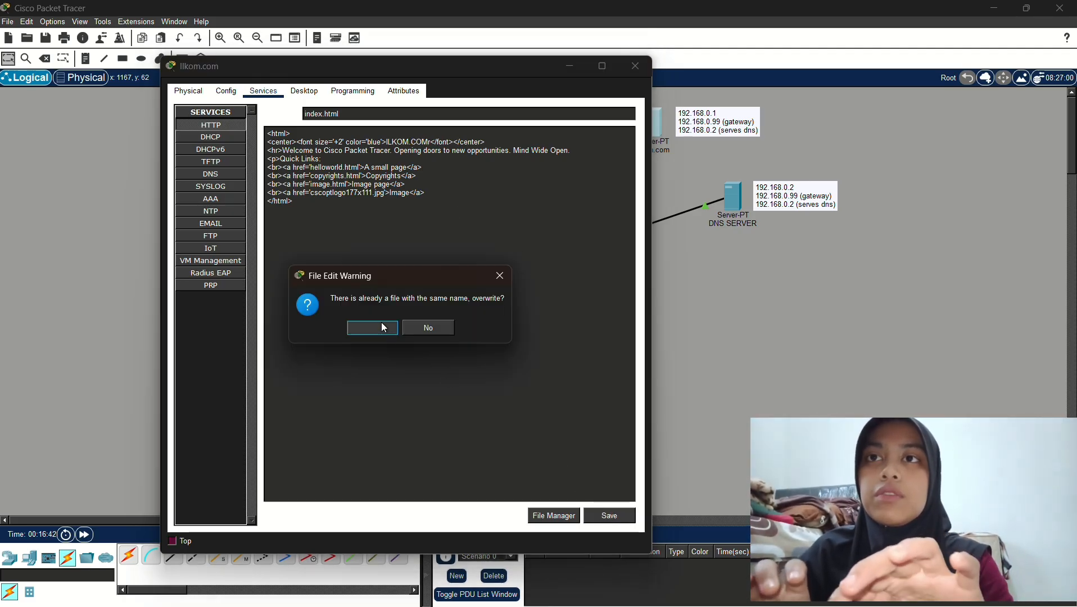
click(381, 326)
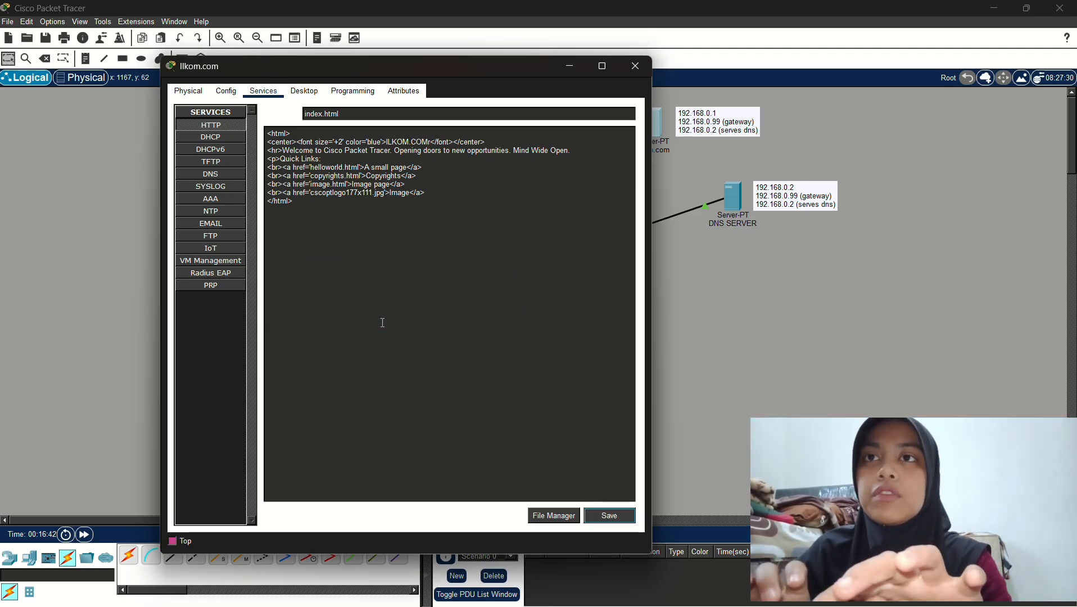
click(633, 63)
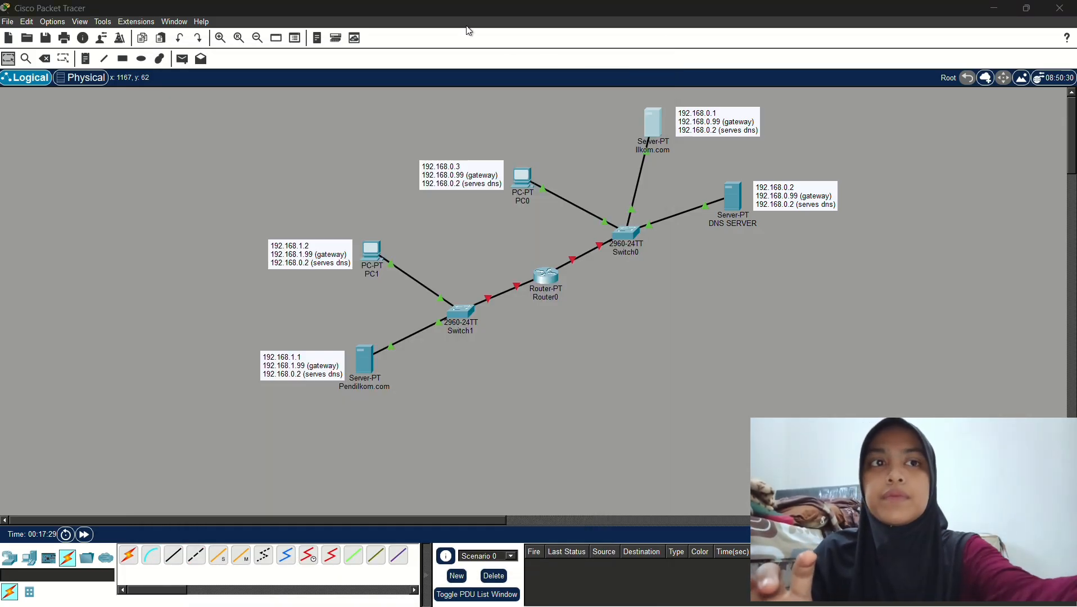
Open PC0's Desktop IP Configuration and move its window aside
double_click(467, 167)
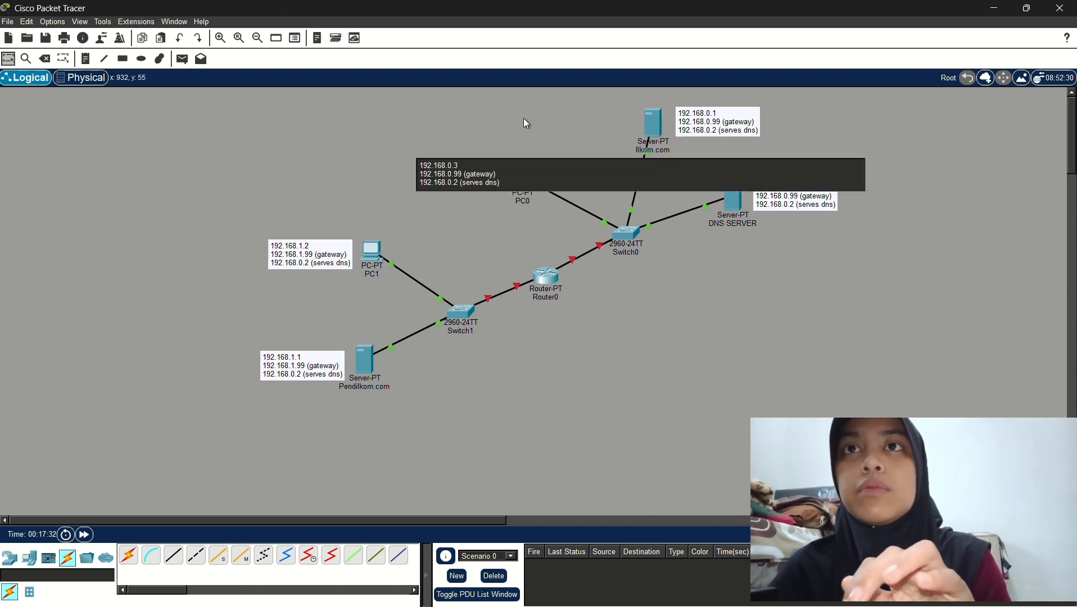
click(525, 119)
click(532, 184)
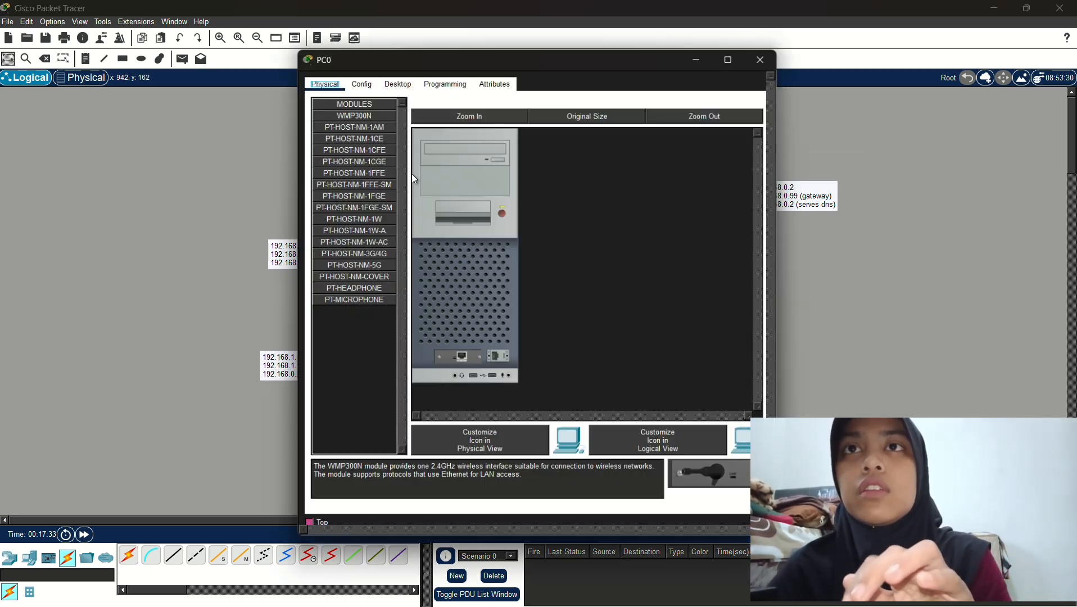
click(396, 79)
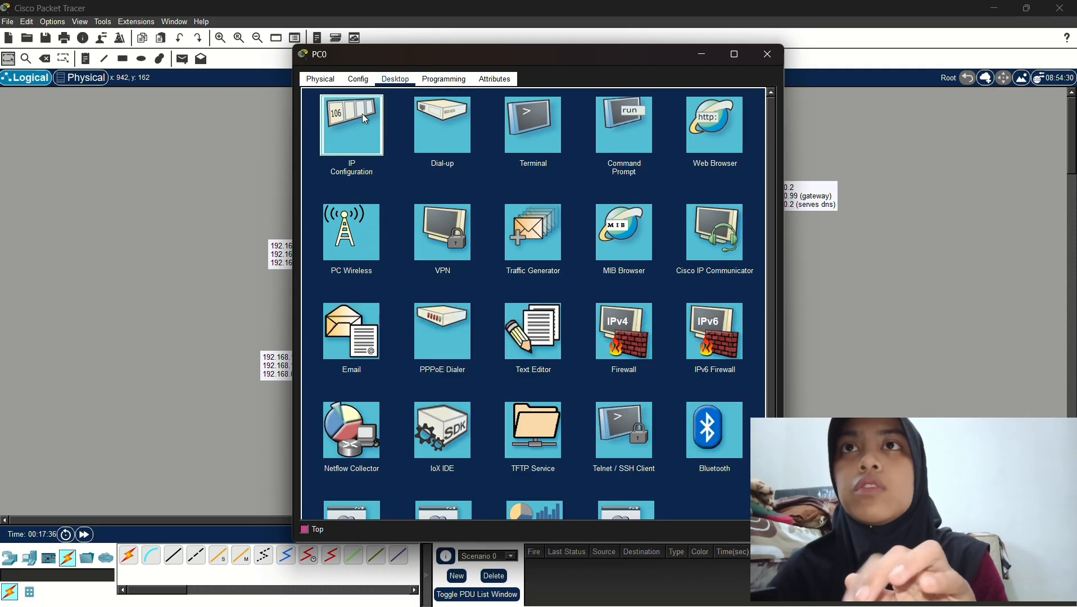
click(362, 114)
click(601, 44)
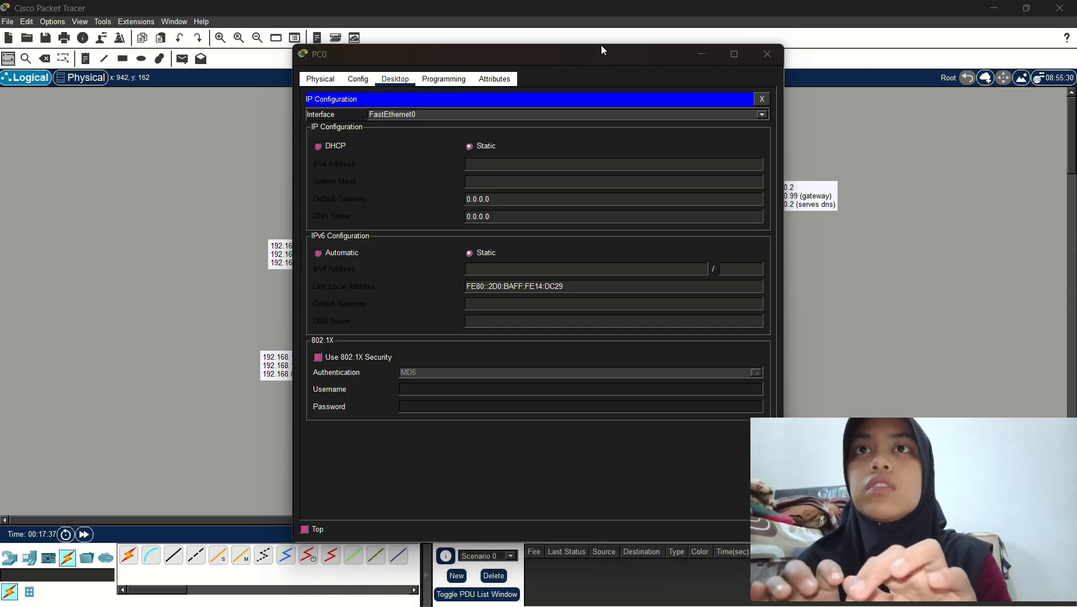
drag(616, 57, 847, 74)
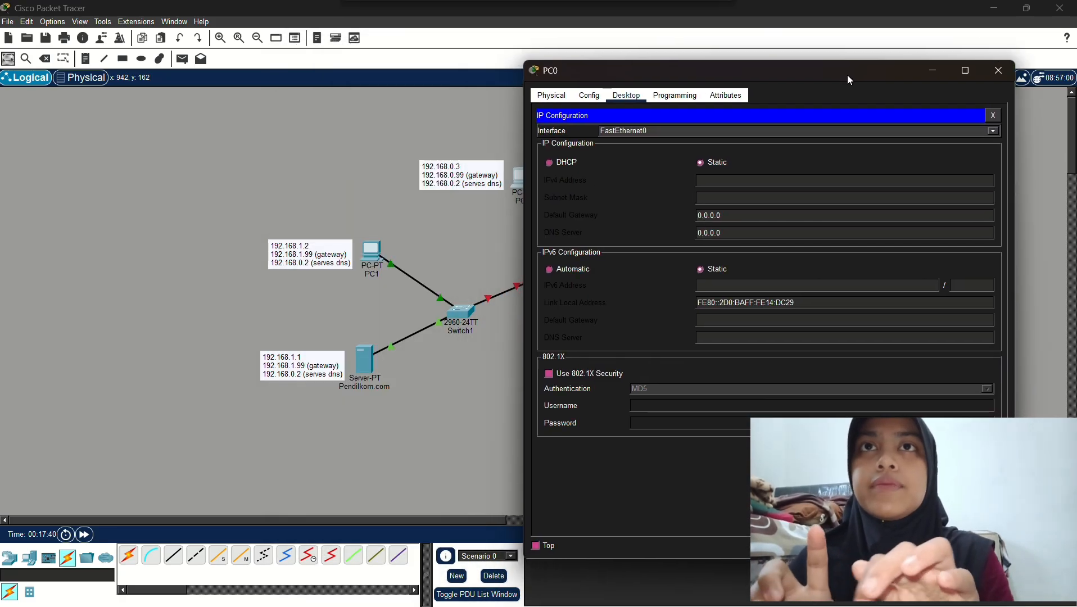
Set PC0 to 192.168.0.3, mask 255.255.255.0, gateway 192.168.0.99, DNS 192.168.0.2, then close
click(817, 181)
text(192.16)
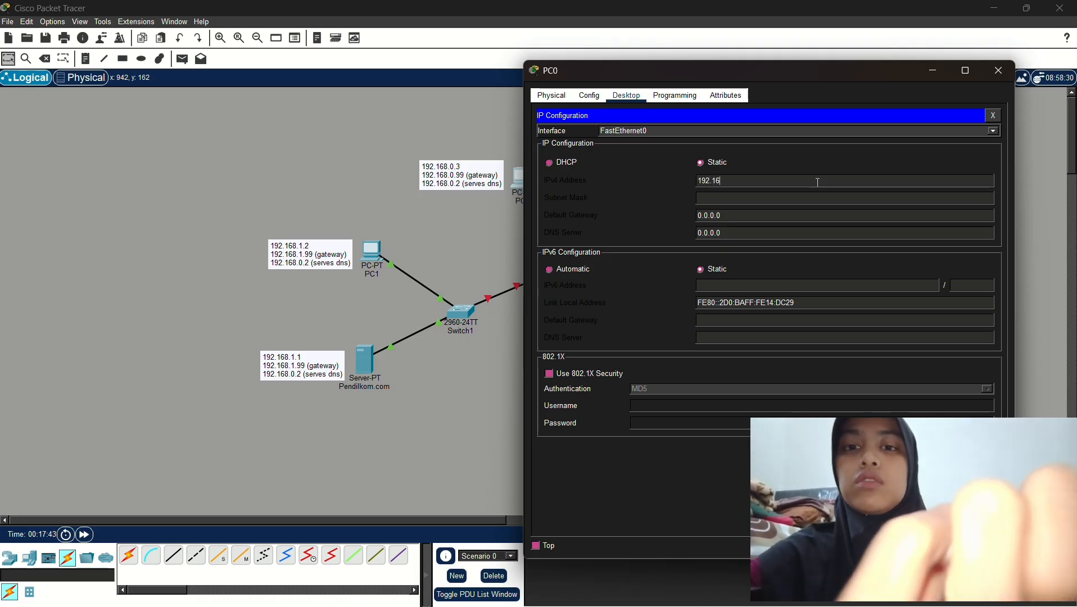
text(8.0.3)
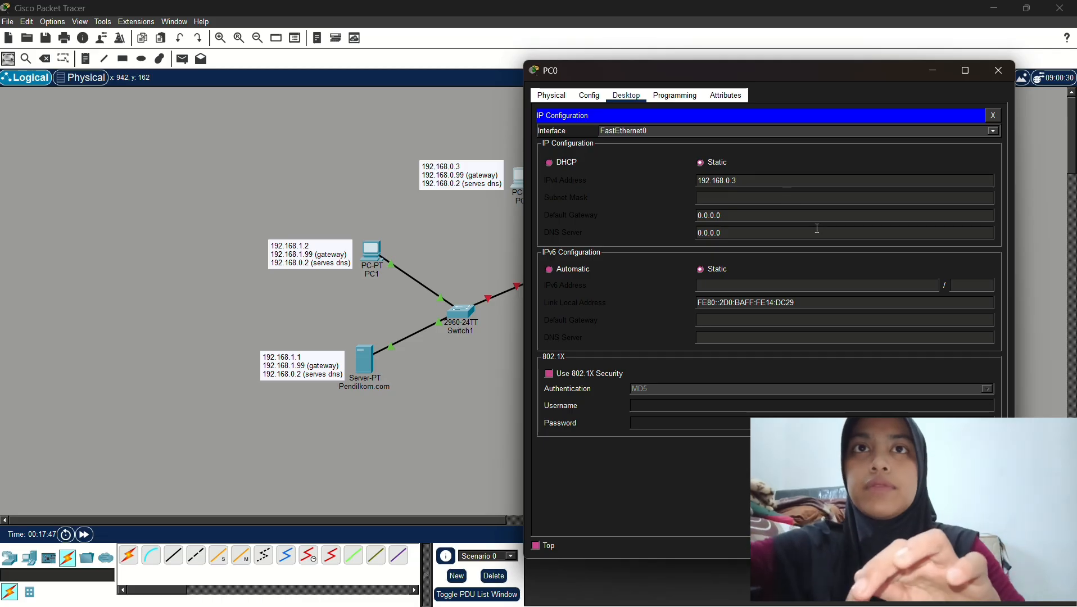
click(823, 160)
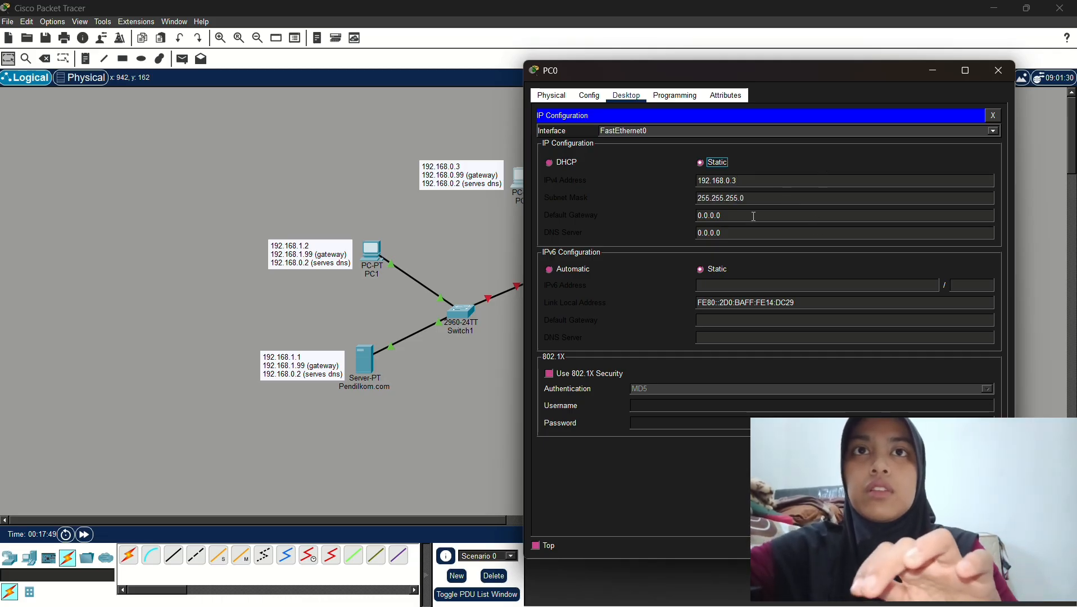
drag(702, 217, 696, 222)
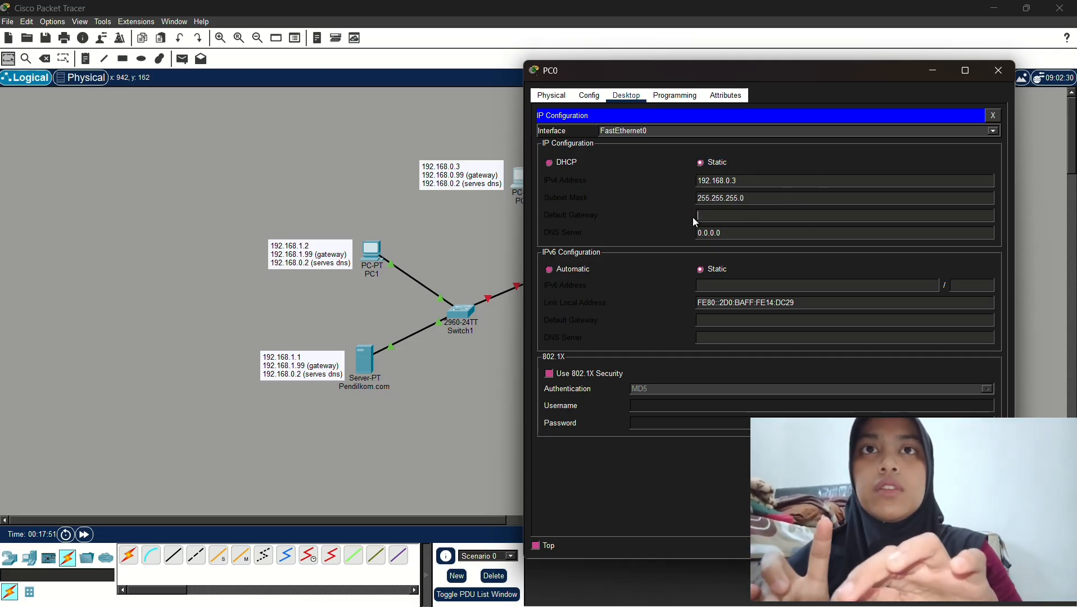
text(192.168.0.)
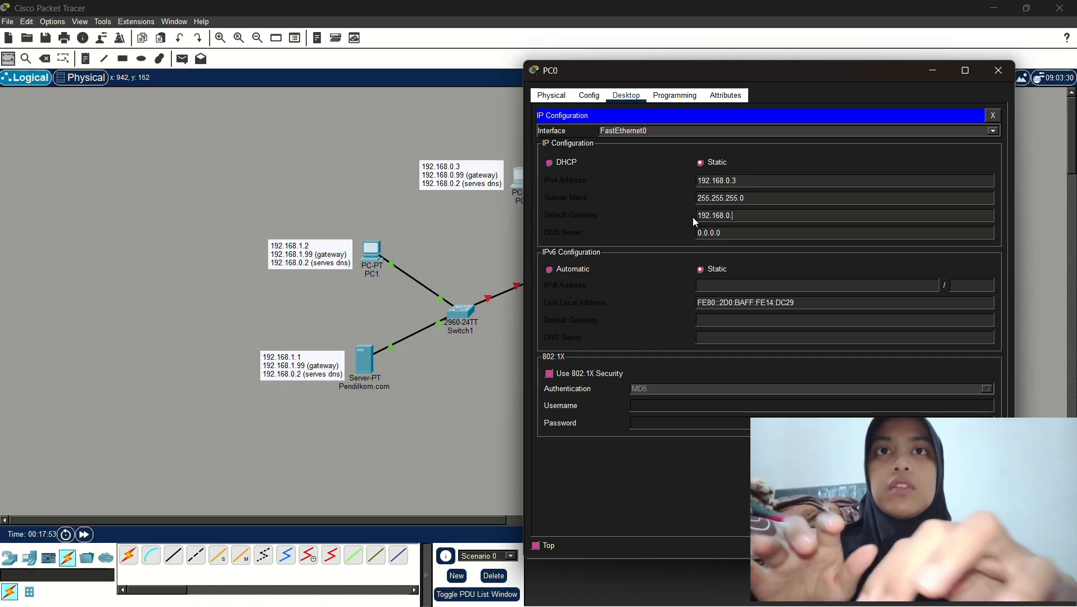
text(99)
click(717, 233)
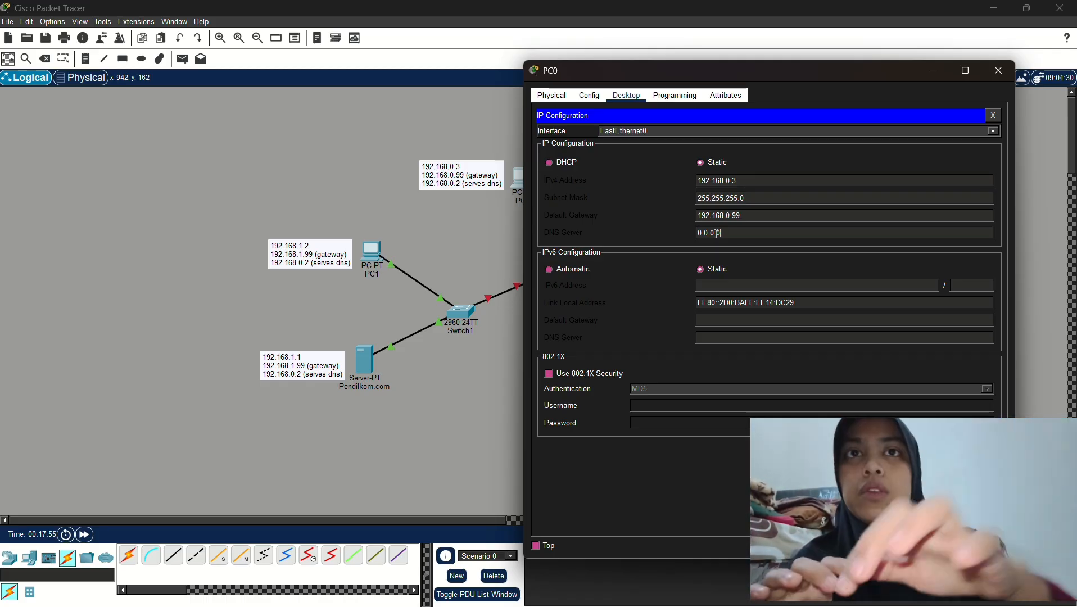
drag(717, 234, 692, 238)
text(192.168.0.)
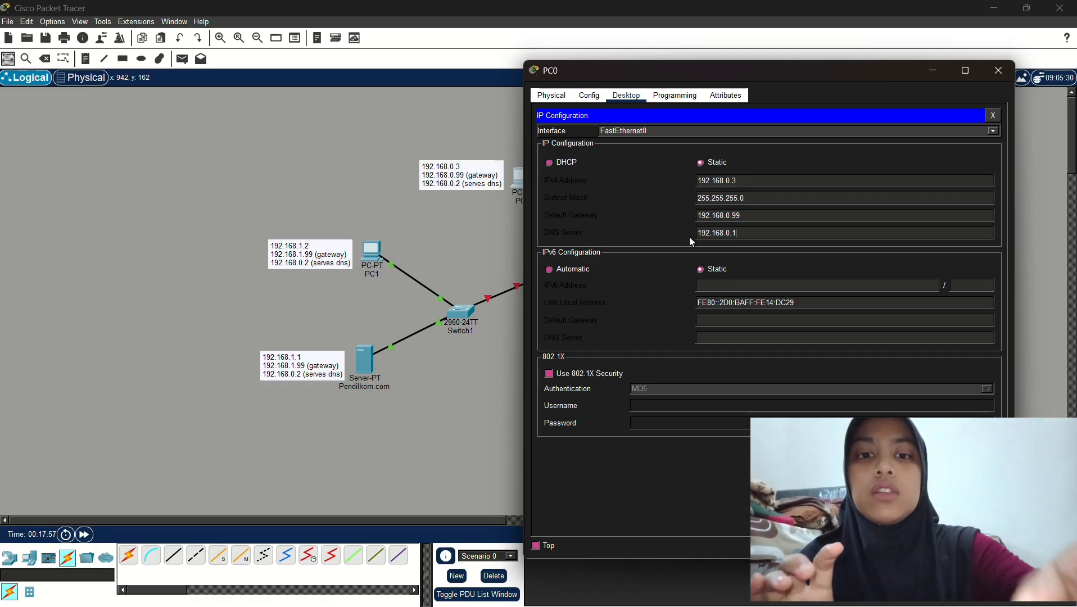
text(2)
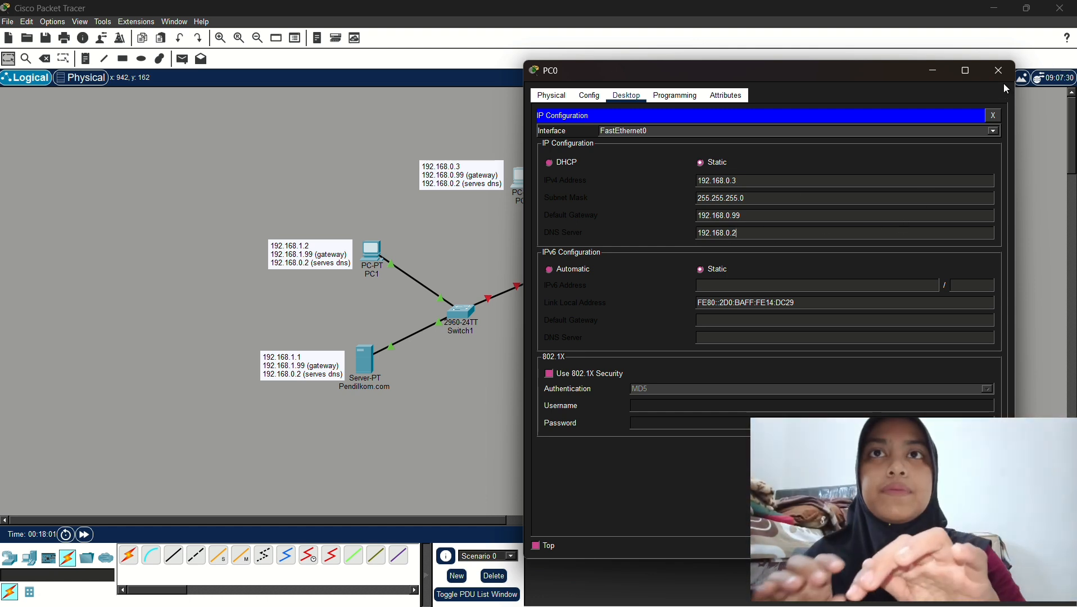
click(957, 97)
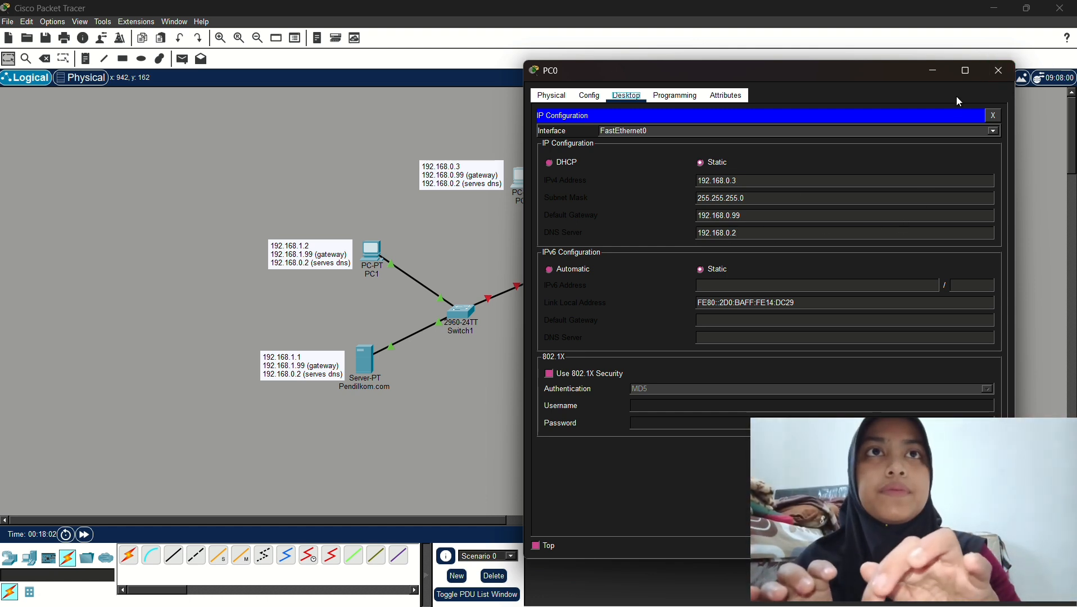
click(1000, 72)
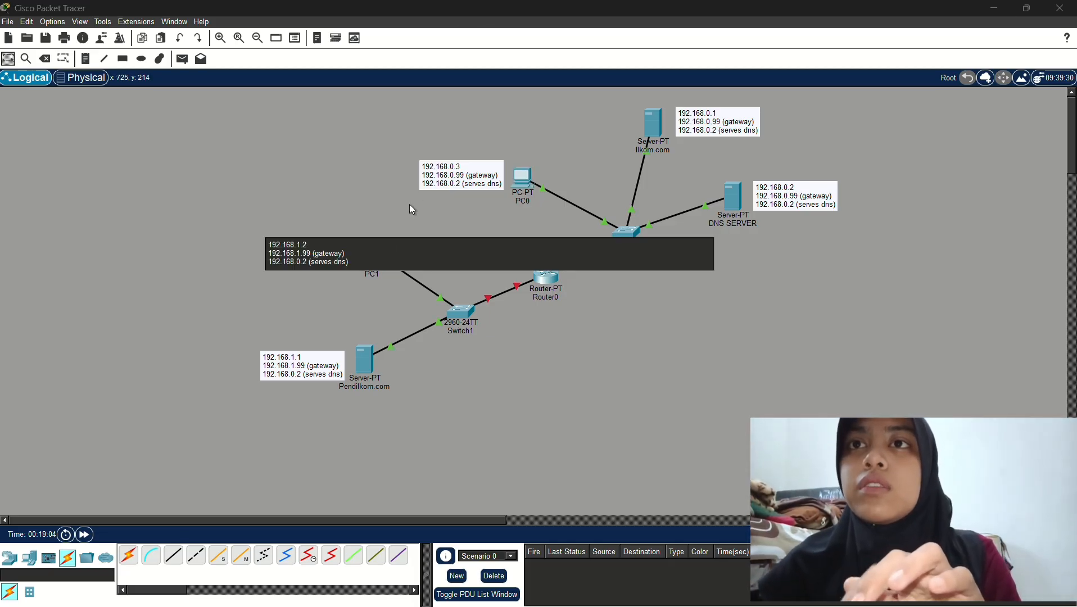
Open PC1's IP Configuration and enter address 192.168.1.2 with mask 255.255.255.0
click(371, 263)
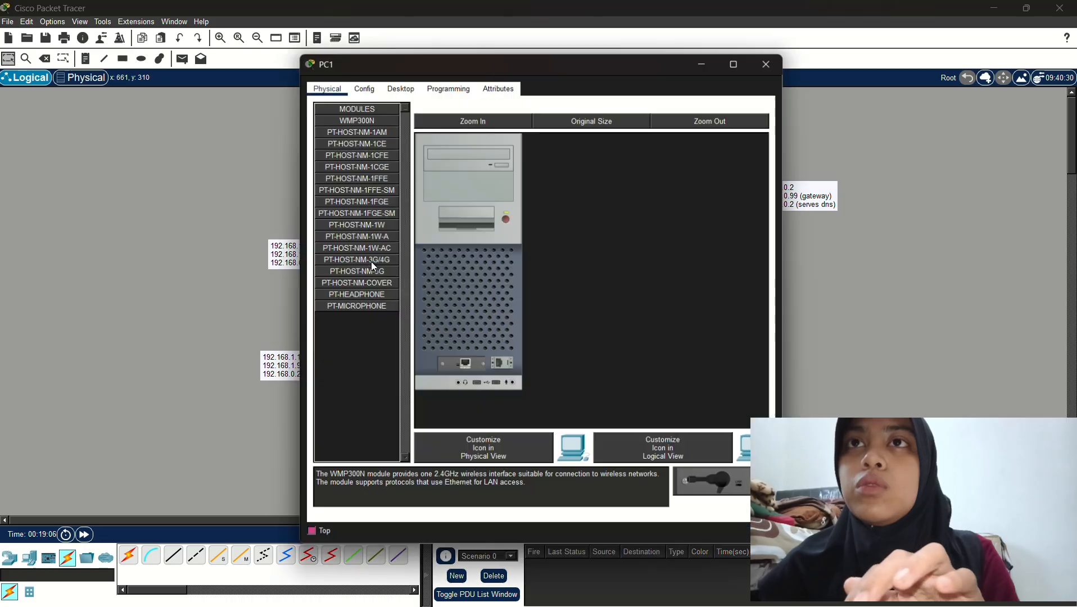
click(404, 81)
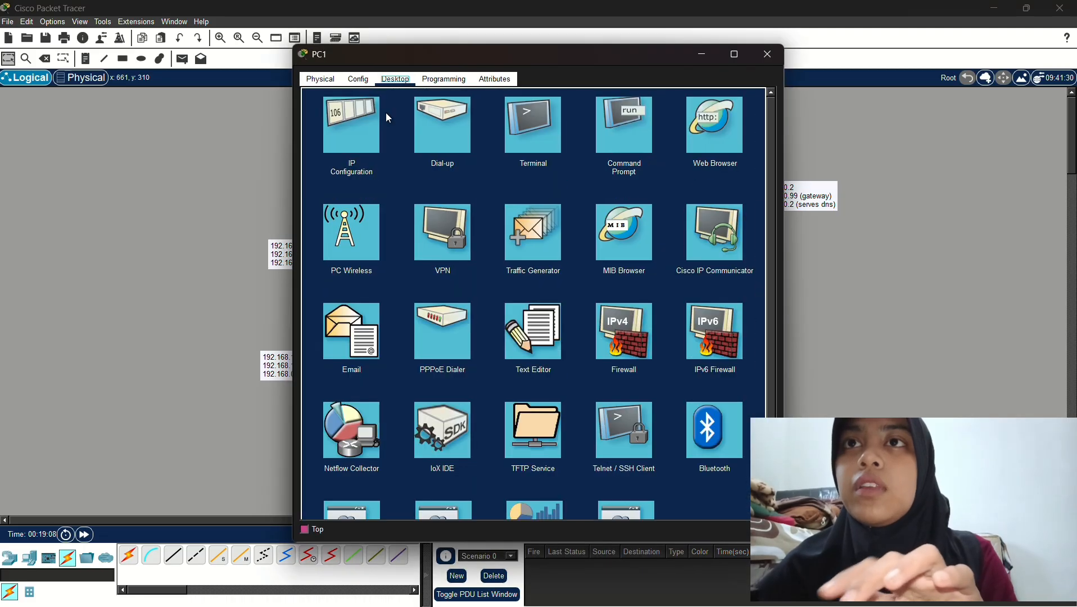
click(349, 155)
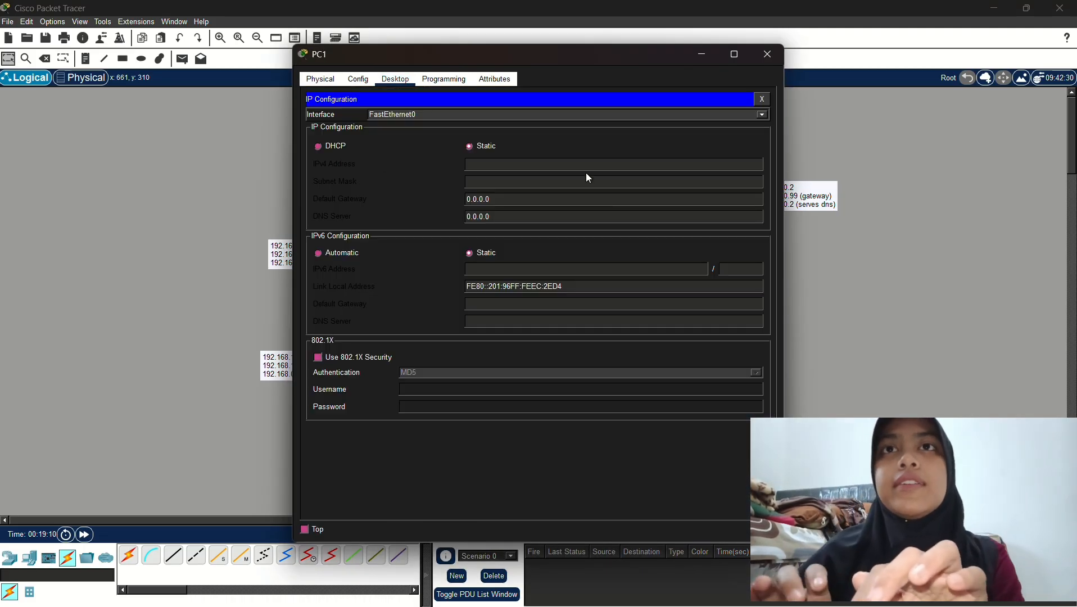
drag(597, 52, 686, 73)
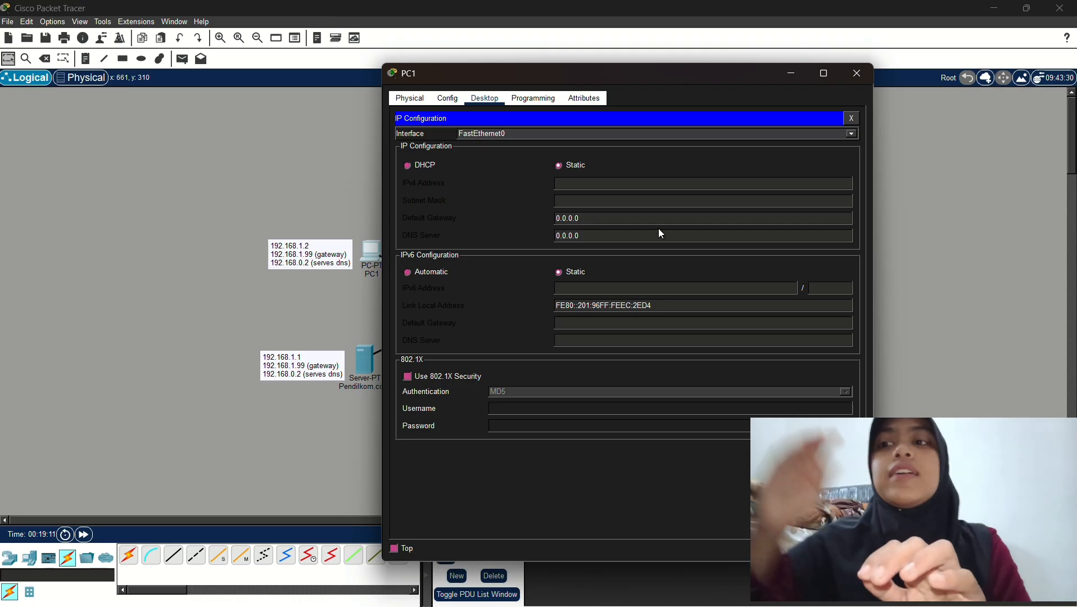
click(672, 182)
text(192)
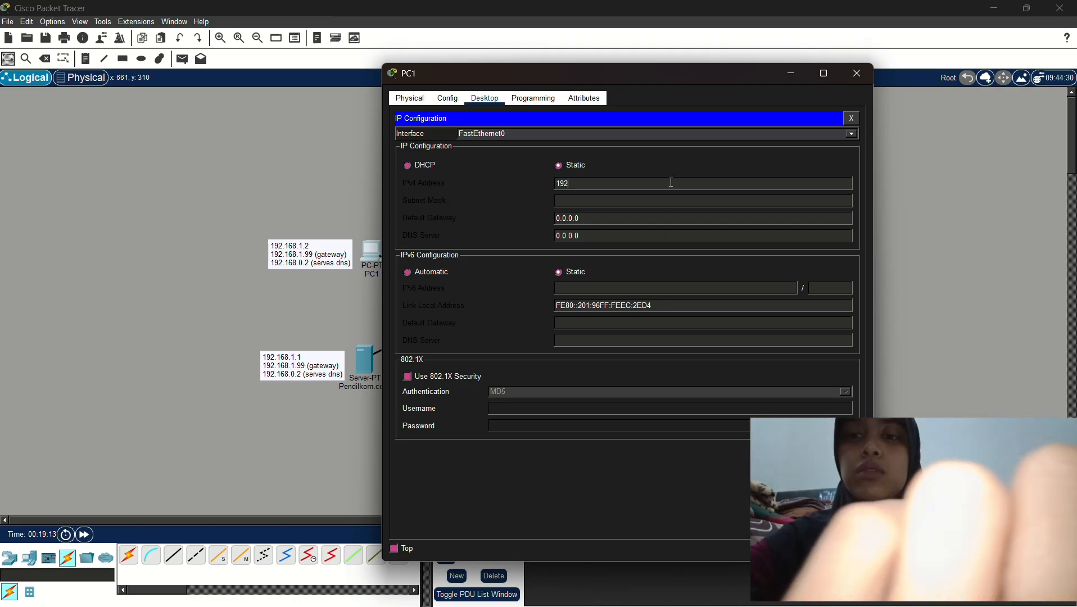
text(.168.0.)
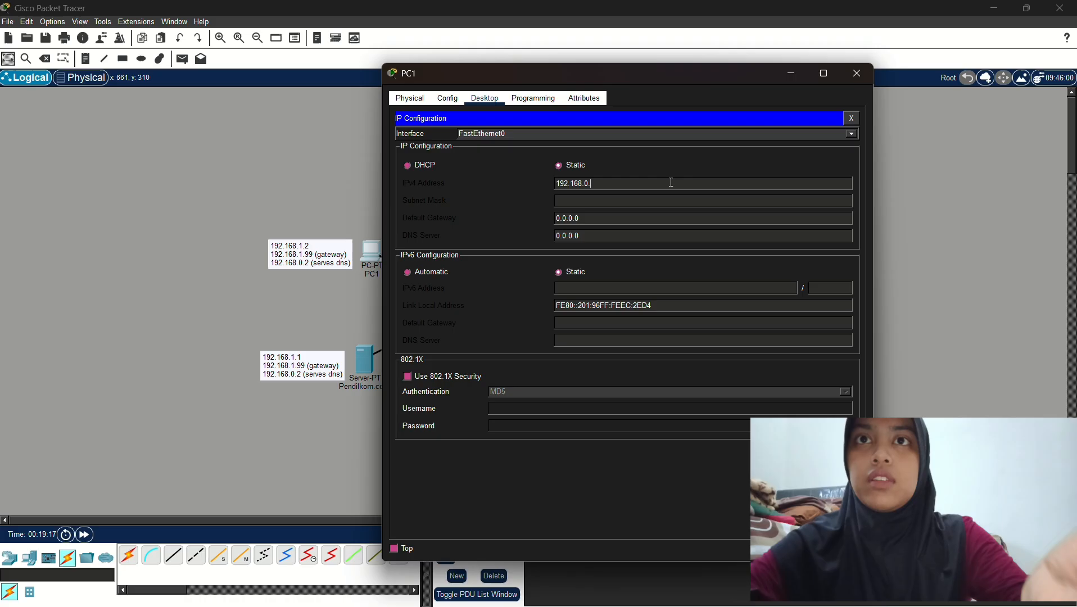
key(BackSpace)
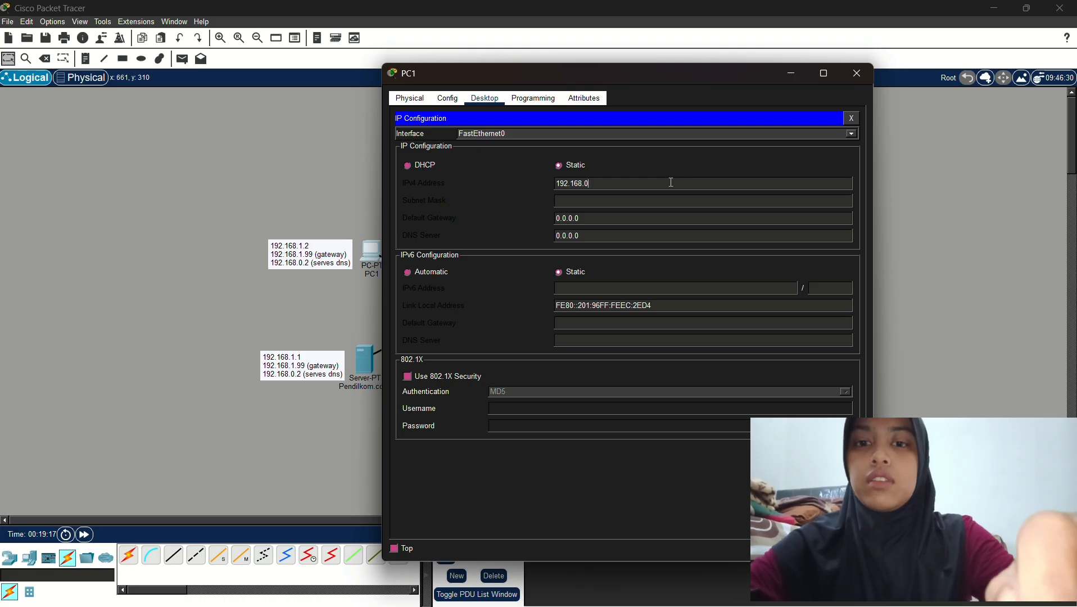
text(1.2)
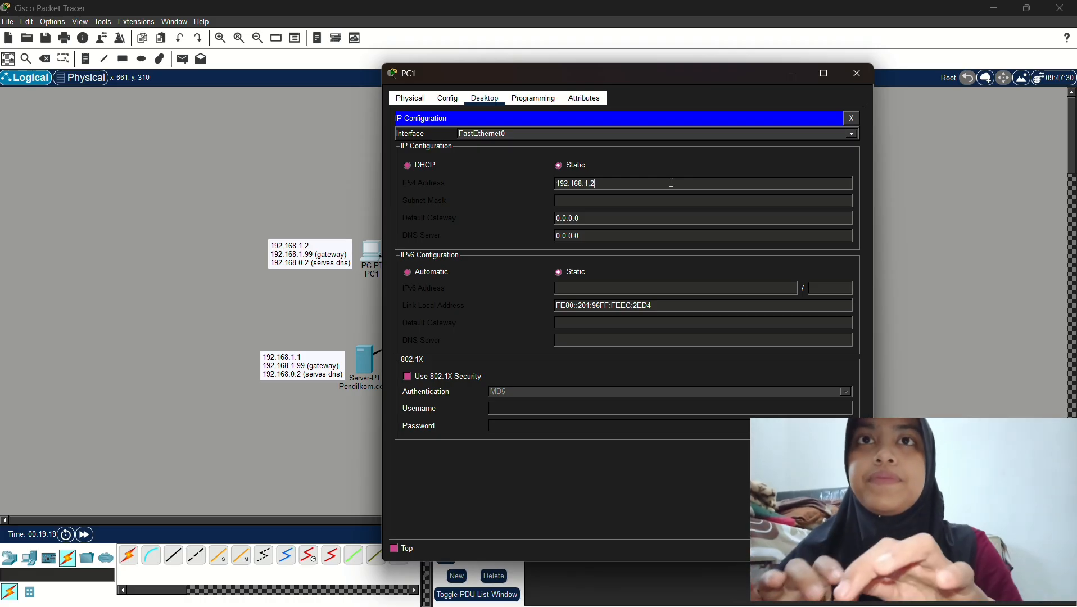
click(674, 169)
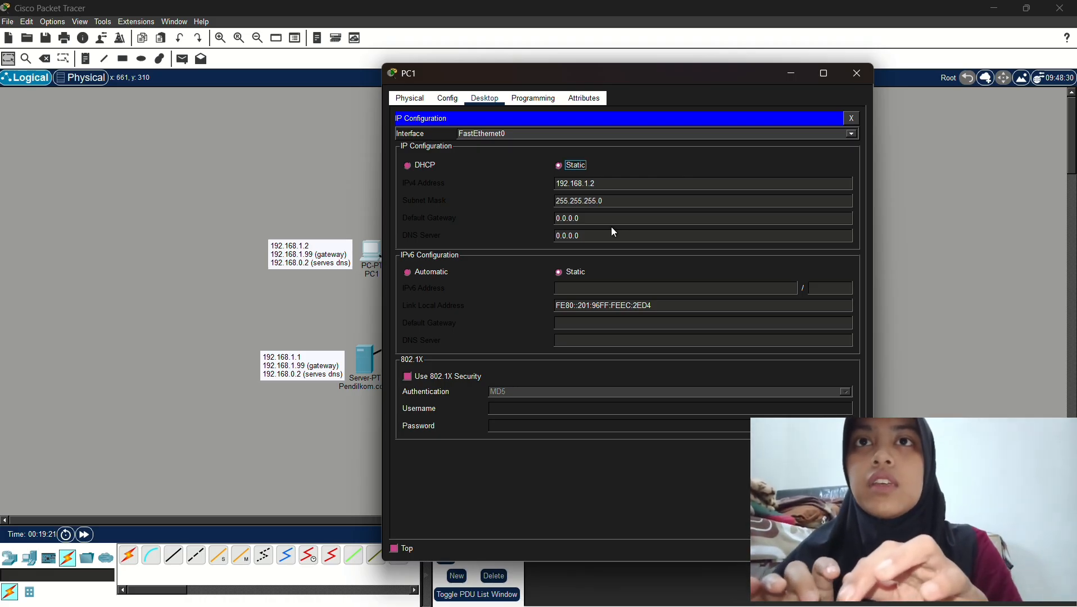
Set PC1's gateway to 192.168.1.99 and DNS to 192.168.0.2, then close the window
drag(596, 219, 551, 220)
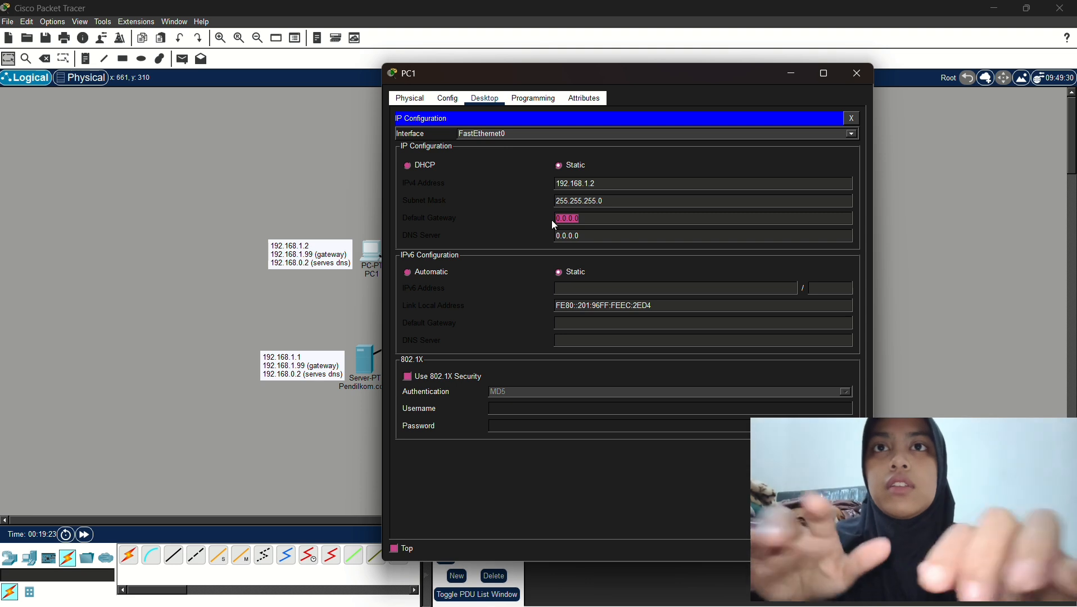
key(BackSpace)
text(192.168.0.99)
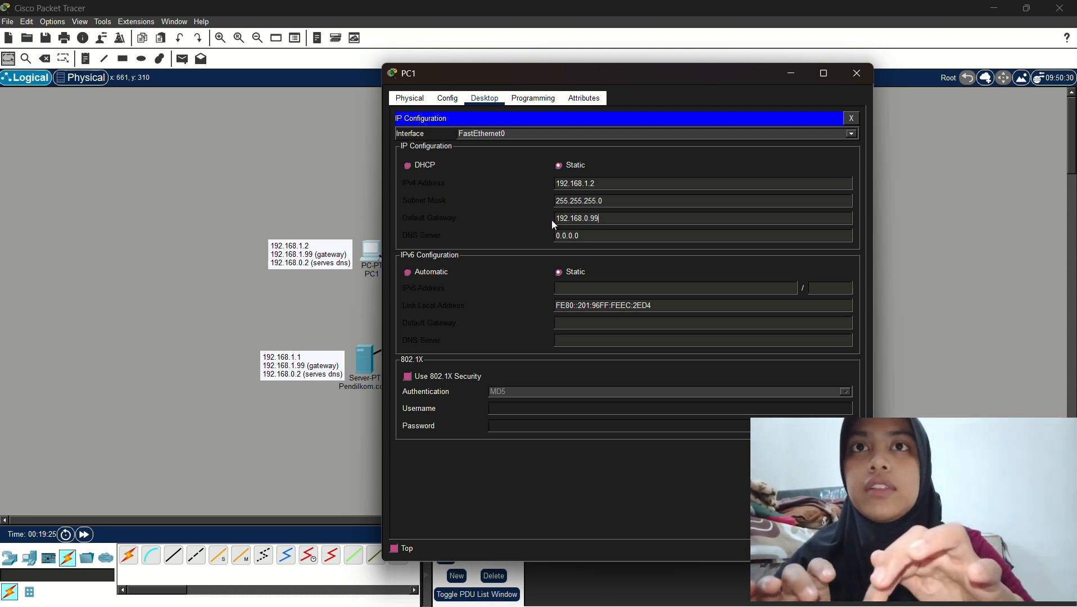
click(589, 218)
key(BackSpace)
key(BackSpace)
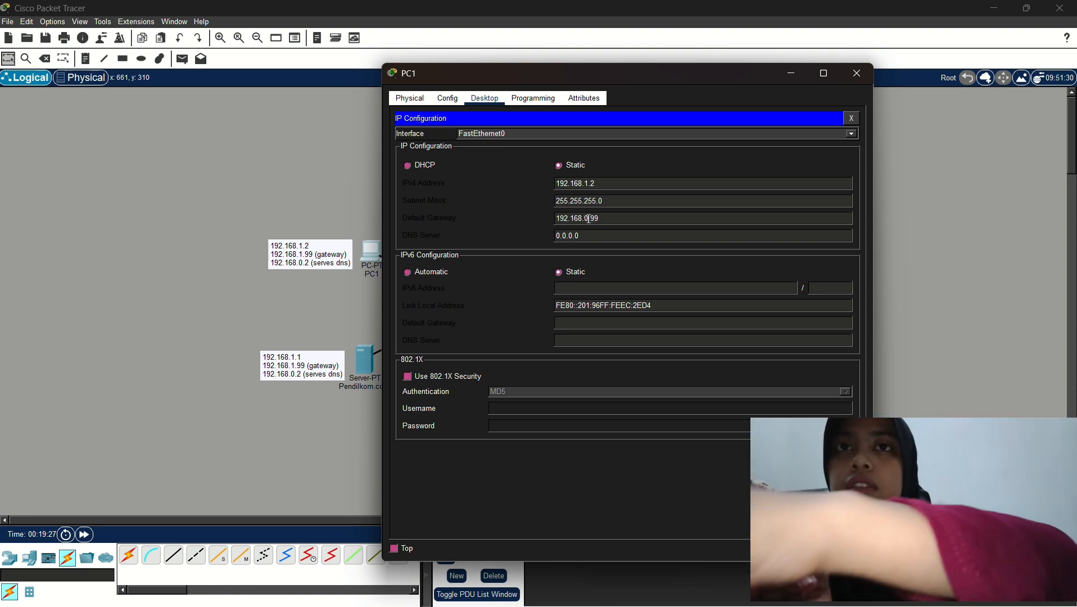
text(1.)
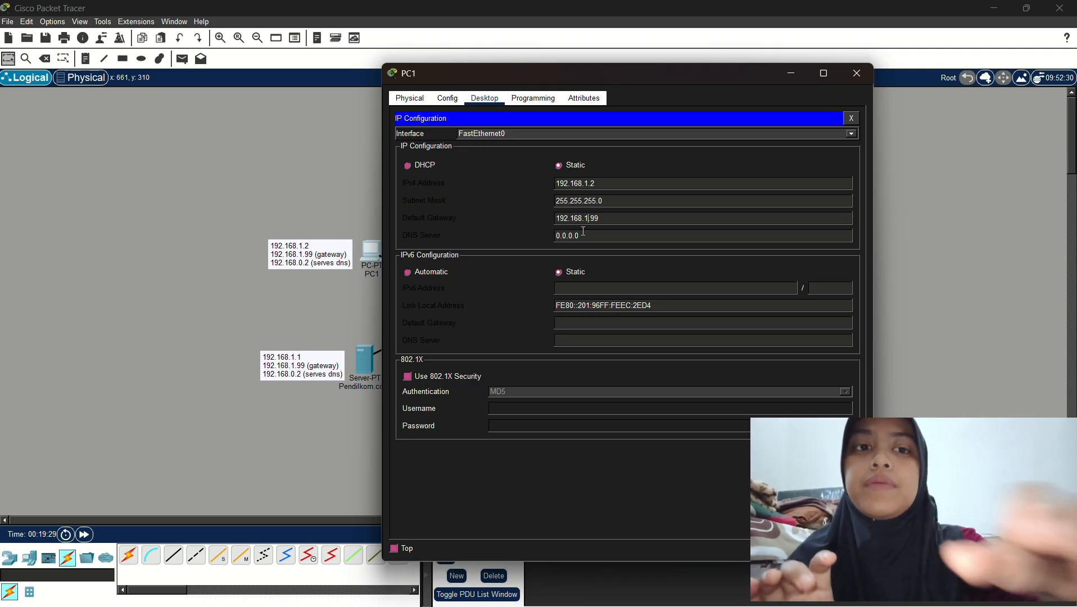
drag(584, 236, 517, 232)
key(BackSpace)
text(192.168.0.)
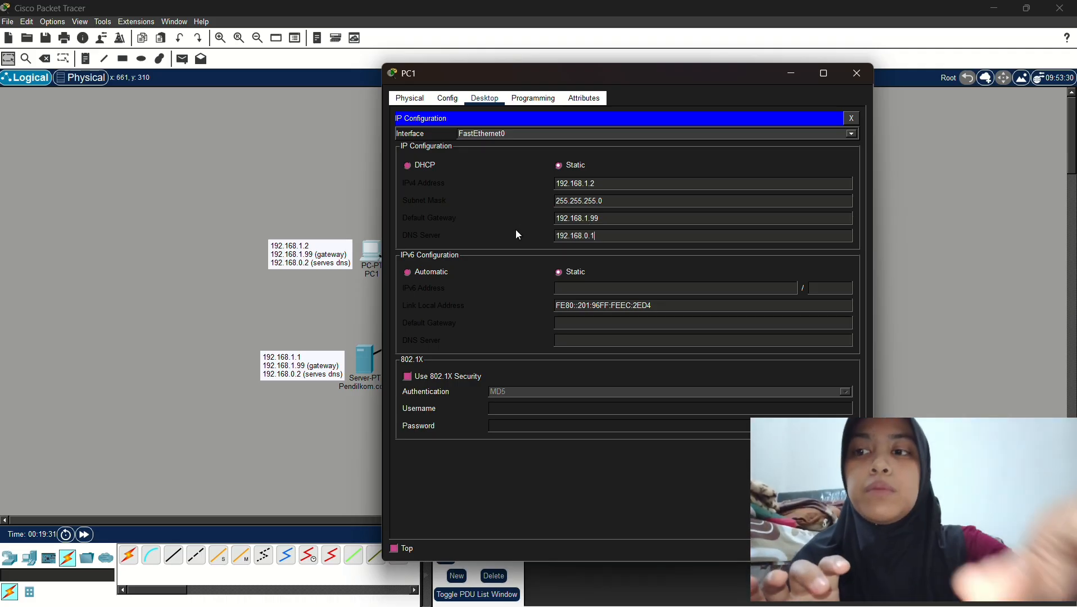
text(2)
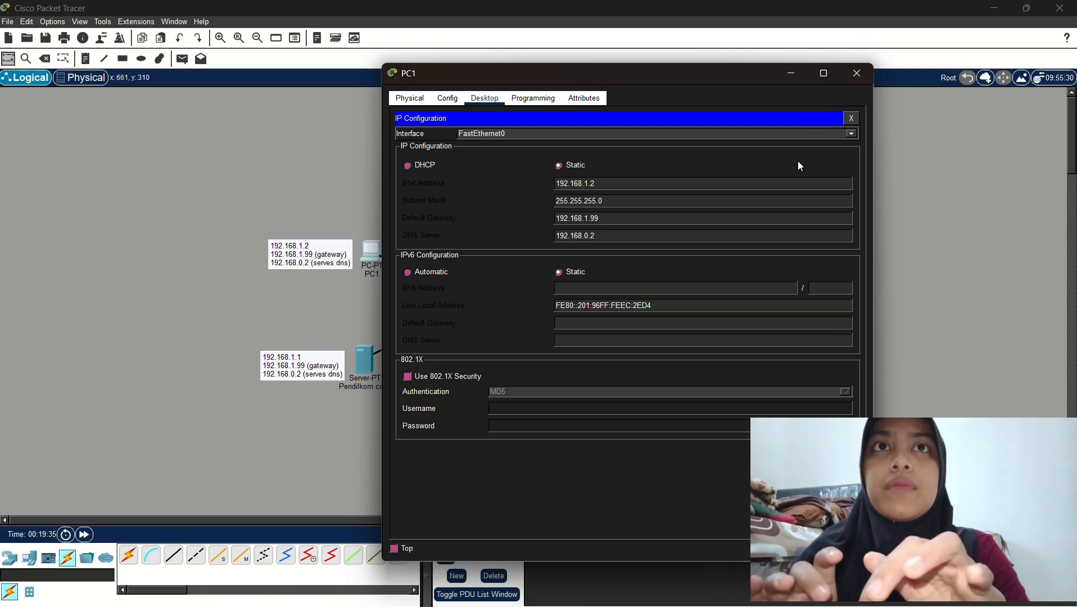
click(856, 75)
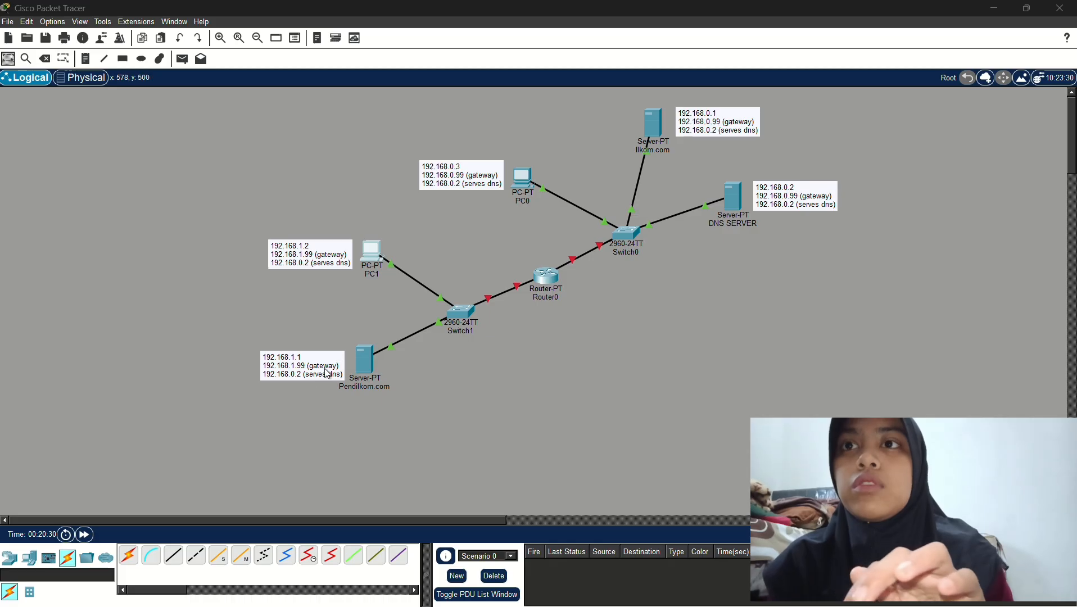
Open the Pendilkom.com server's Desktop IP Configuration after glancing at its Services
click(365, 363)
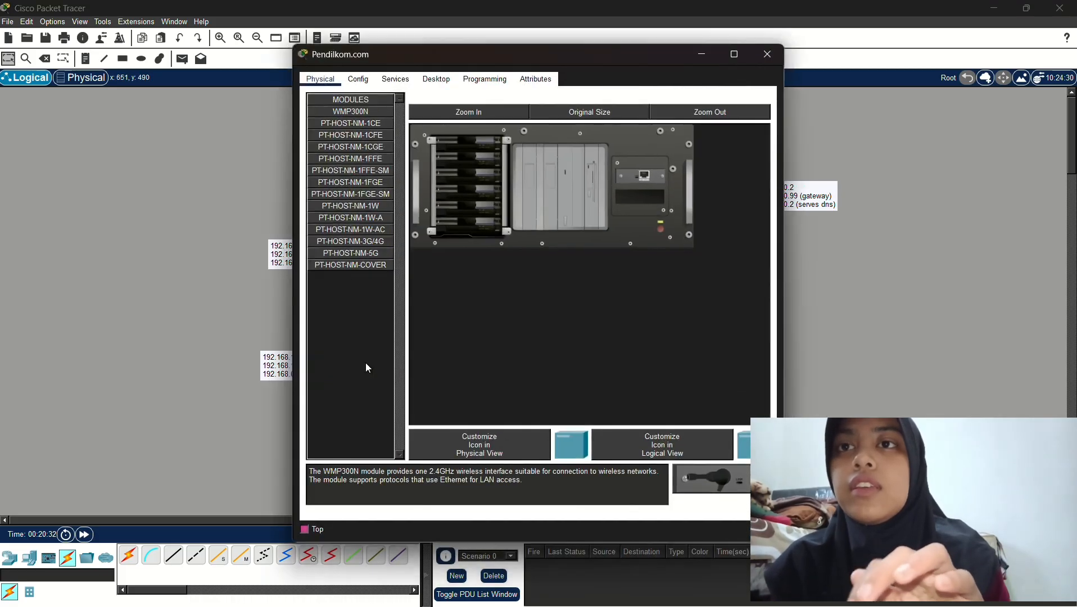
click(397, 79)
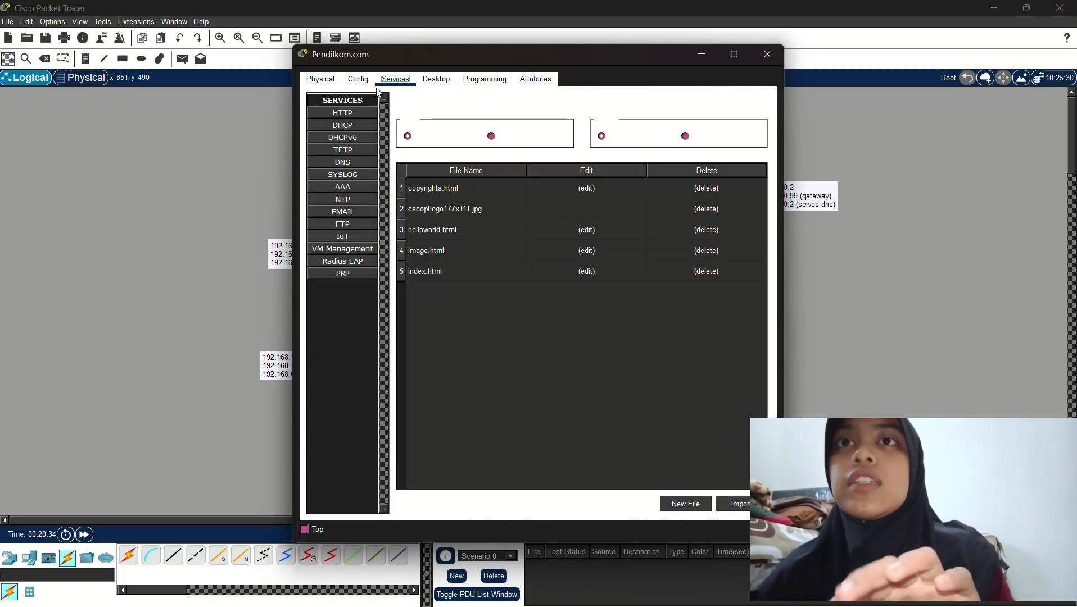
click(440, 80)
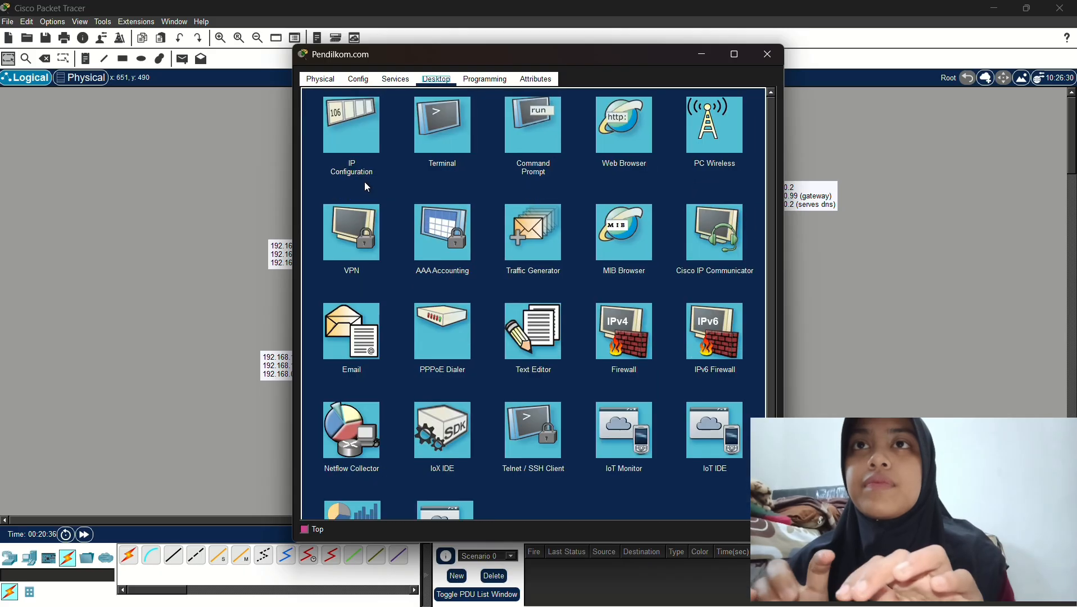
click(348, 127)
Give Pendilkom.com IP 192.168.1.1 with mask 255.255.255.0
drag(577, 53, 686, 61)
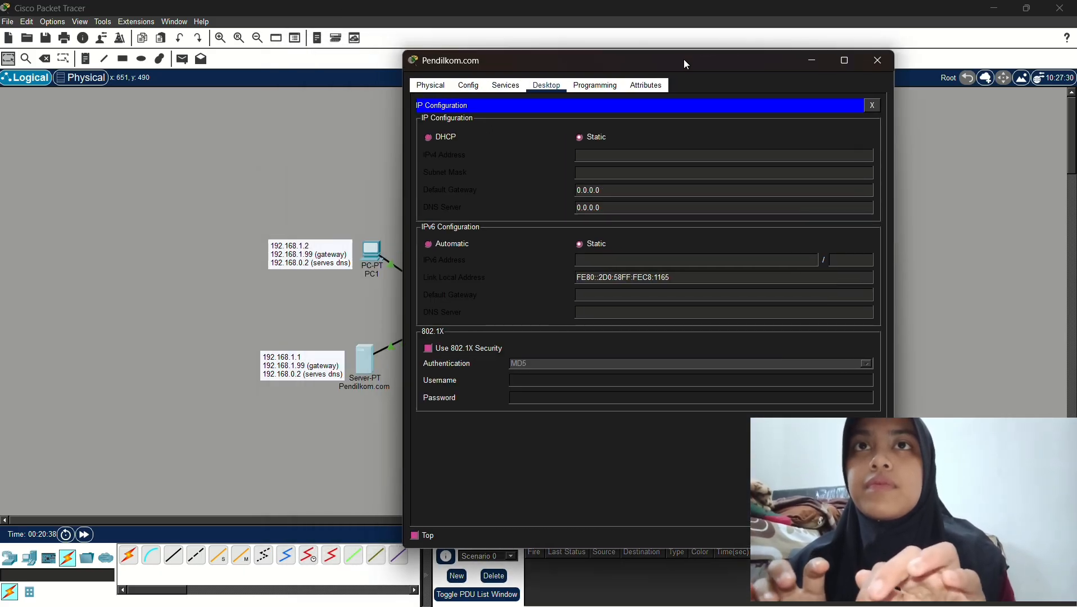
click(624, 159)
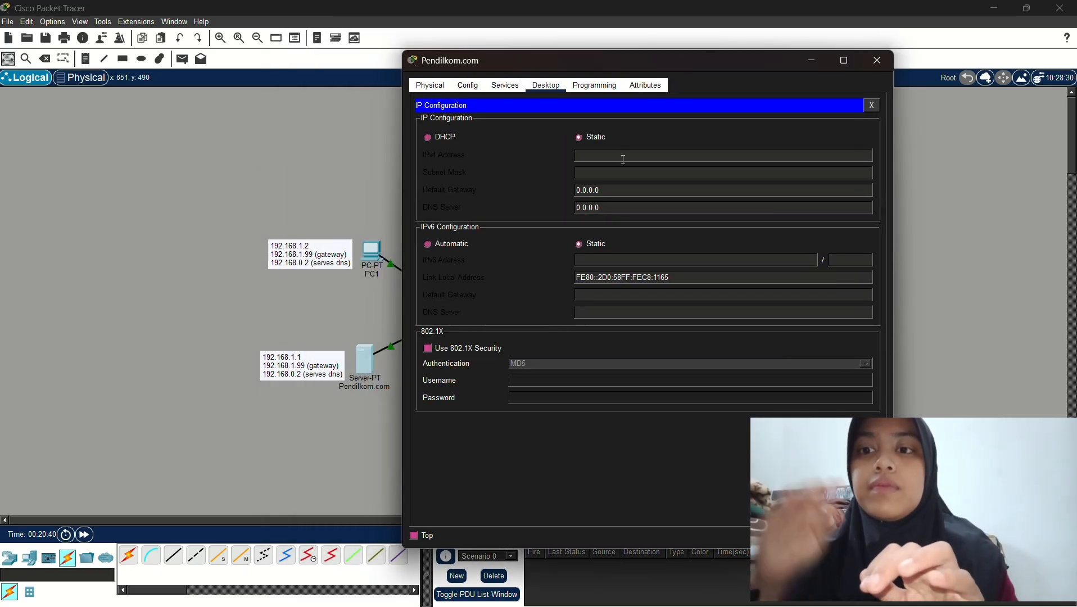
text(192.168.0.1)
key(BackSpace)
key(BackSpace)
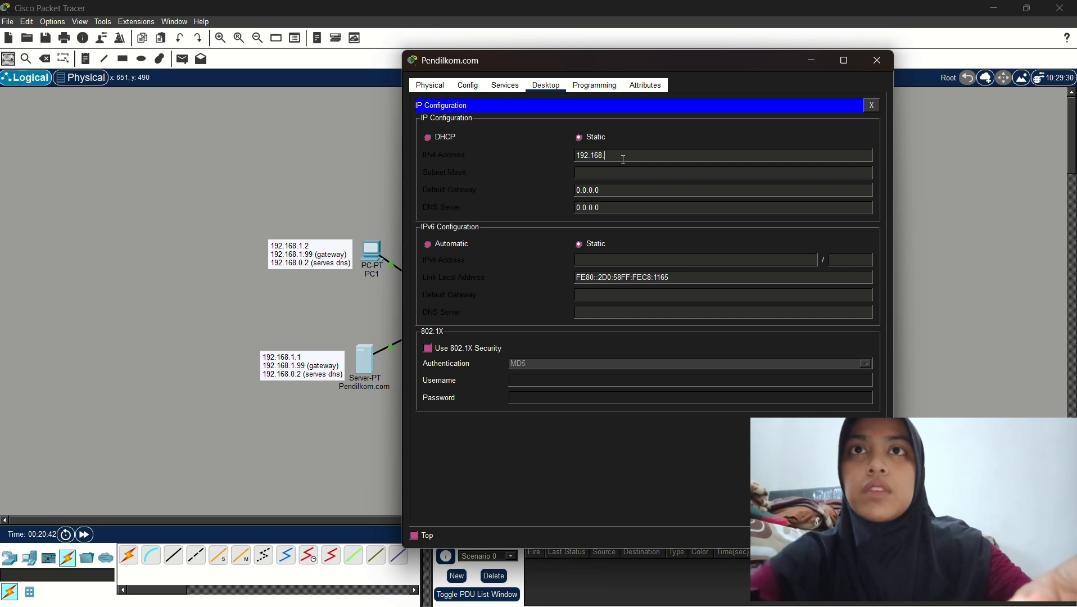
text(1.1)
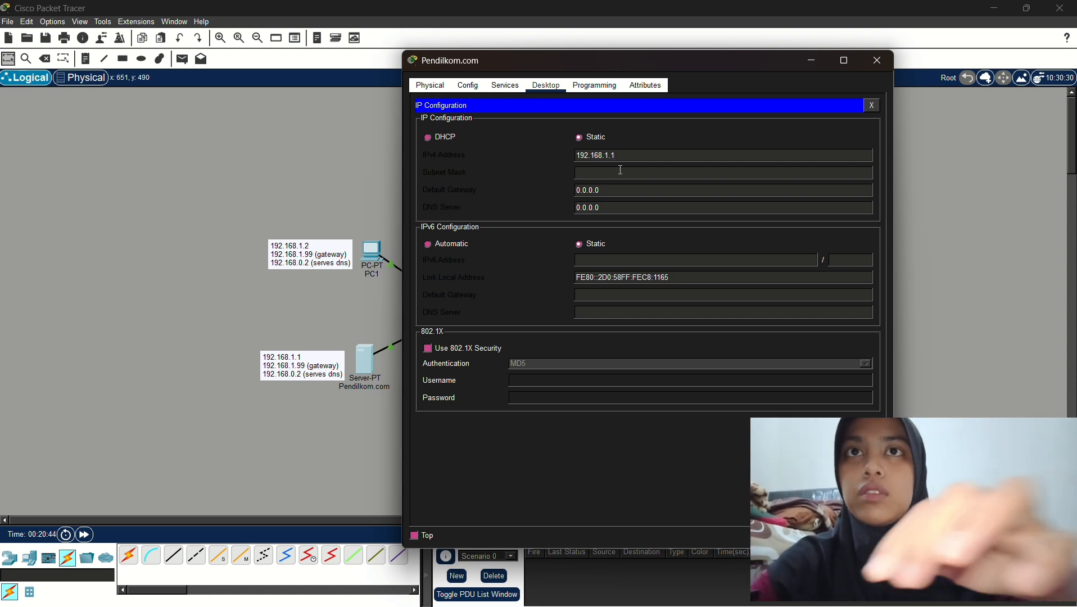
click(674, 133)
Set Pendilkom.com's gateway to 192.168.1.99 and DNS server to 192.168.0.2
click(650, 189)
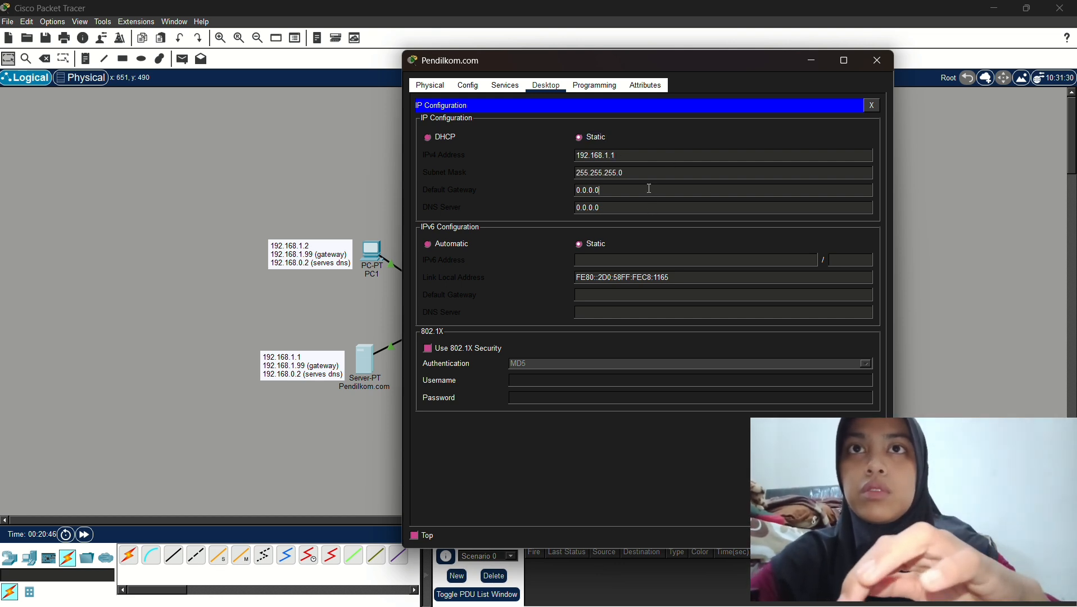
drag(649, 190, 574, 192)
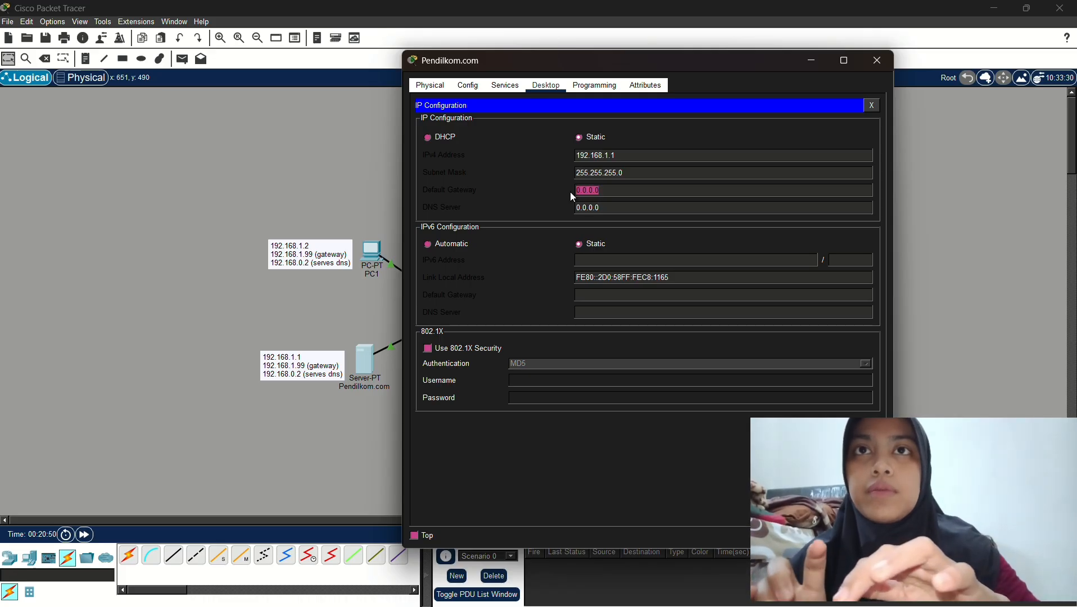
text(\)
text(192.168.0.1)
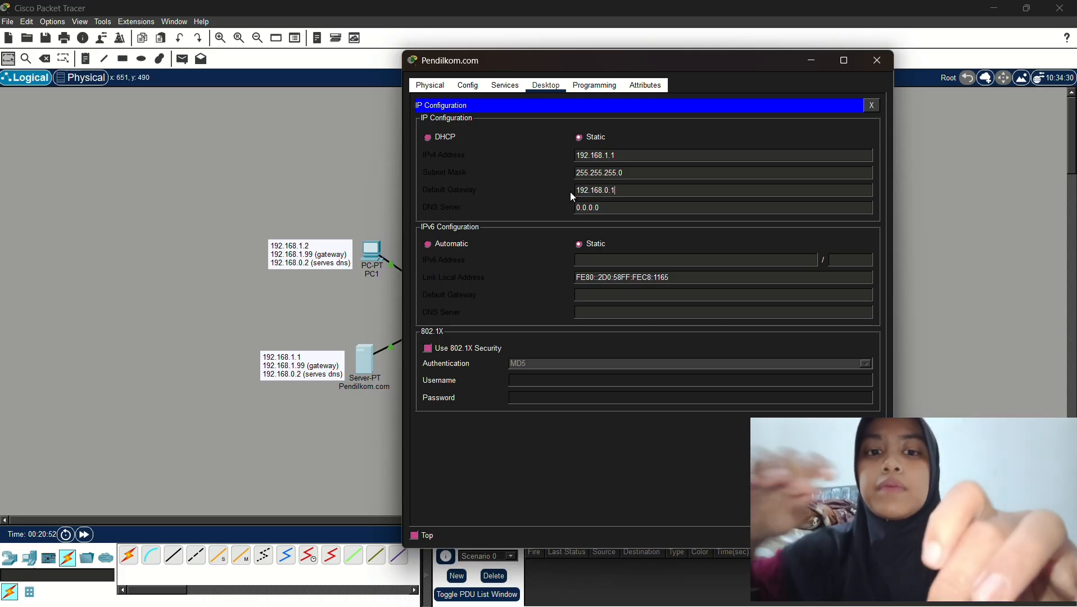
key(BackSpace)
key(BackSpace)
key(BackSpace)
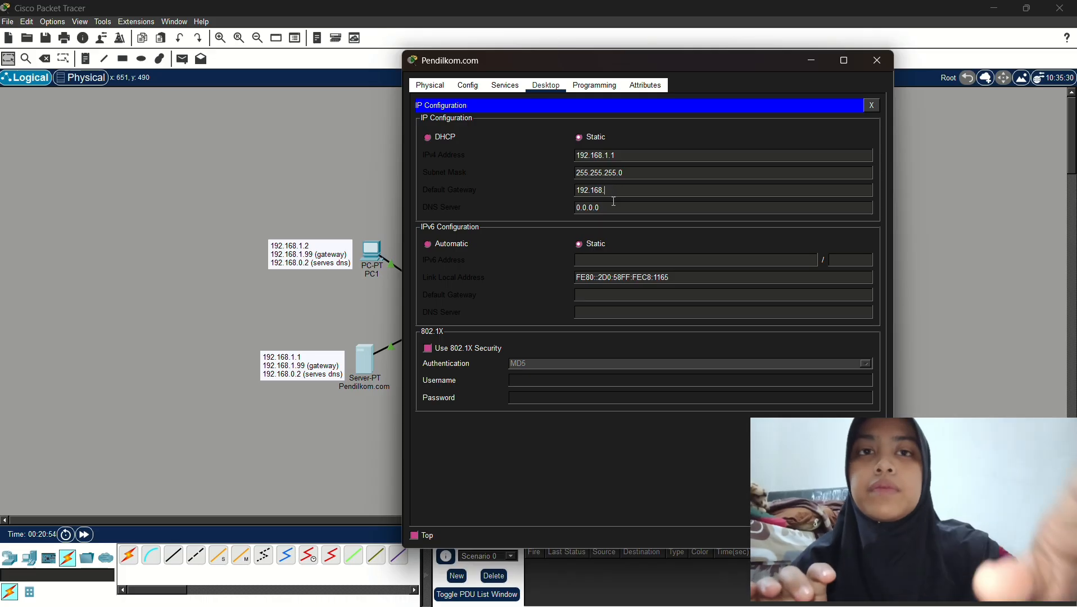
text(1.99)
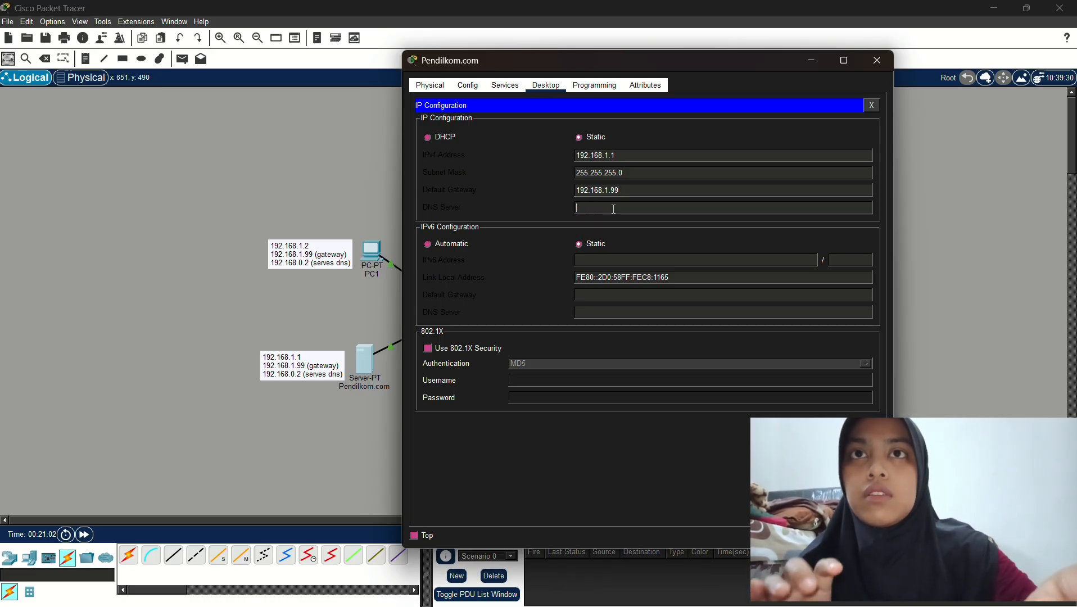
text(192.168.0.1)
key(BackSpace)
text(2)
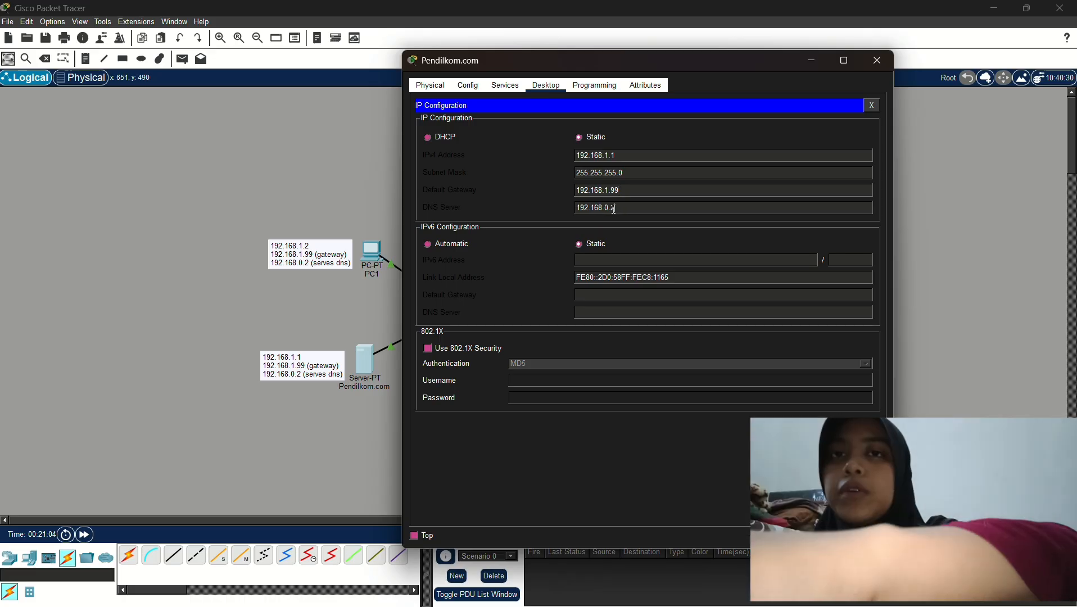
In Pendilkom.com's HTTP index.html, replace the Cisco Packet Tracer heading with 'pendil.com'
click(499, 85)
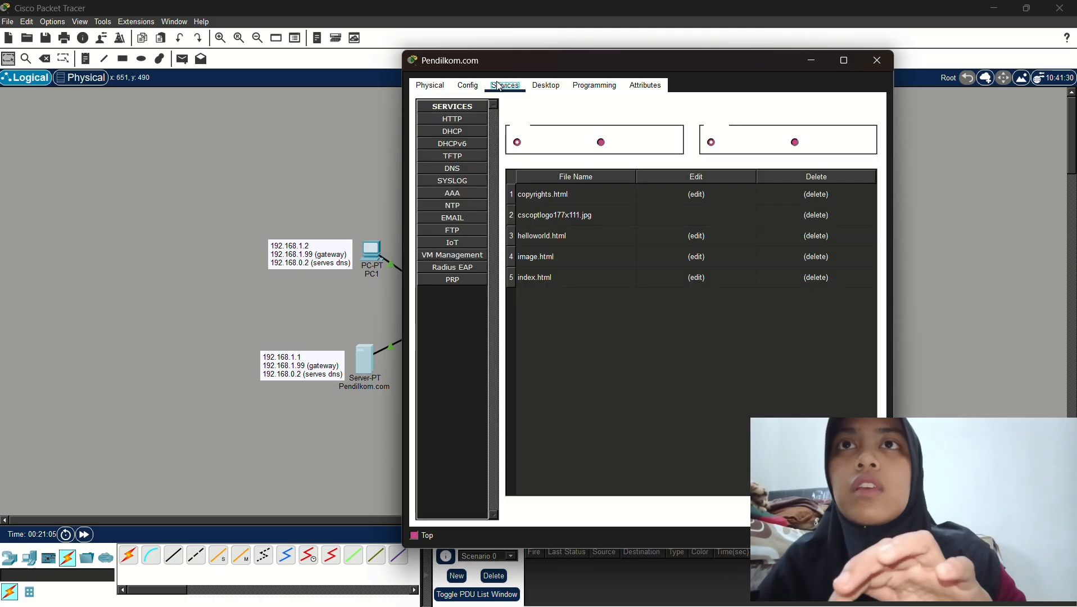
click(477, 120)
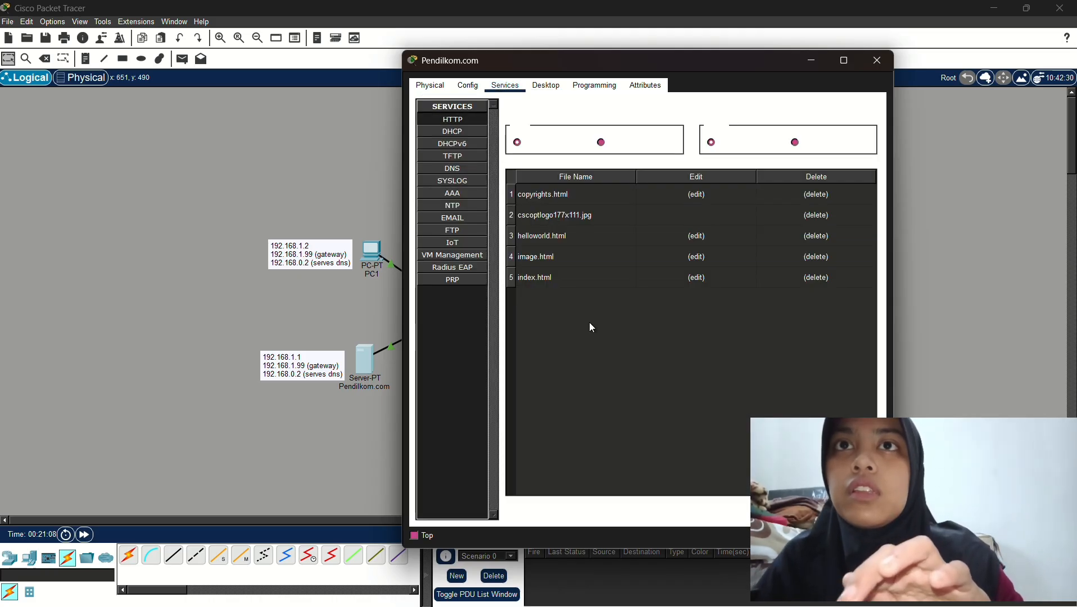
click(697, 278)
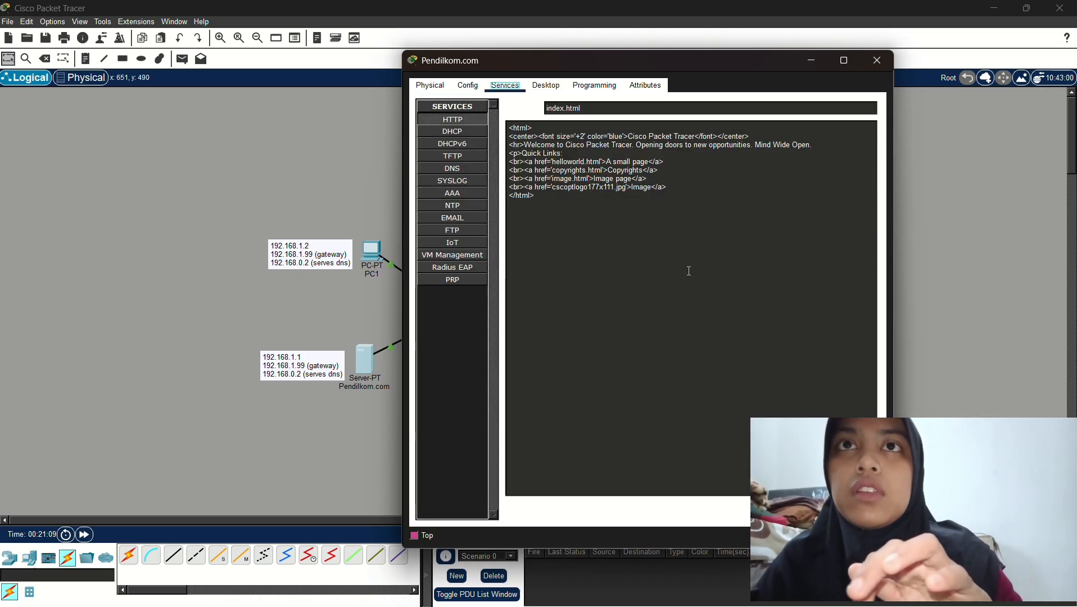
mouse_move(693, 137)
mouse_down()
mouse_move(526, 137)
mouse_move(633, 137)
mouse_up()
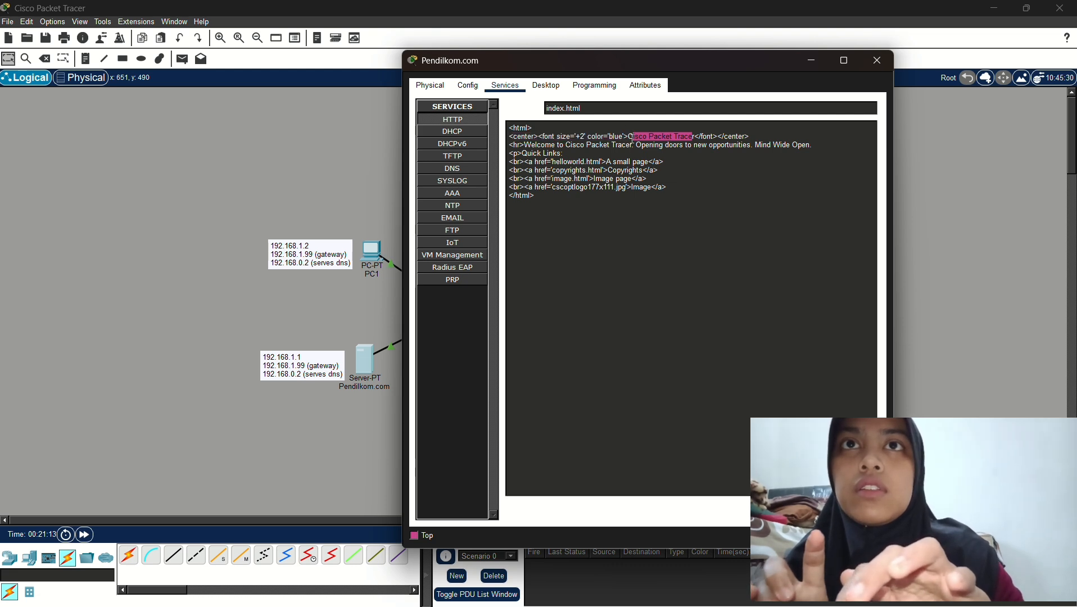
key(BackSpace)
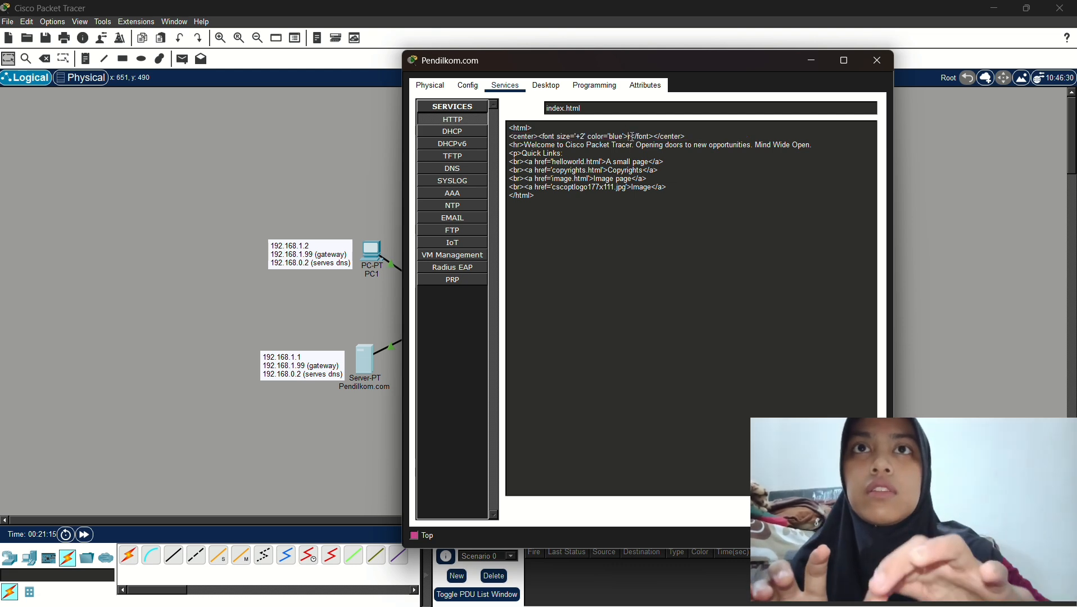
text(pe)
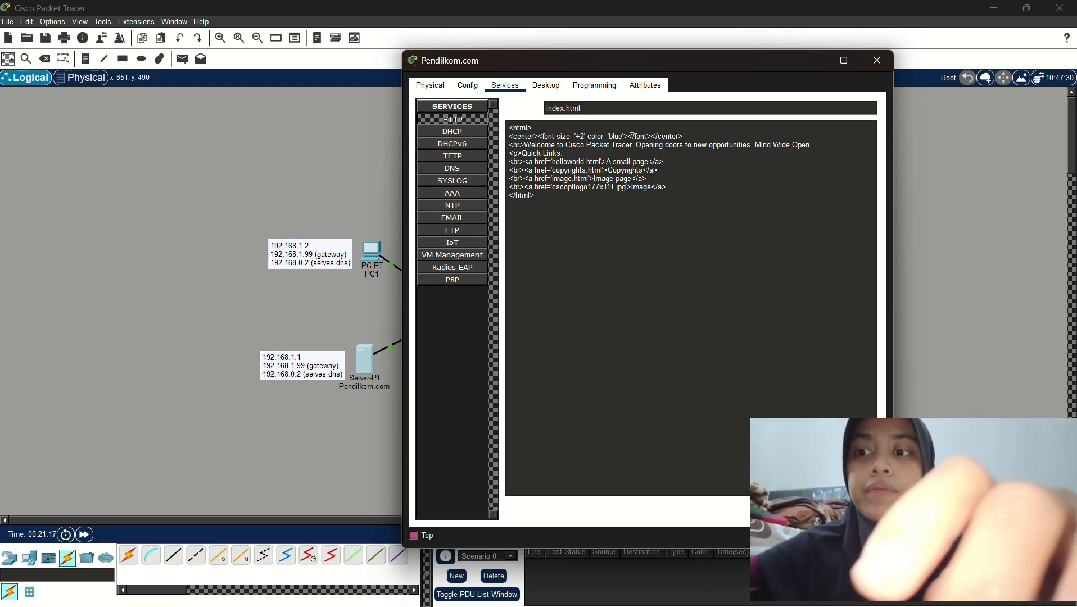
text(ndil)
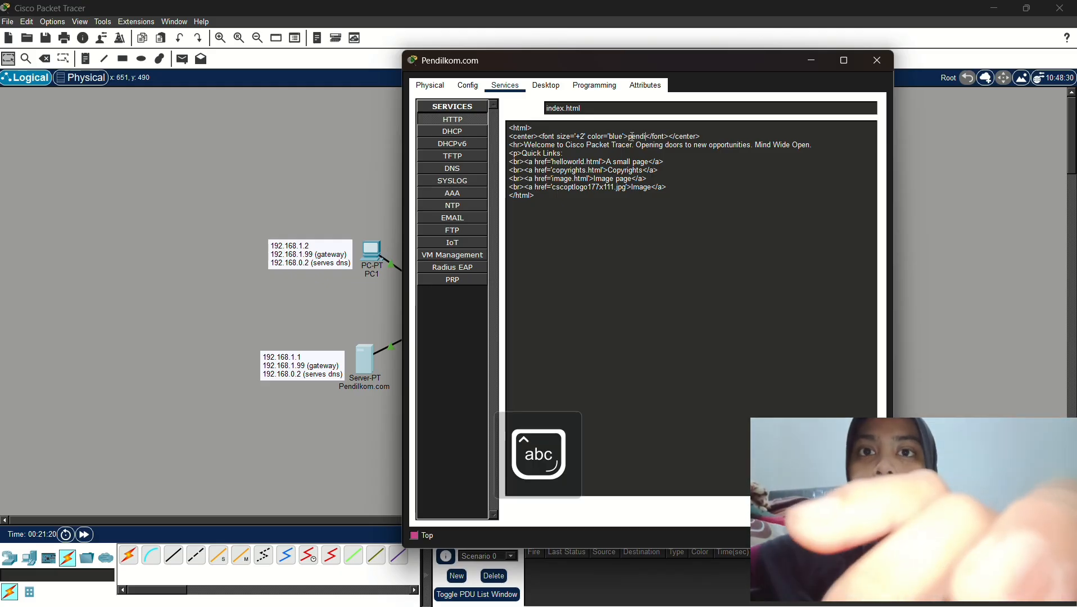
text(.com)
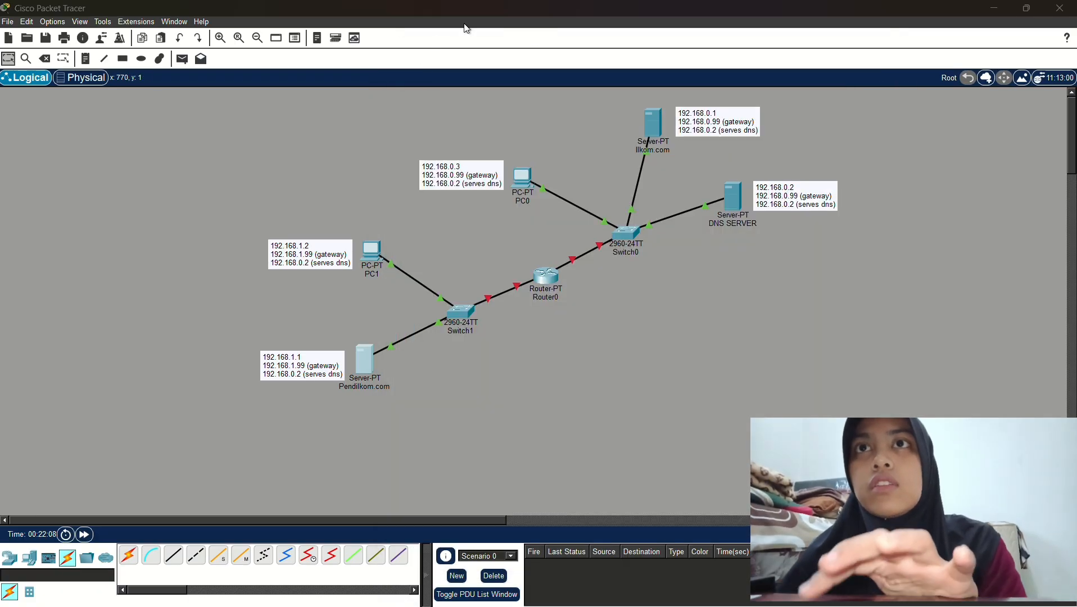
Open the DNS SERVER's Desktop IP Configuration and move its window aside
click(729, 207)
click(435, 79)
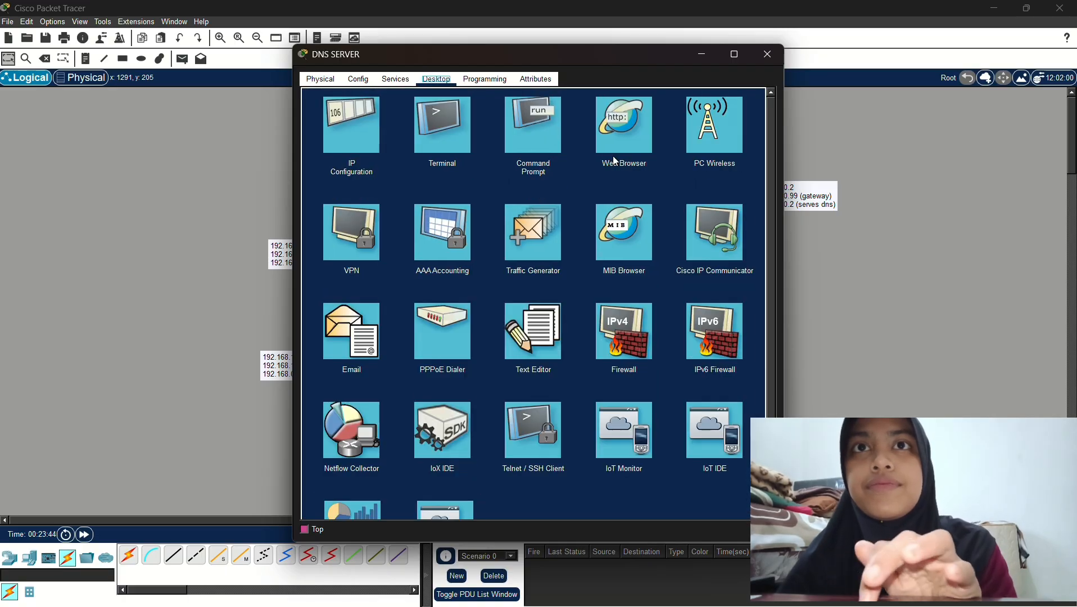
click(322, 122)
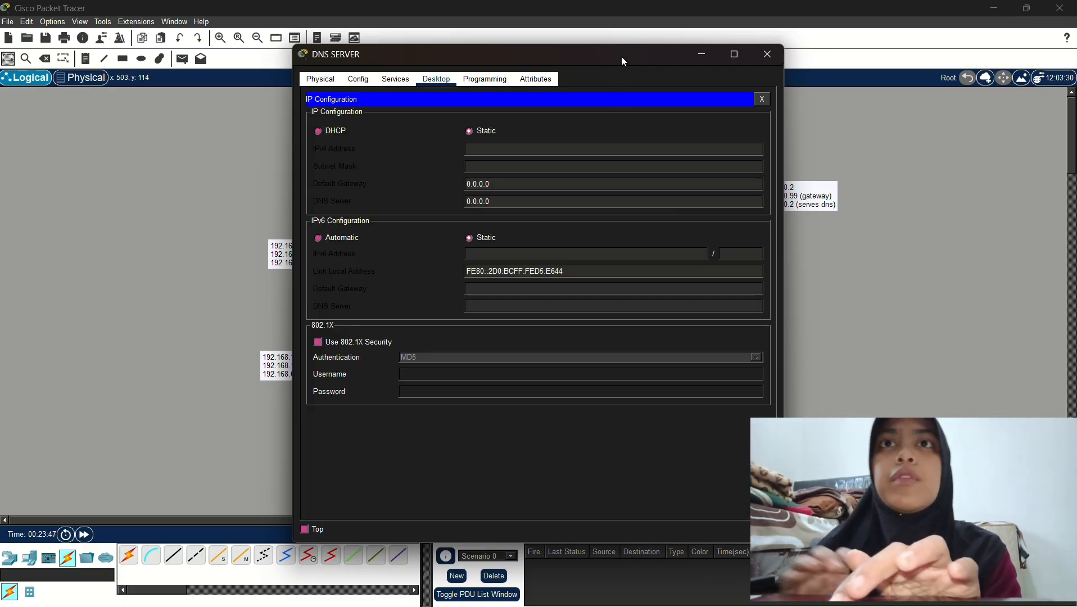
drag(624, 61, 506, 69)
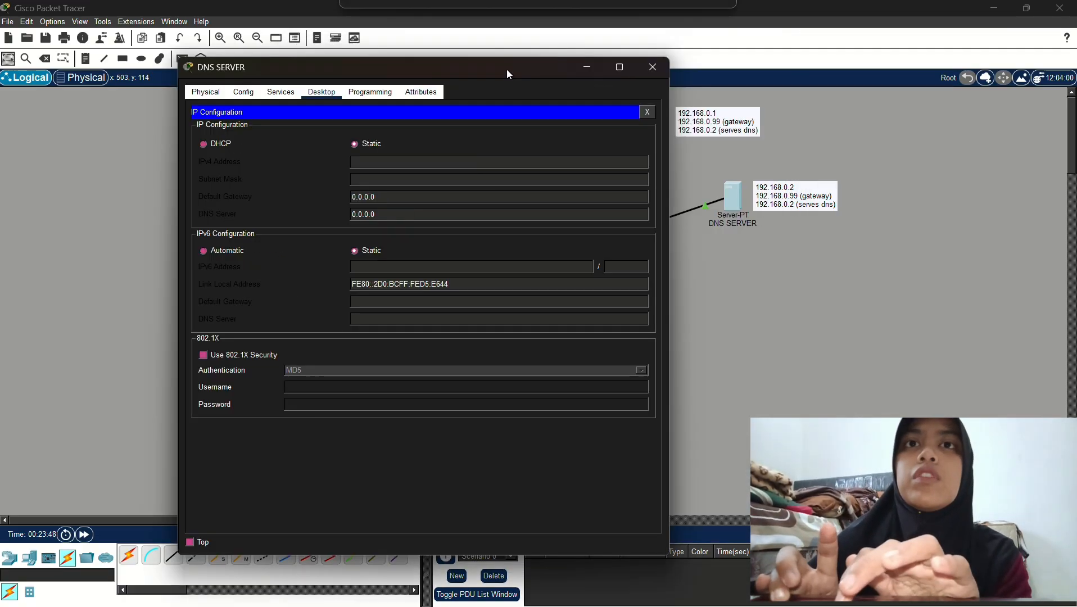
Give DNS SERVER IP 192.168.0.2, mask 255.255.255.0, gateway 192.168.0.99 and a DNS address
click(480, 161)
text(19)
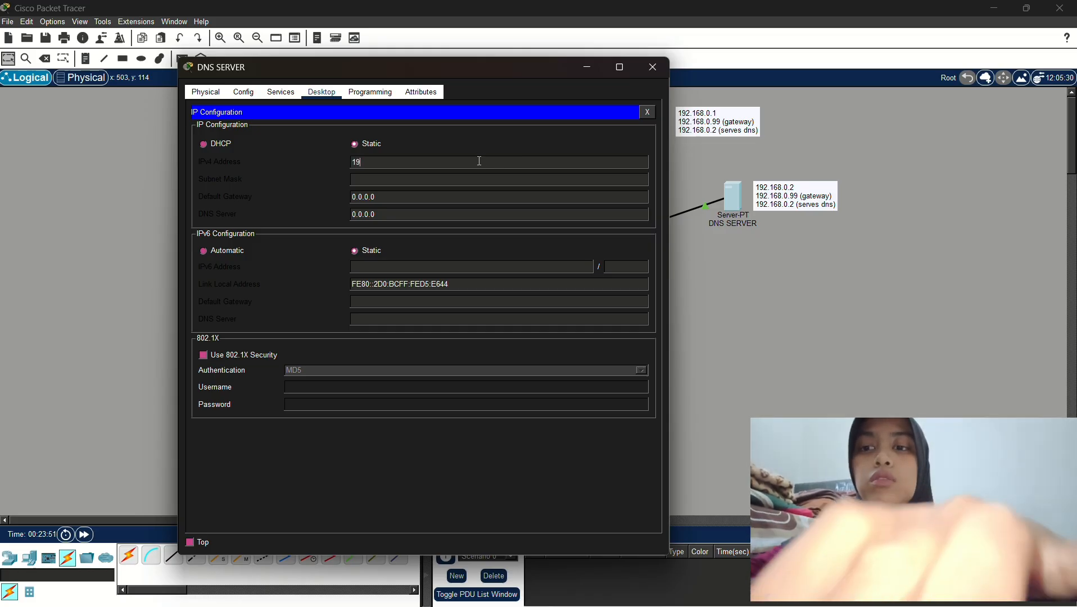
text(2.16)
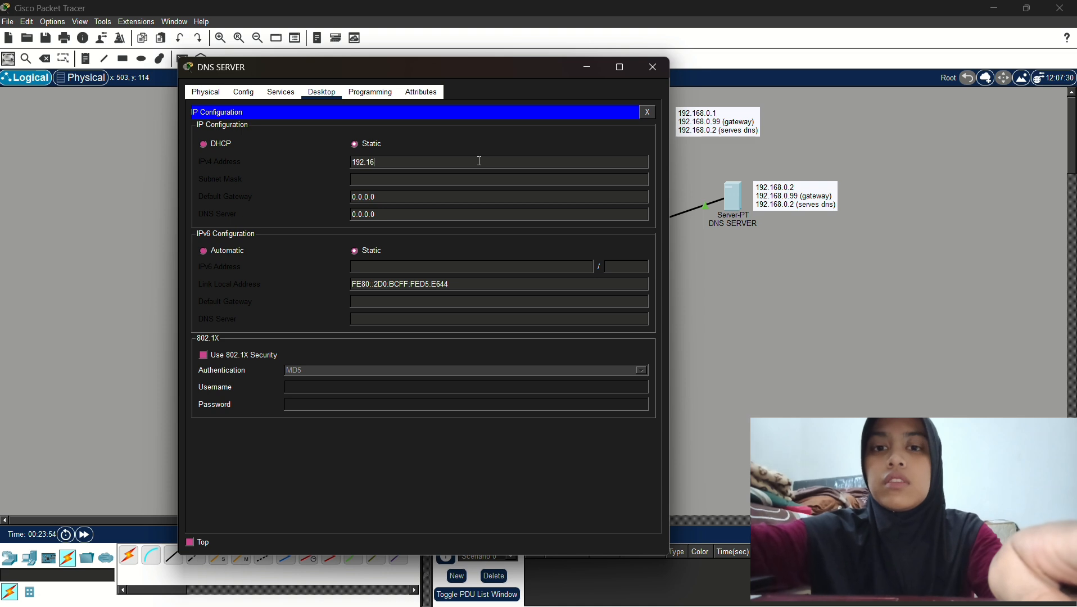
text(8.)
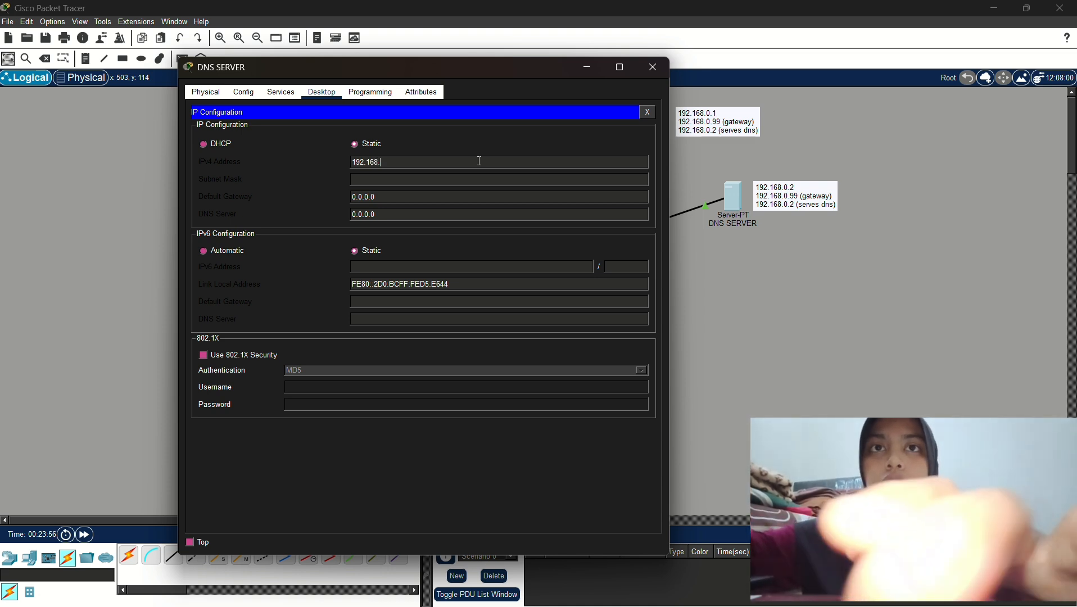
text(0.2)
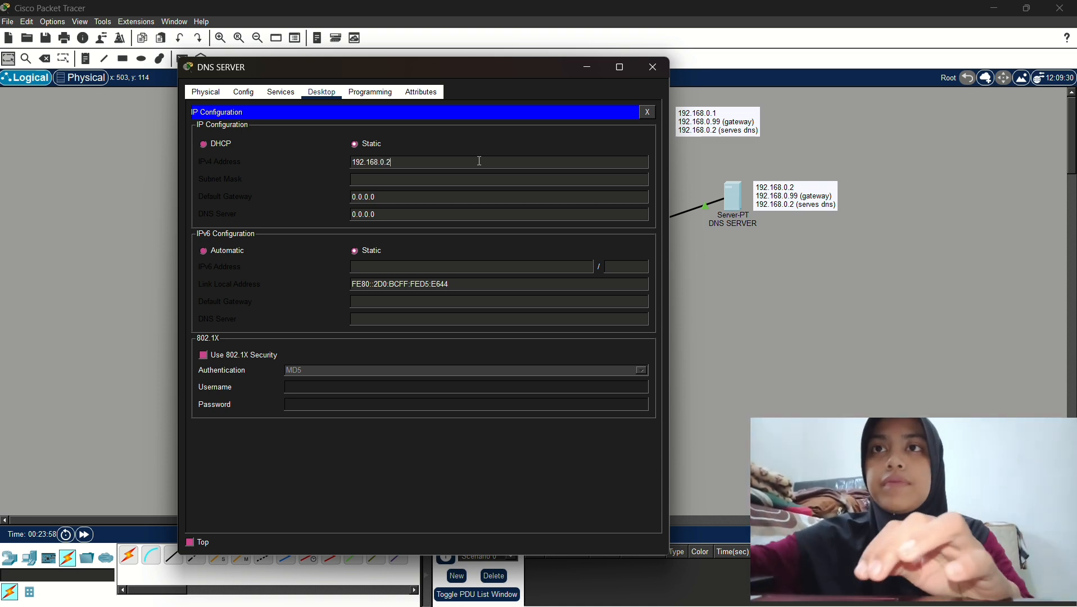
key(Tab)
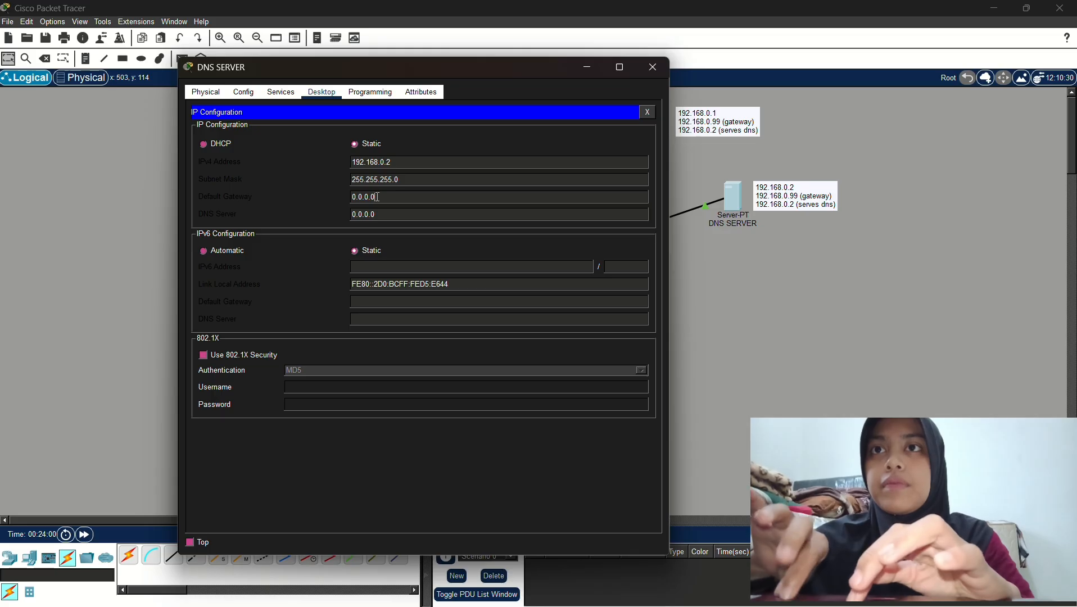
double_click(354, 196)
text(192.168.0.1)
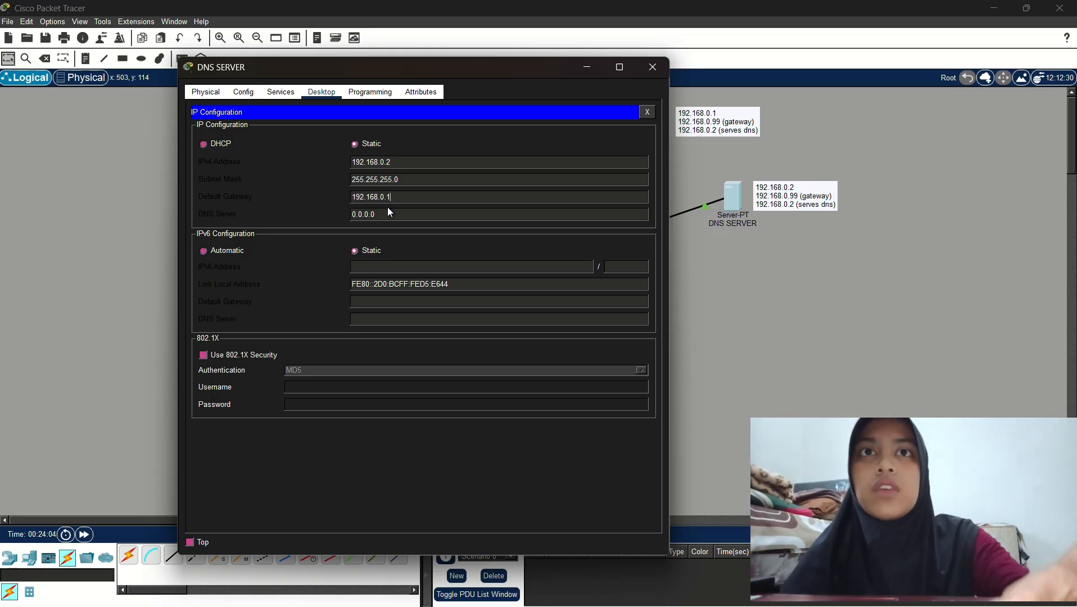
text(009)
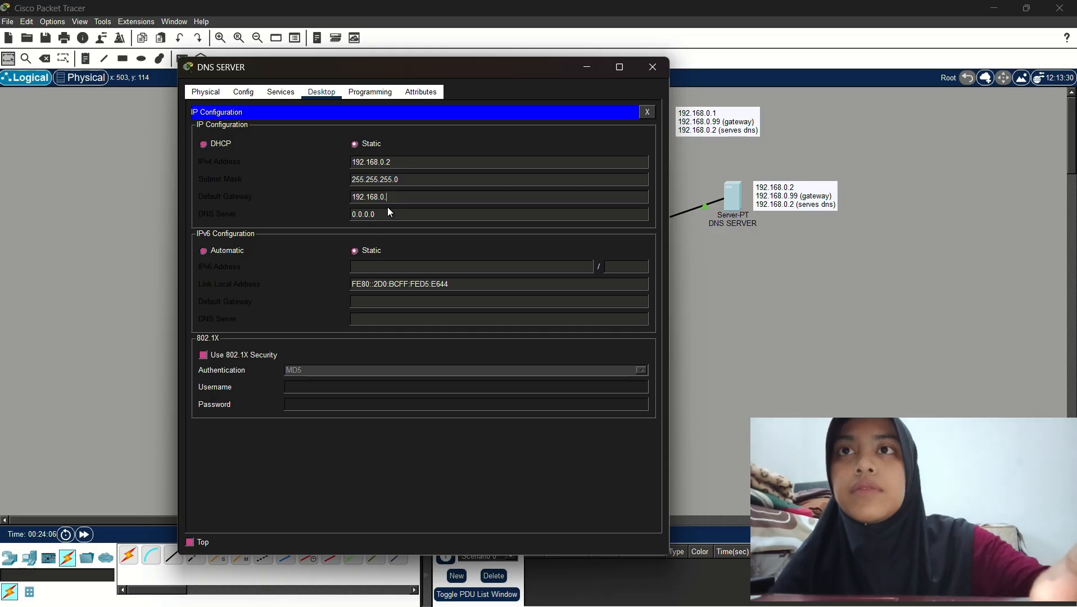
text(99)
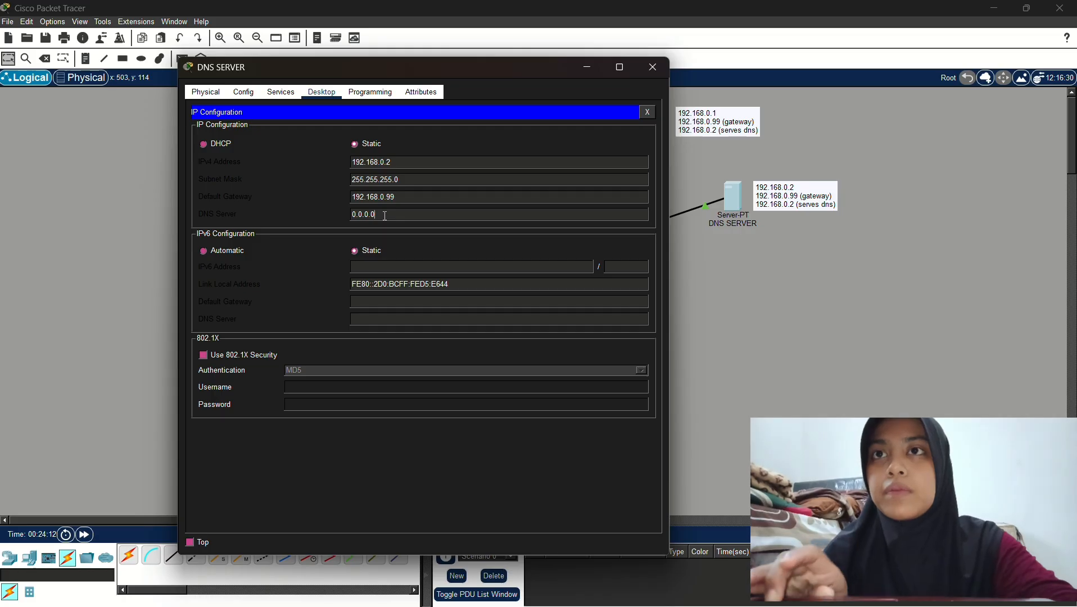
text(192.168.0.)
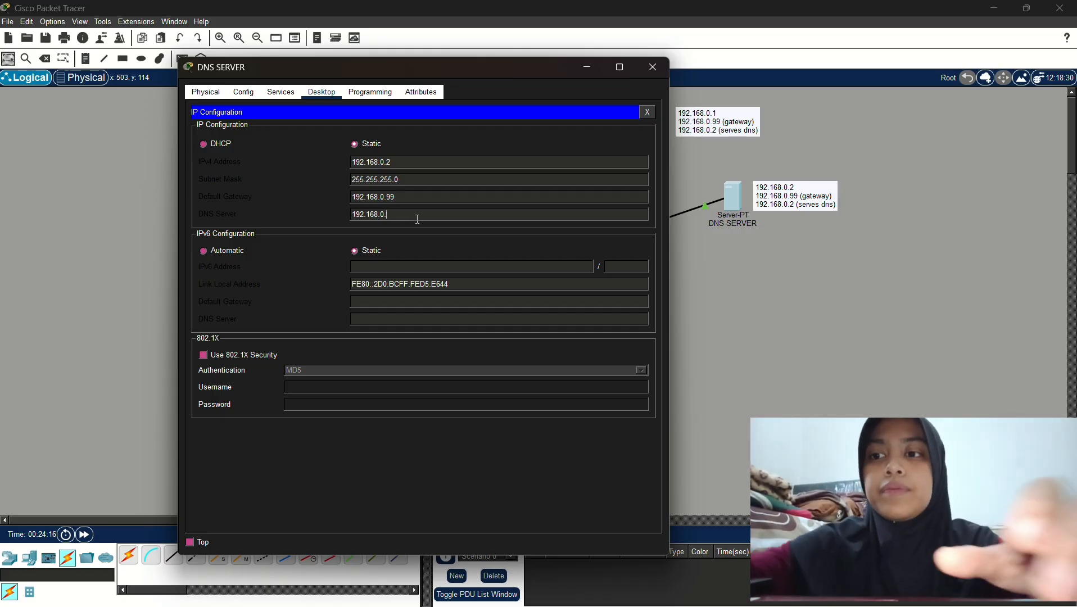
text(12)
click(279, 93)
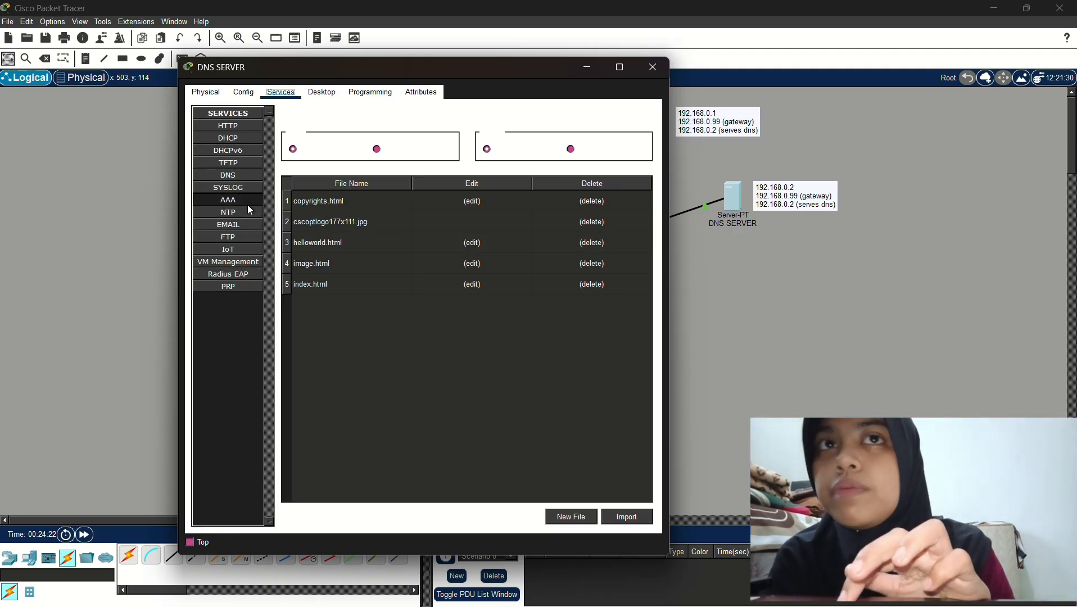
Turn the DNS service on and add an A record ILKOM.COM → 192.168.0.1
click(249, 179)
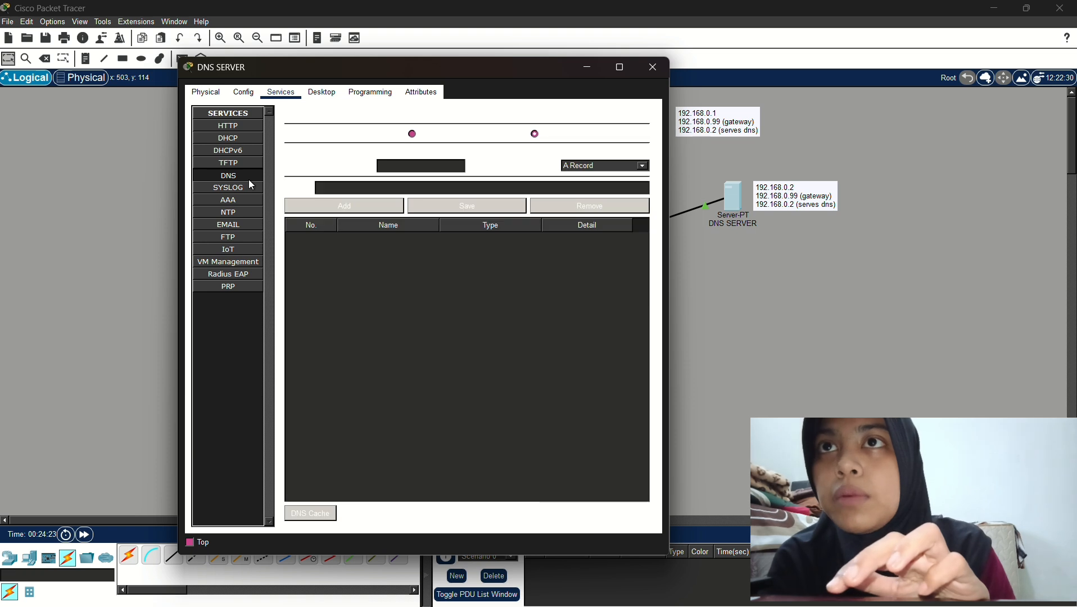
click(413, 135)
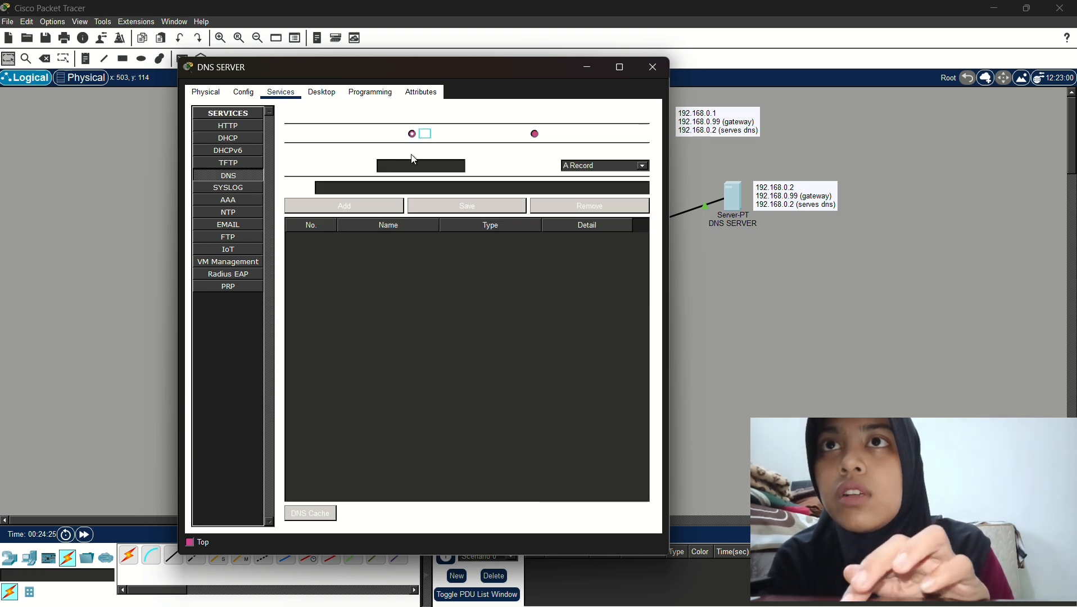
click(422, 168)
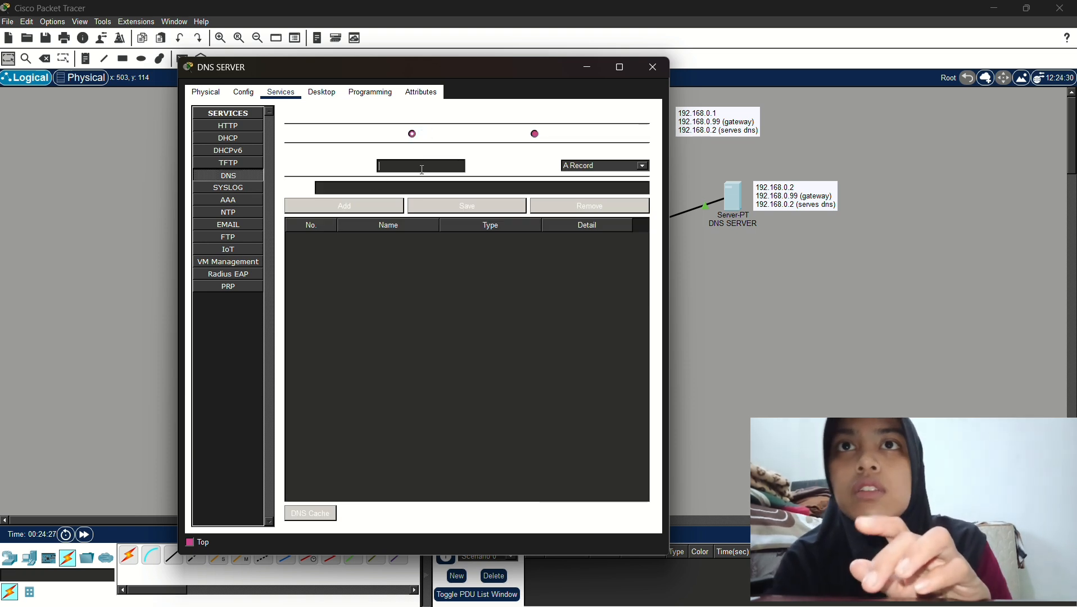
text(ILKOM)
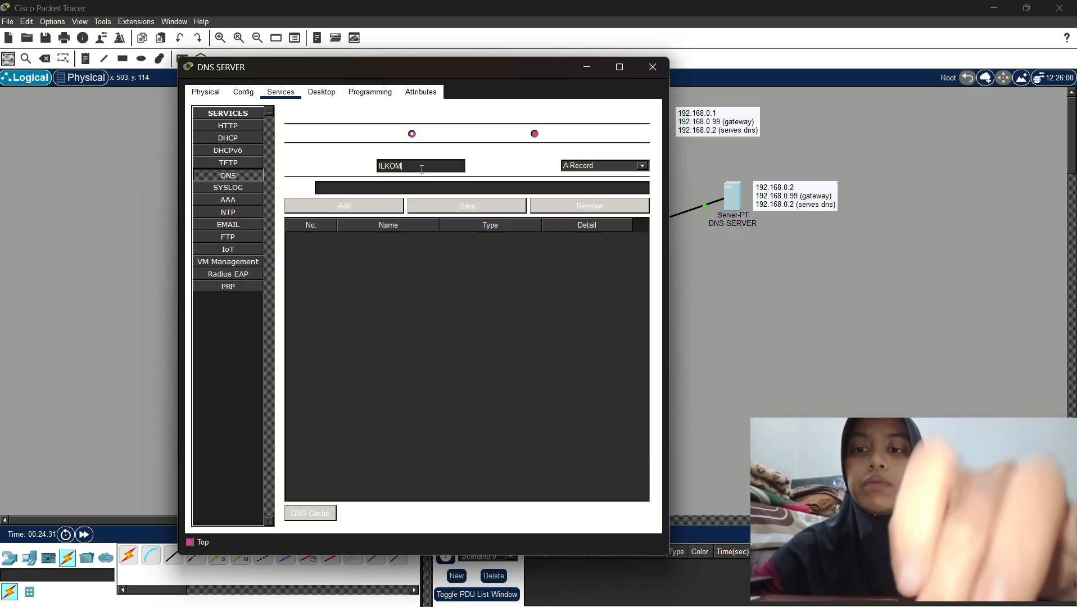
text(.COM)
click(402, 186)
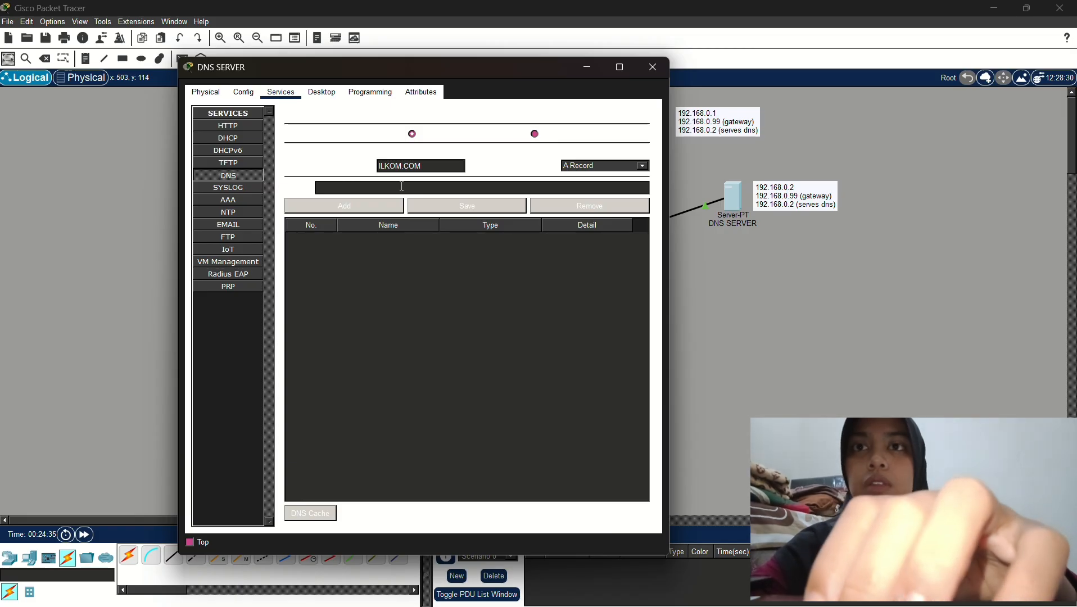
text(192.)
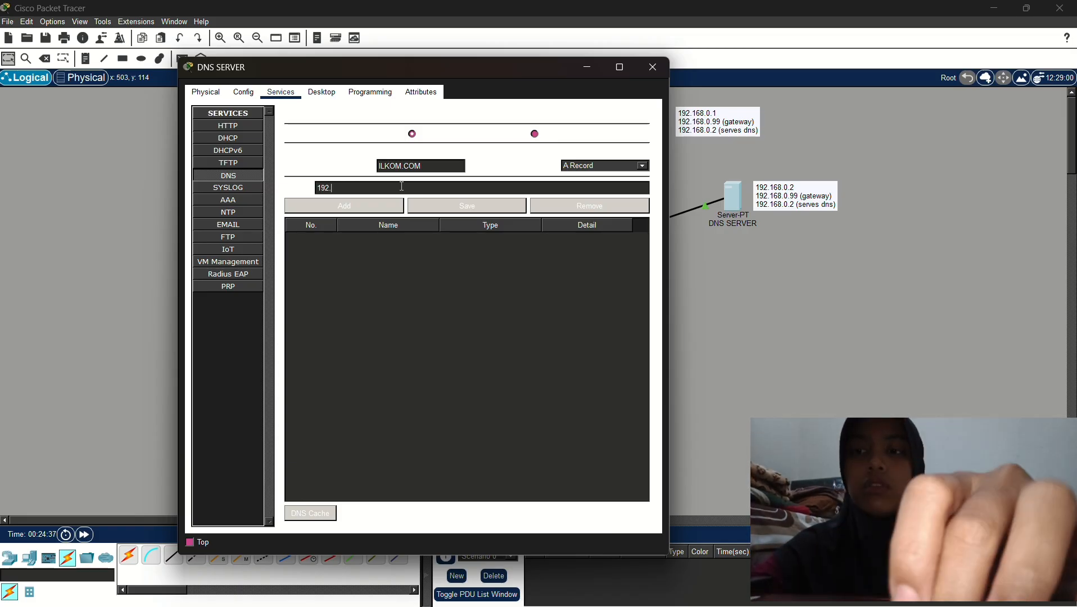
text(168.)
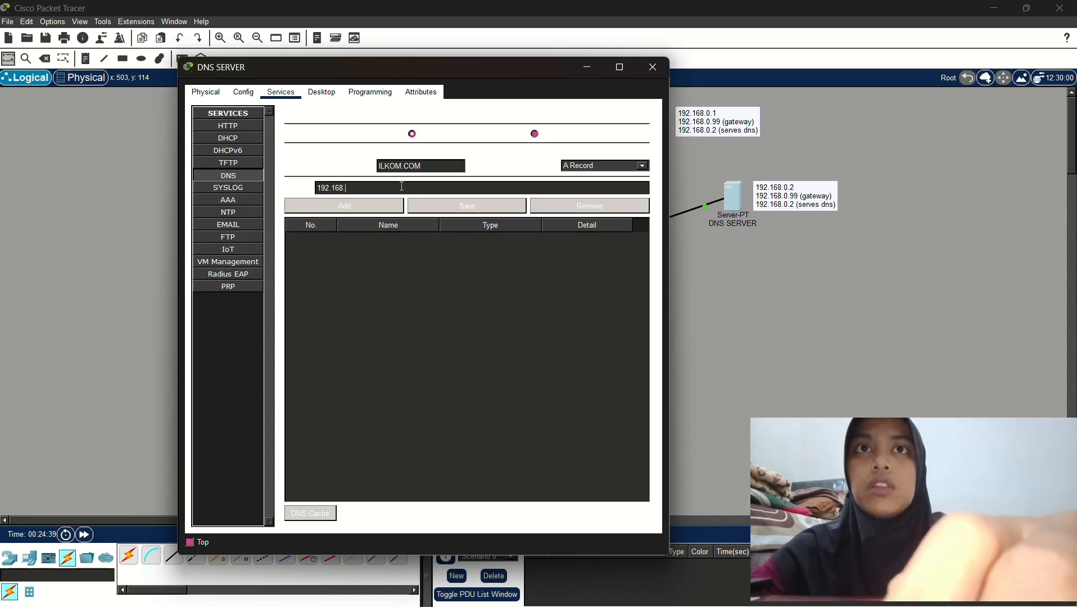
text(0.1)
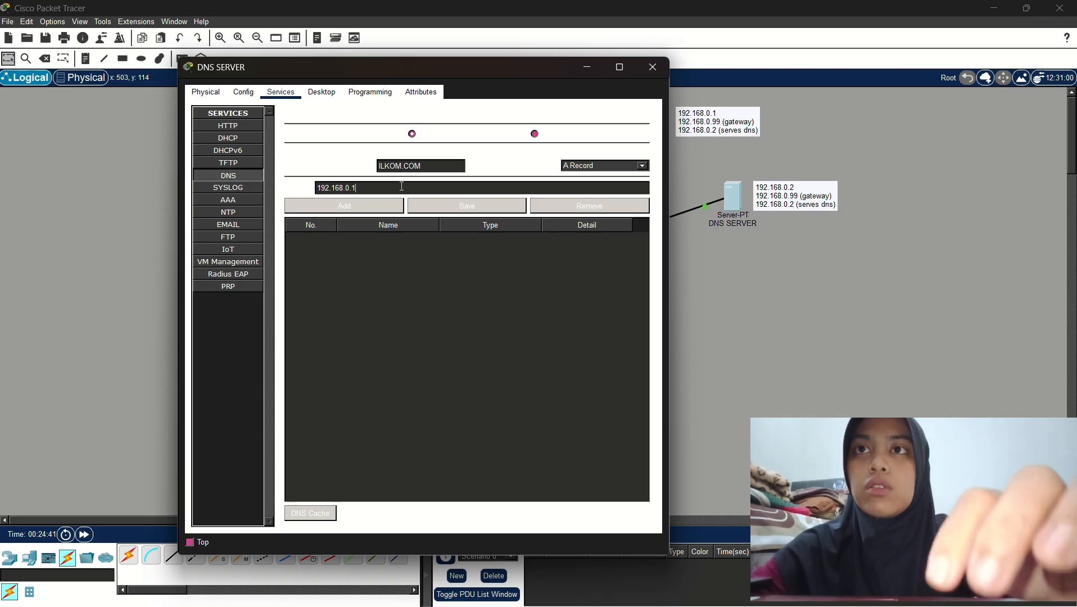
click(361, 205)
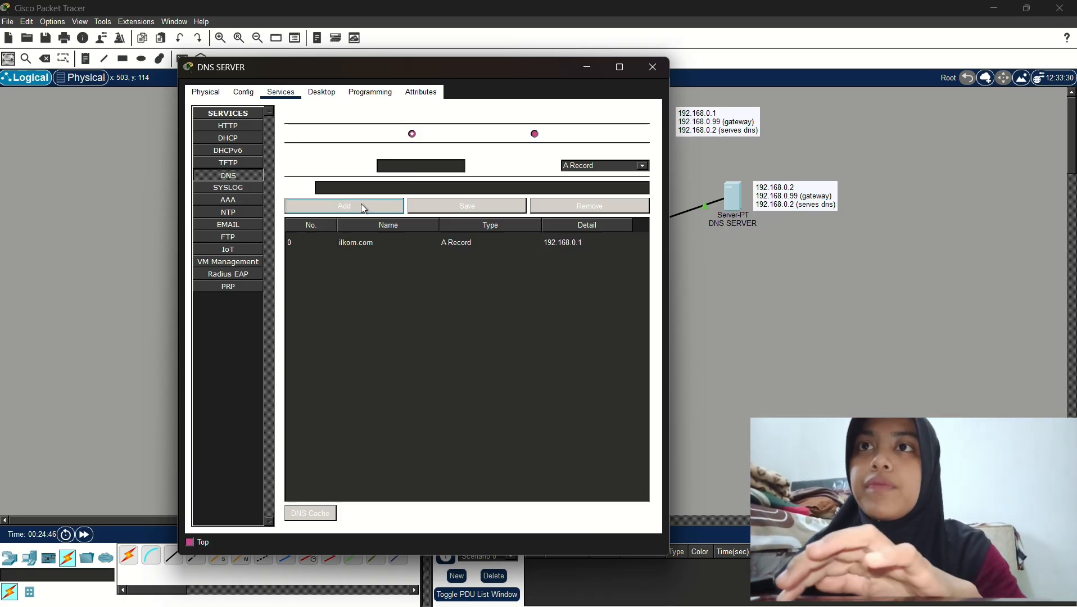
Add the PENDILKOM.COM → 192.168.1.1 record and close the DNS SERVER window
click(424, 165)
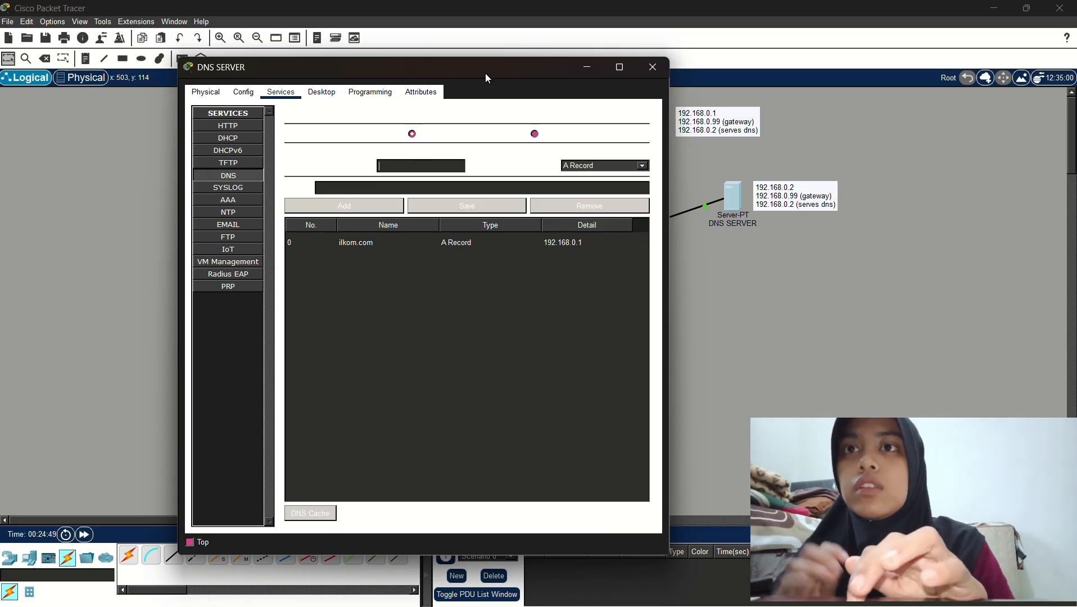
drag(486, 74, 719, 95)
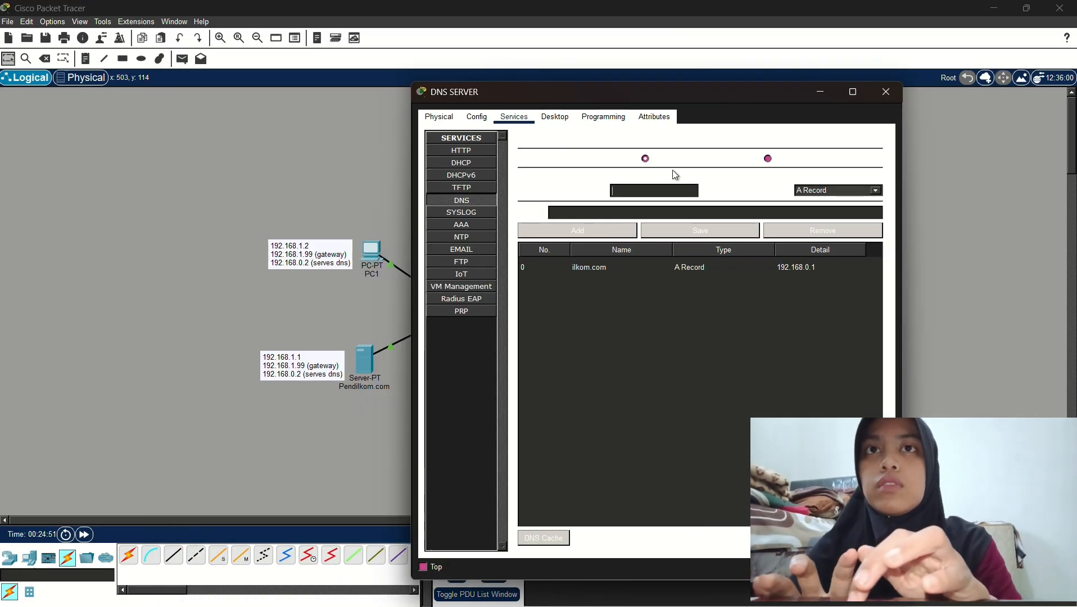
text(PEN)
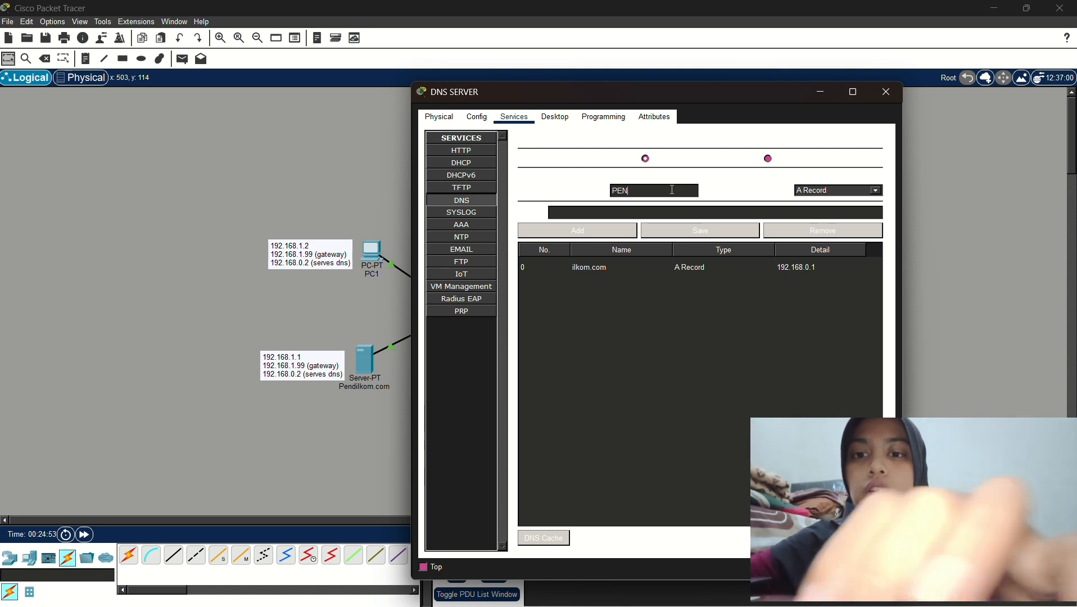
text(DILKOM.COM)
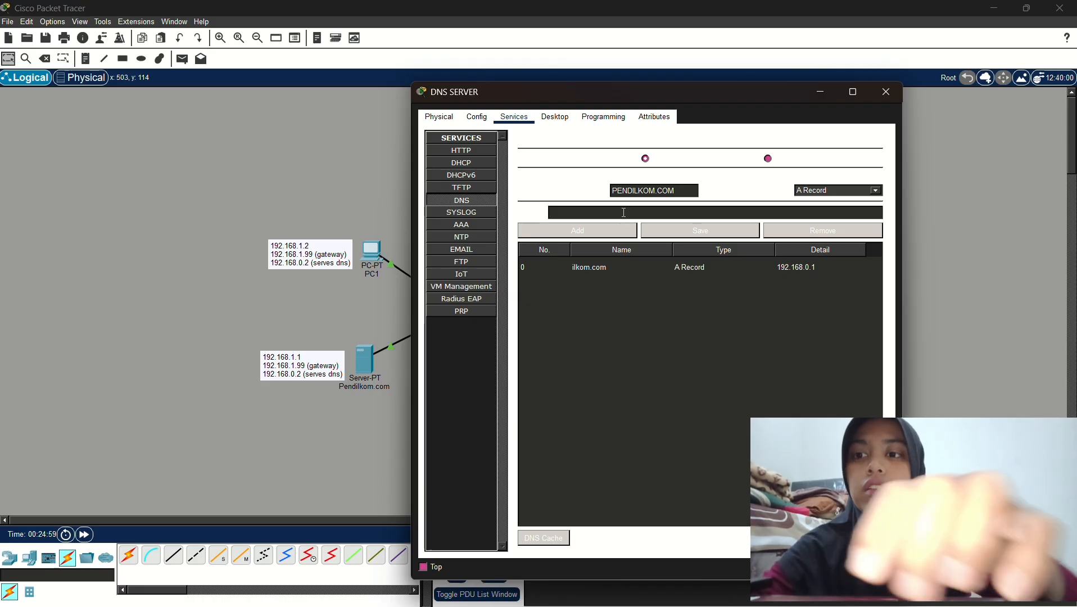
text(192)
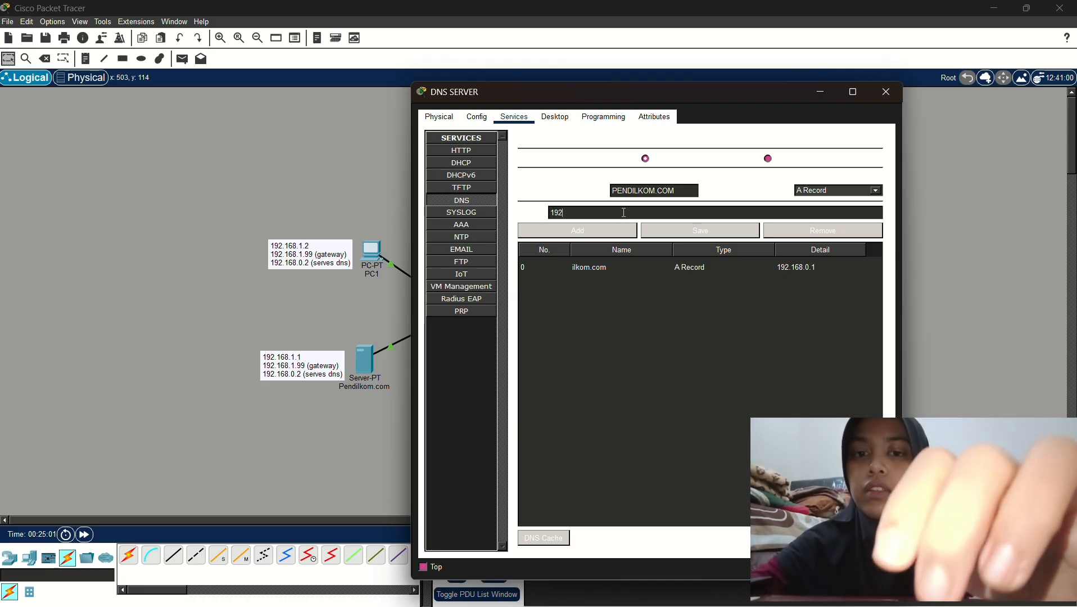
text(.168.0)
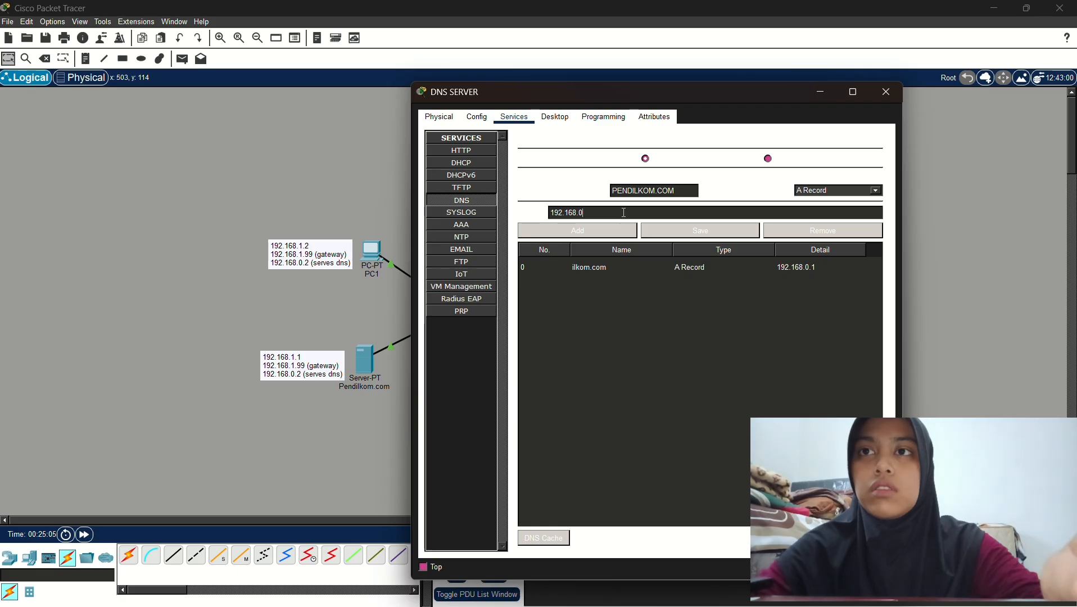
text(.1)
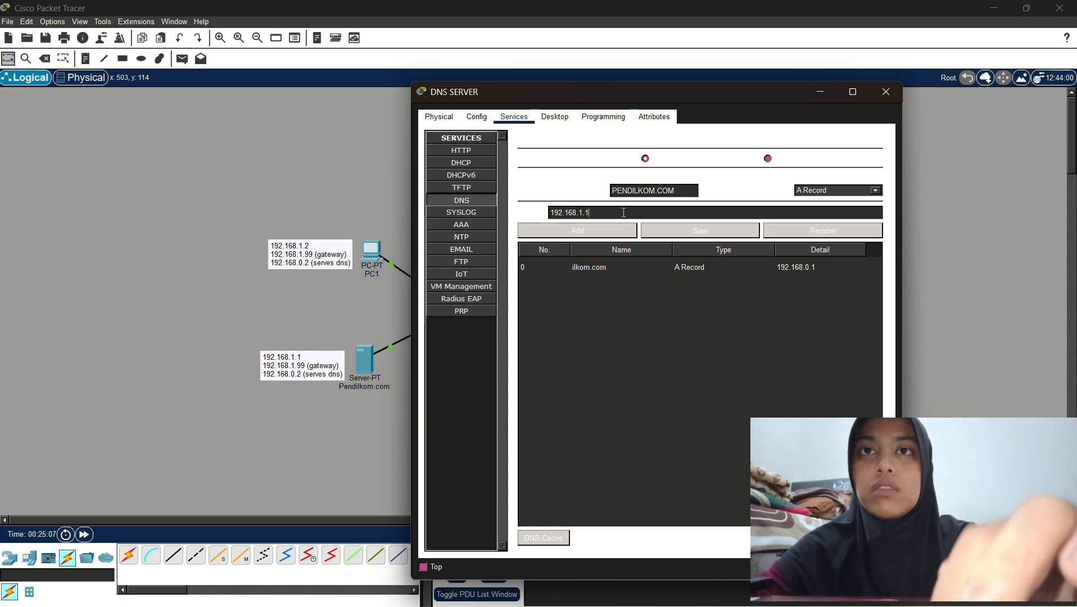
click(604, 230)
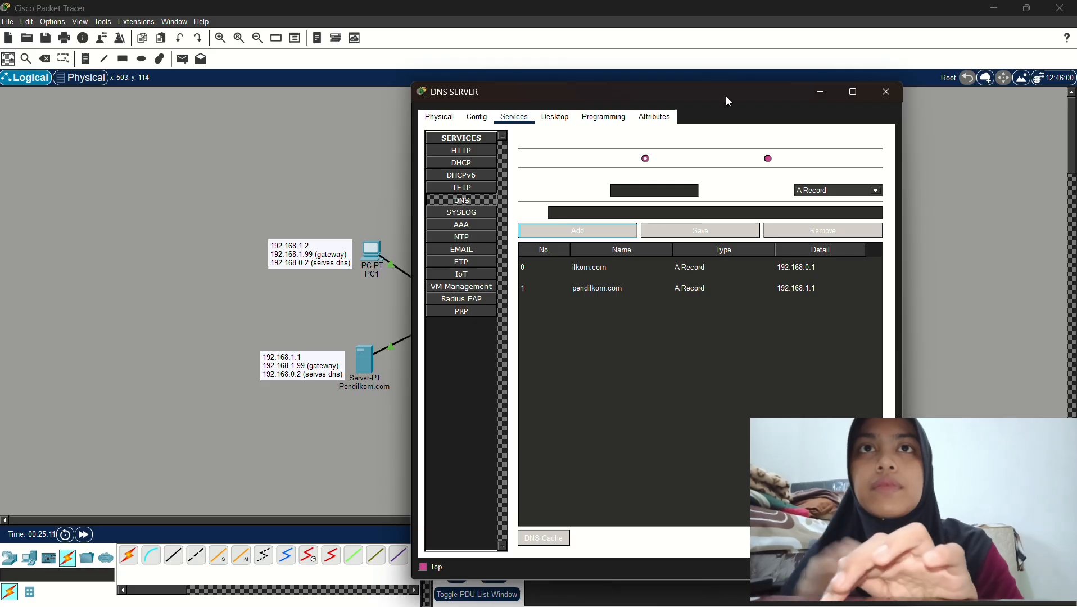
drag(725, 95, 514, 78)
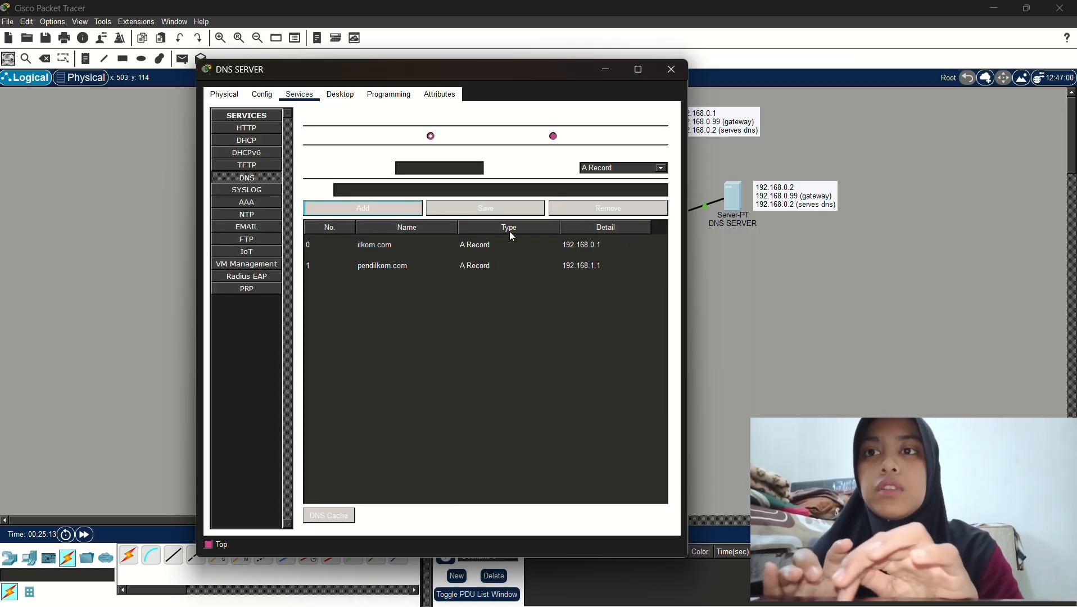
click(672, 69)
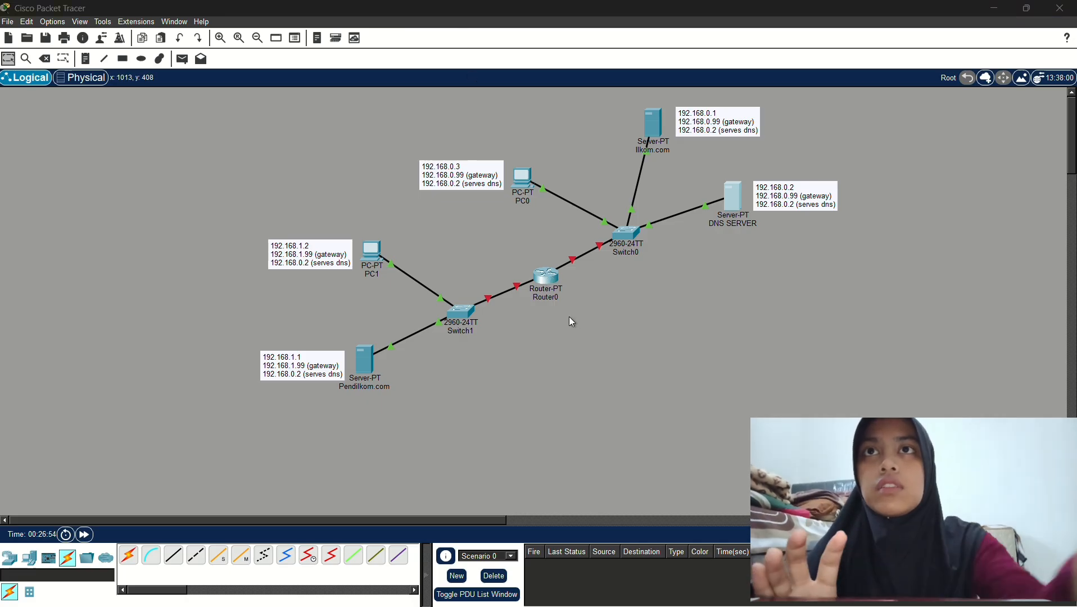
Give Router0's FastEthernet0/0 IP 192.168.1.99, mask 255.255.255.0, and switch the port on
click(548, 277)
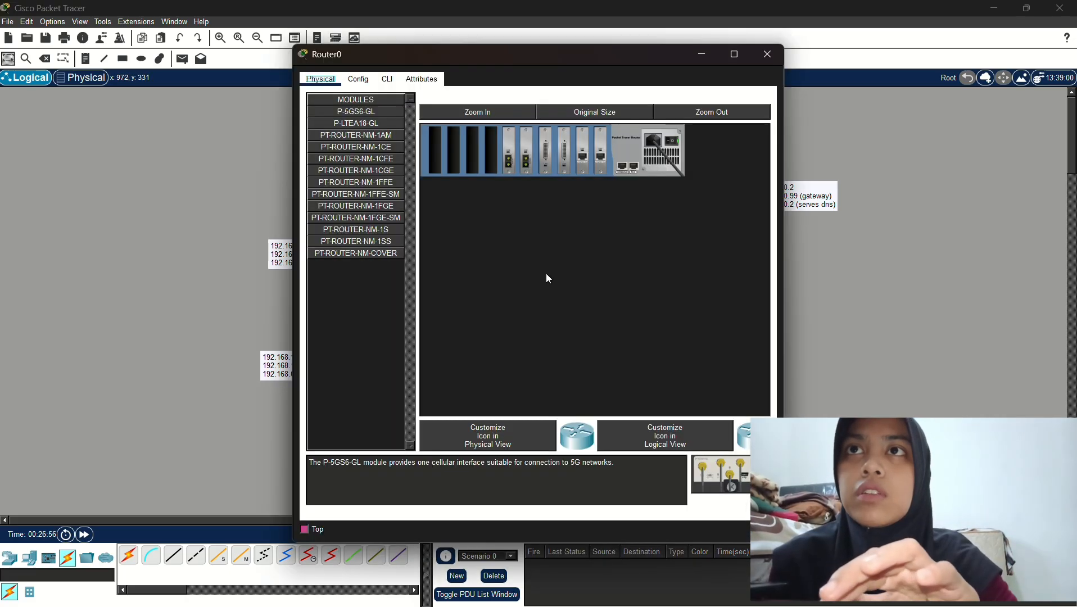
click(362, 78)
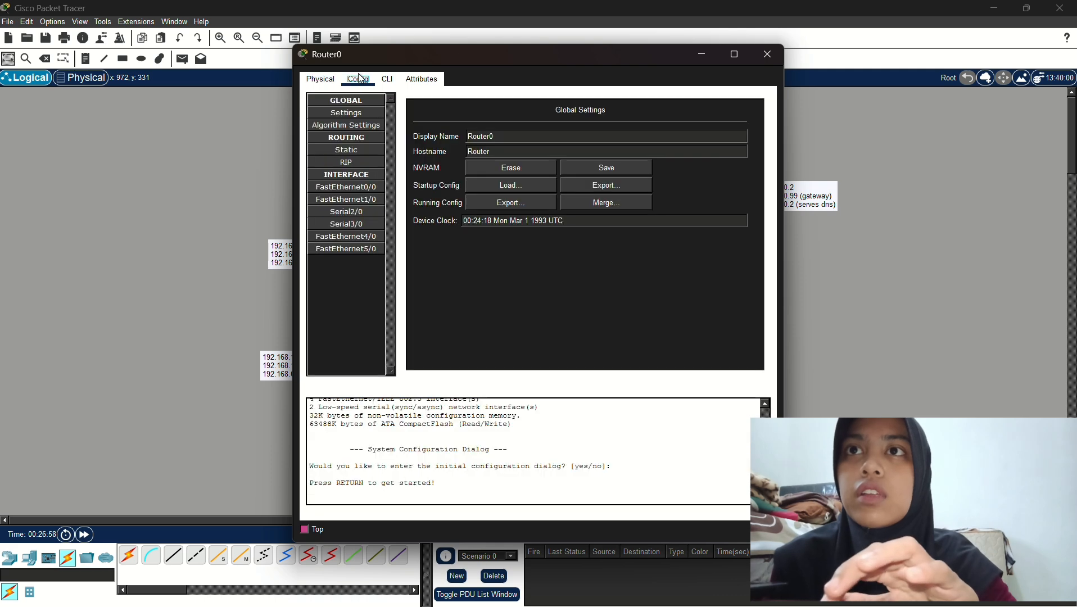
click(377, 188)
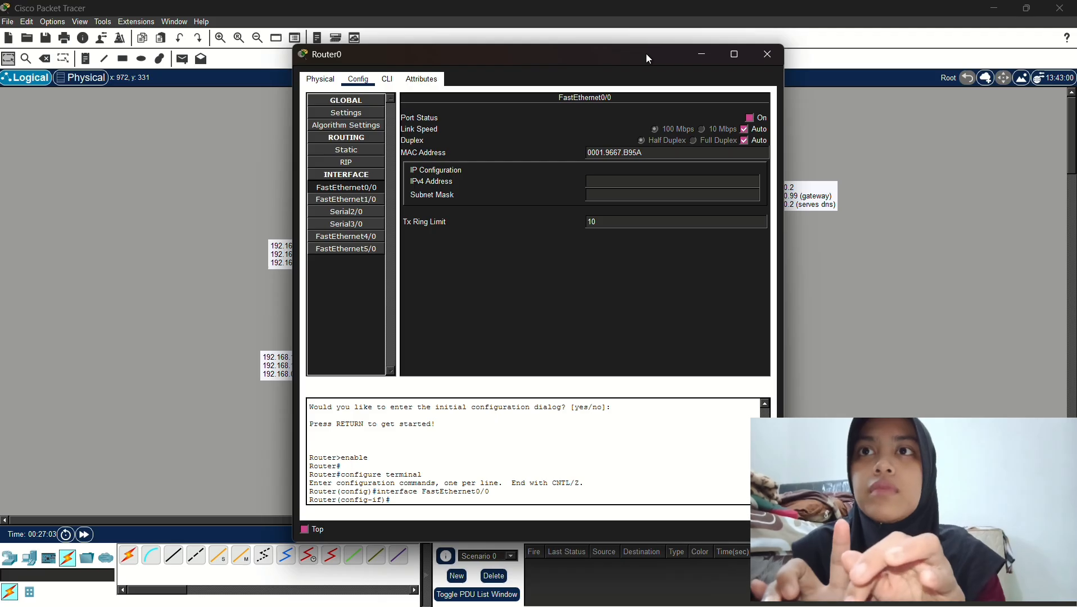
drag(646, 53, 729, 85)
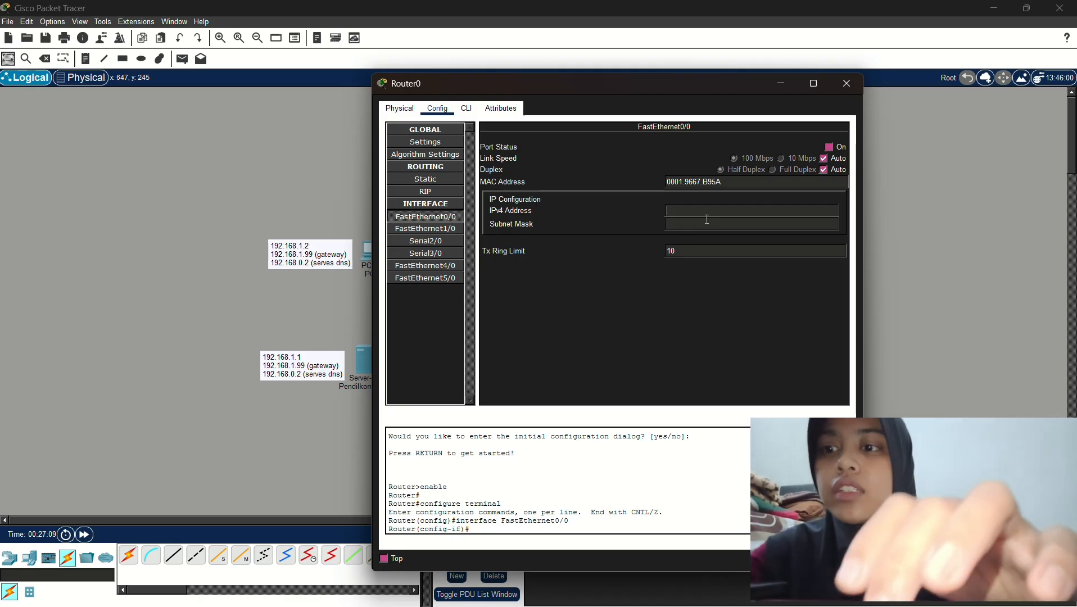
text(1)
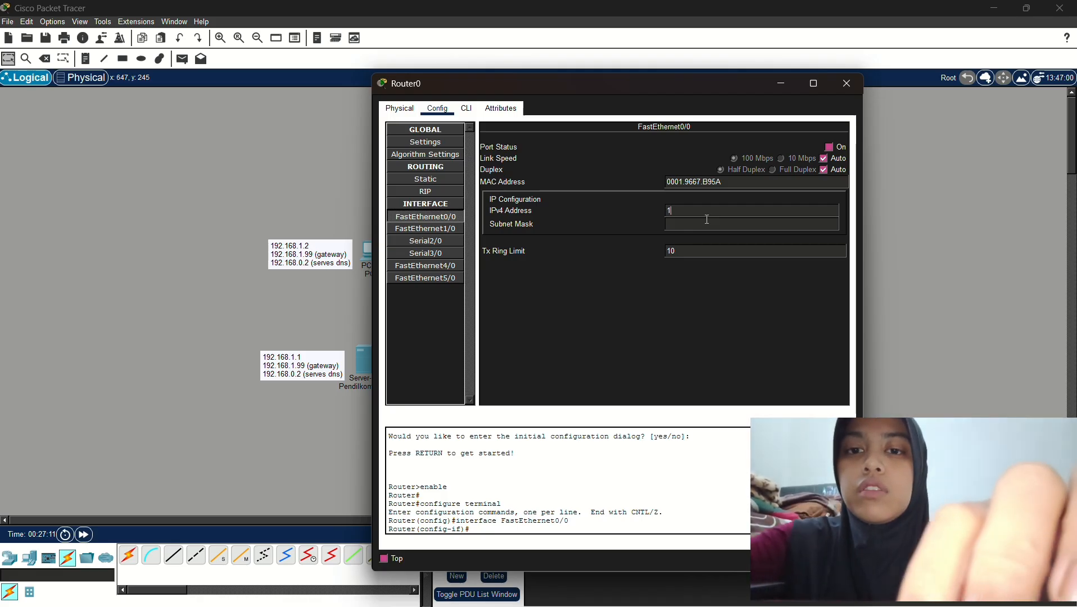
text(92.168)
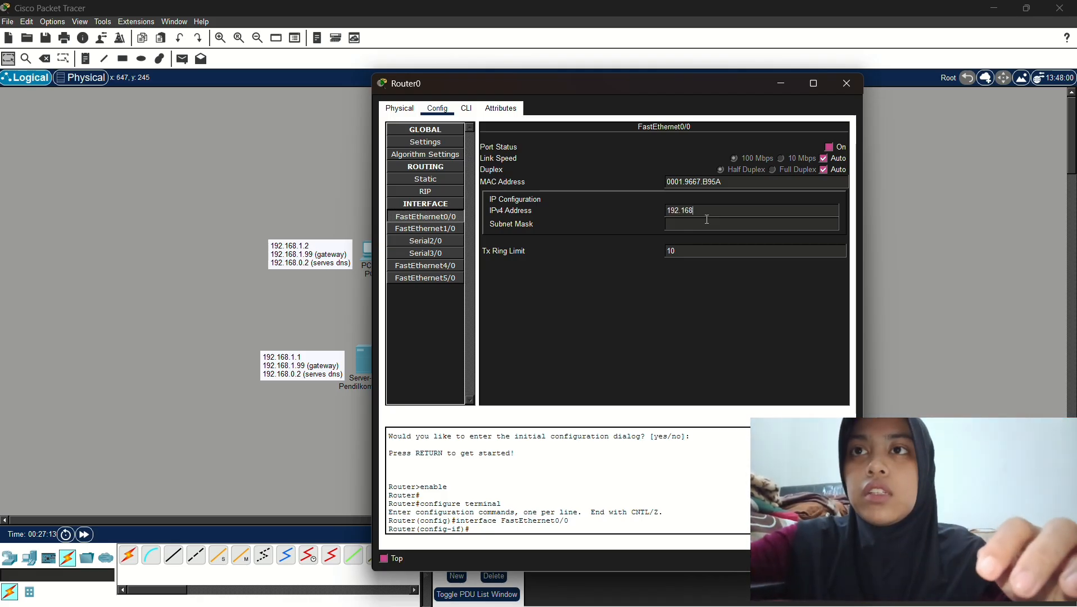
text(.)
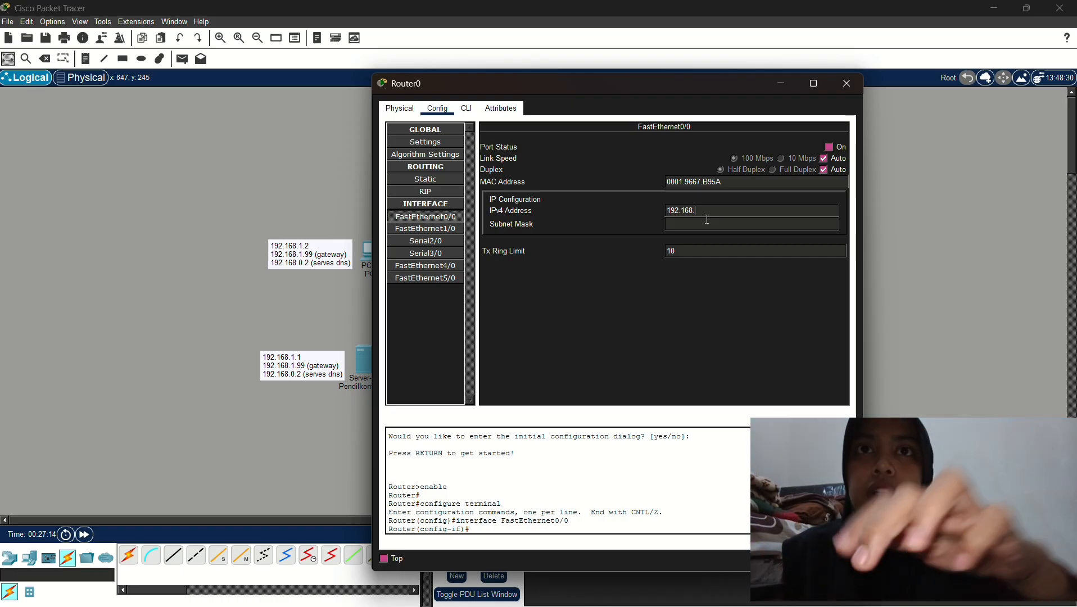
text(1.99)
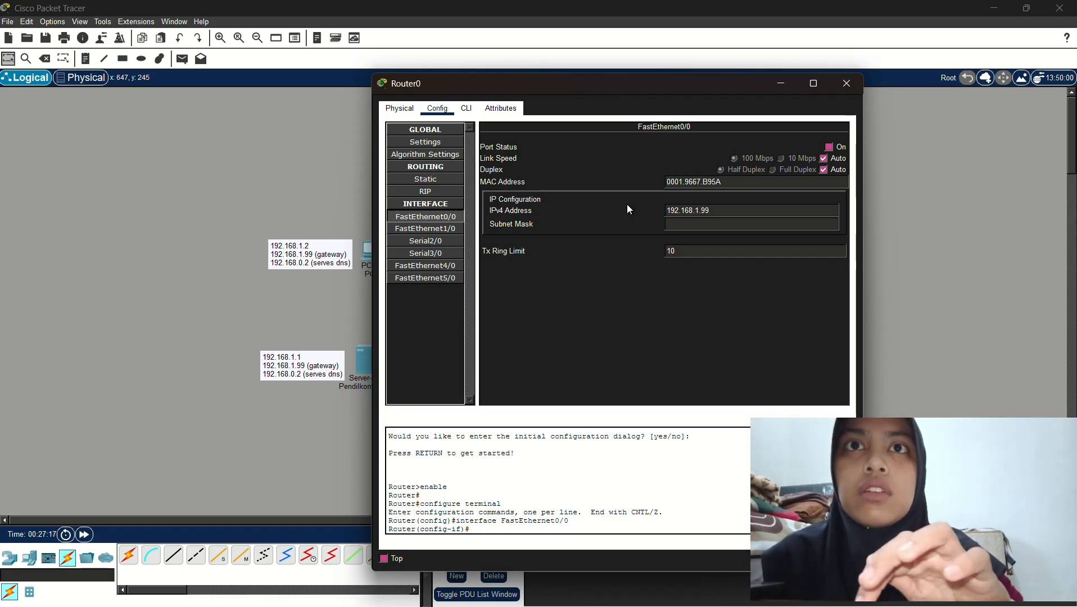
key(Tab)
click(829, 147)
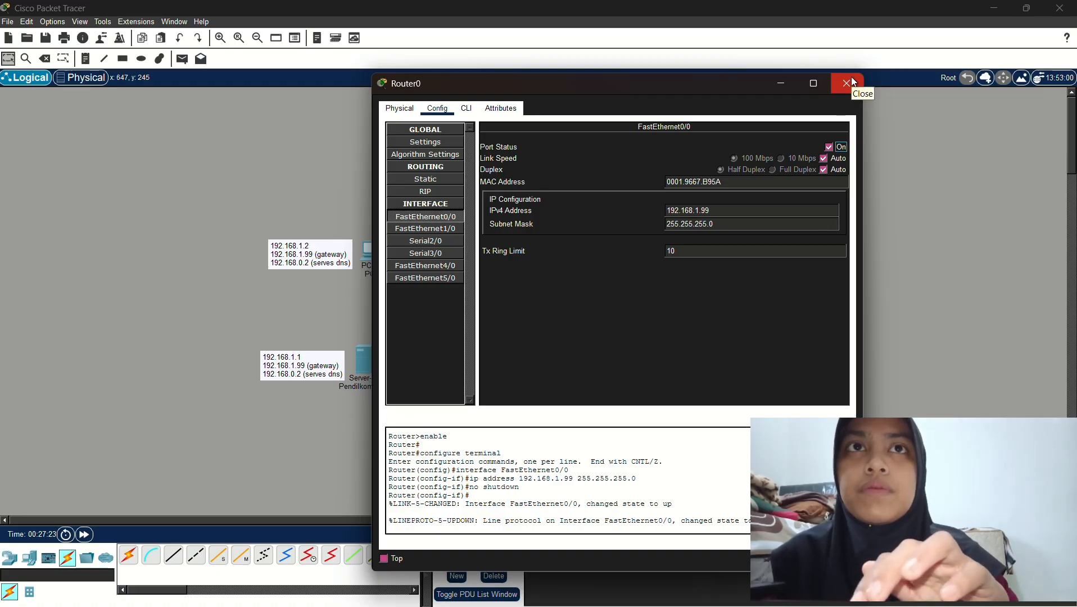
click(853, 82)
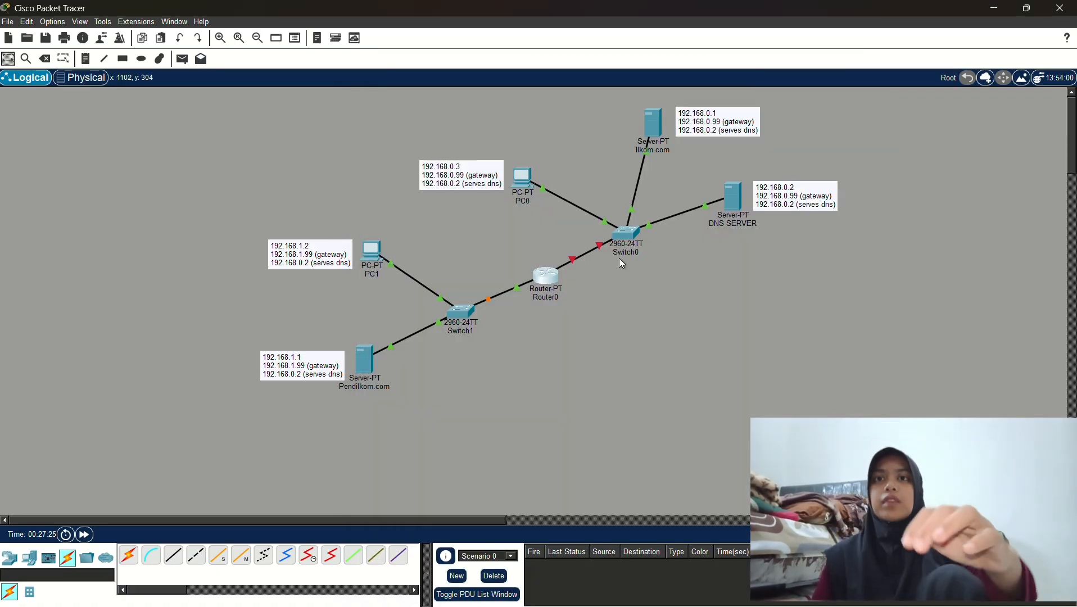
Give Router0's FastEthernet1/0 IP 192.168.0.99, mask 255.255.255.0, and bring the port up
click(547, 277)
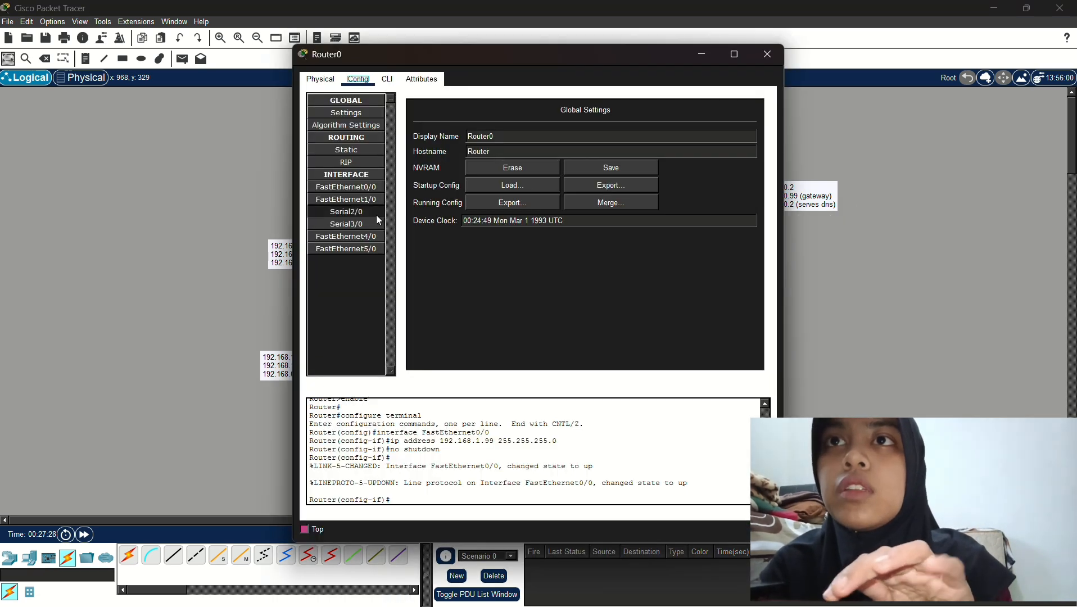
click(365, 199)
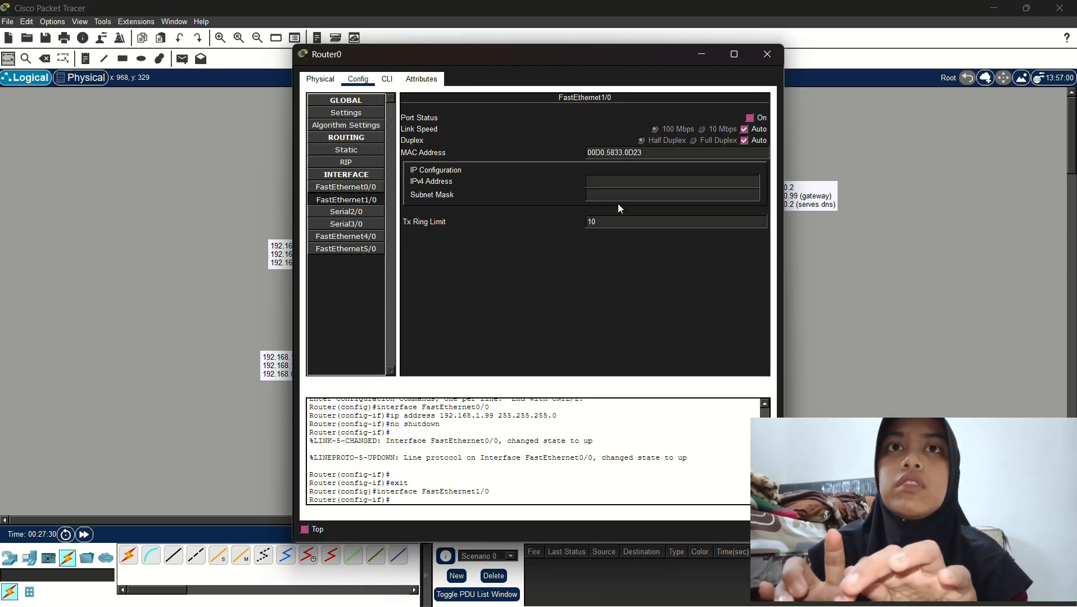
drag(648, 56, 523, 57)
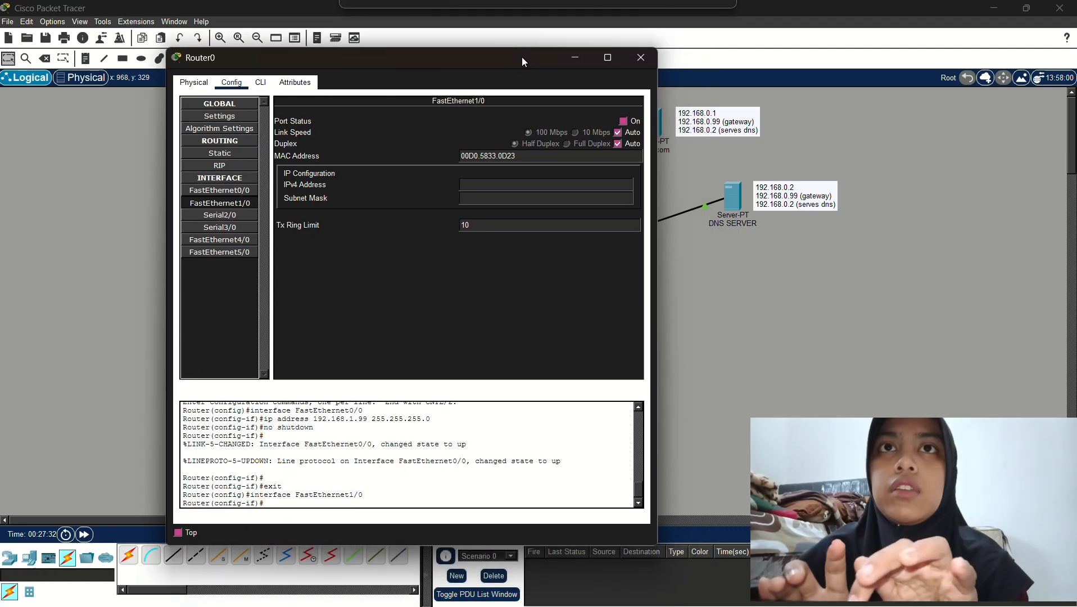
click(554, 184)
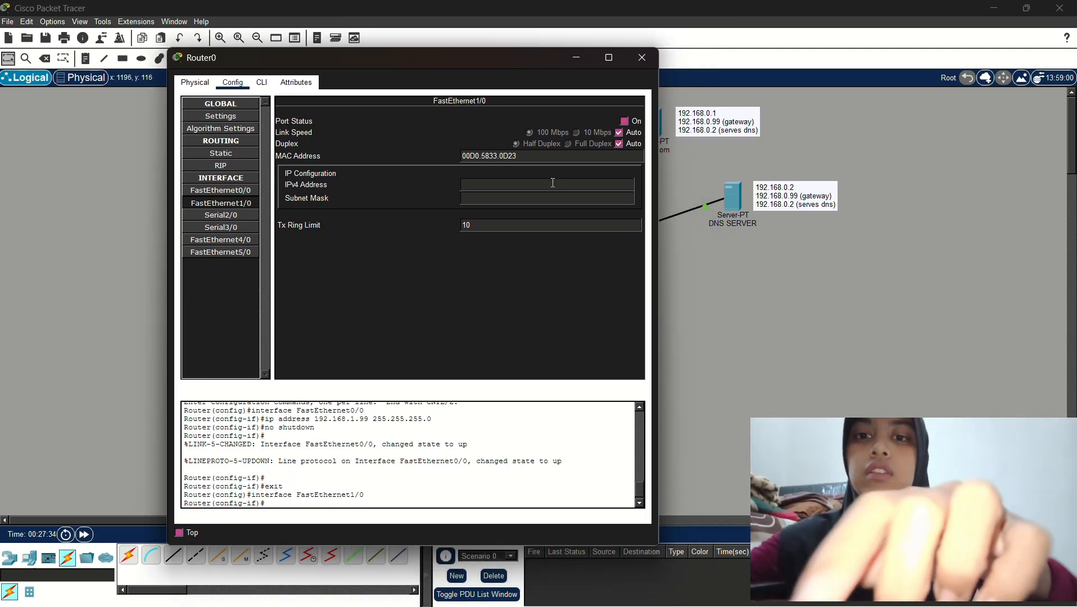
text(1)
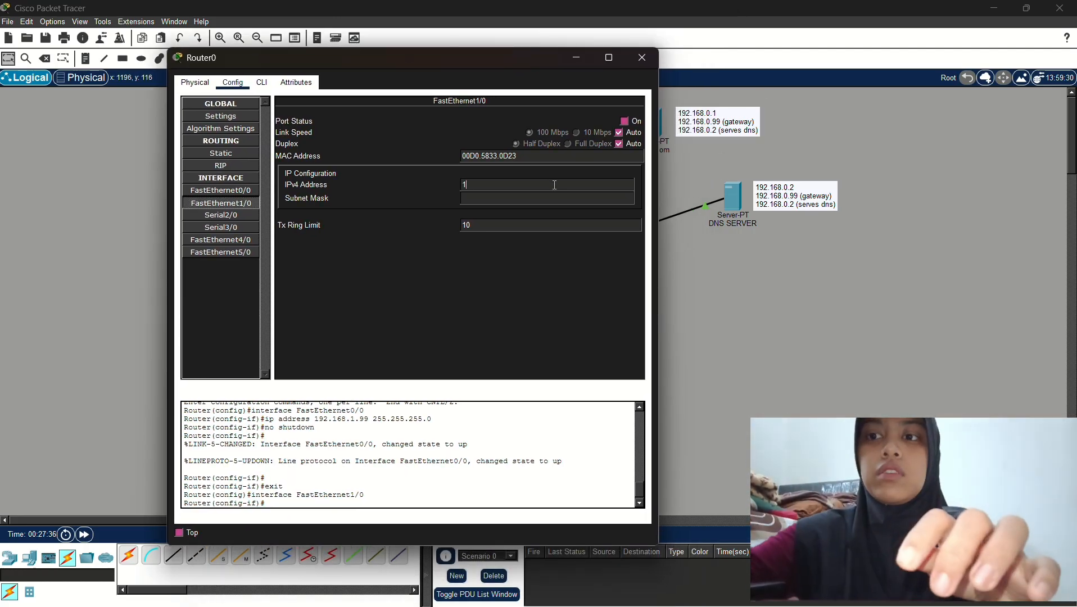
text(92.168.0.99)
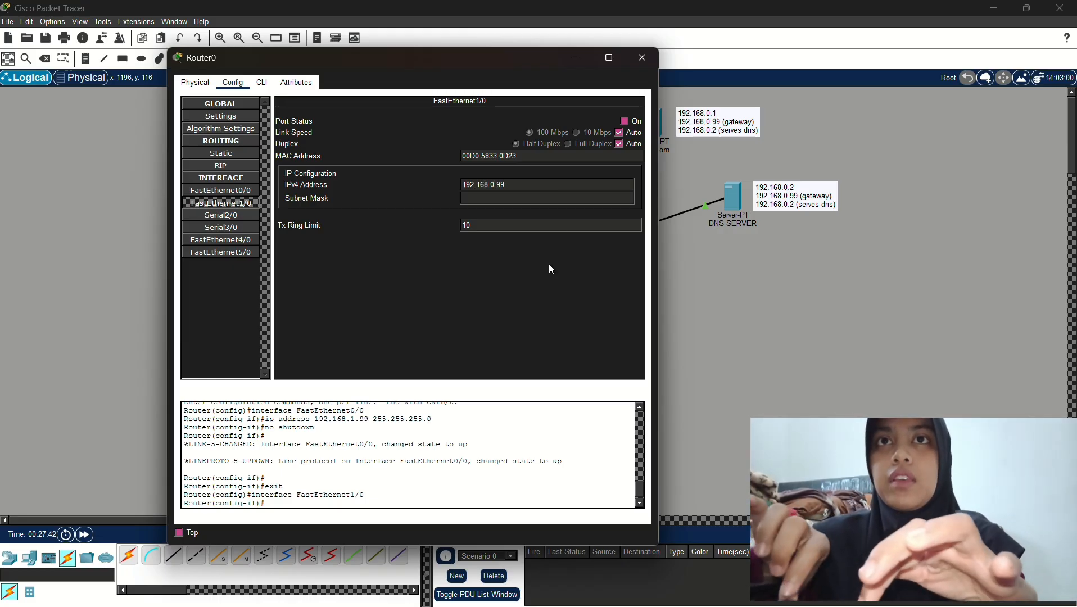
key(Tab)
click(624, 121)
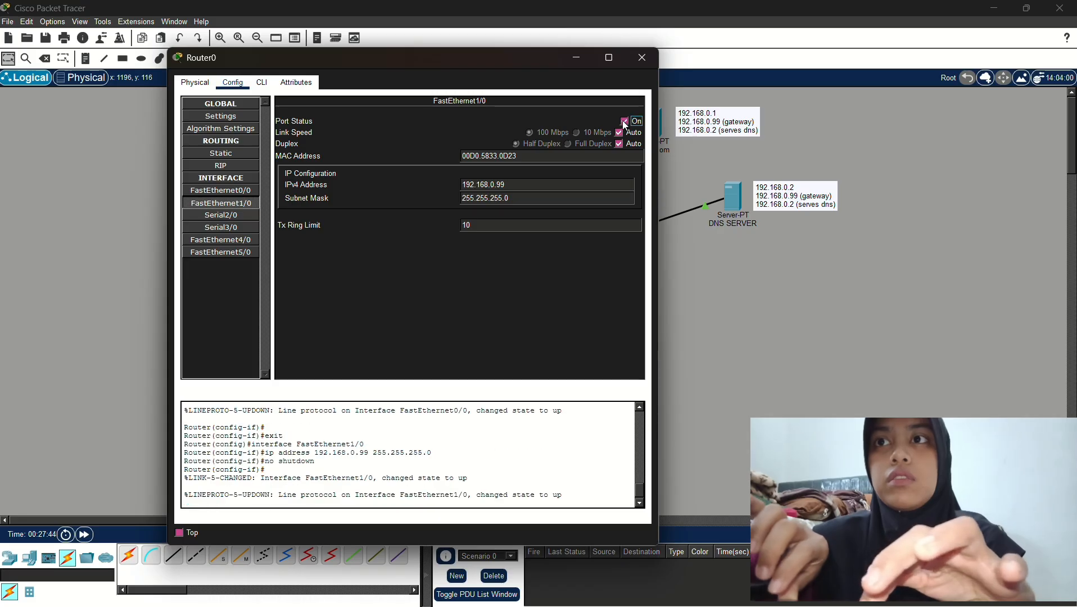
click(643, 58)
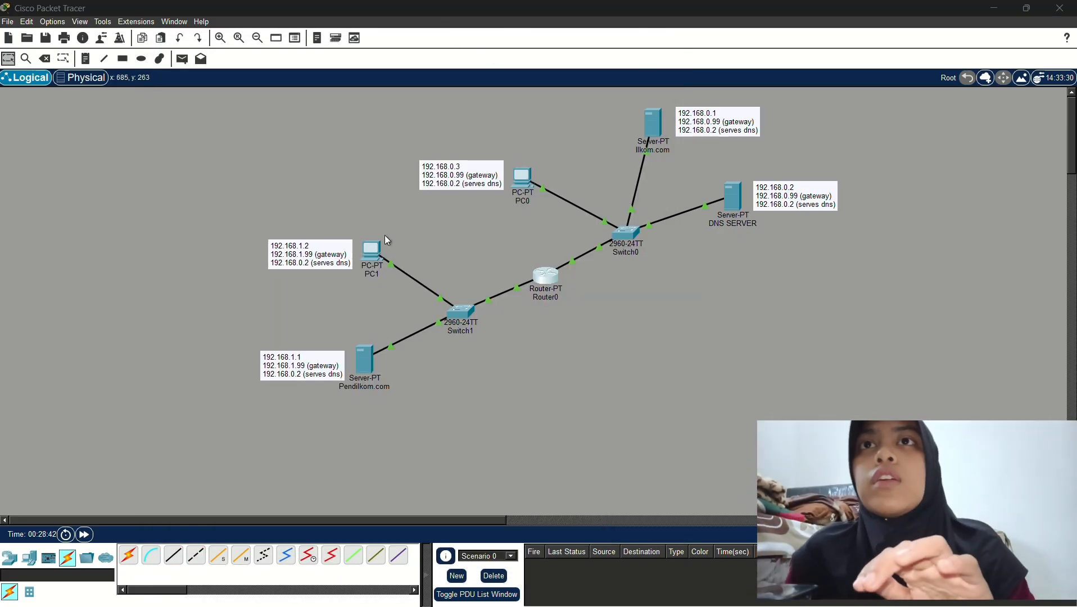
Launch PC1's web browser briefly, then close PC1's window
click(371, 259)
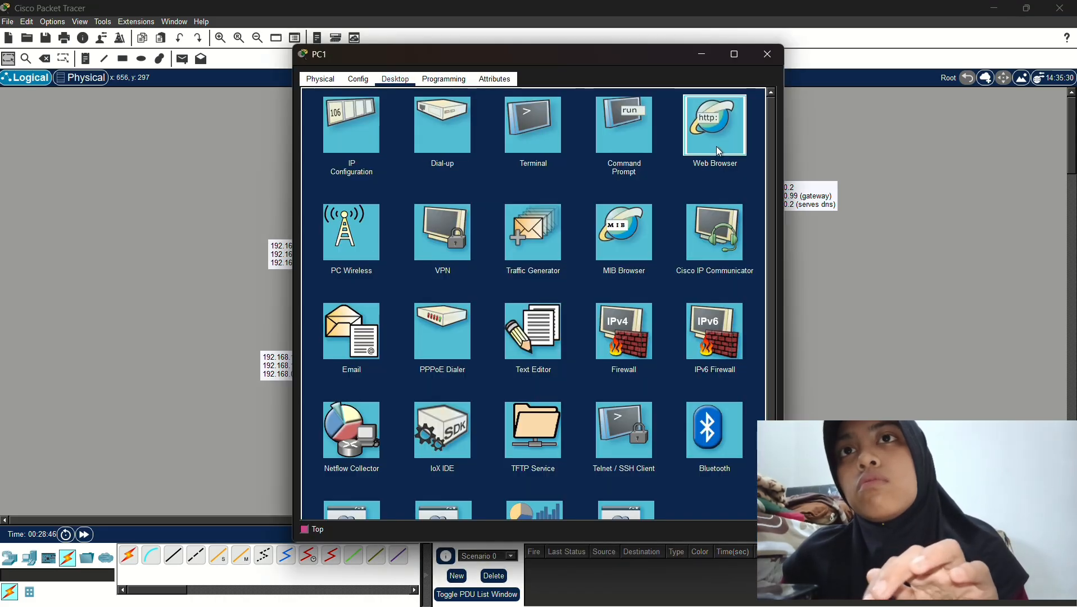
click(716, 146)
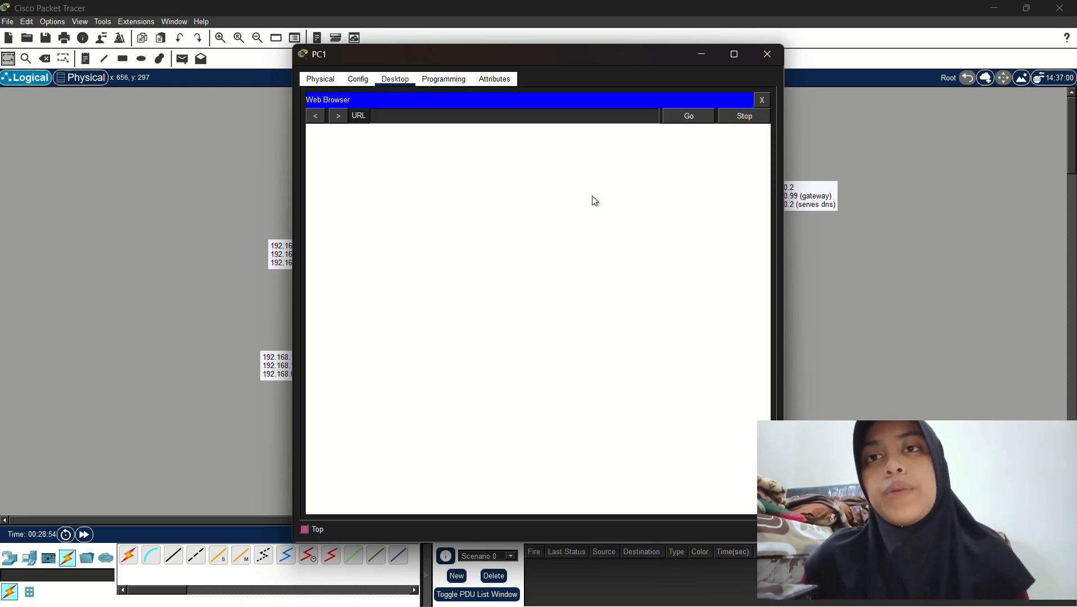
click(761, 62)
Close PC1's address note editor and select the note box beside the PC1 icon
double_click(318, 258)
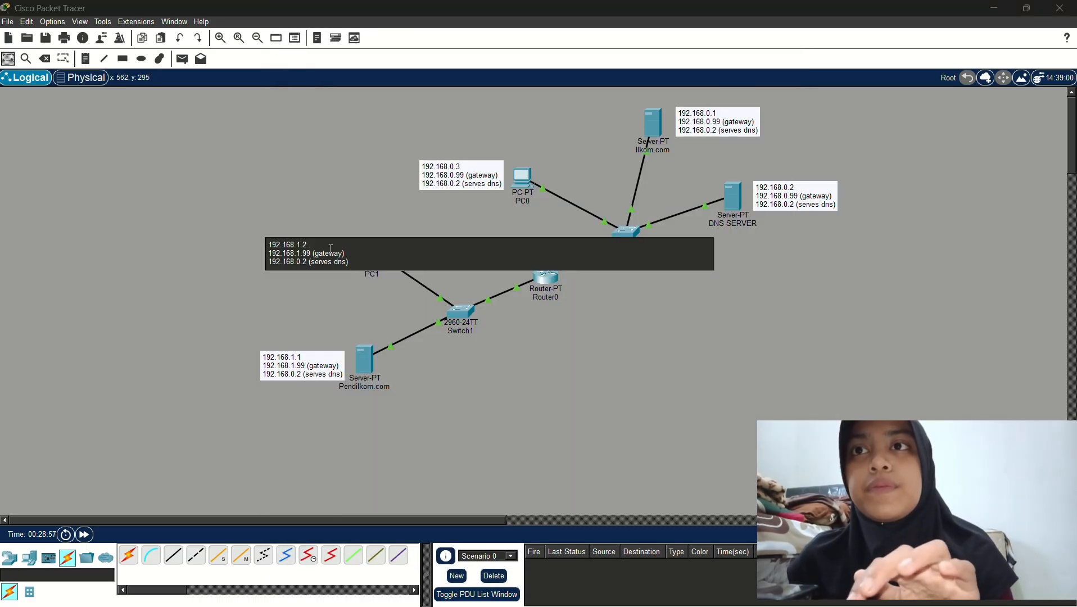
click(350, 188)
drag(350, 188, 376, 250)
click(340, 191)
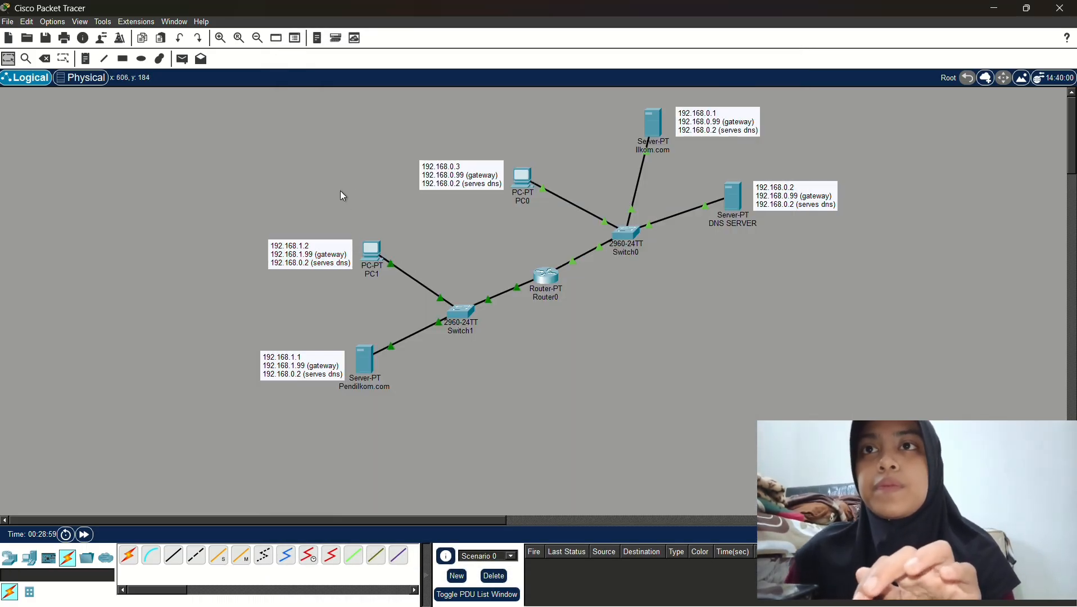
drag(340, 191, 372, 254)
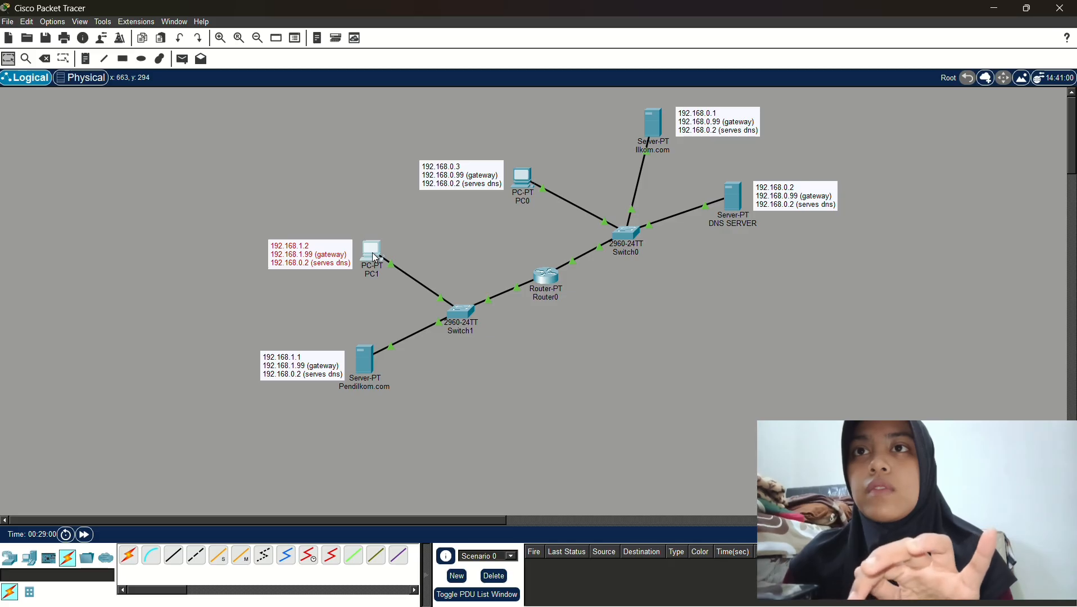
Ping 192.168.1.2 from PC1's Command Prompt, getting 4 of 4 replies with 0% loss
click(376, 257)
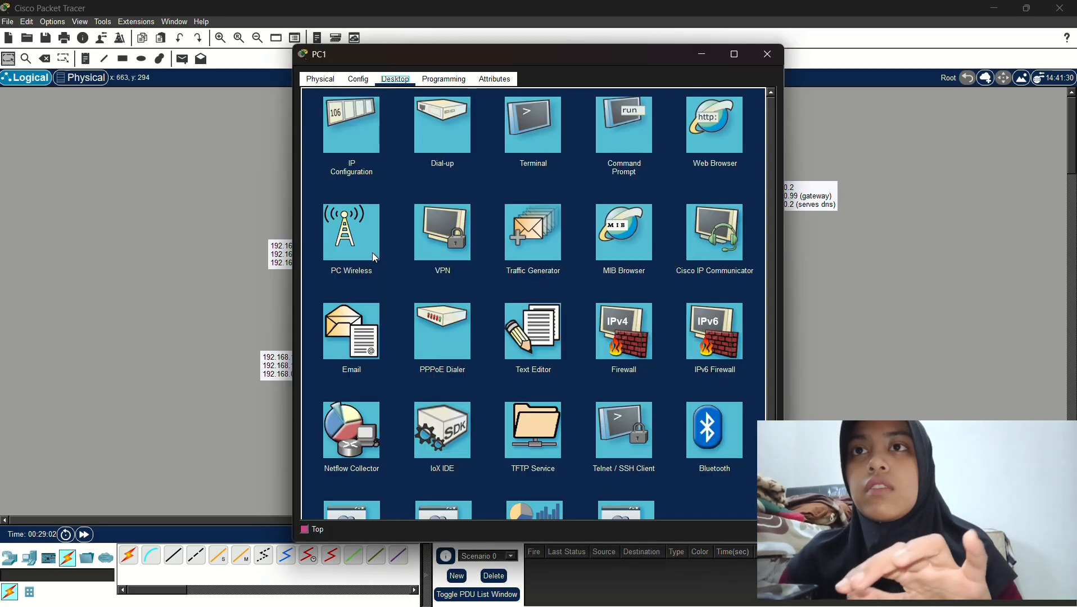
click(635, 124)
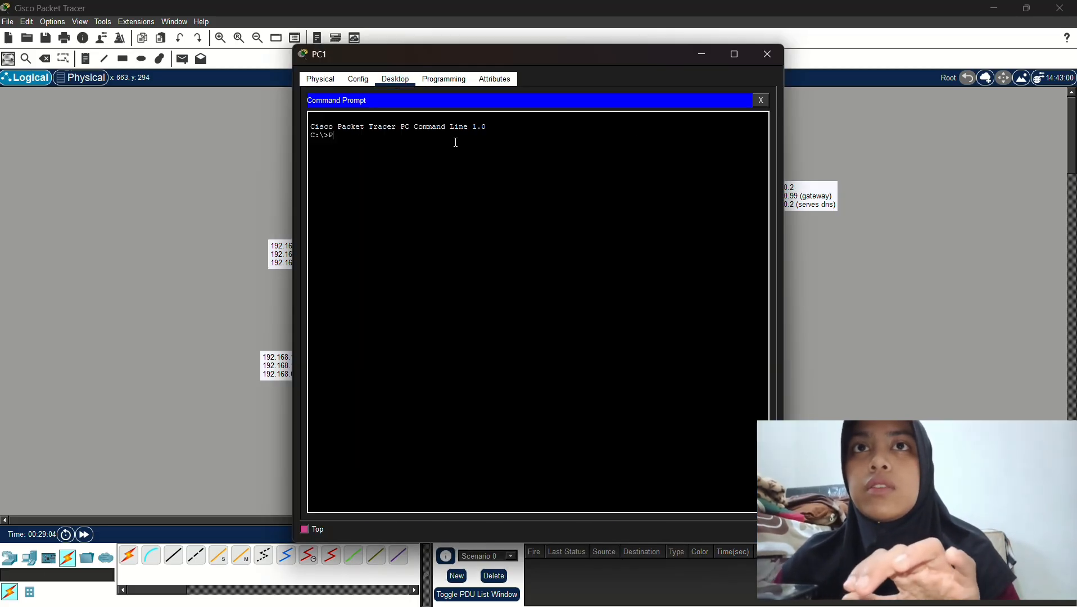
text(PI)
key(BackSpace)
key(BackSpace)
key(Caps_Lock)
text(ping)
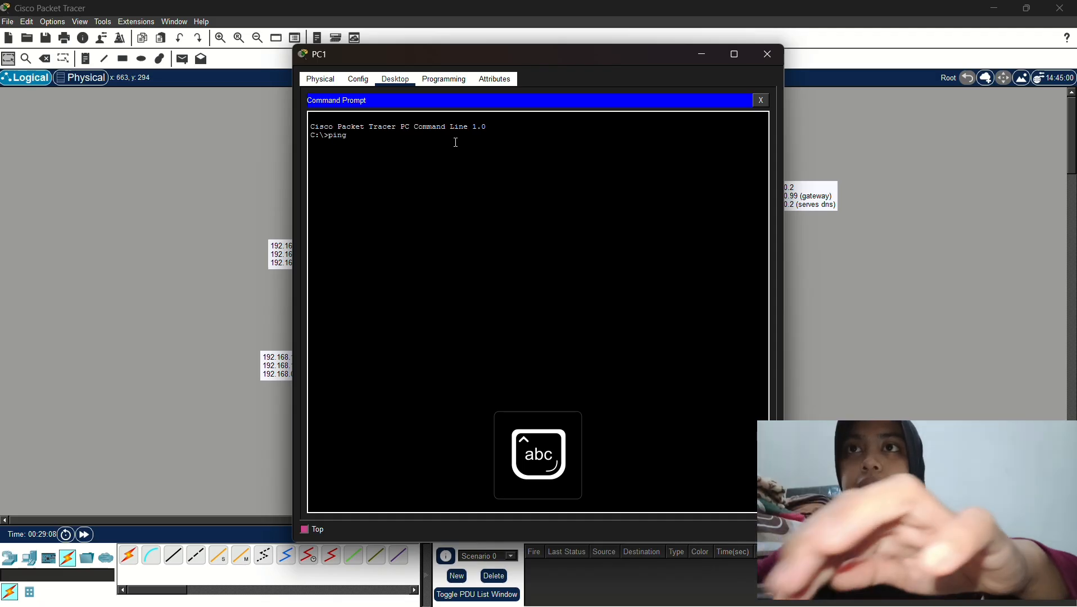
text( 192.1)
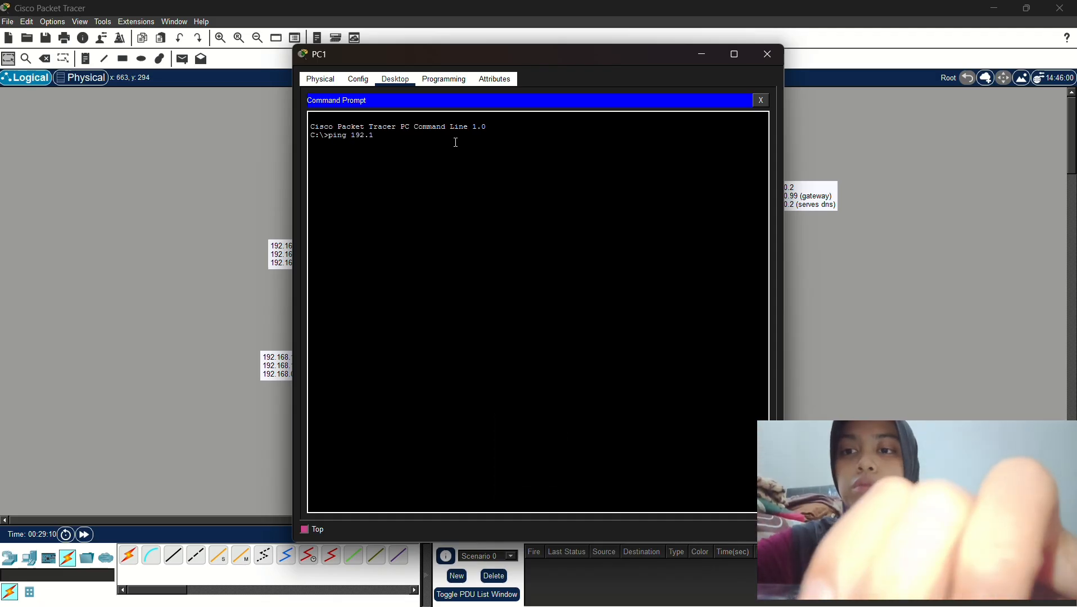
text(68.0)
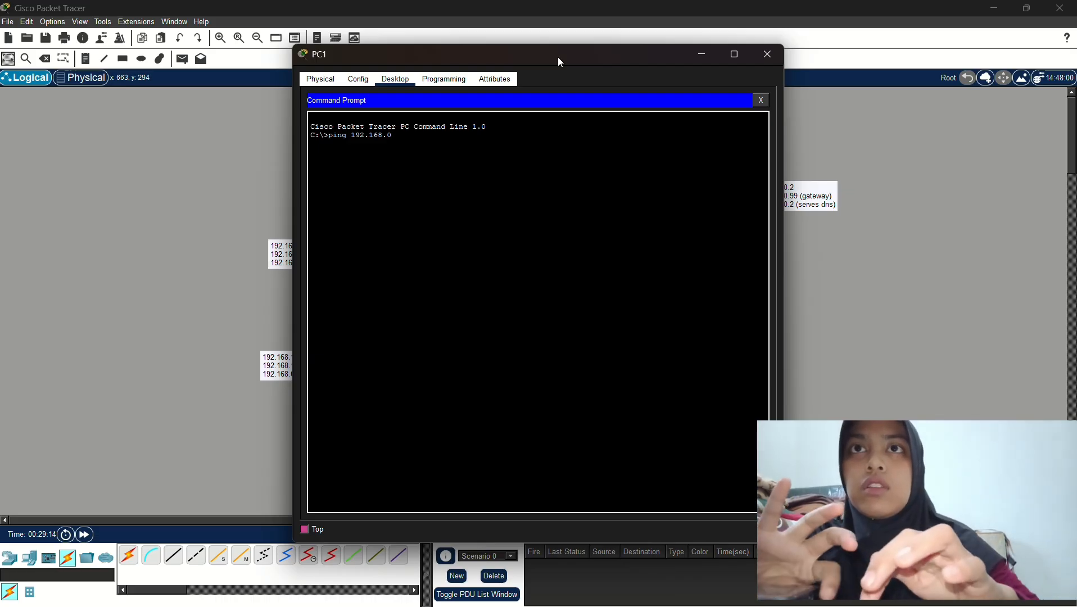
drag(565, 57, 666, 58)
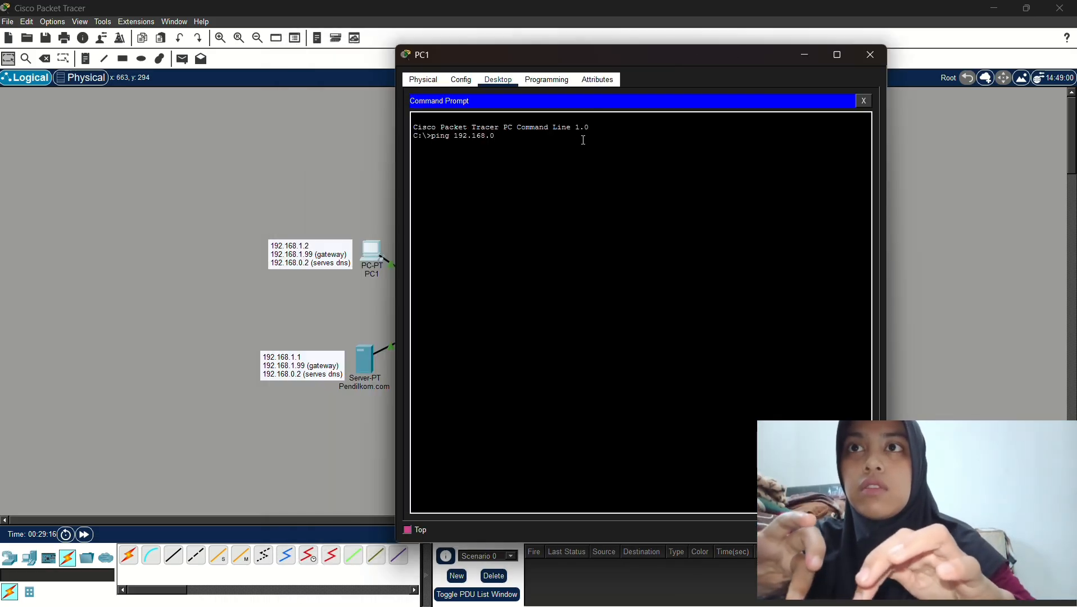
text(1.2)
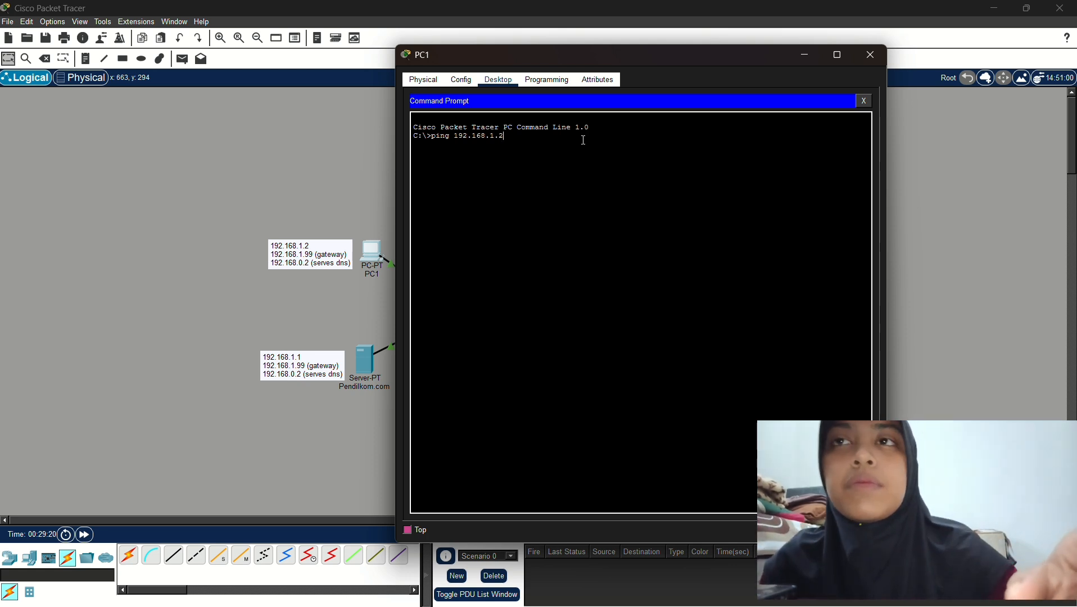
key(Return)
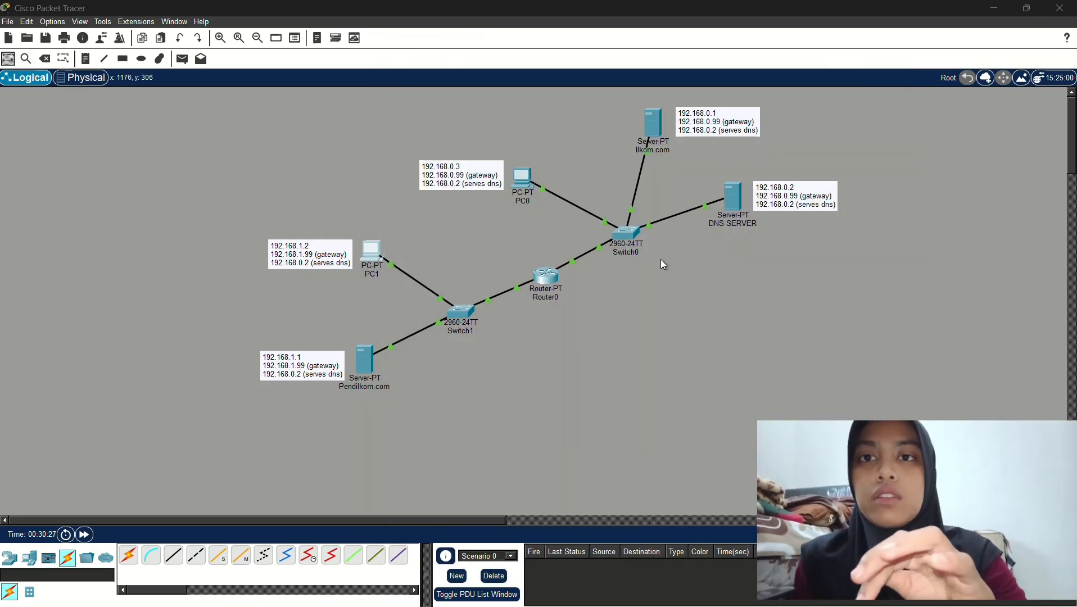
Minimize Packet Tracer to bring up the Chrome window's taskbar preview
click(1003, 14)
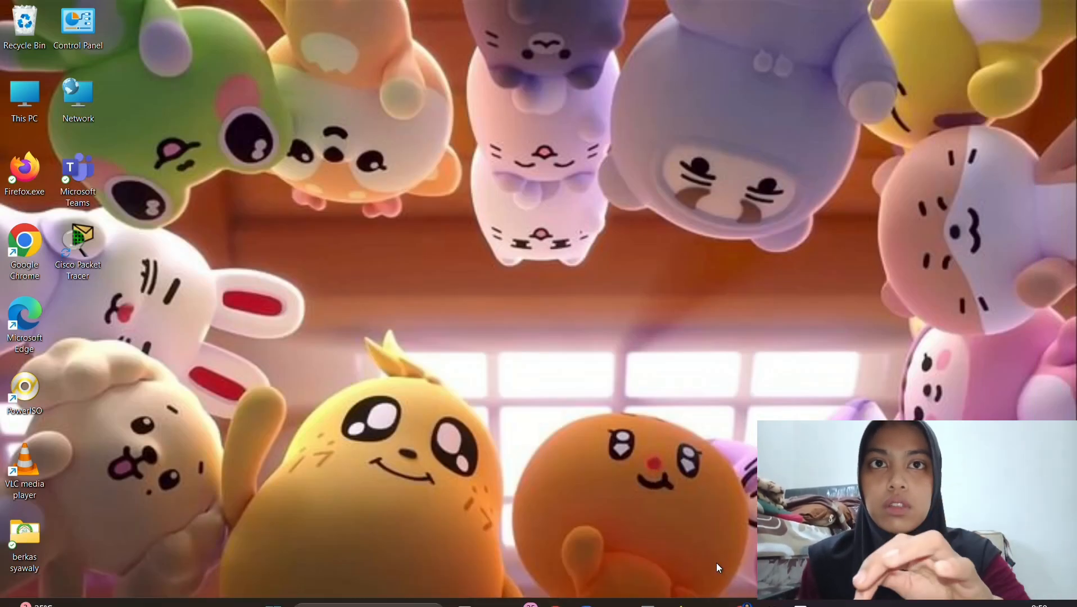
mouse_move(741, 591)
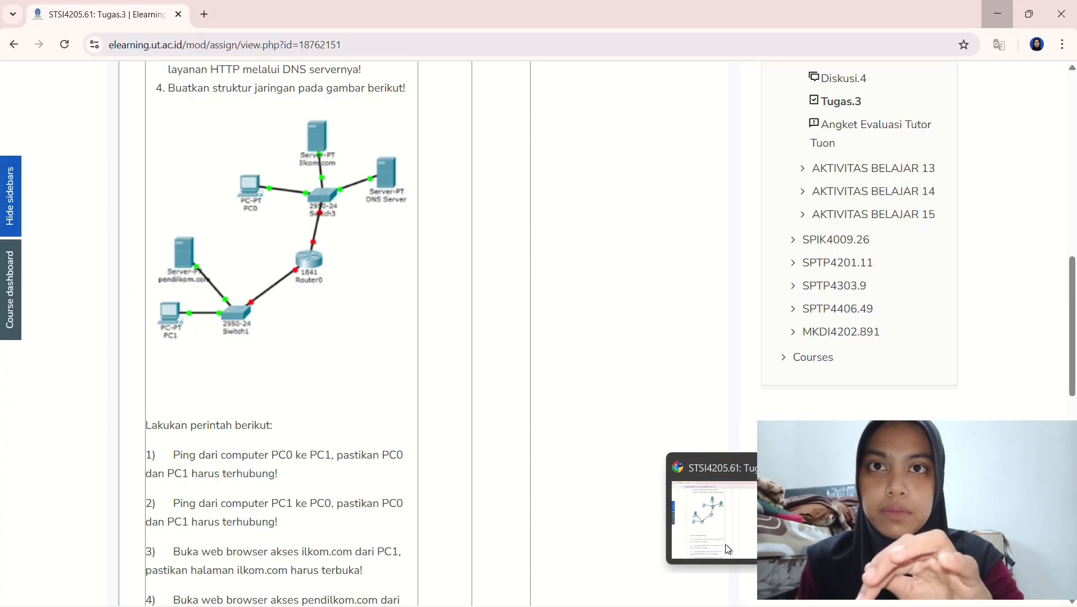
Scroll through the assignment's ping and browsing task list in Chrome, then restore Packet Tracer
click(726, 544)
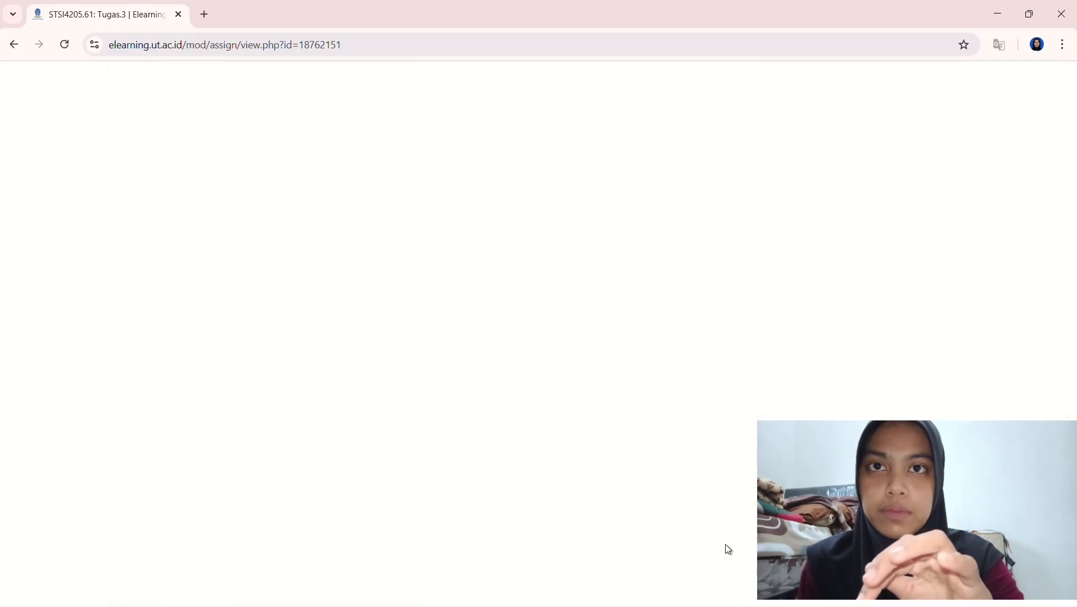
scroll(360, 558, down, 2)
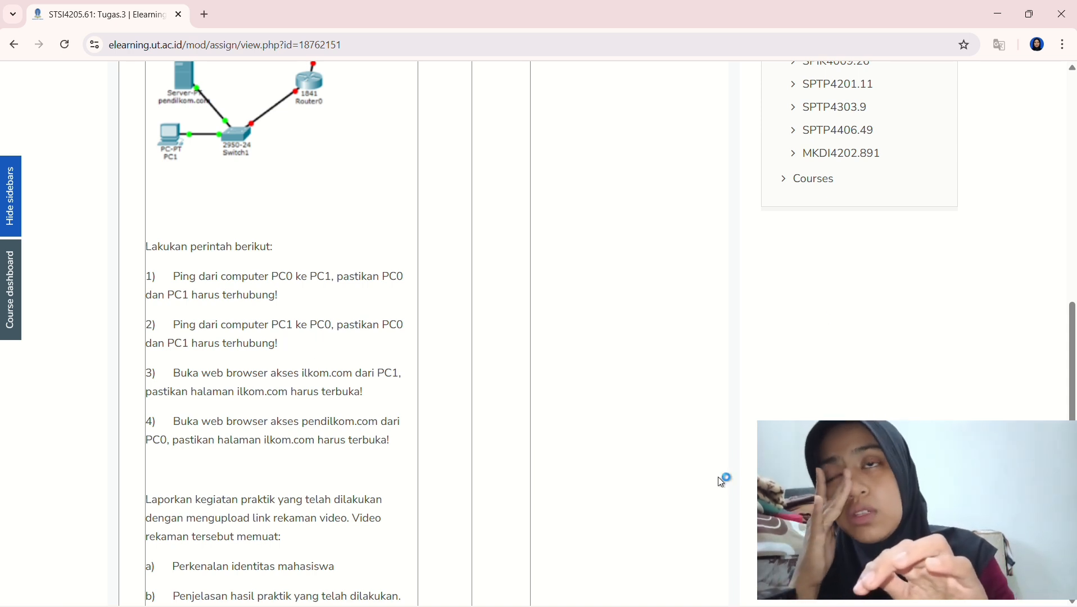
click(999, 8)
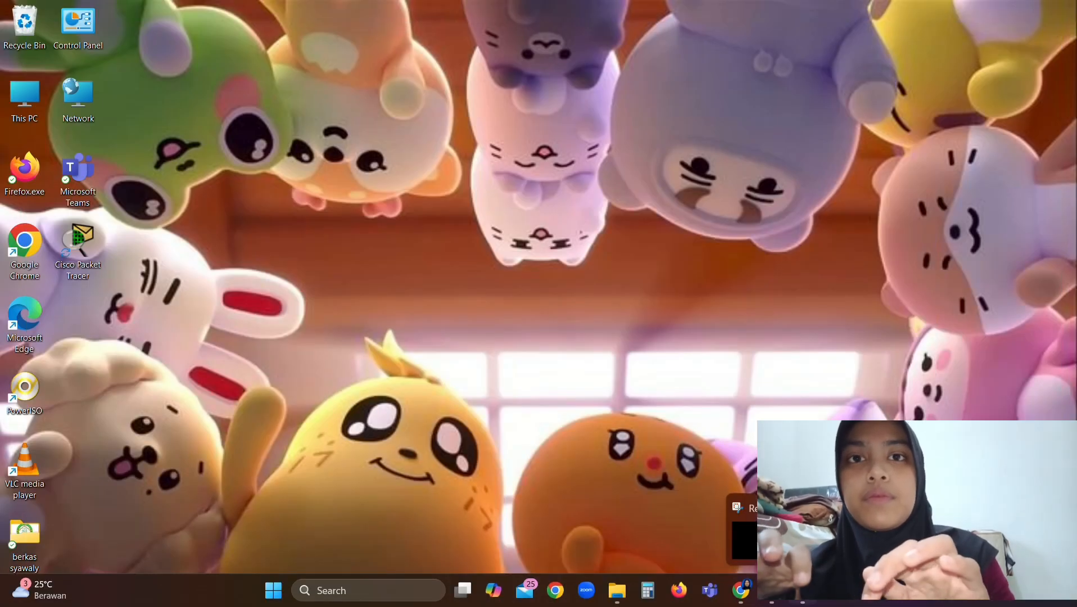
mouse_move(754, 600)
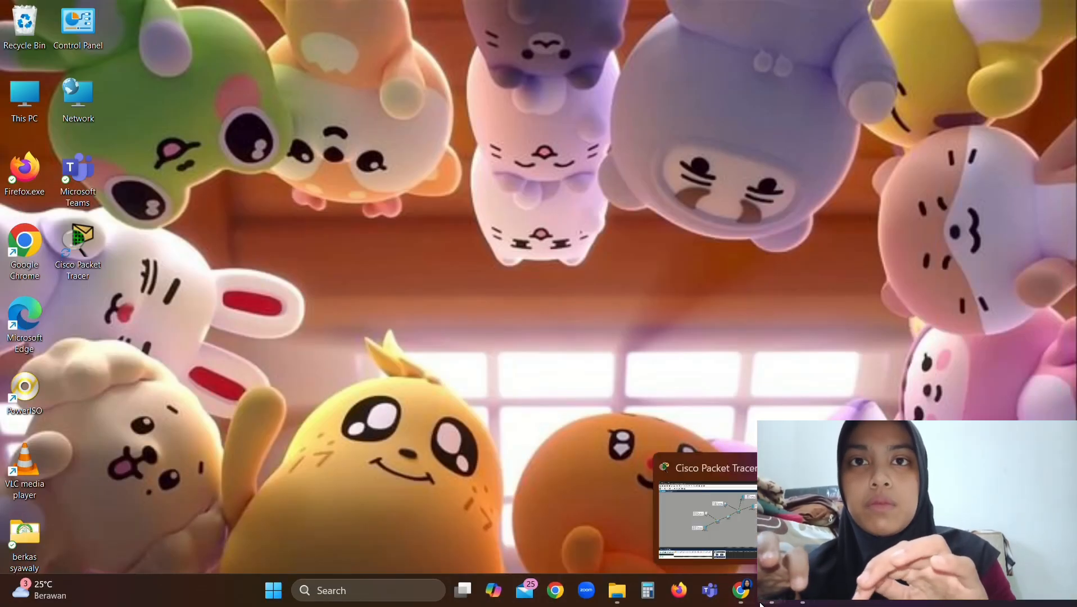
click(723, 527)
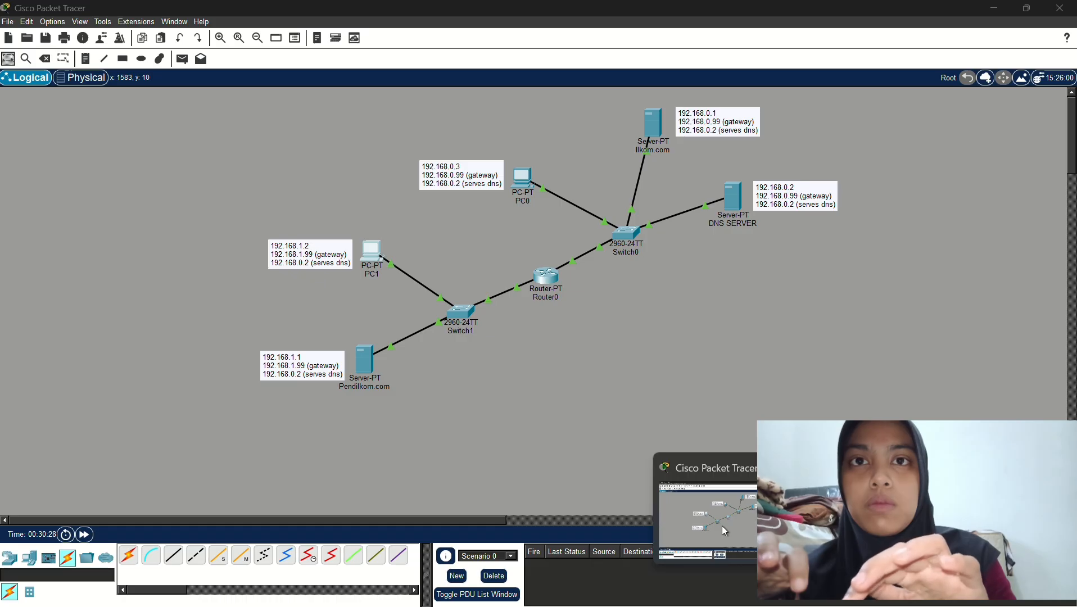
Run ping 192.168.0.3 from PC0's Command Prompt, getting 4 of 4 replies
click(529, 184)
click(623, 136)
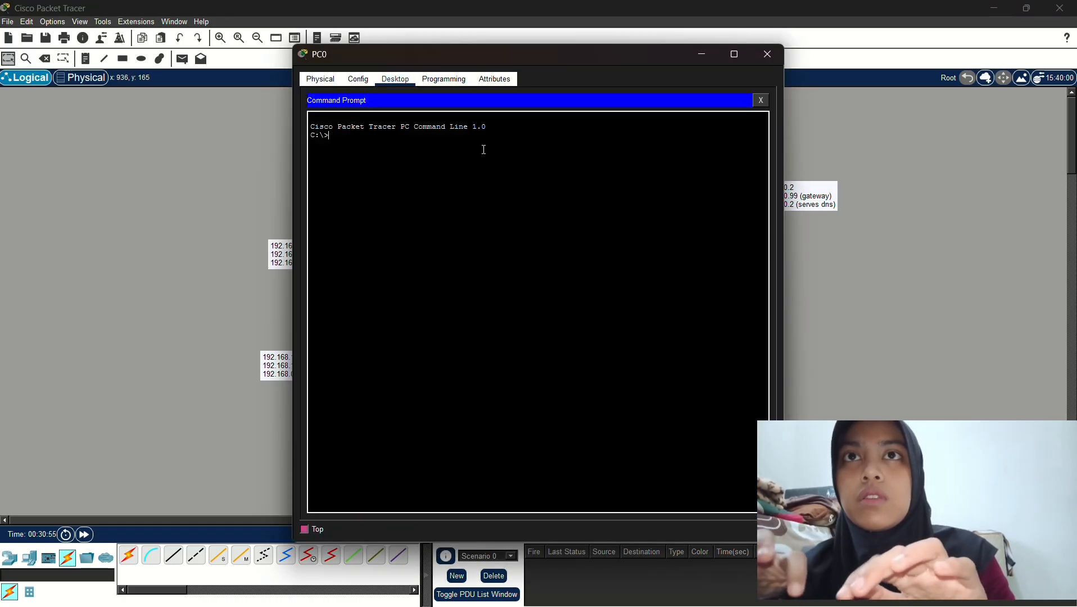
text(ping )
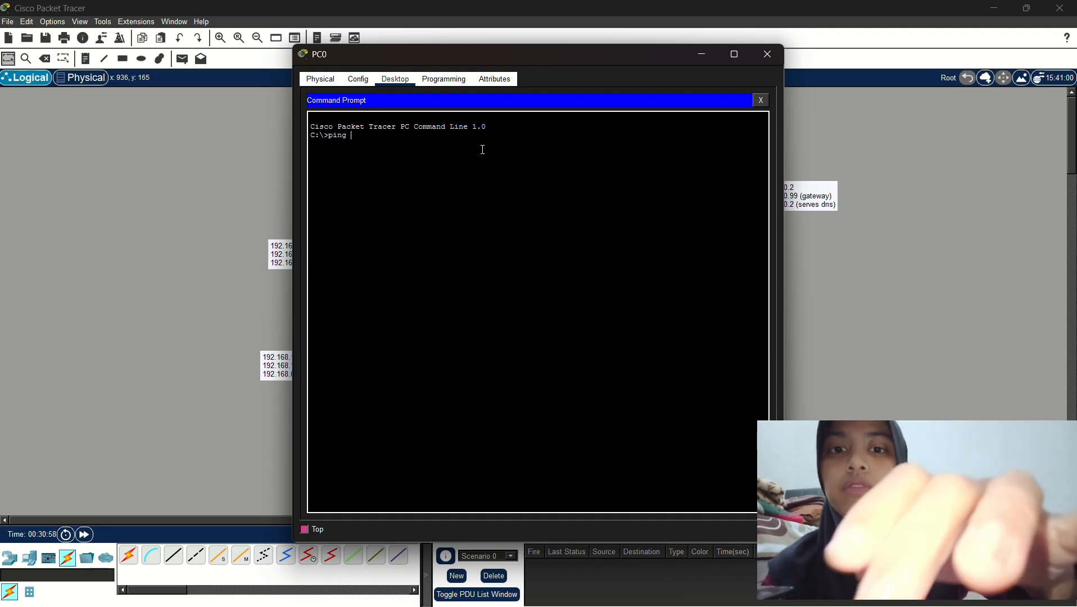
text(192.1)
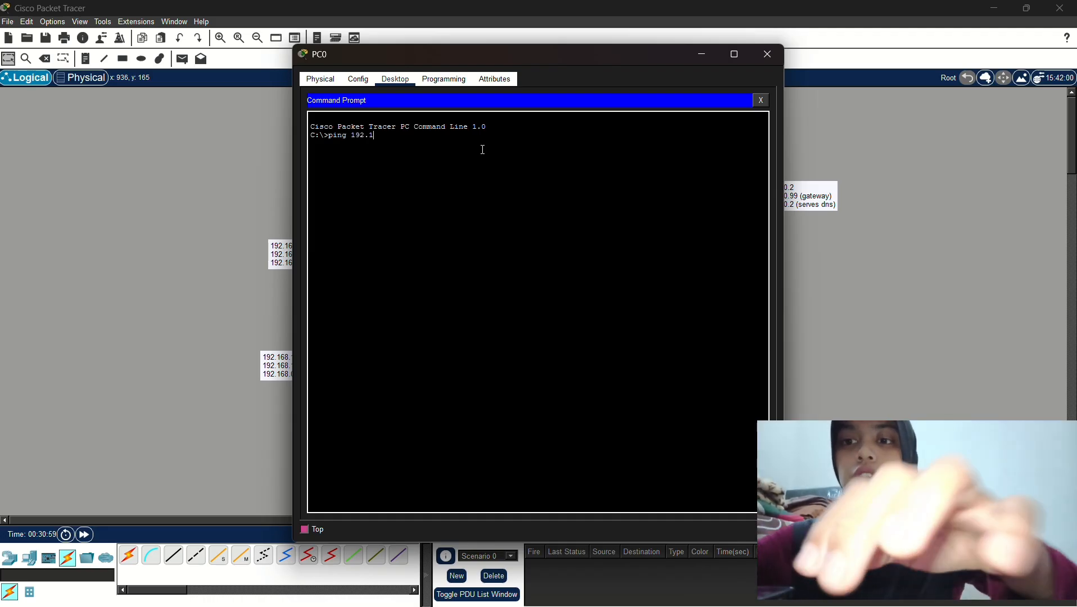
text(68.)
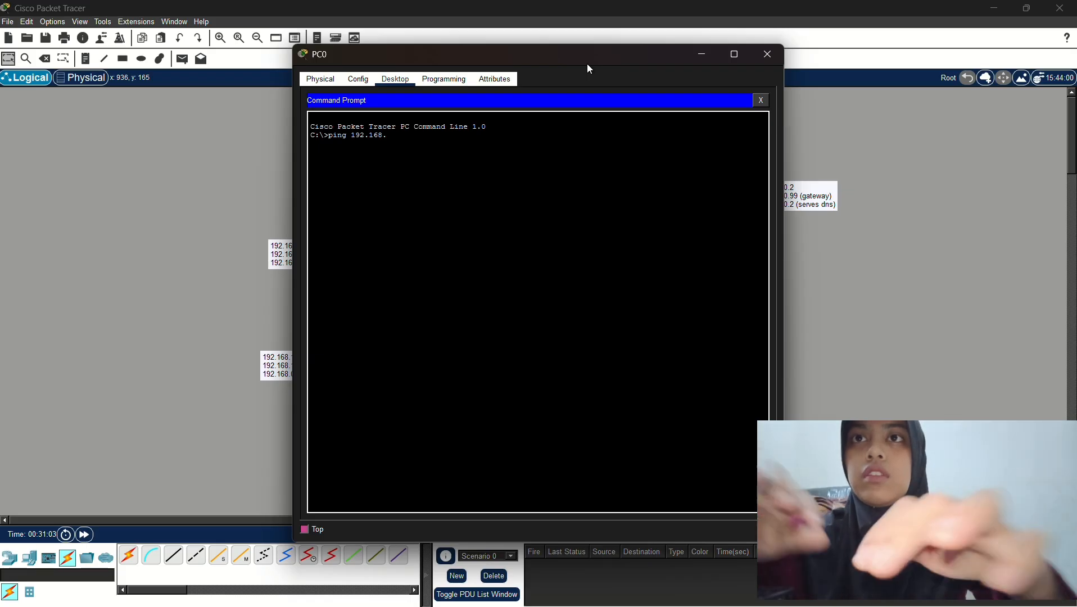
drag(588, 65, 818, 114)
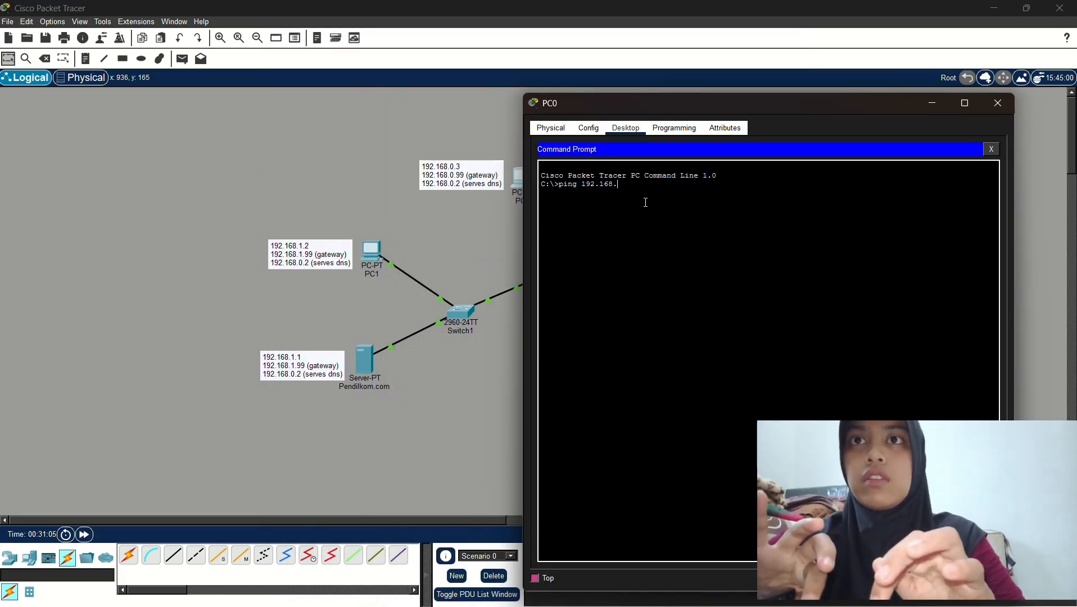
text(0.3)
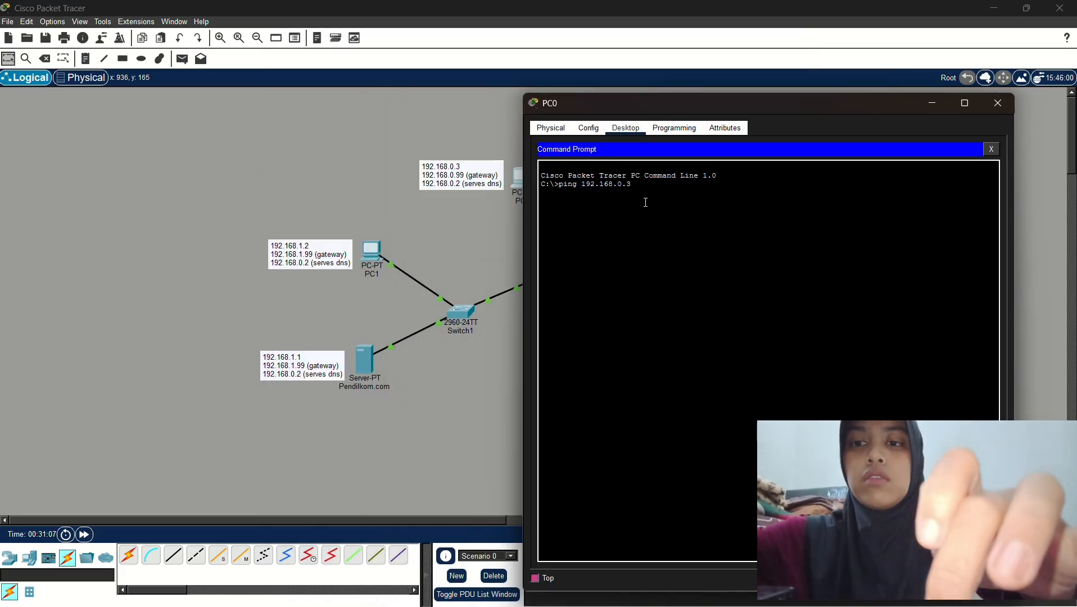
key(Return)
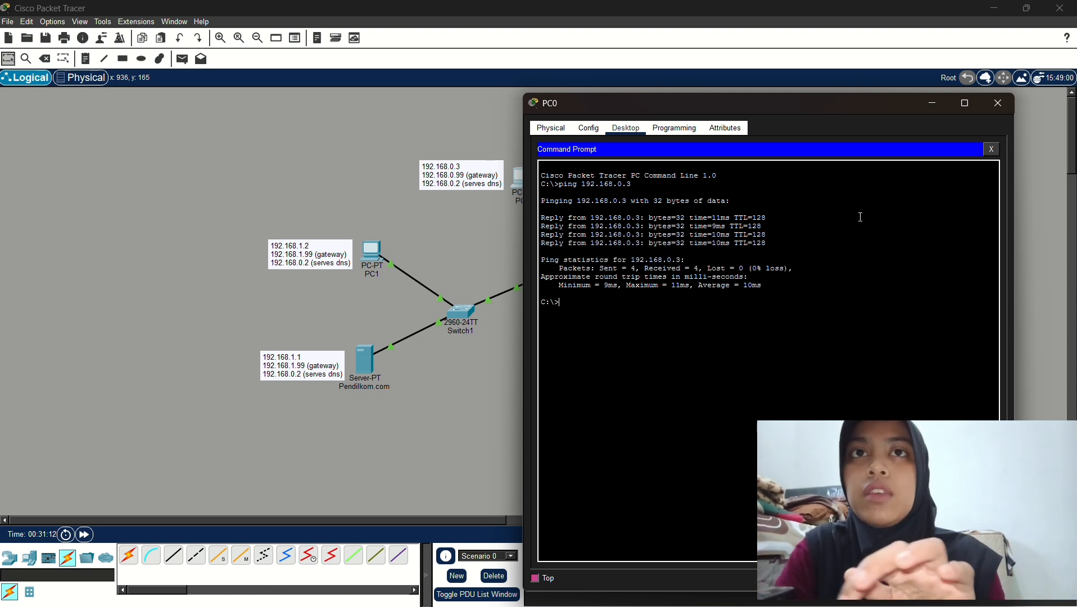
click(998, 105)
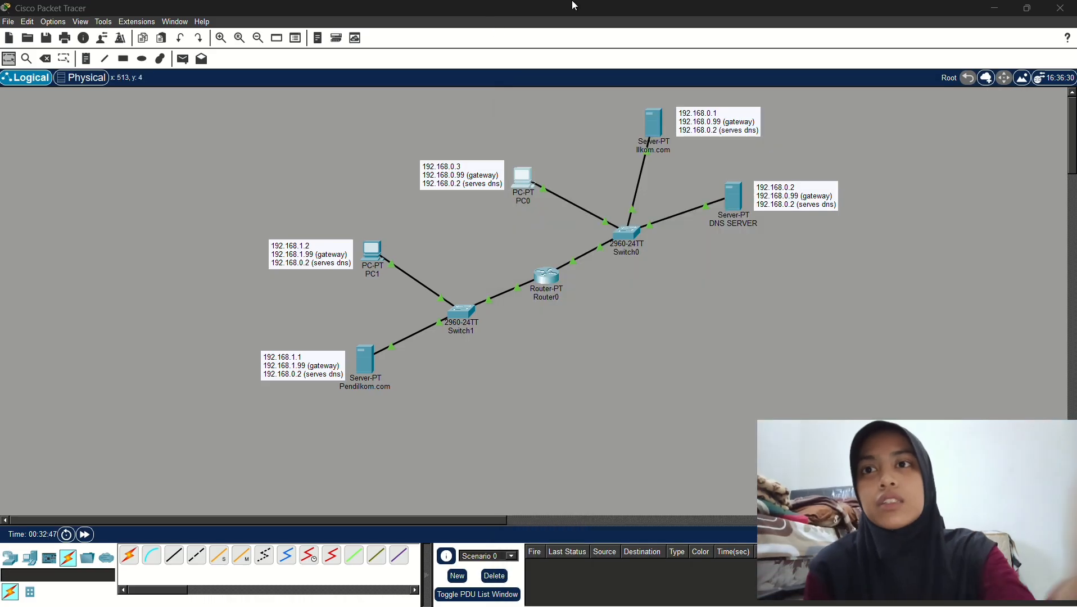
Recheck the assignment's task list in Chrome, then restore the Packet Tracer topology
click(997, 12)
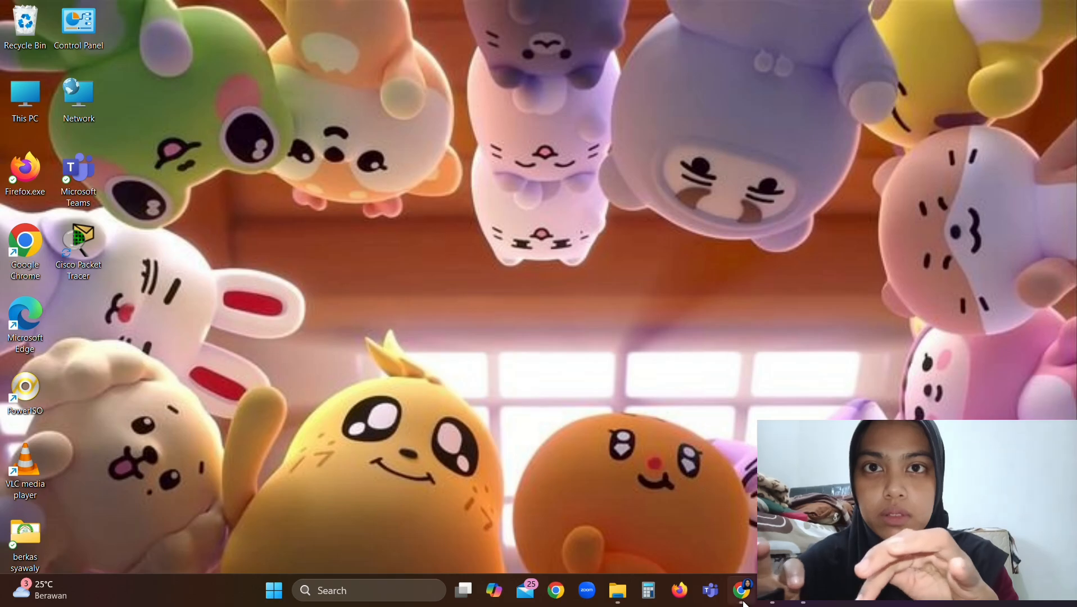
mouse_move(742, 596)
click(703, 550)
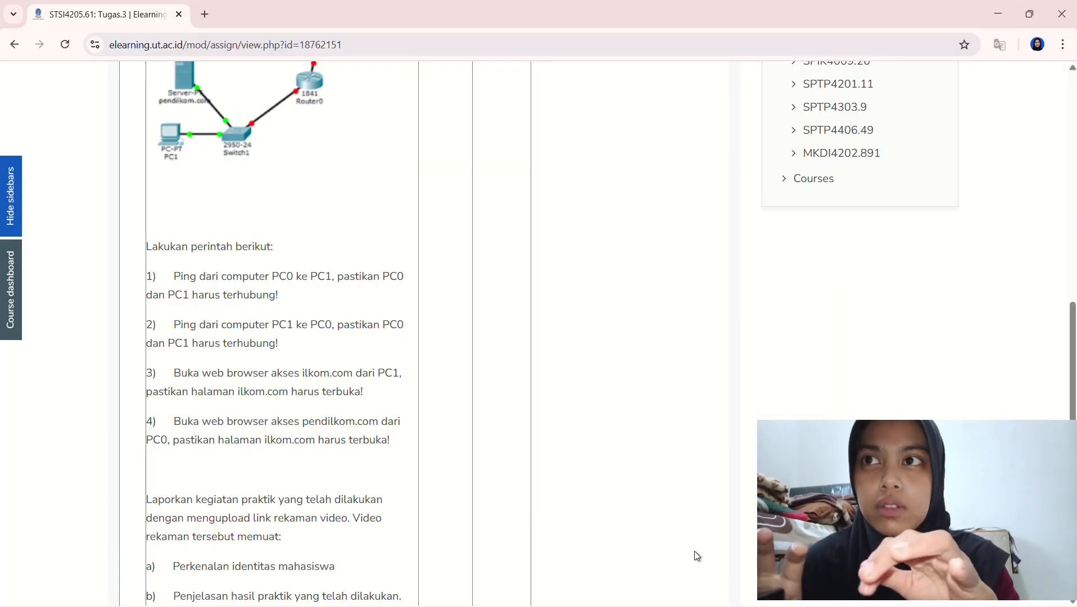
scroll(352, 495, down, 2)
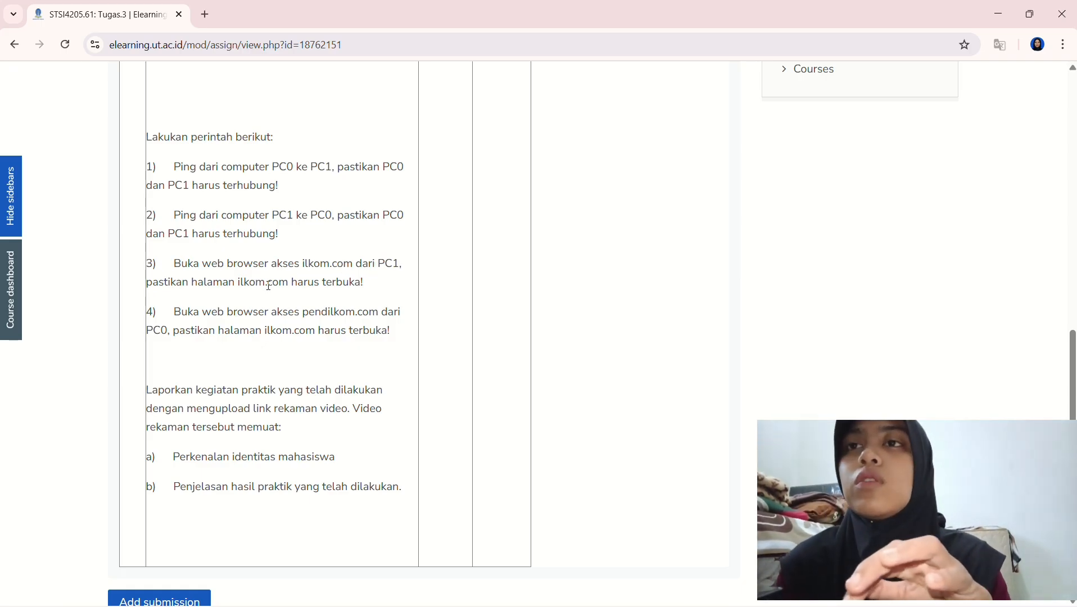
click(996, 15)
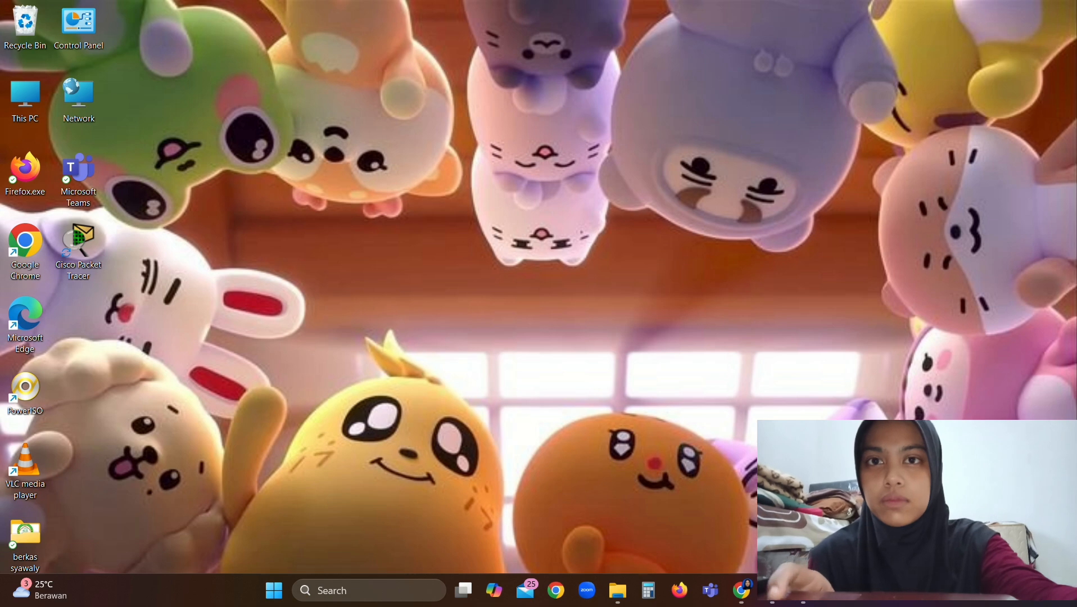
mouse_move(777, 601)
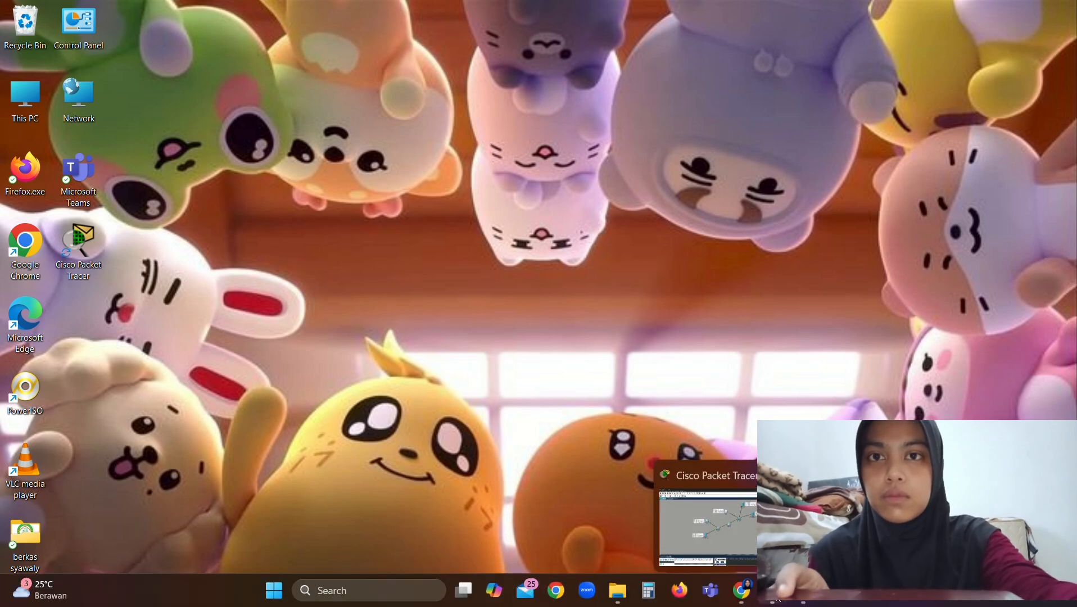
click(721, 521)
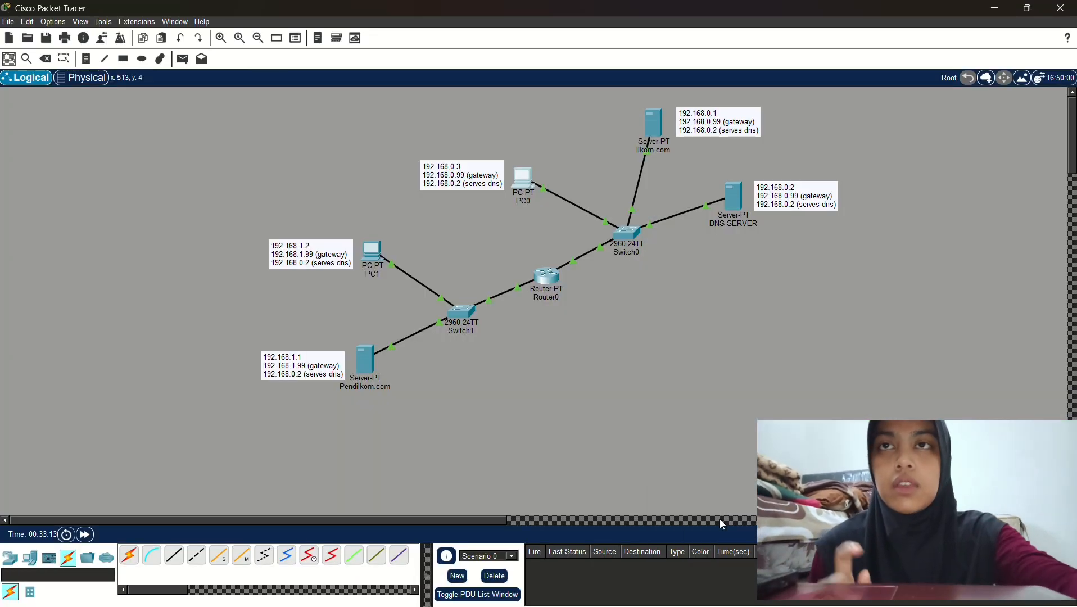
Browse to ILKOM.COM in PC1's web browser and confirm the home page loads
click(371, 260)
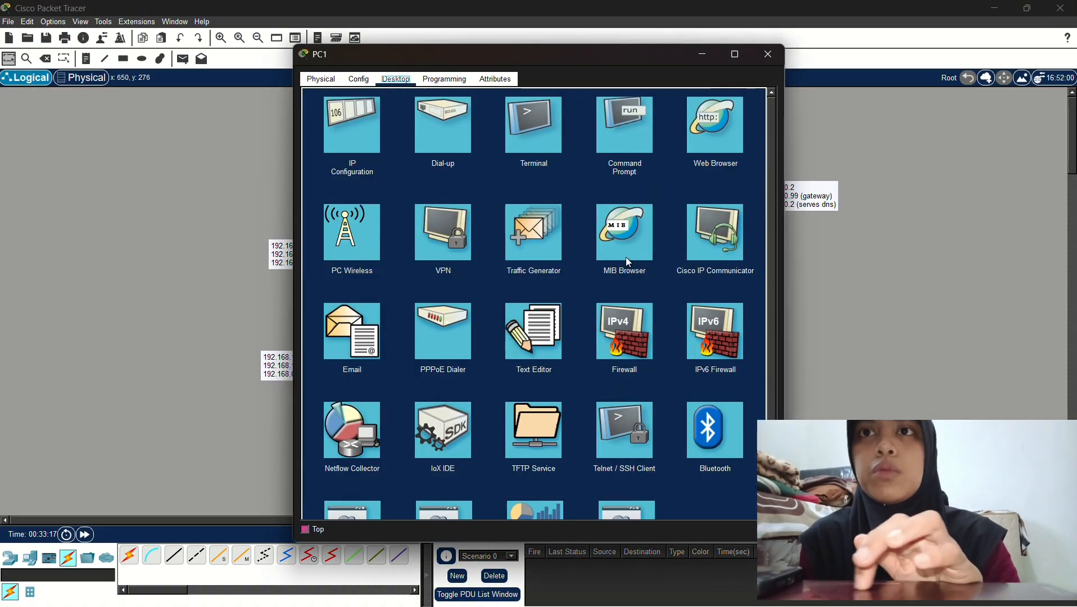
click(698, 135)
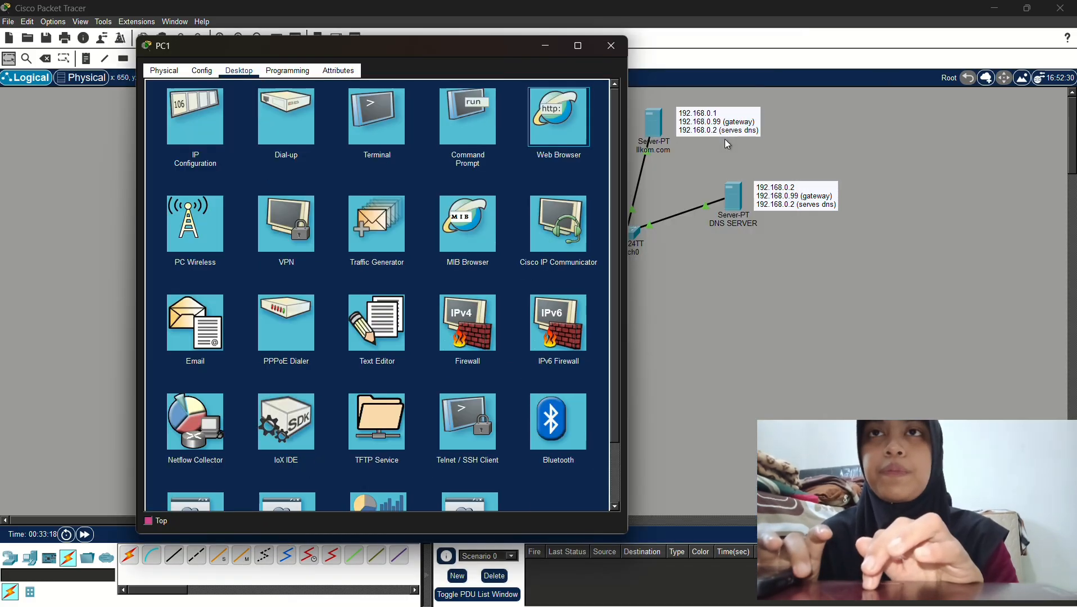
click(544, 115)
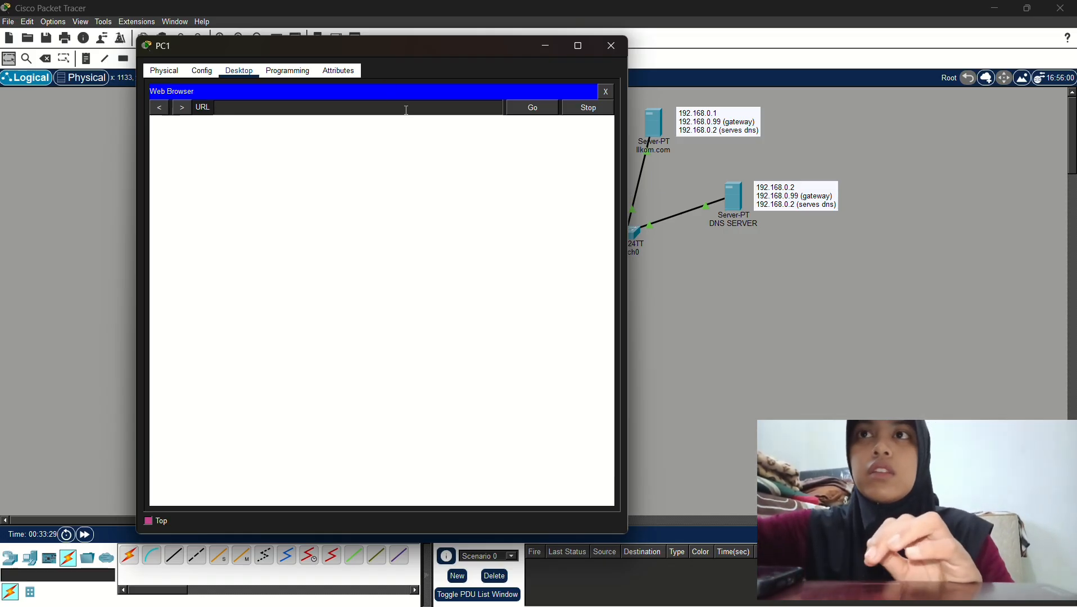
text(ILKOM)
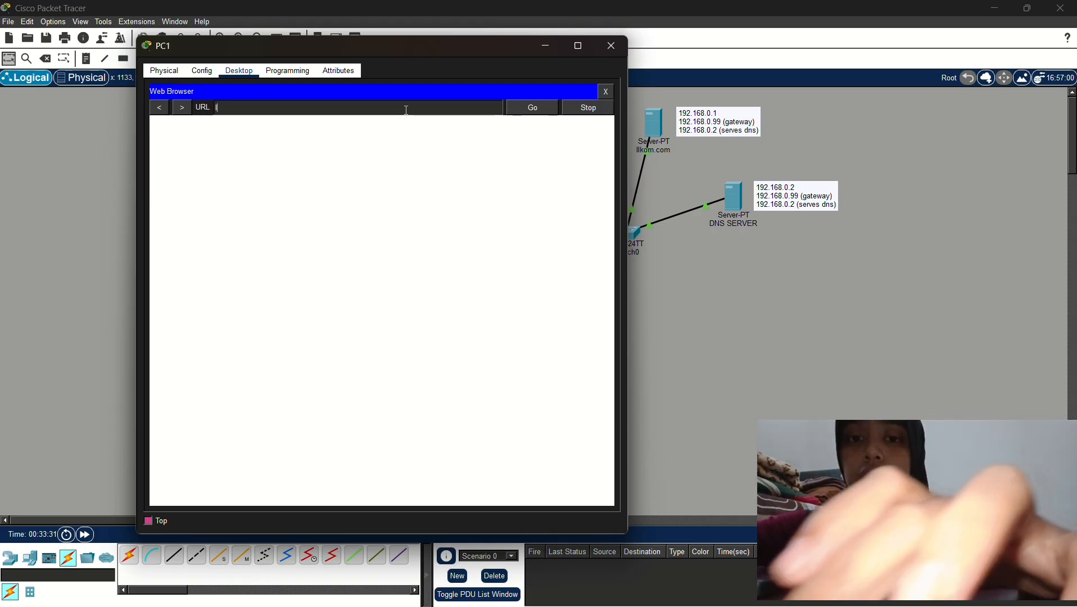
text(.COM)
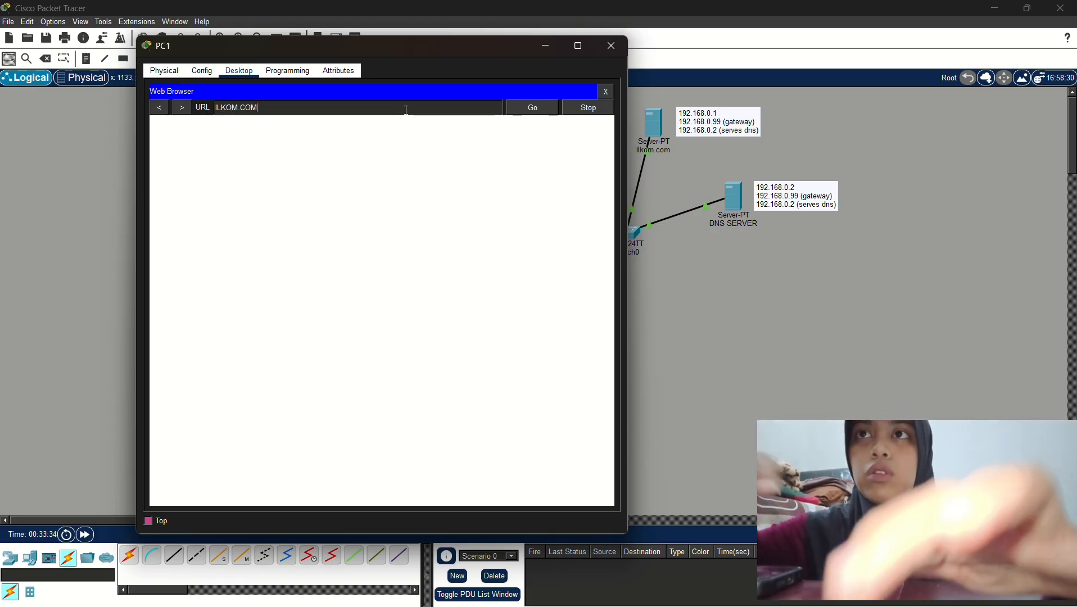
key(Return)
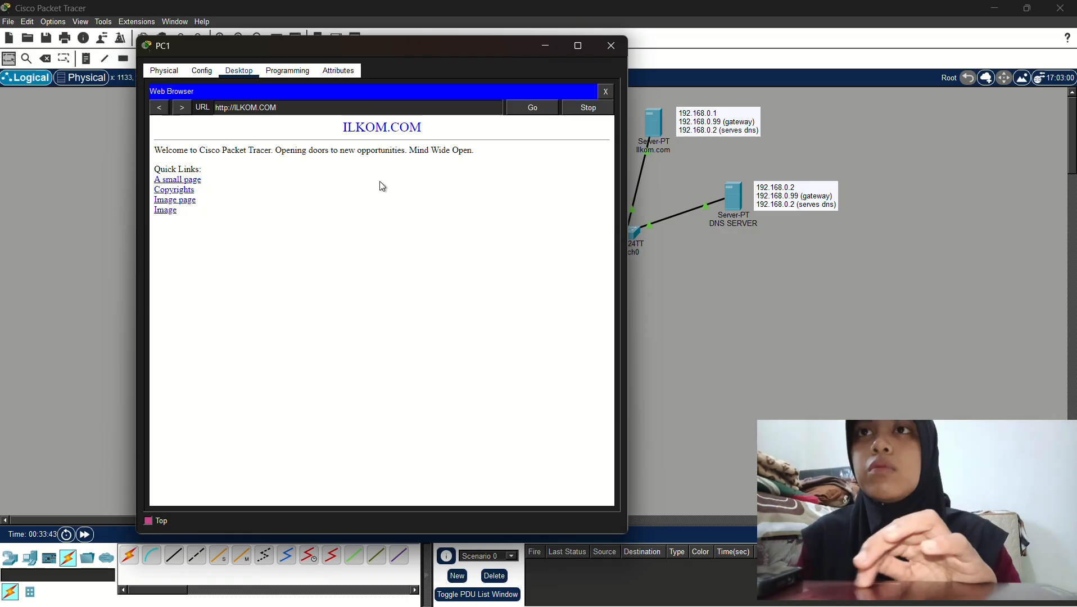
click(551, 52)
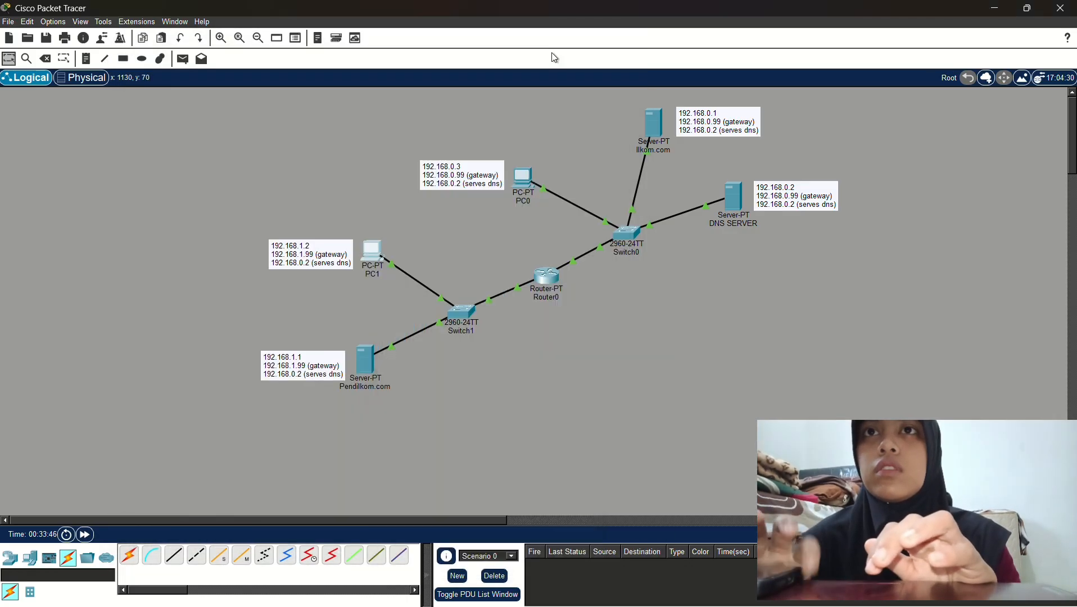
click(991, 12)
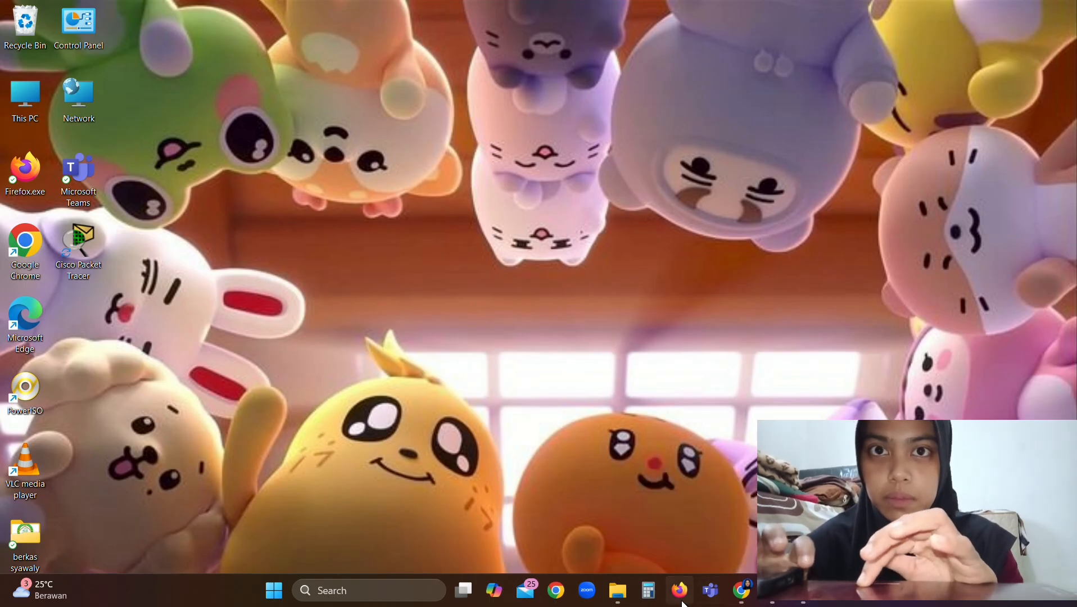
click(733, 594)
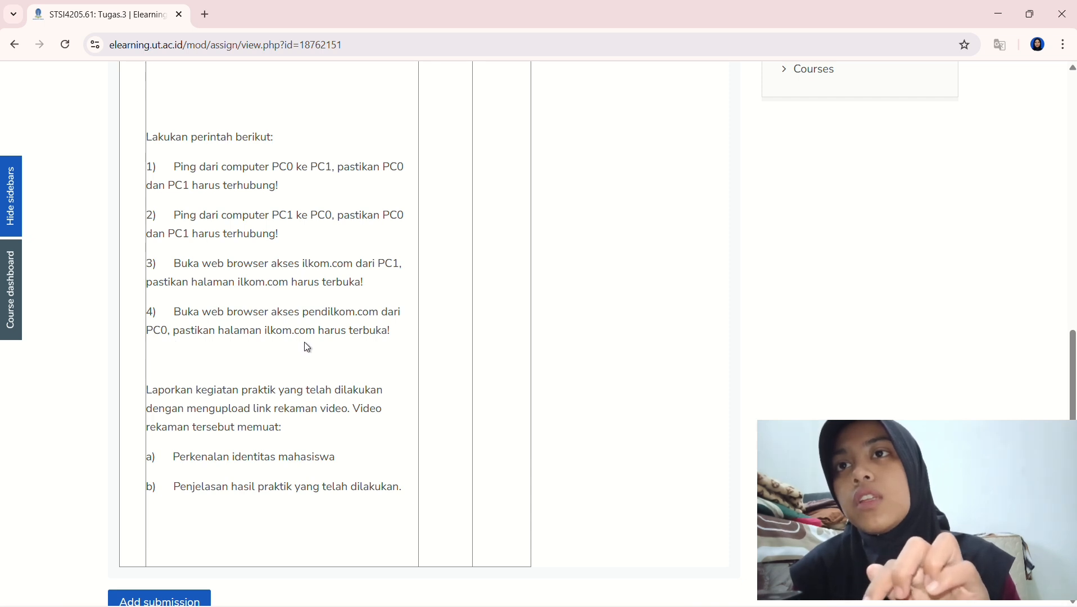
click(998, 15)
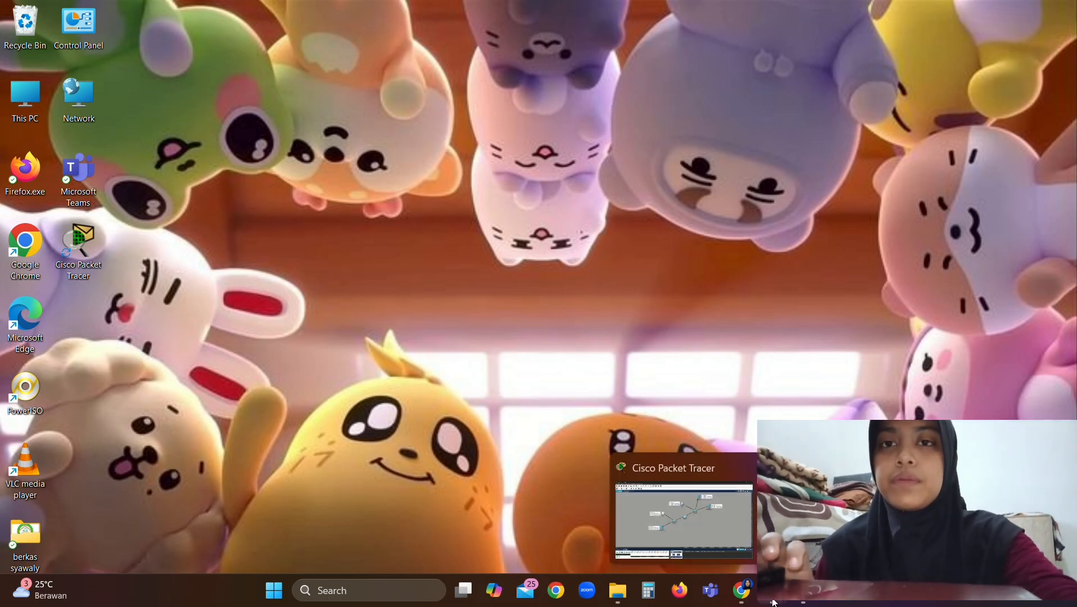
mouse_move(779, 600)
click(727, 513)
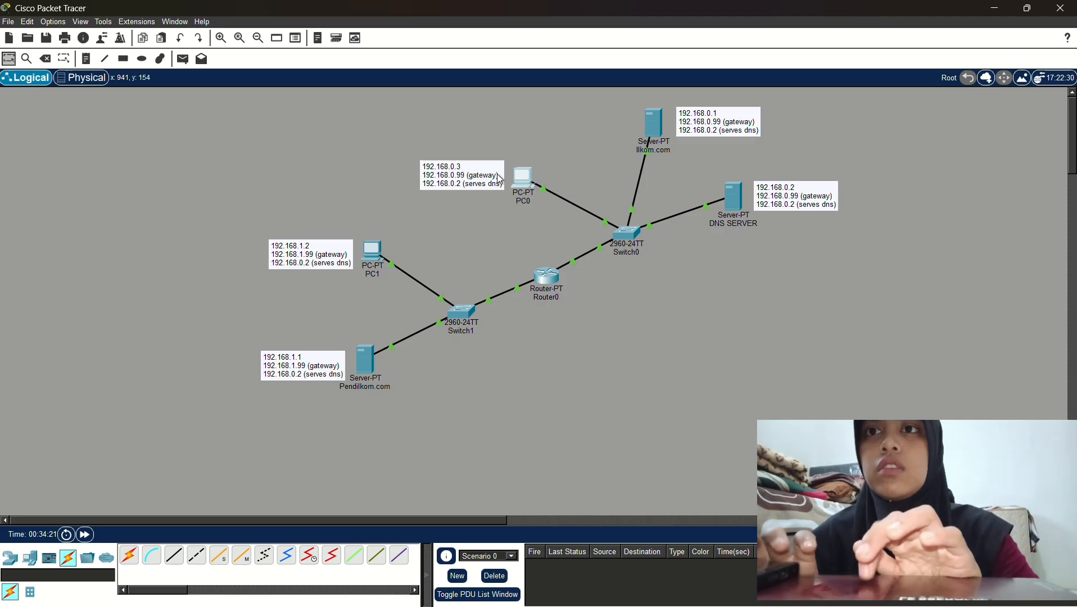
click(526, 178)
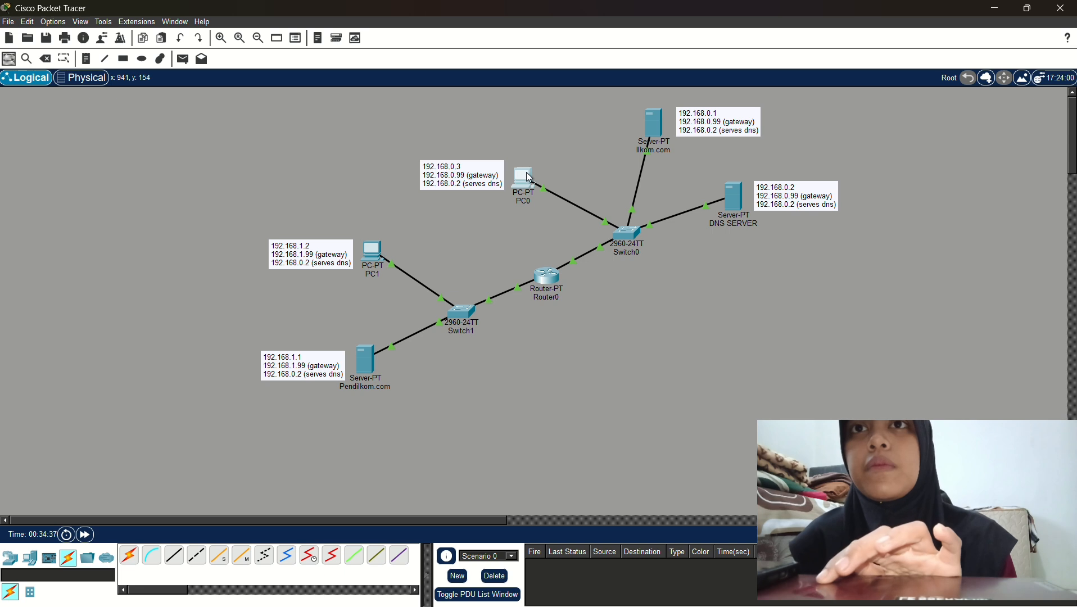
Browse to PENDILKOM.COM in PC0's web browser and confirm the home page loads
click(528, 177)
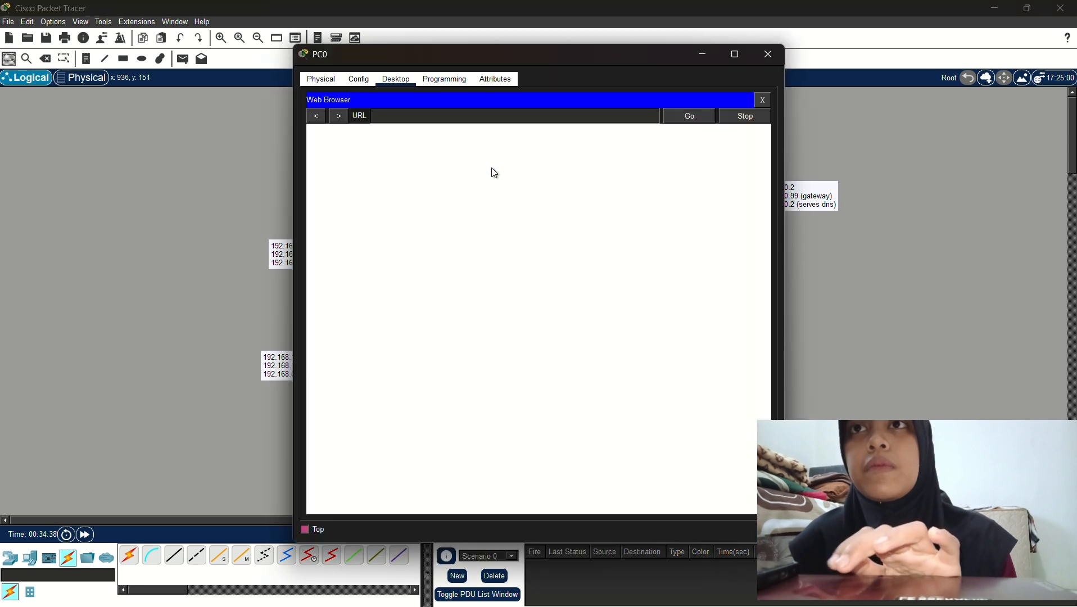
drag(595, 51, 757, 58)
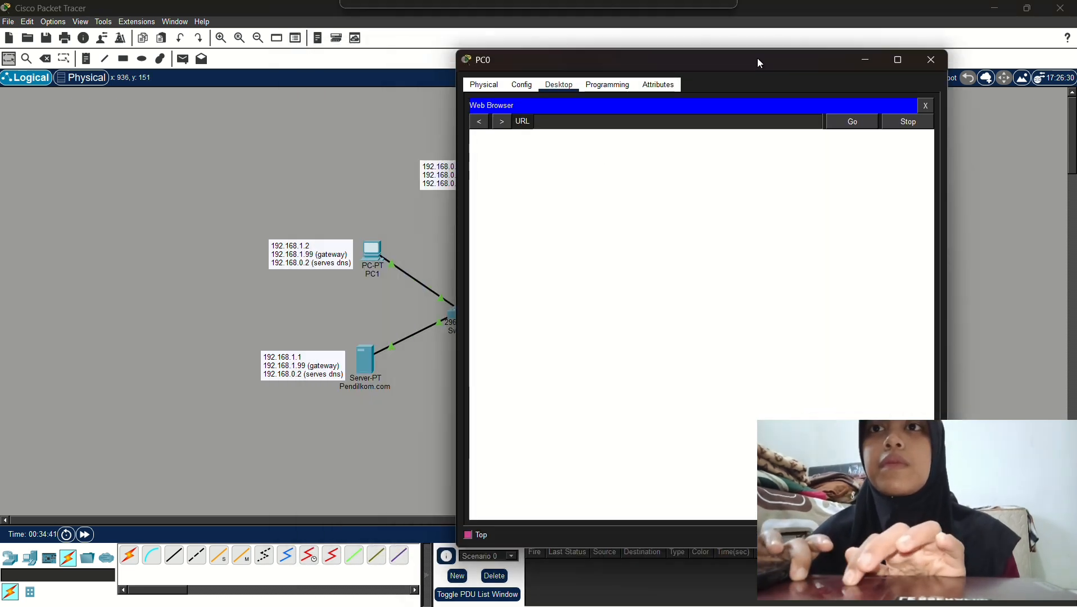
click(639, 123)
text(PE)
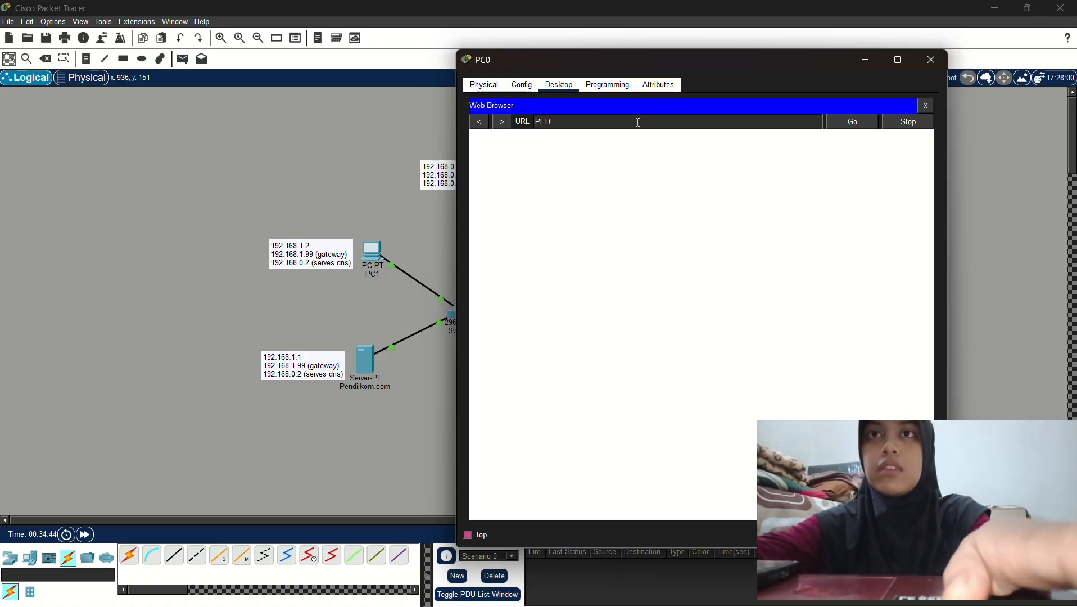
text(NDIL)
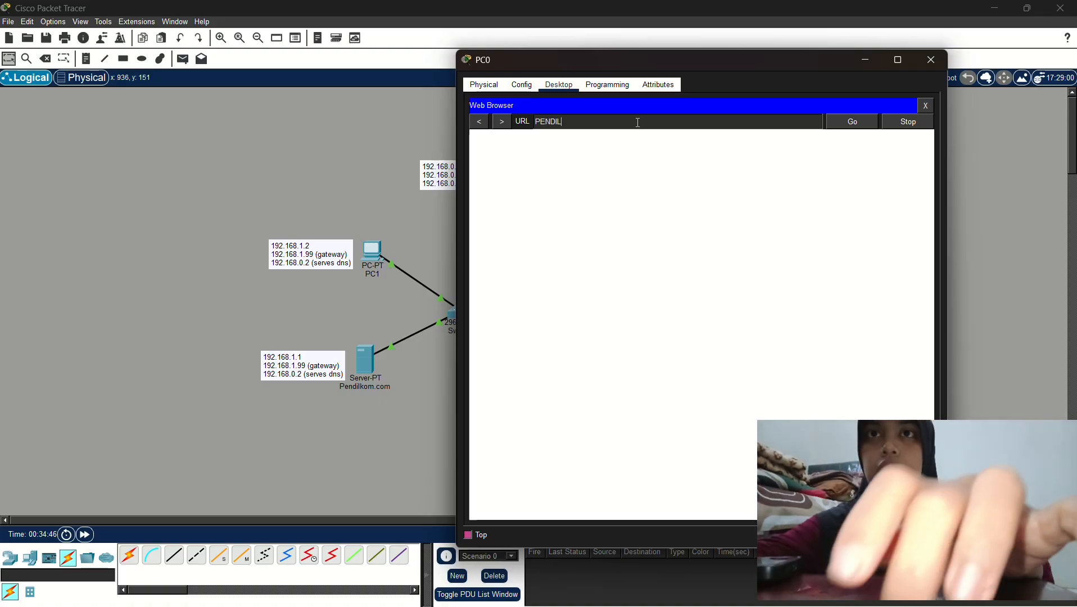
text(KOM.COM)
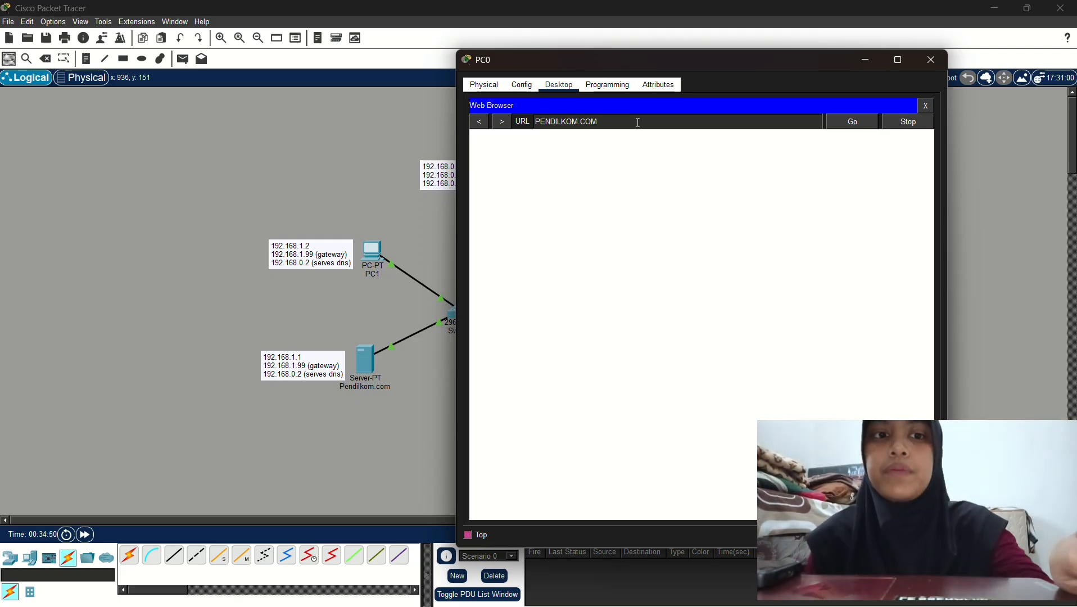
key(Return)
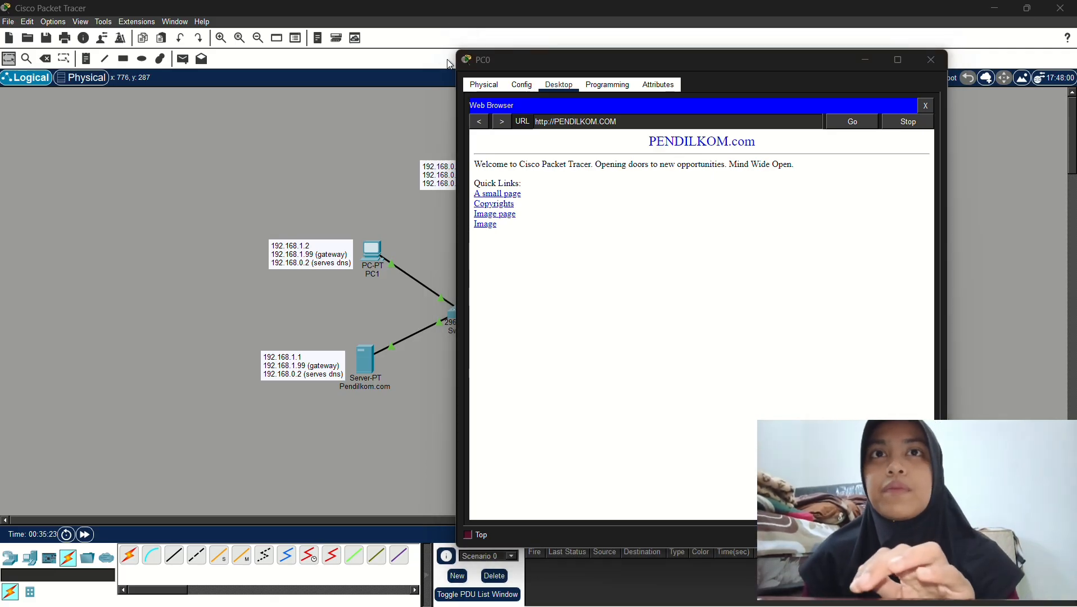
click(868, 60)
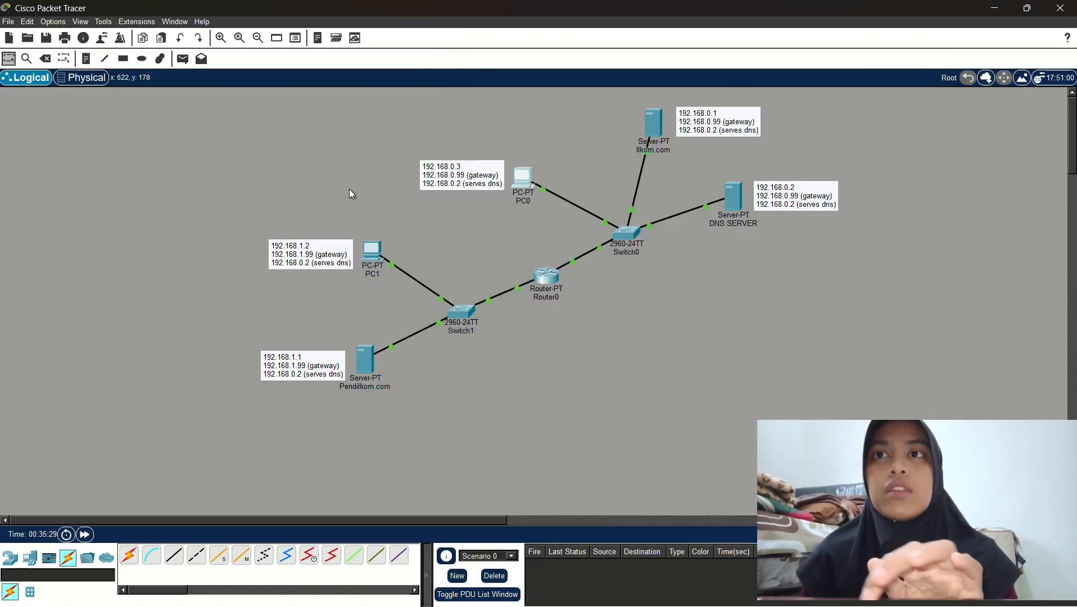
Minimize Packet Tracer and bring Chrome's Tugas.3 page back, scrolled up to the network diagram
click(1001, 9)
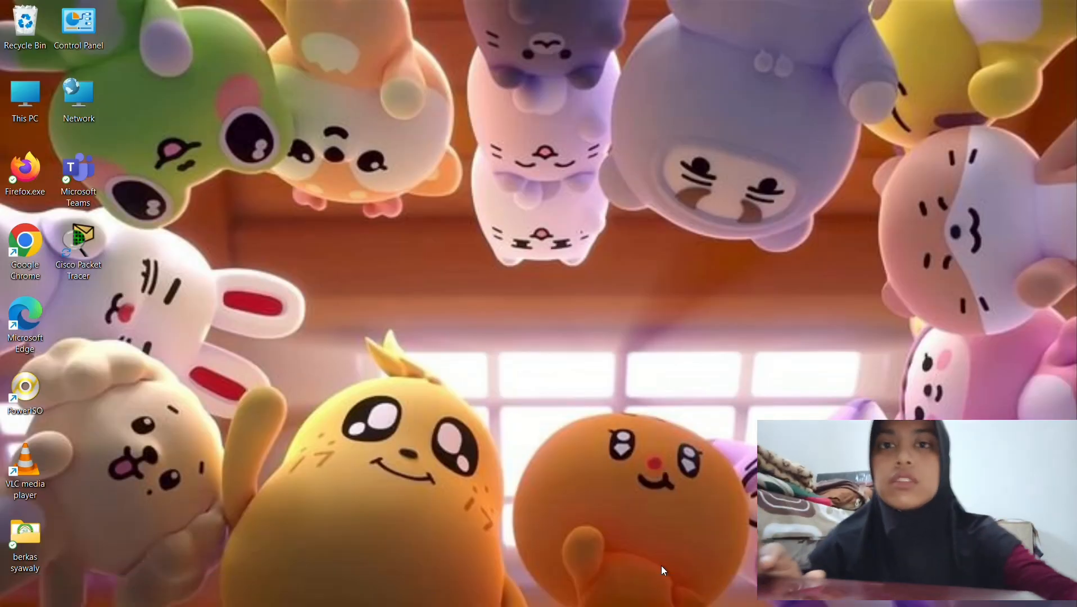
mouse_move(682, 605)
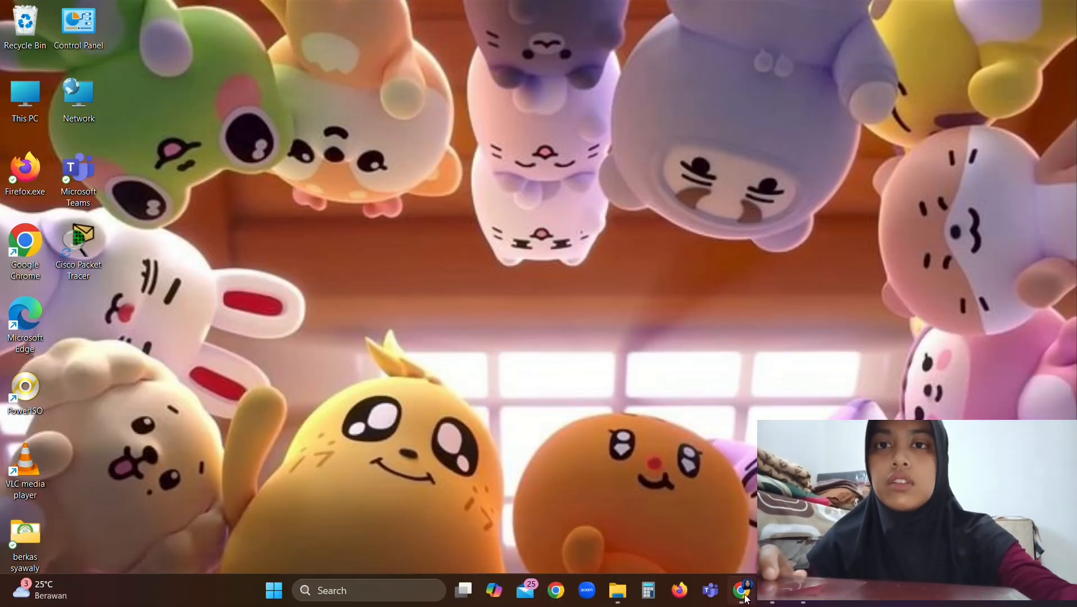
mouse_move(747, 599)
click(725, 483)
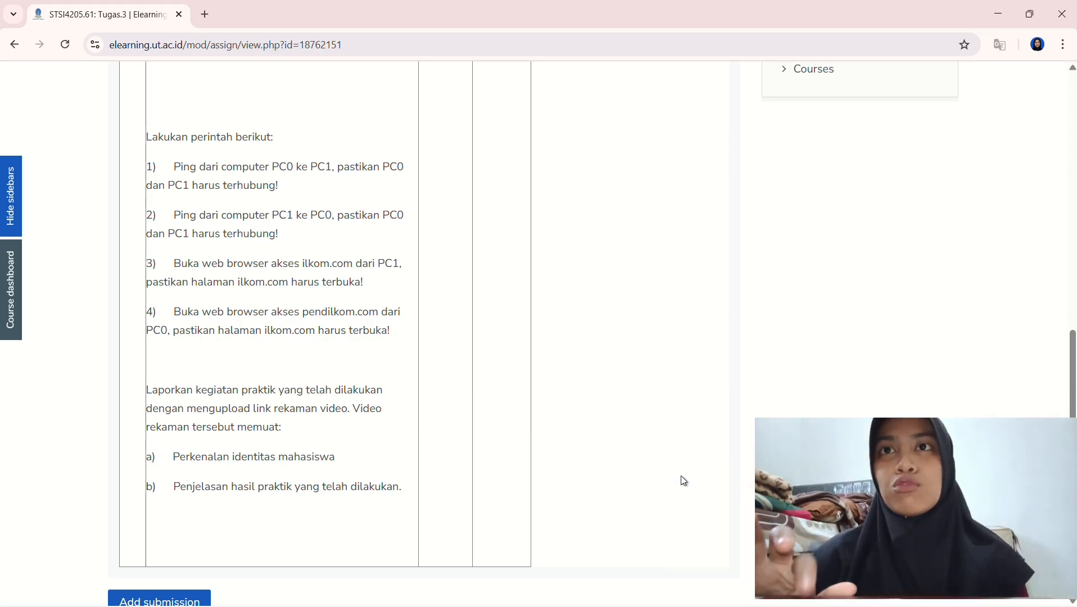
scroll(599, 354, up, 8)
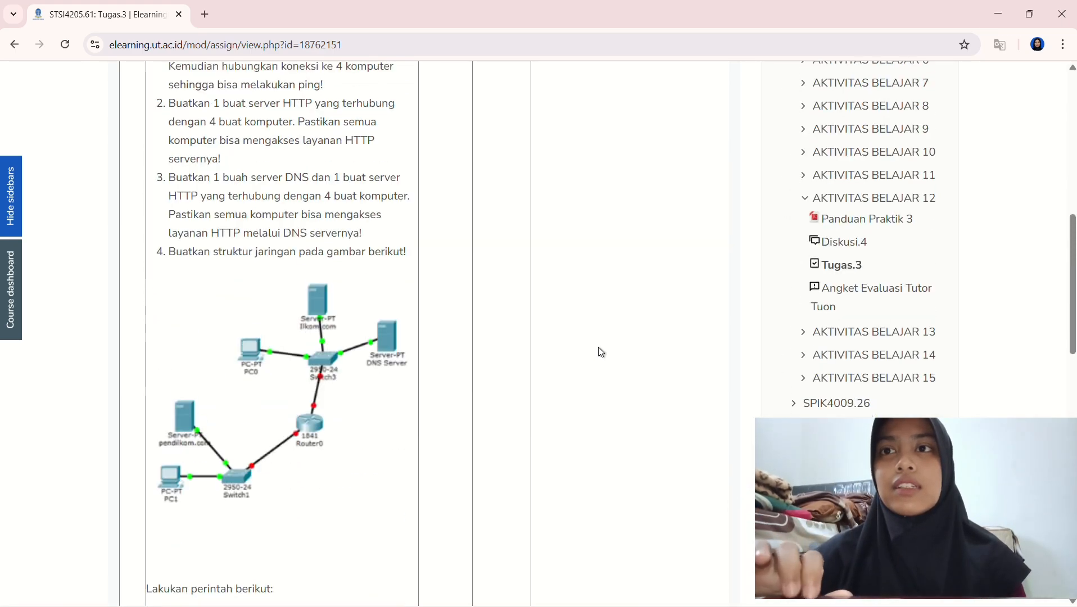